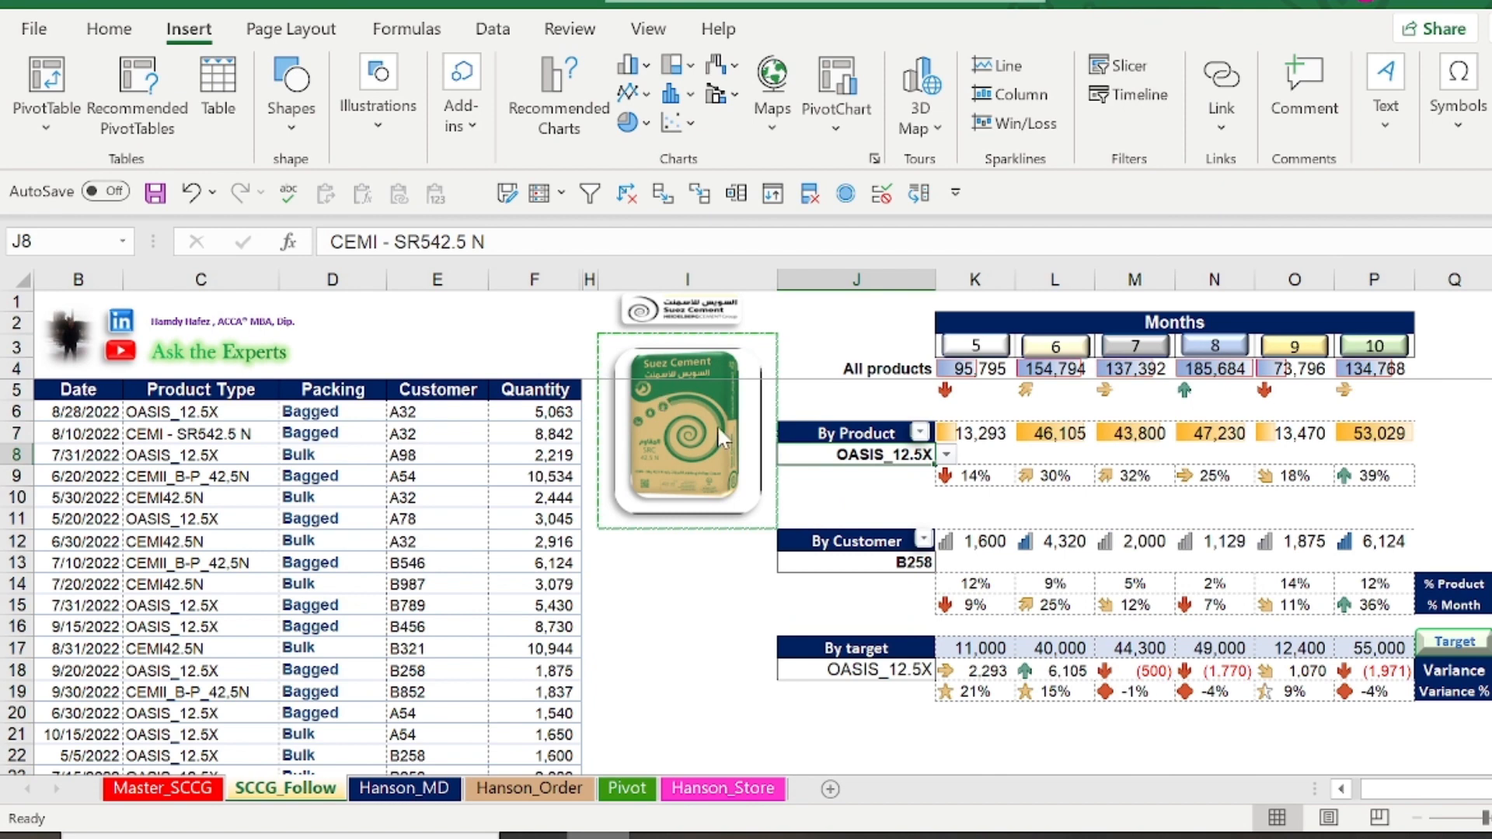
Choose a different product from the product drop-down list in cell J8
{"action": "left_click", "coordinate": [947, 456]}
{"action": "left_click", "coordinate": [885, 540]}
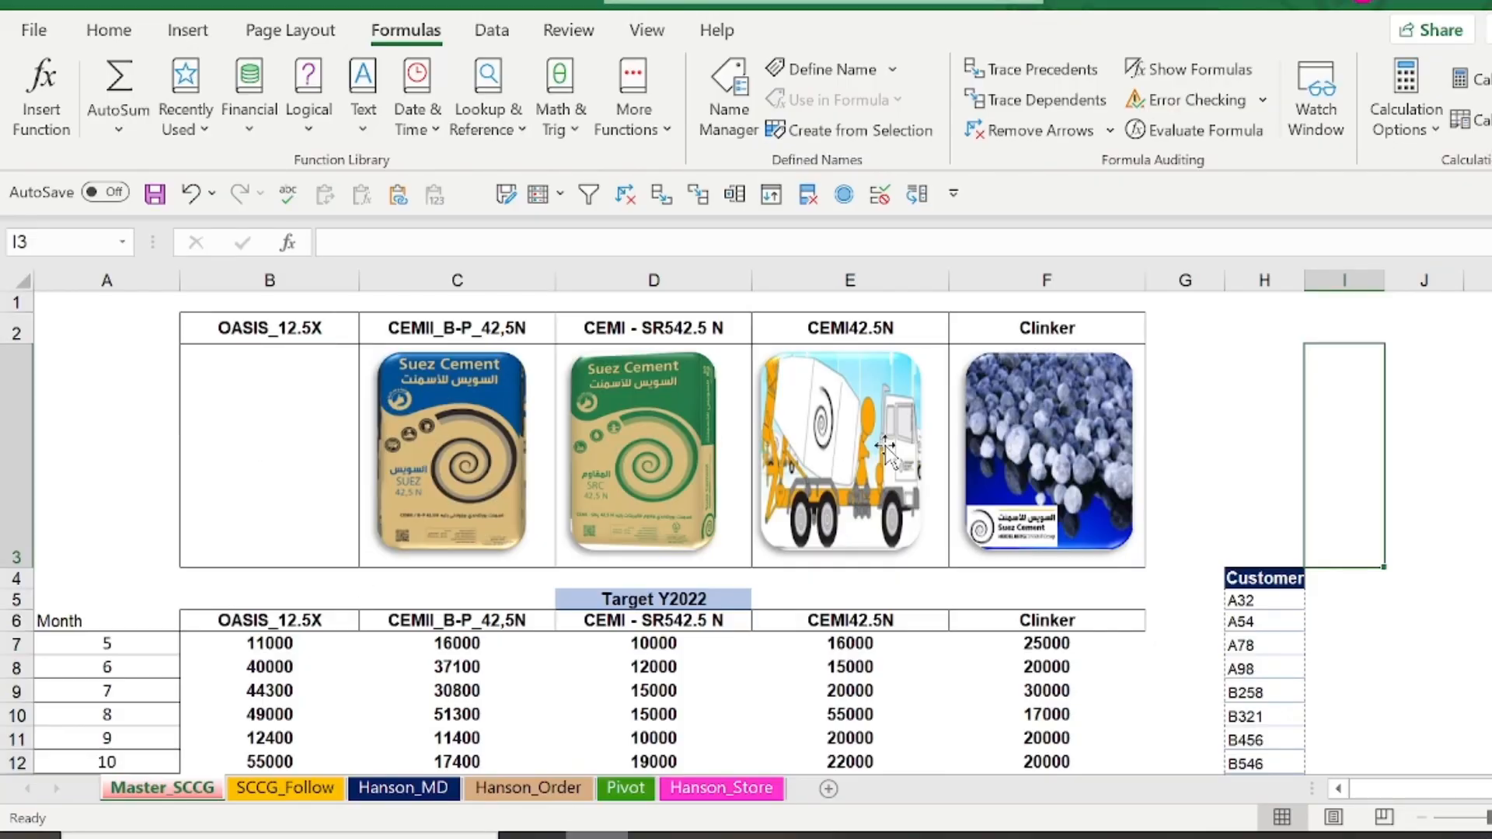
Insert the picture OASIS12.5X.JPG from this device at cell B3 of the Master_SCCG sheet
{"action": "left_click", "coordinate": [306, 415]}
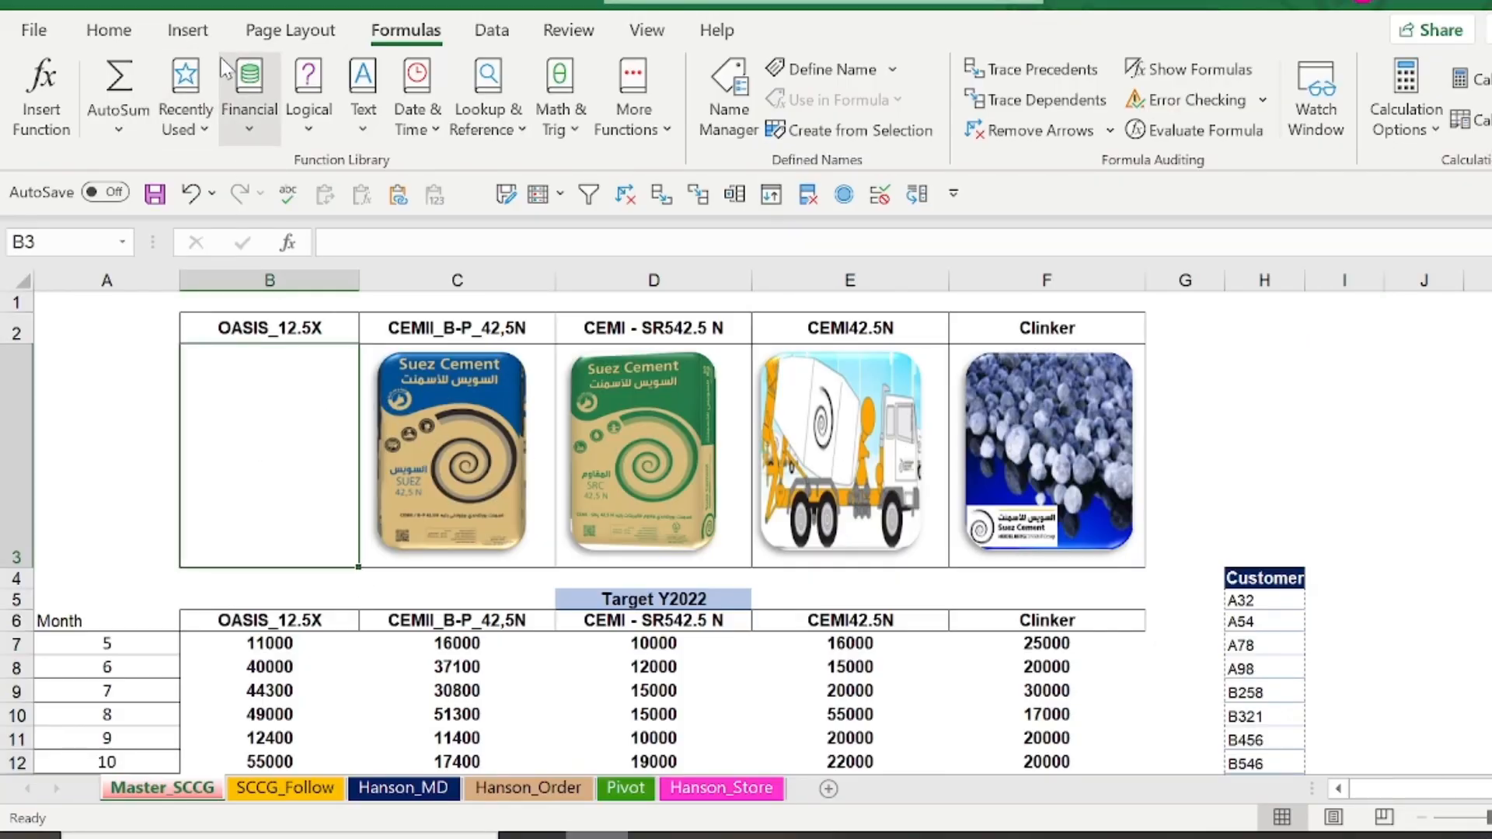
{"action": "left_click", "coordinate": [188, 30]}
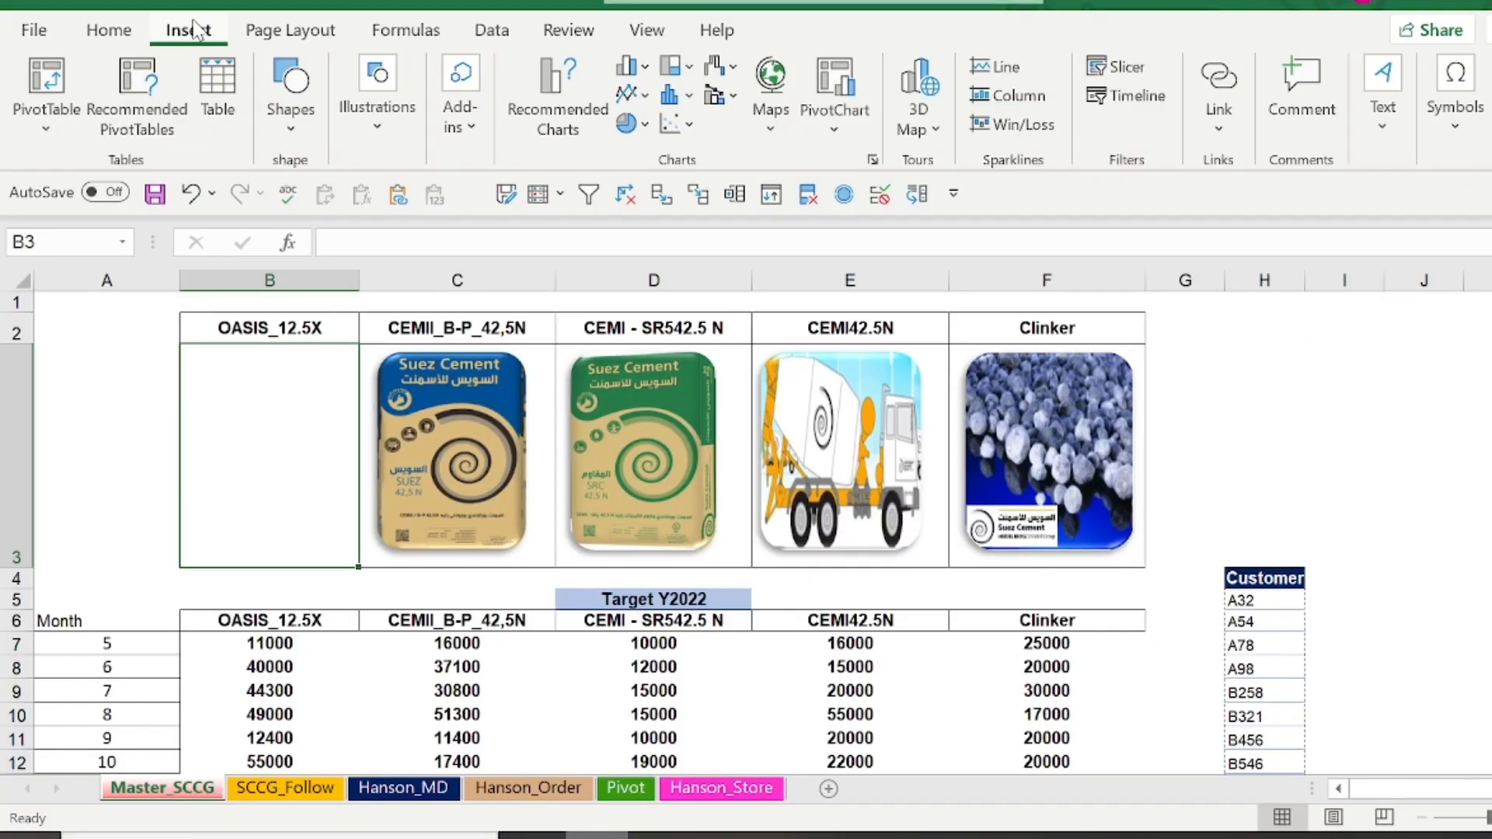
{"action": "left_click", "coordinate": [376, 119]}
{"action": "left_click", "coordinate": [368, 214]}
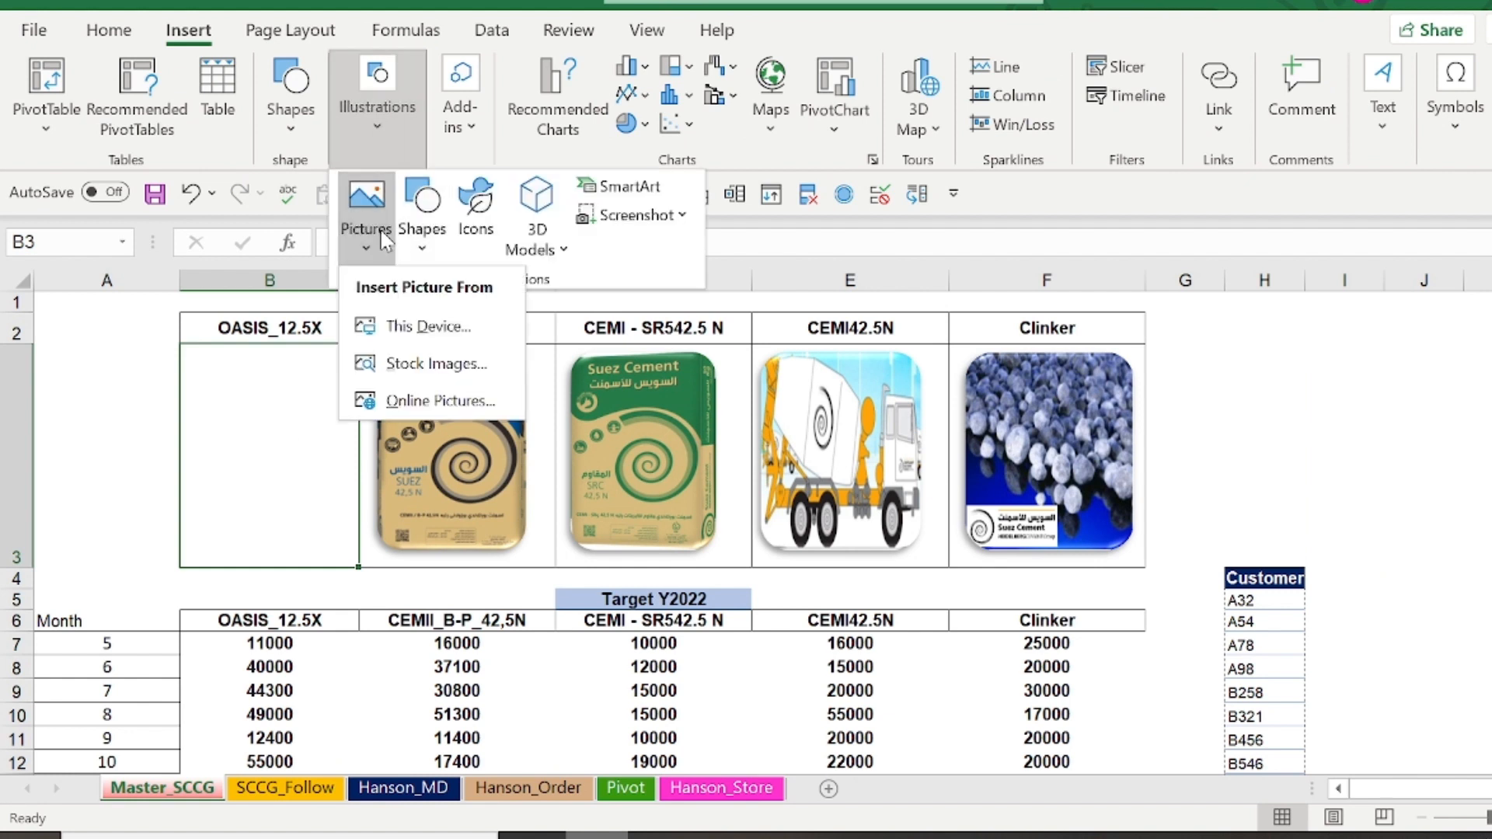
{"action": "left_click", "coordinate": [424, 332]}
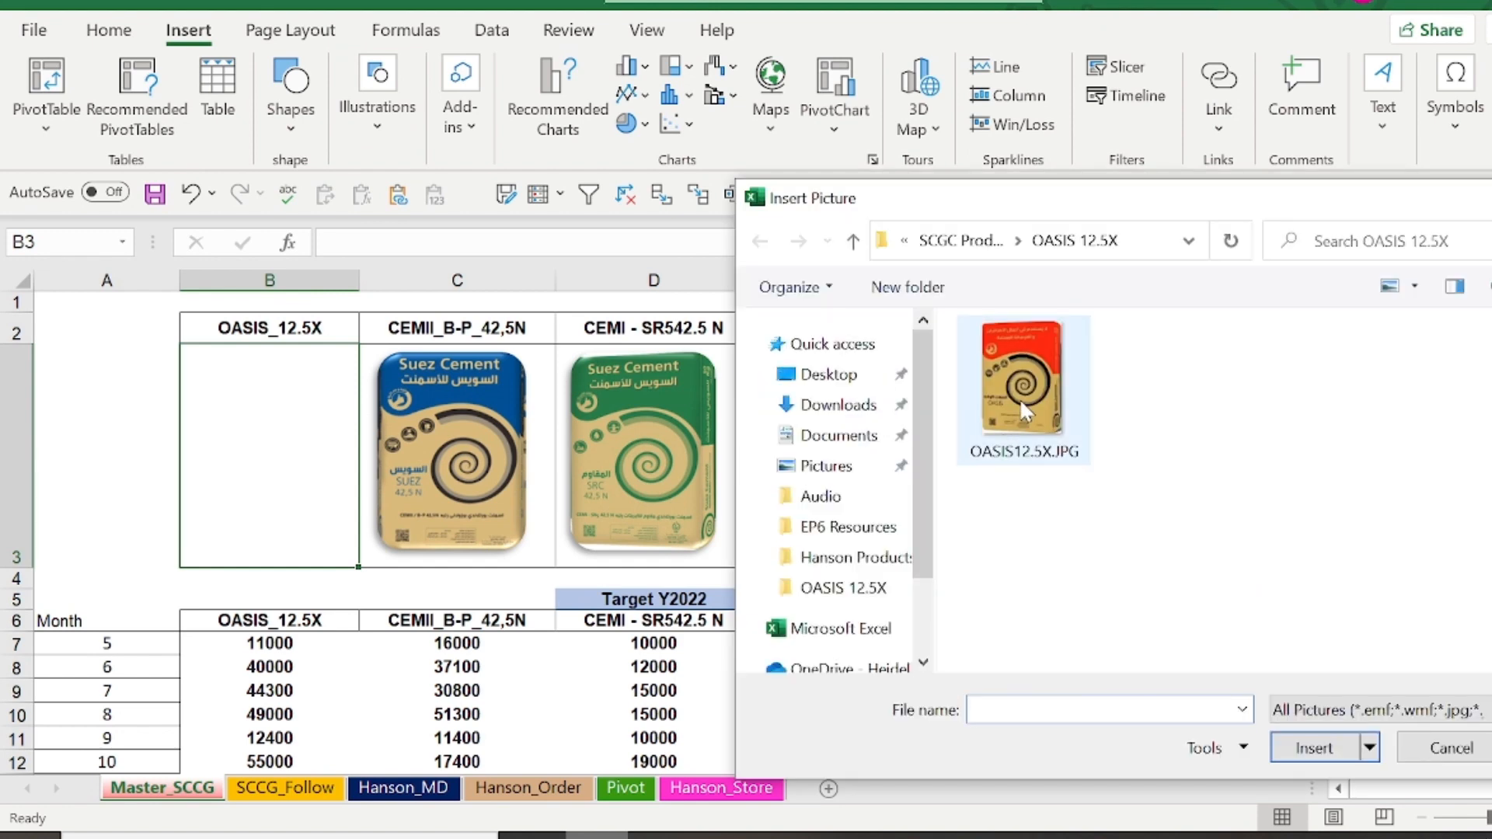
{"action": "left_click", "coordinate": [1019, 397]}
{"action": "left_click", "coordinate": [1312, 748]}
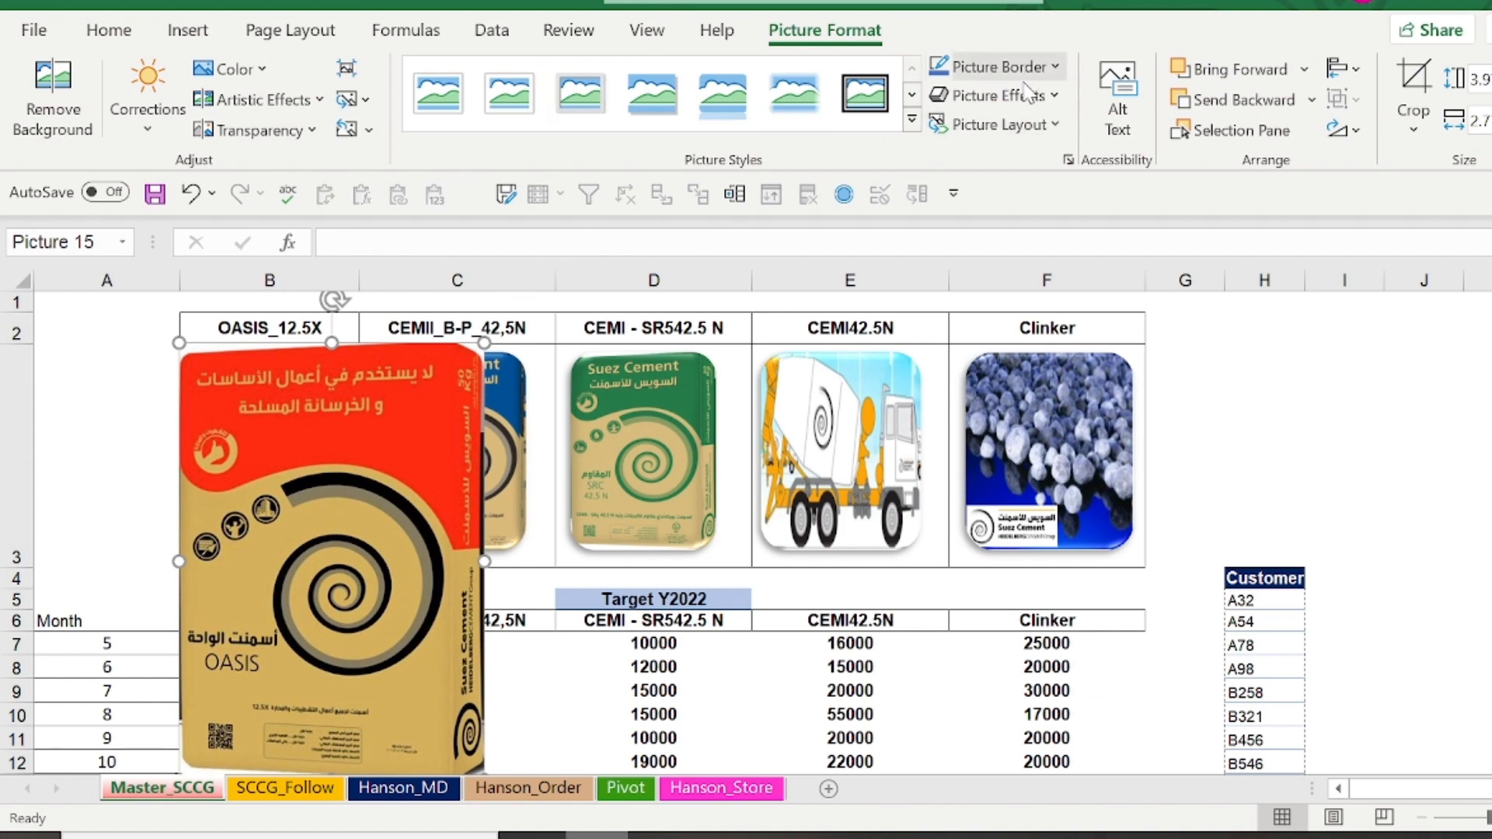
Shrink the OASIS picture and position it entirely within the borders of cell B3
{"action": "left_click_drag", "start_coordinate": [480, 352], "coordinate": [357, 533]}
{"action": "left_click_drag", "start_coordinate": [293, 595], "coordinate": [282, 460]}
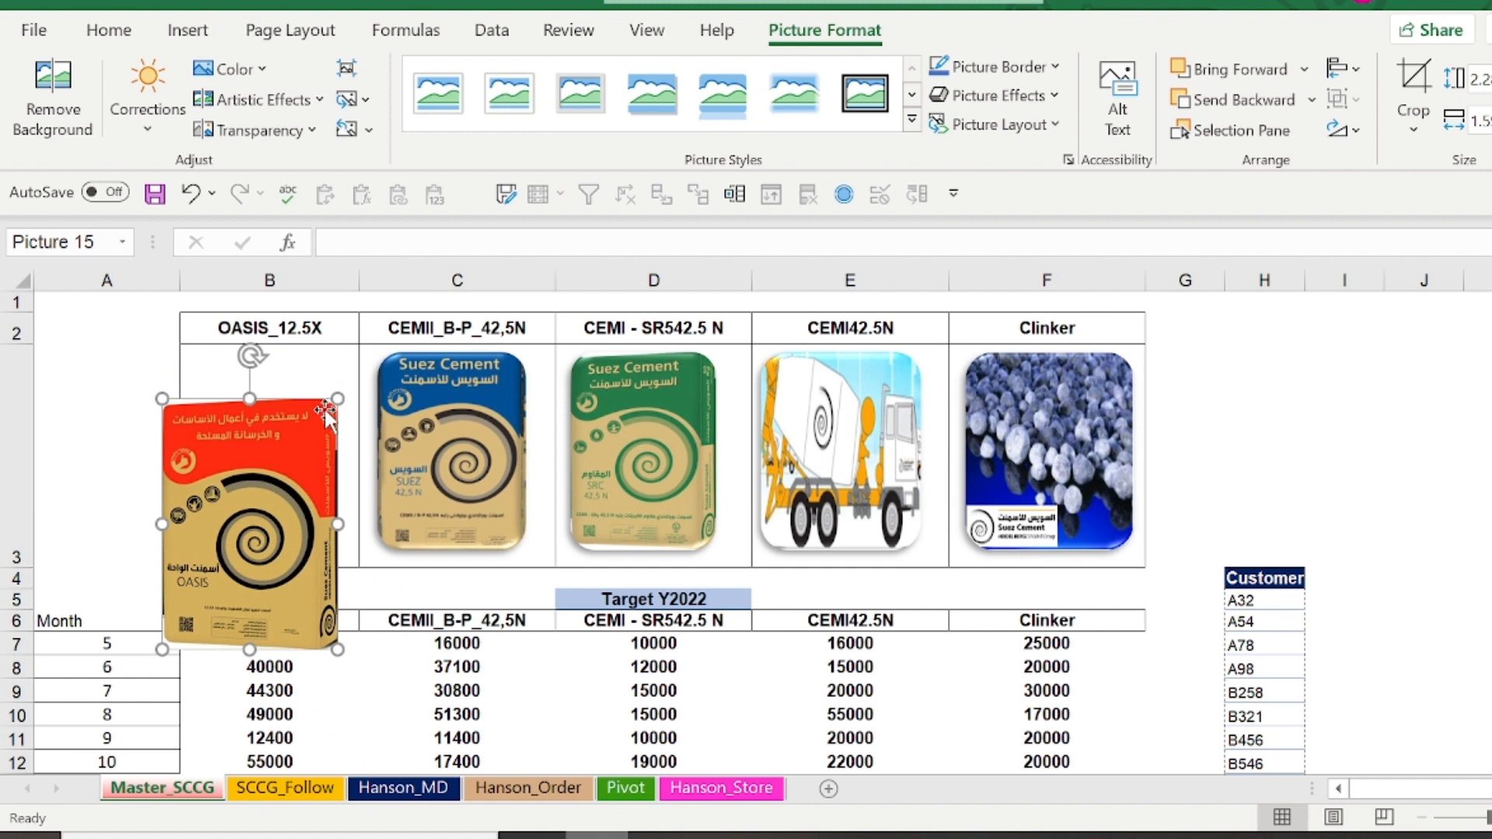
{"action": "left_click_drag", "start_coordinate": [339, 394], "coordinate": [300, 440]}
{"action": "left_click_drag", "start_coordinate": [266, 493], "coordinate": [302, 419]}
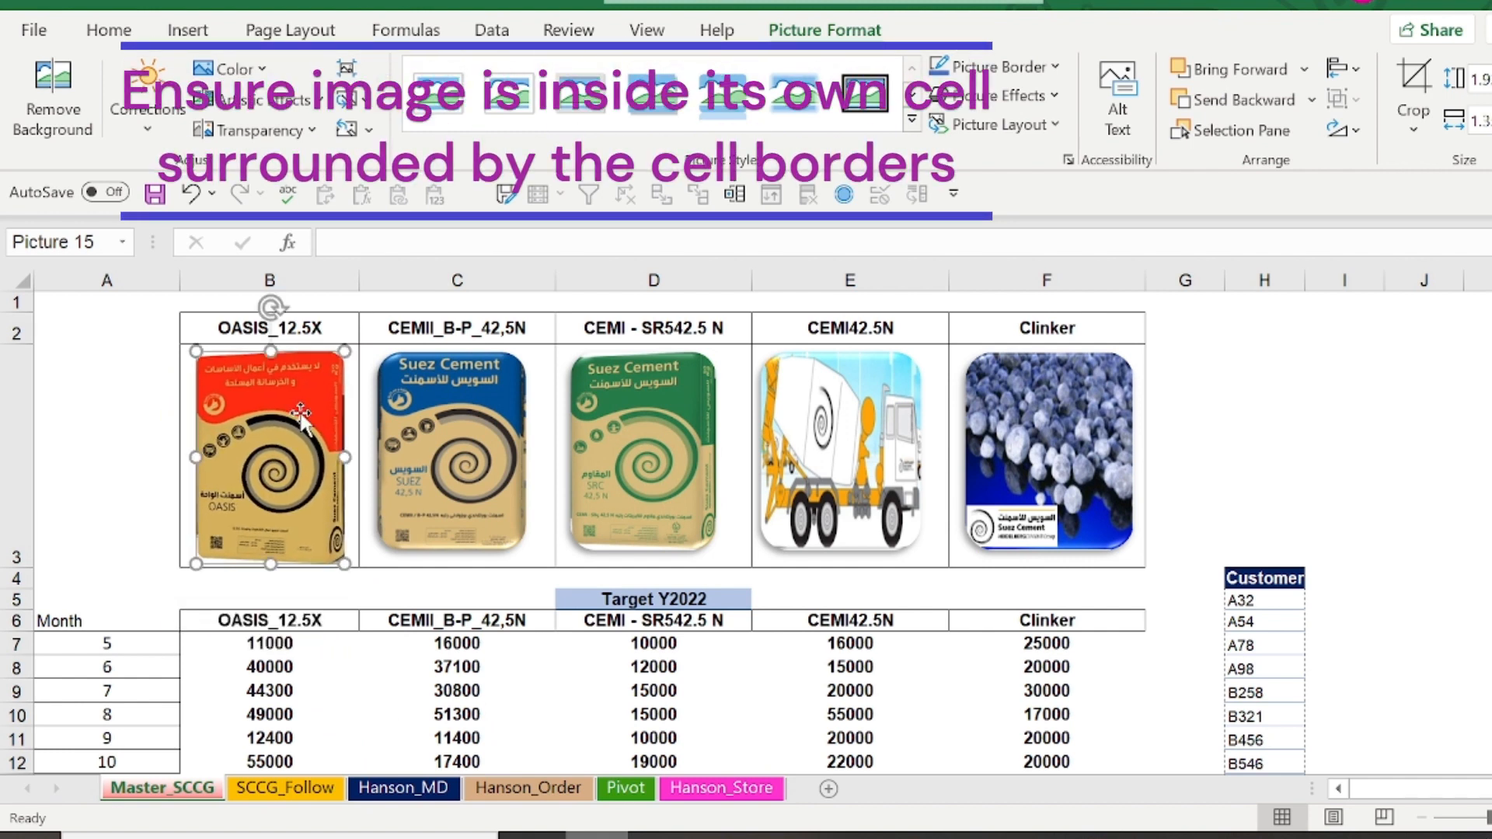
{"action": "left_click_drag", "start_coordinate": [278, 513], "coordinate": [280, 501]}
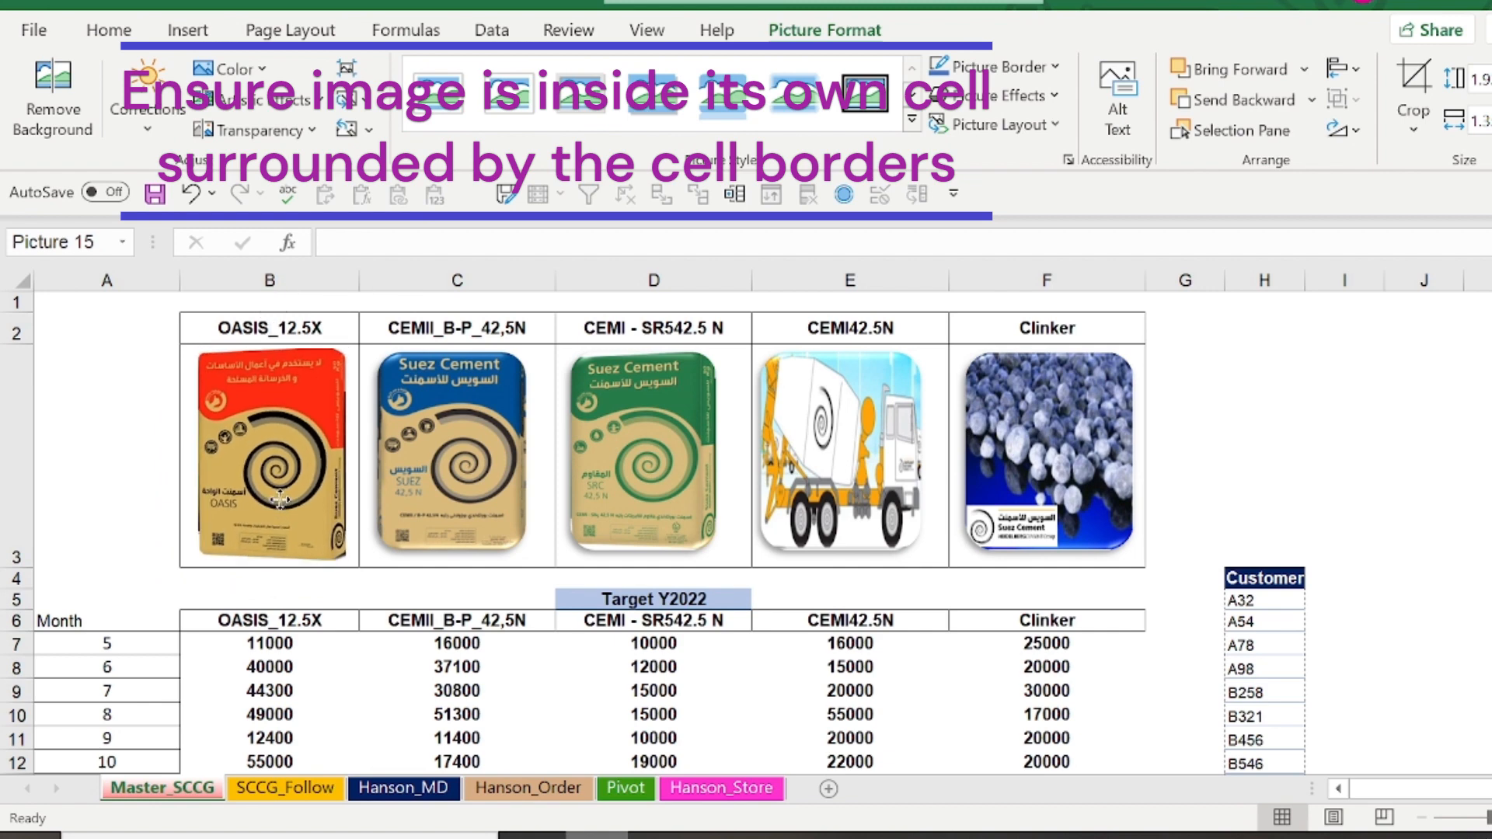
{"action": "left_click", "coordinate": [85, 478]}
Select all five product pictures in row 3 and distribute them horizontally
{"action": "left_click", "coordinate": [443, 435]}
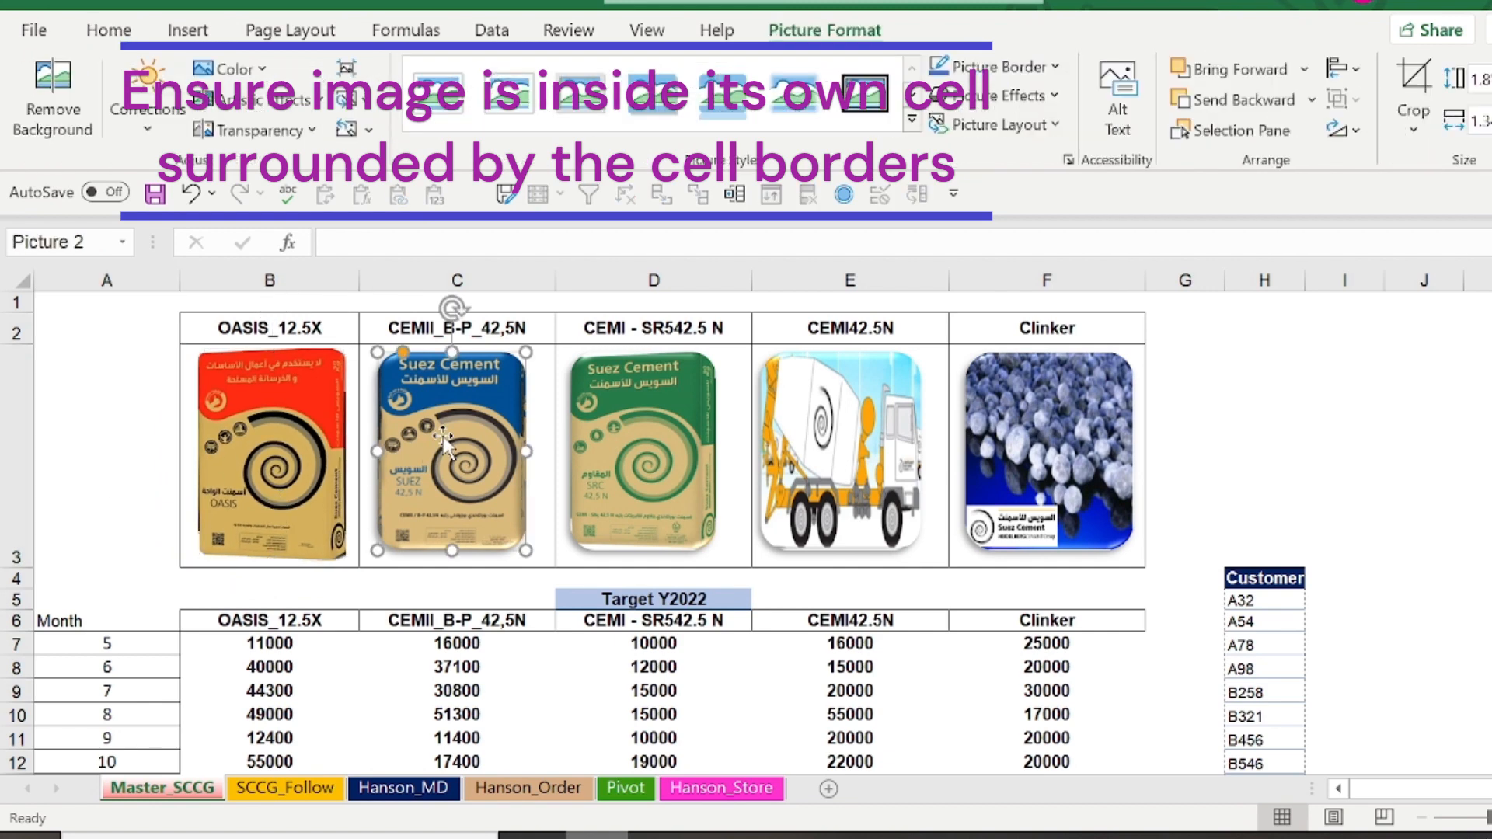
{"action": "key", "text": "ctrl+a"}
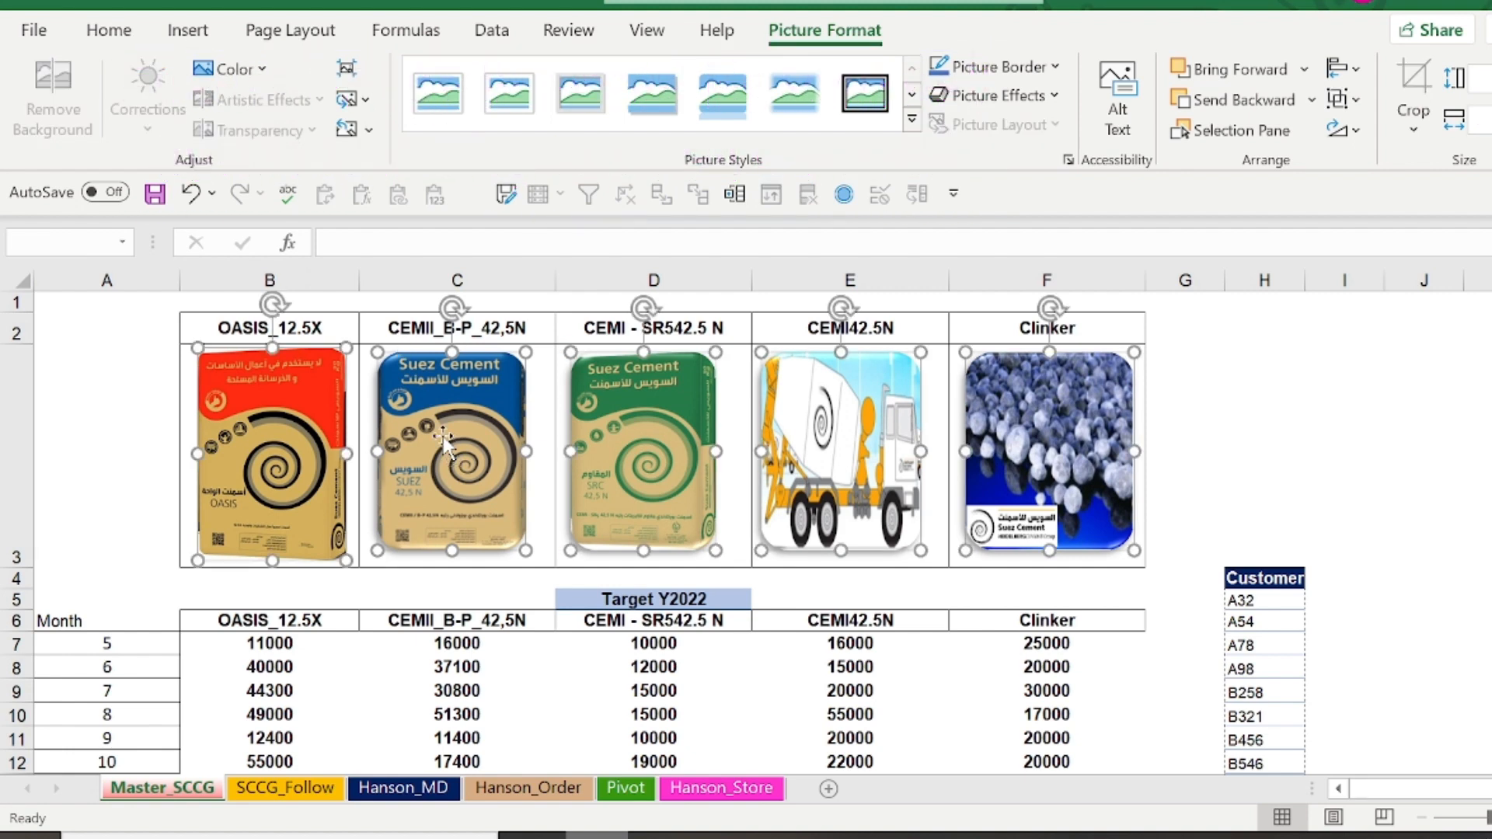
{"action": "left_click", "coordinate": [1348, 72]}
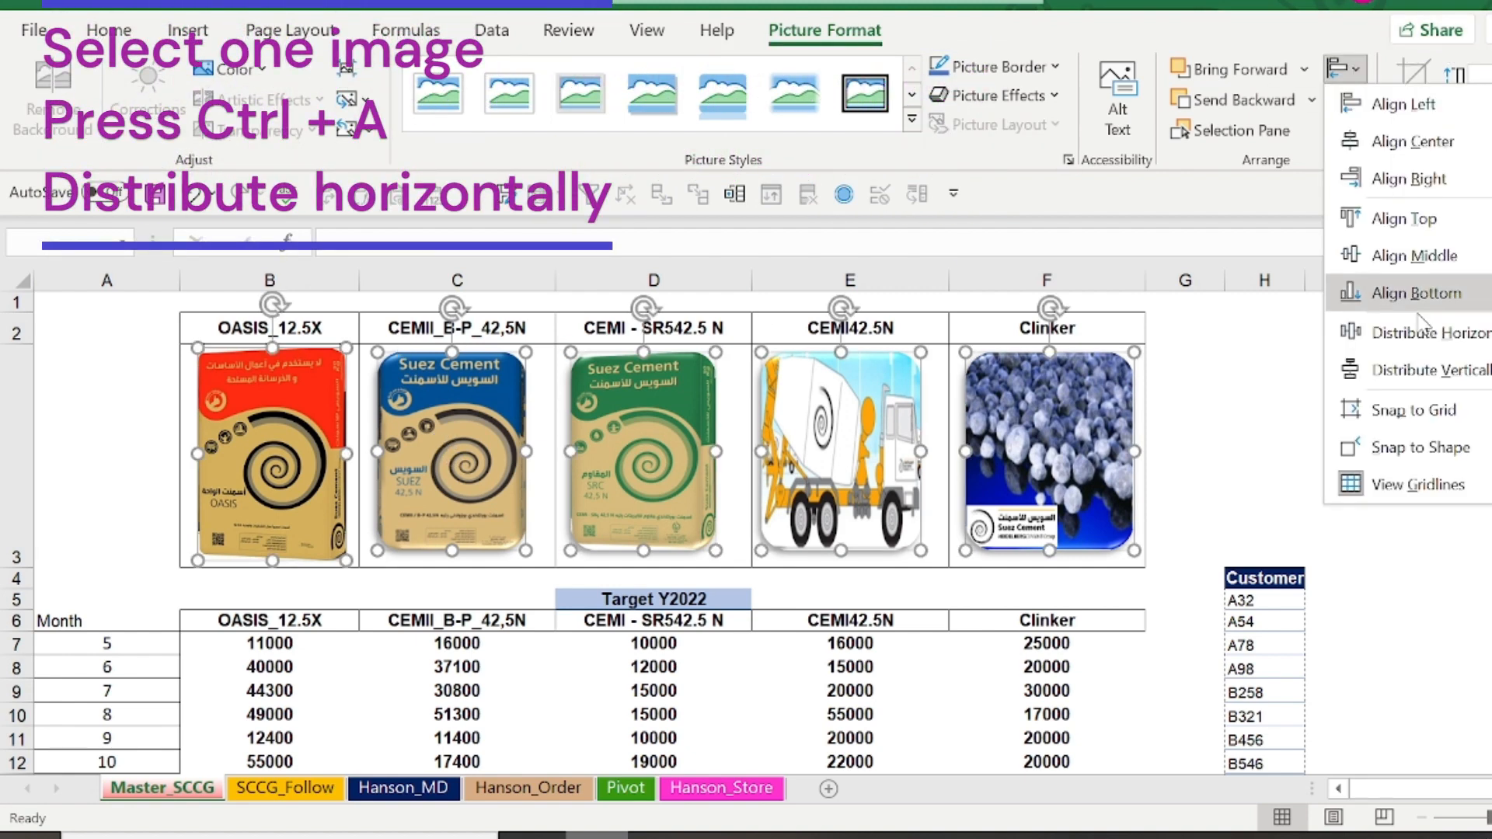
{"action": "left_click", "coordinate": [1453, 349]}
Distribute the selected product pictures vertically and align them to the top
{"action": "left_click", "coordinate": [1348, 71]}
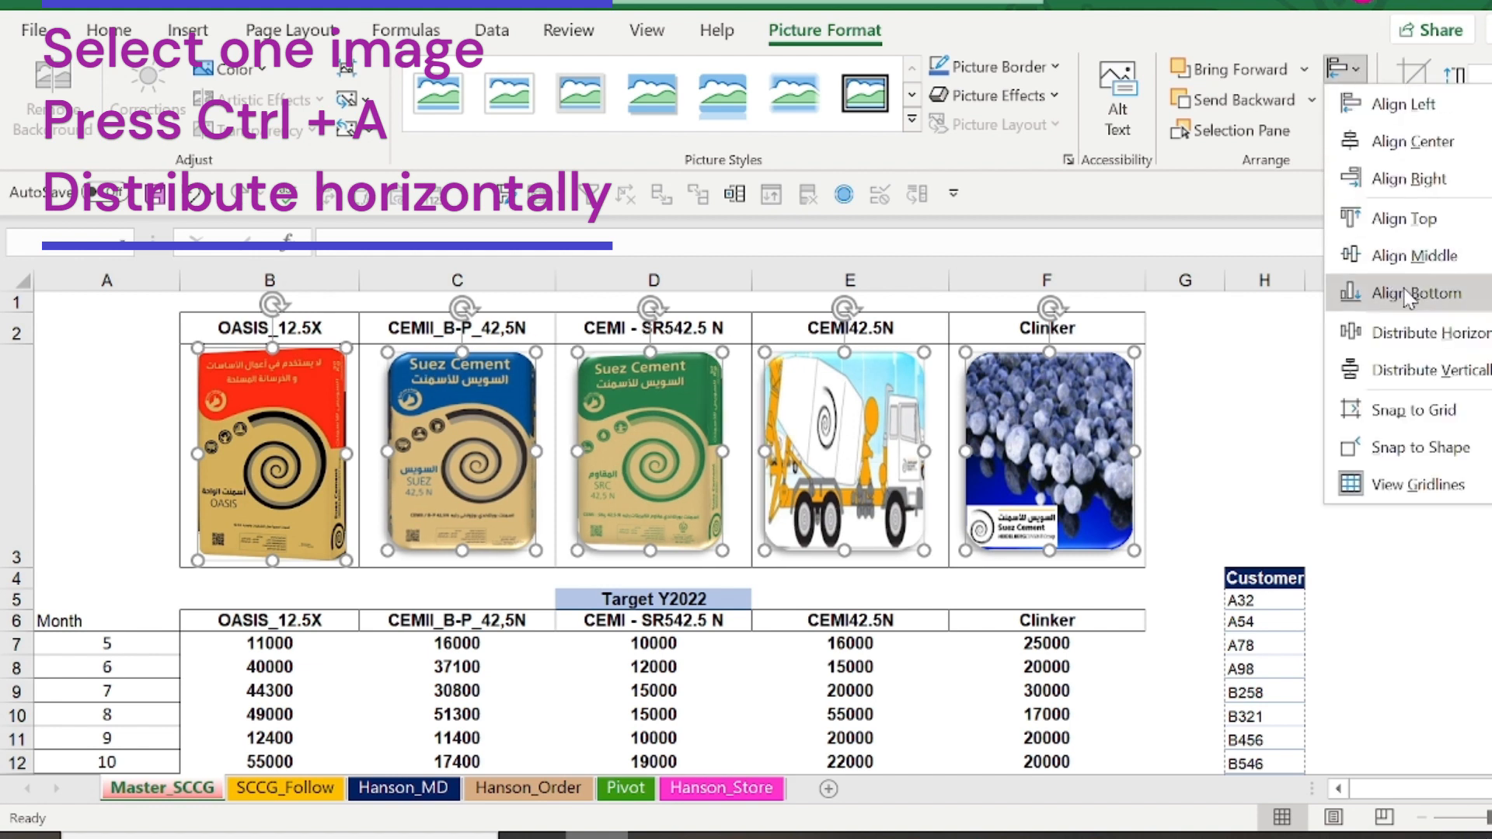
{"action": "left_click", "coordinate": [1430, 370]}
{"action": "left_click", "coordinate": [1348, 71]}
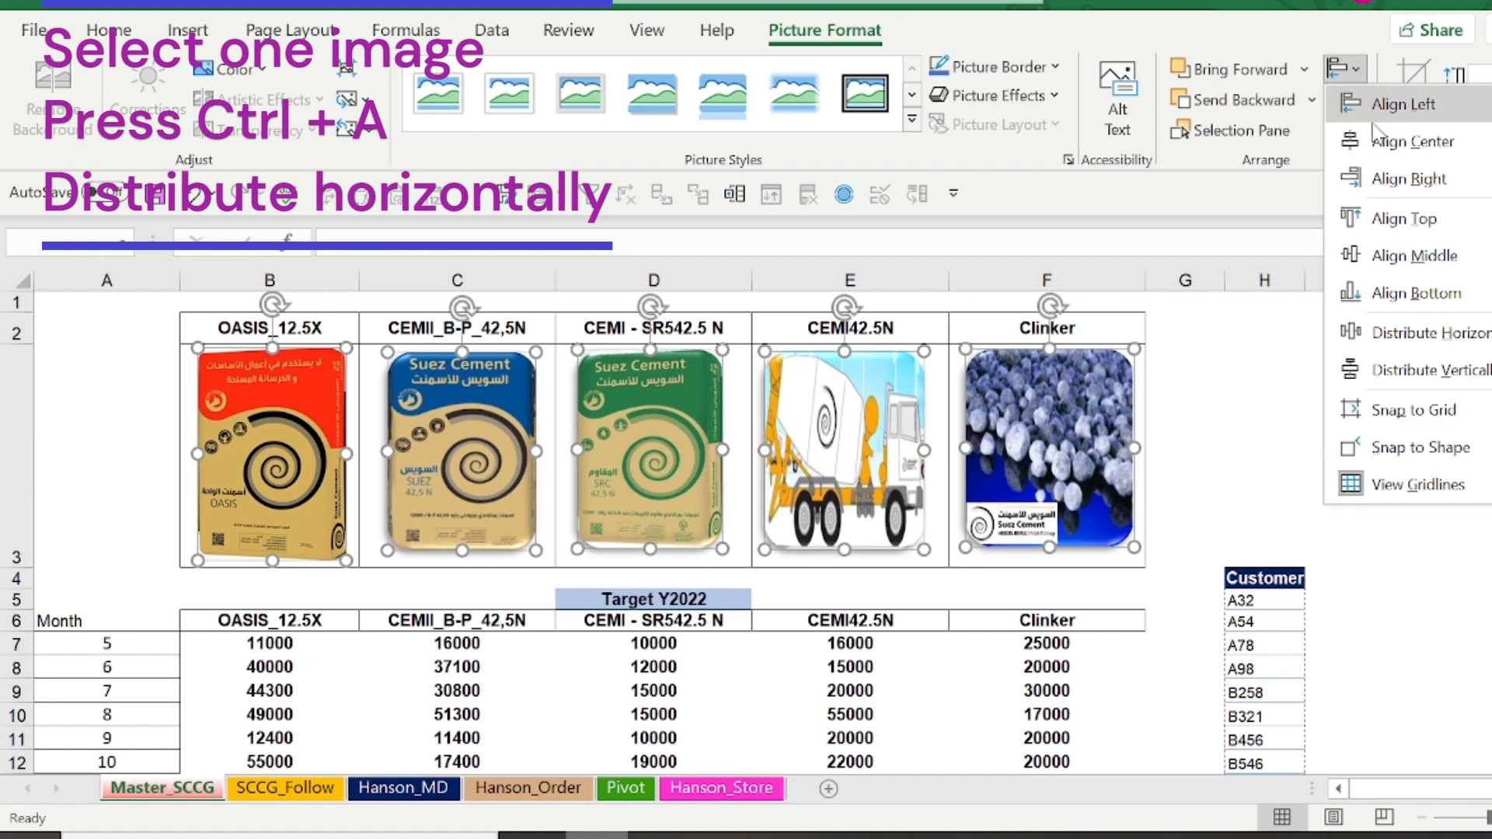
{"action": "left_click", "coordinate": [1425, 216]}
{"action": "left_click", "coordinate": [1306, 439]}
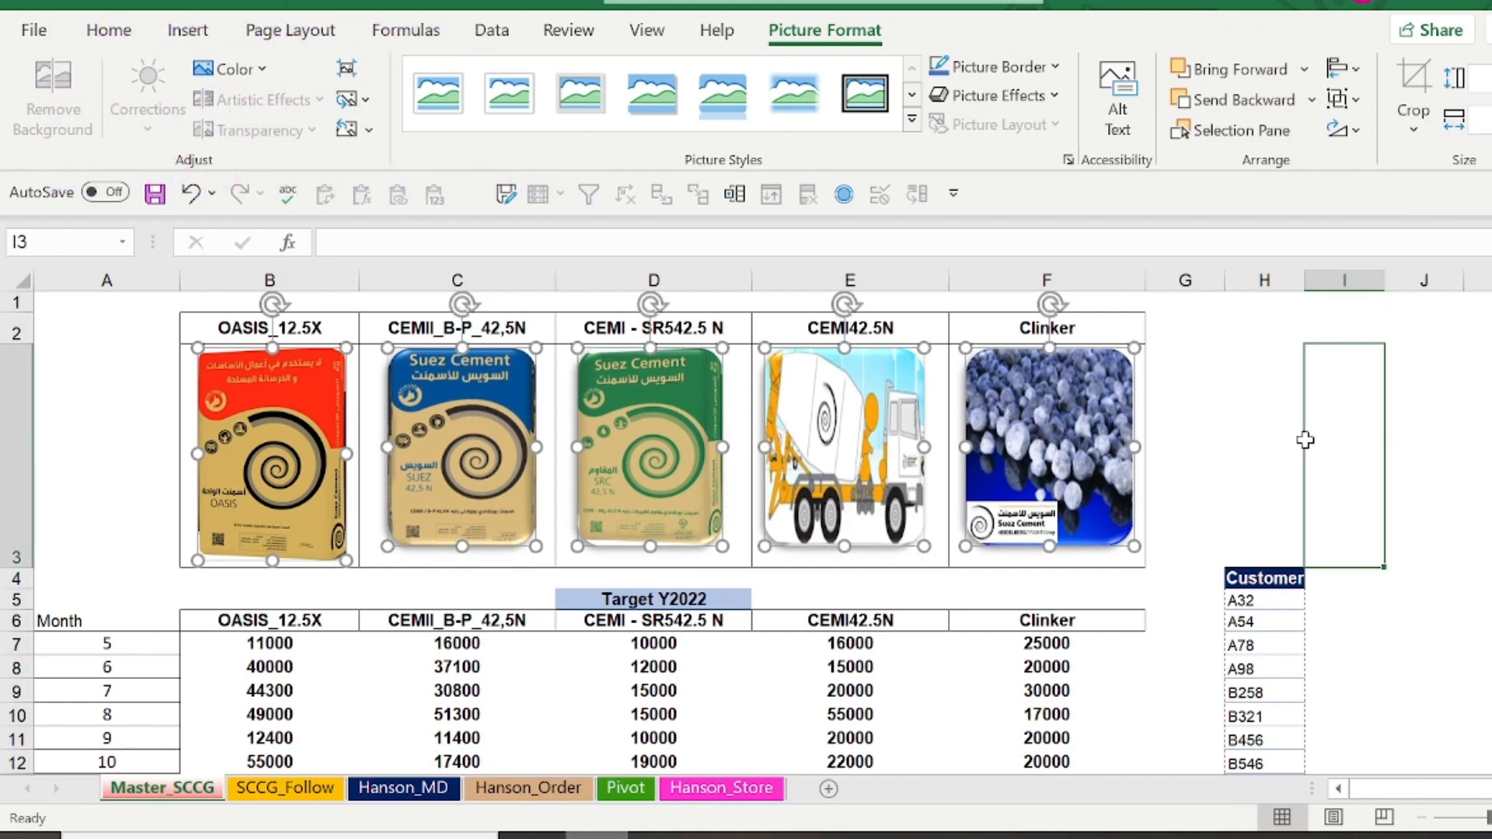
Create defined names for the picture cells from the top row of the range B2:F3
{"action": "left_click", "coordinate": [321, 464]}
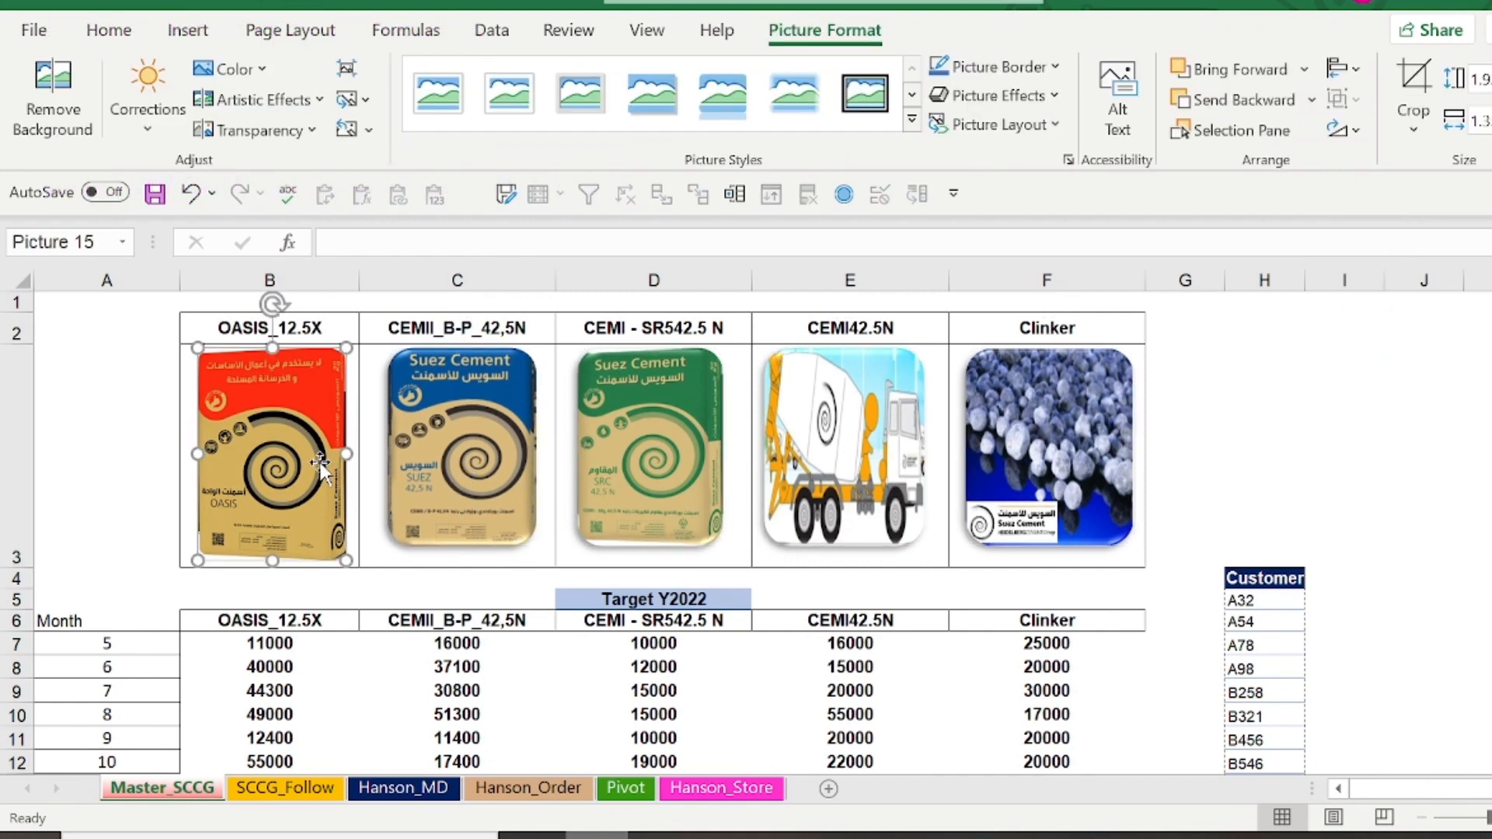
{"action": "left_click_drag", "start_coordinate": [308, 320], "coordinate": [993, 401]}
{"action": "left_click", "coordinate": [424, 32]}
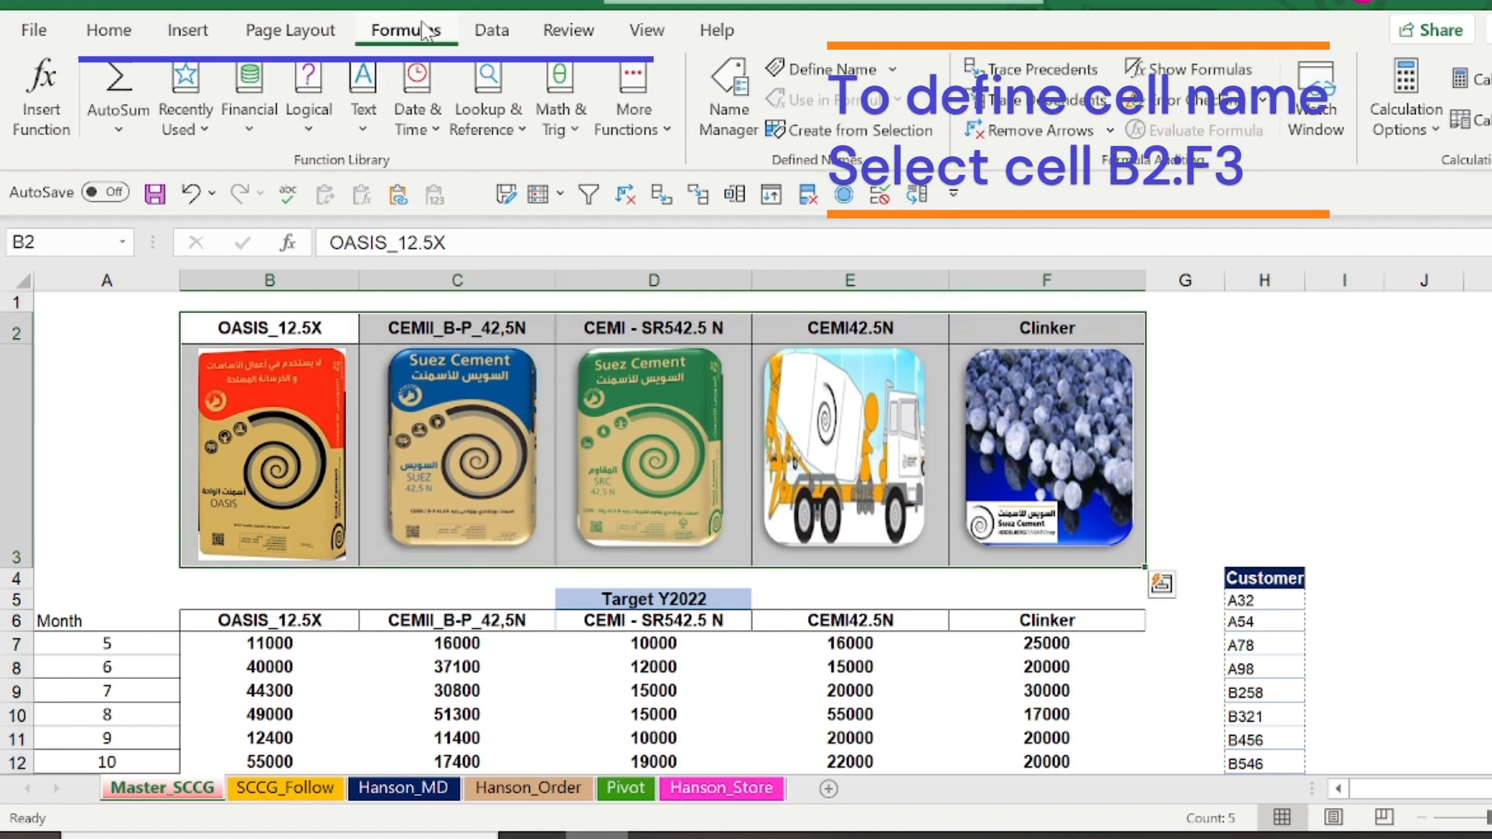
{"action": "left_click", "coordinate": [837, 136]}
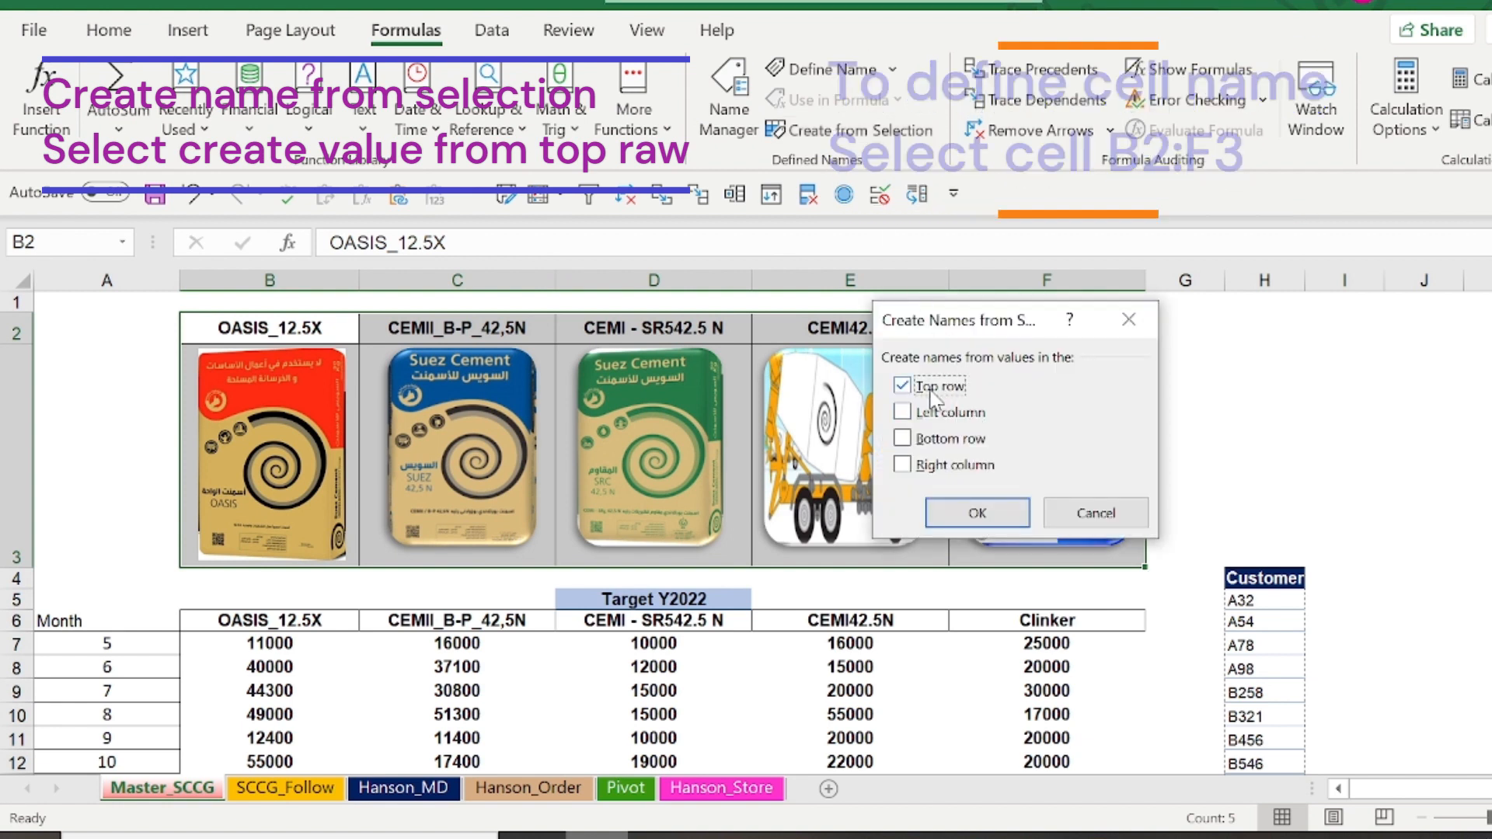
{"action": "left_click", "coordinate": [977, 515]}
Check the defined names assigned to the picture cells F3 and E3 beneath the Clinker and CEMI42.5N headings
{"action": "left_click", "coordinate": [1040, 326]}
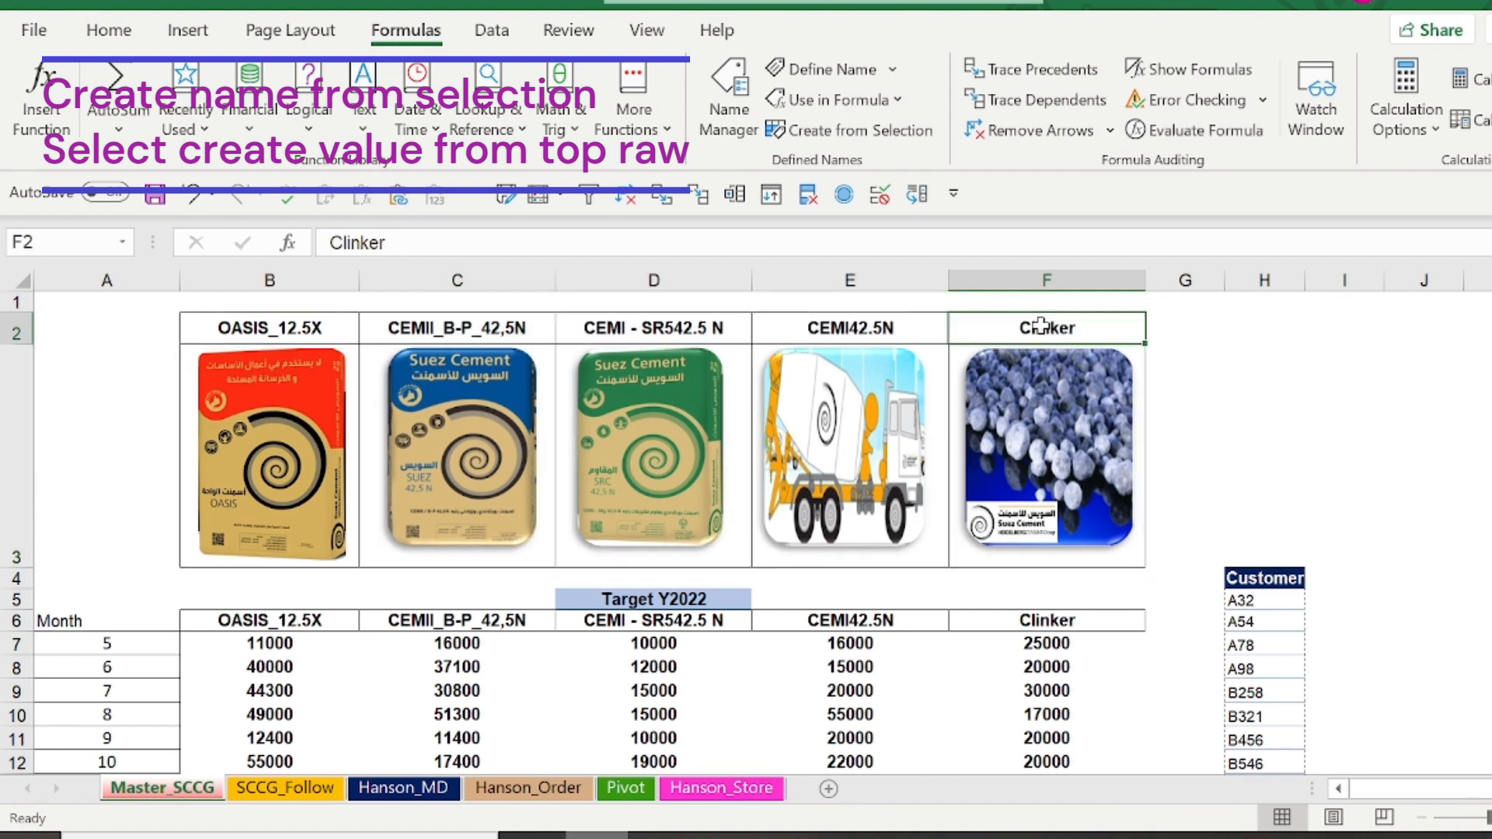
{"action": "key", "text": "Down"}
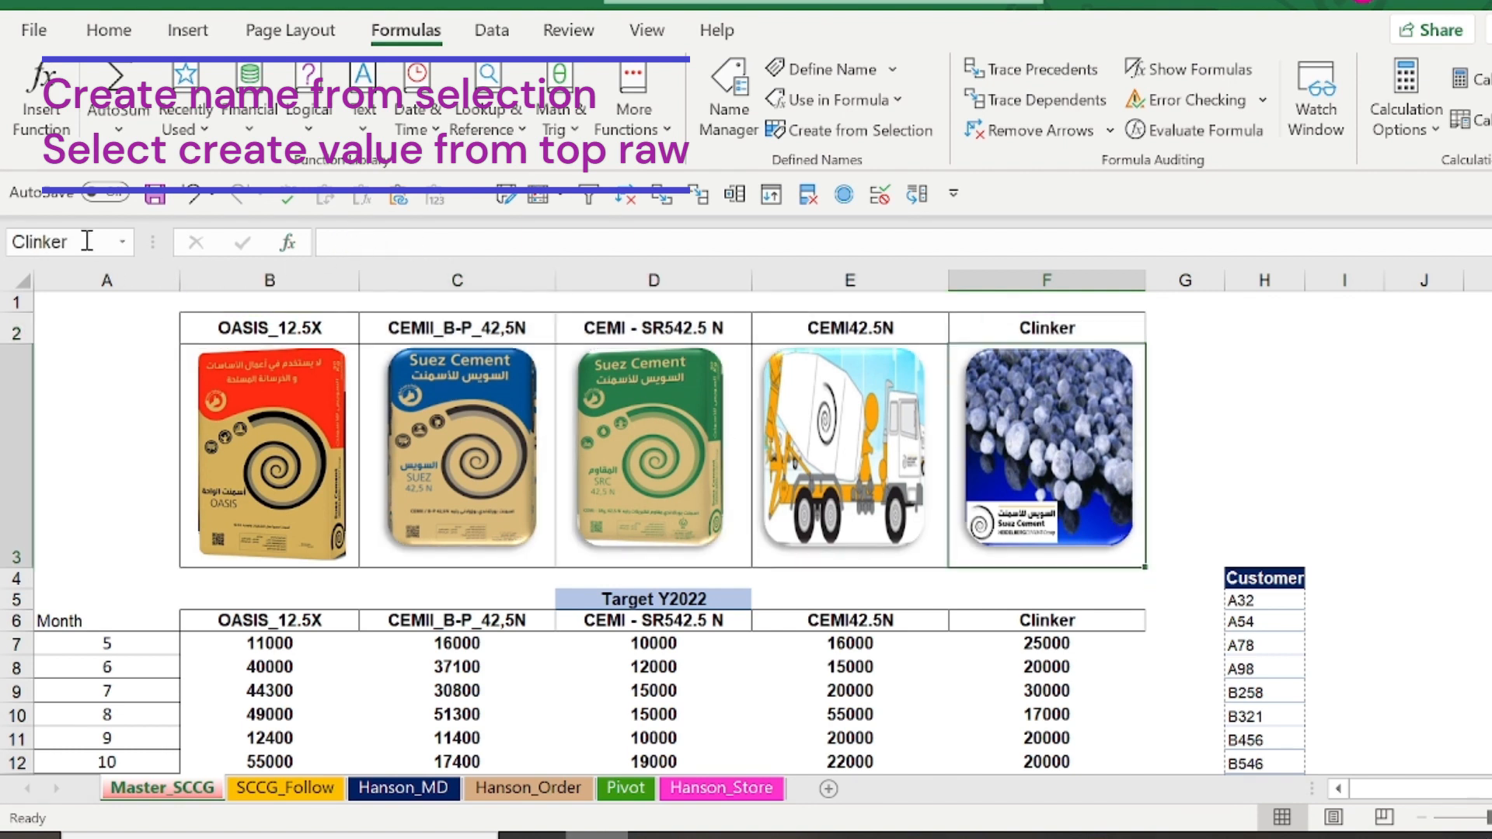
{"action": "left_click", "coordinate": [913, 327]}
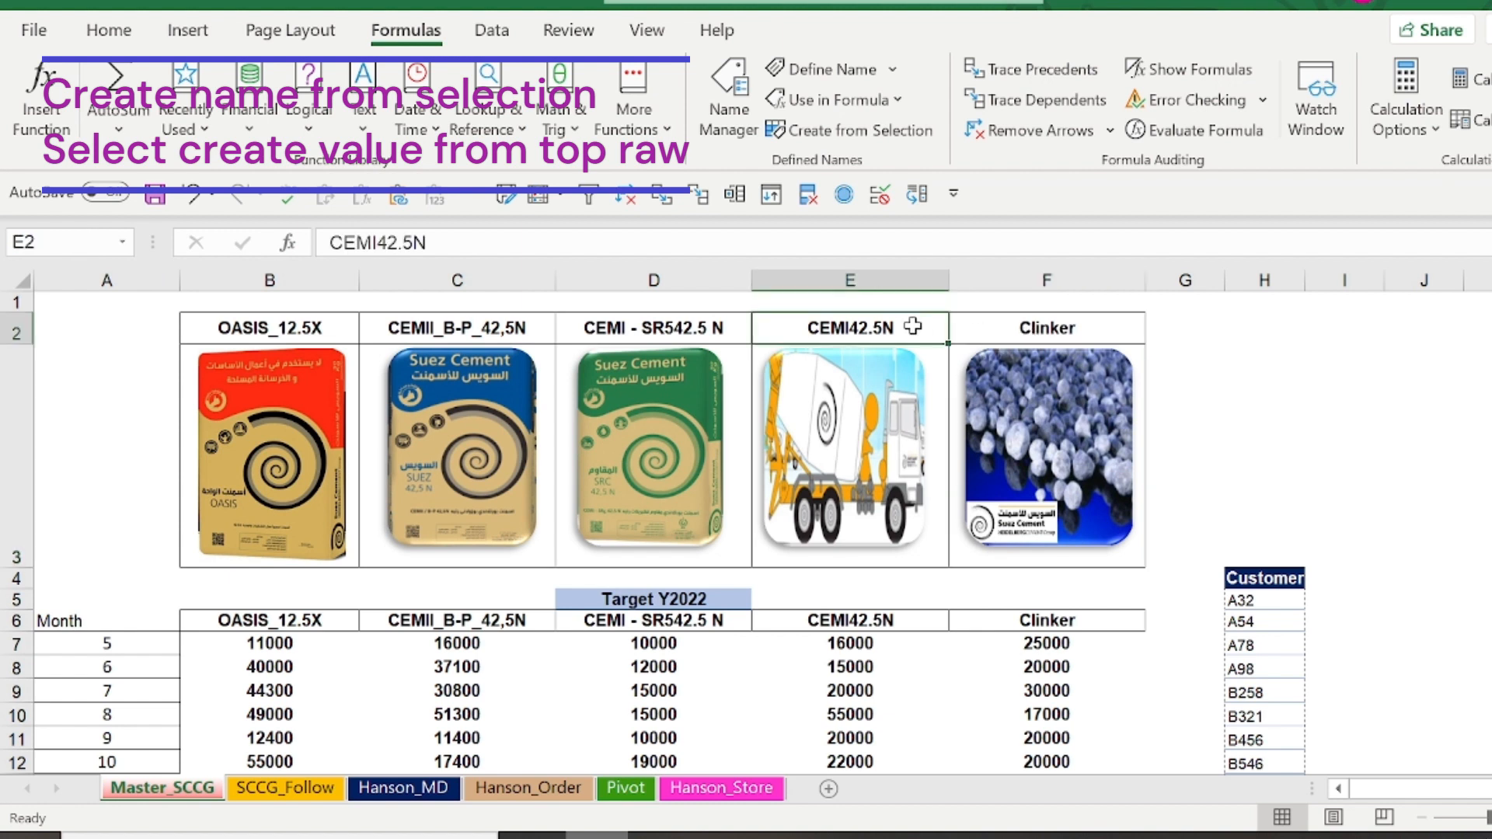
{"action": "key", "text": "Down"}
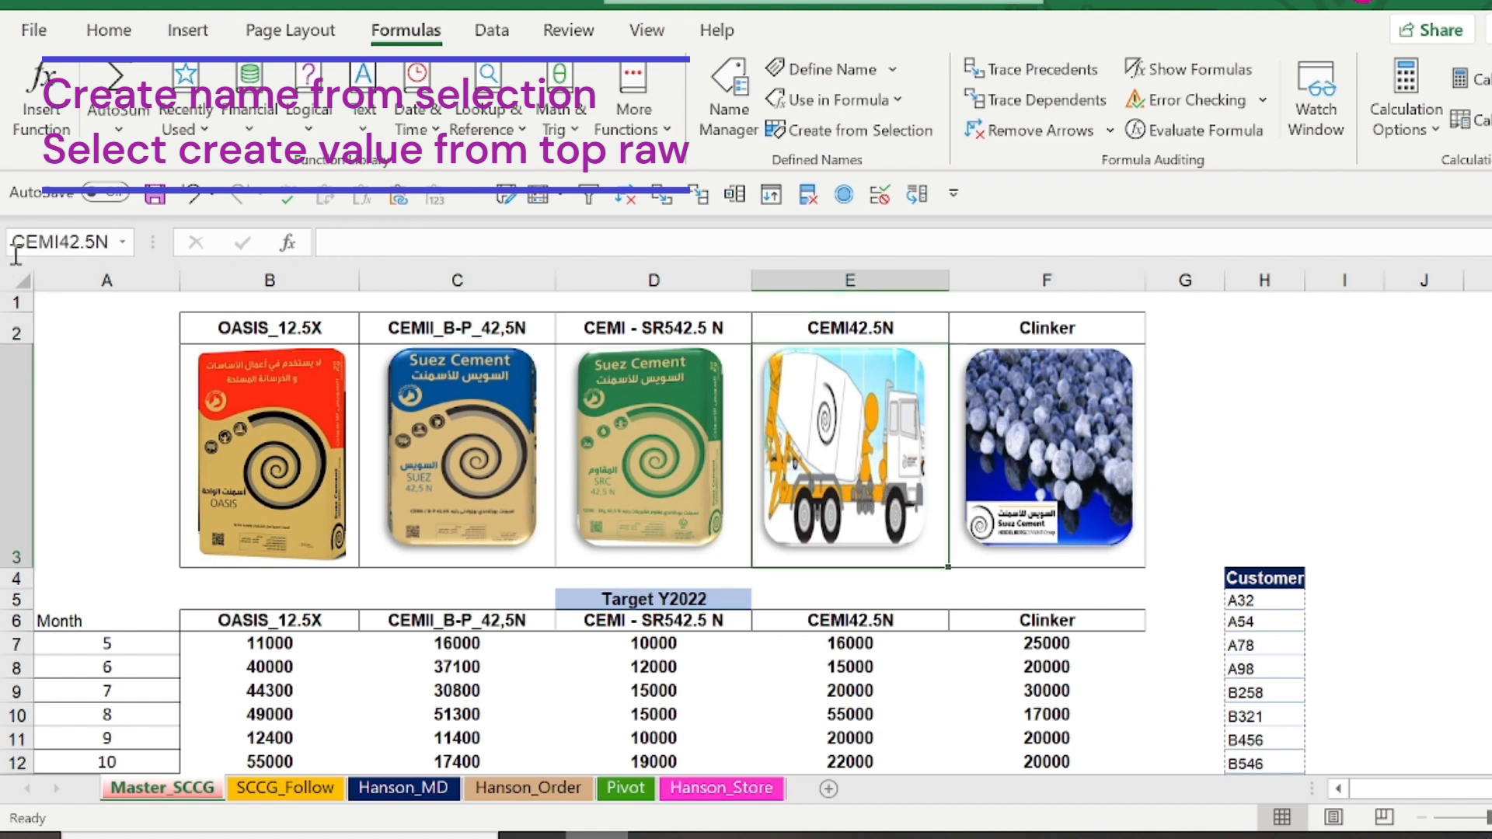
Copy the CEMII_B-P_42,5N picture to the SCCG_Follow sheet and fit it inside the dashed frame in column I
{"action": "left_click", "coordinate": [441, 468]}
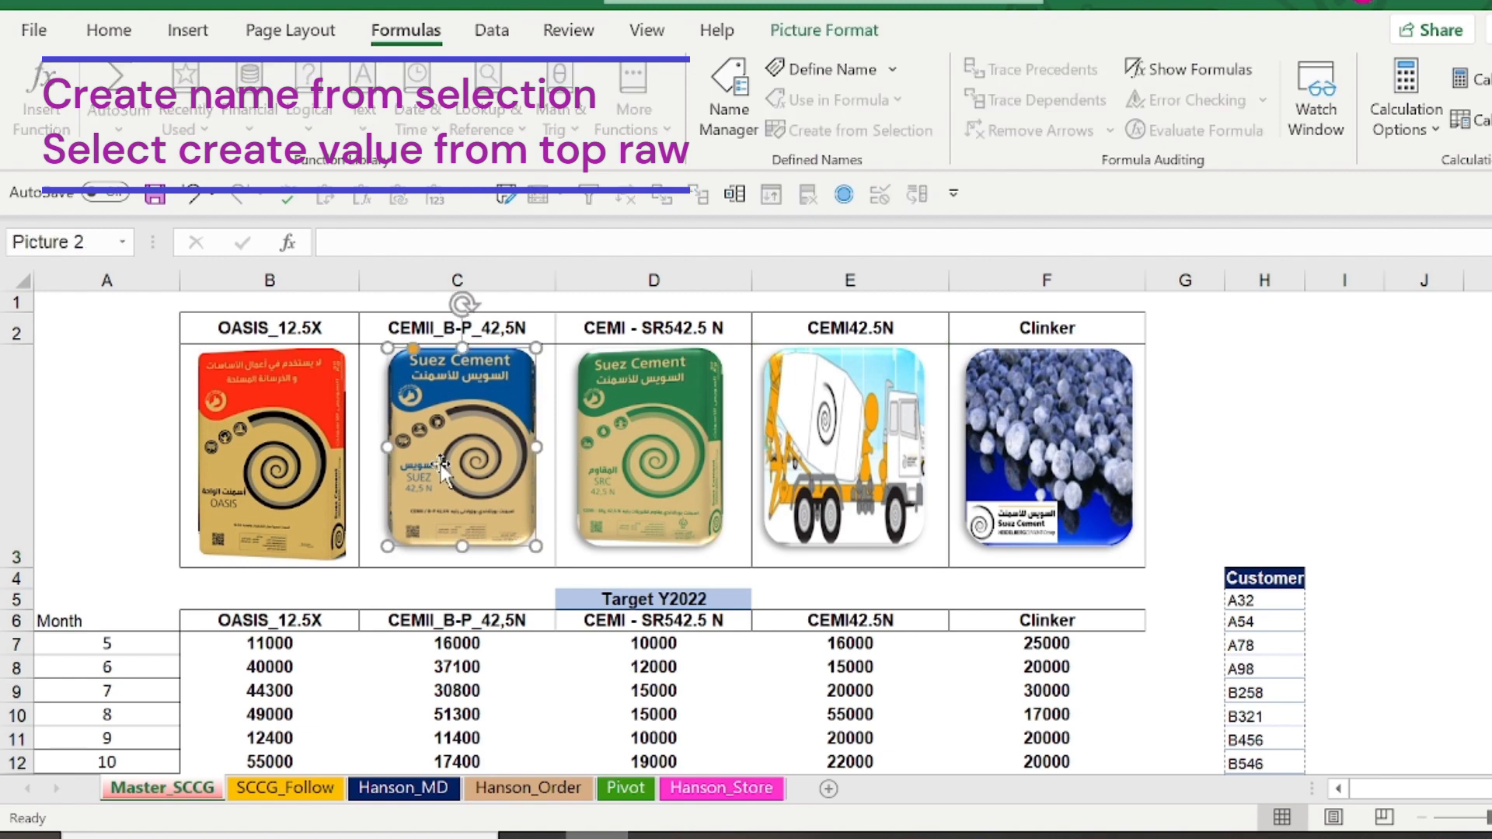
{"action": "left_click", "coordinate": [284, 787]}
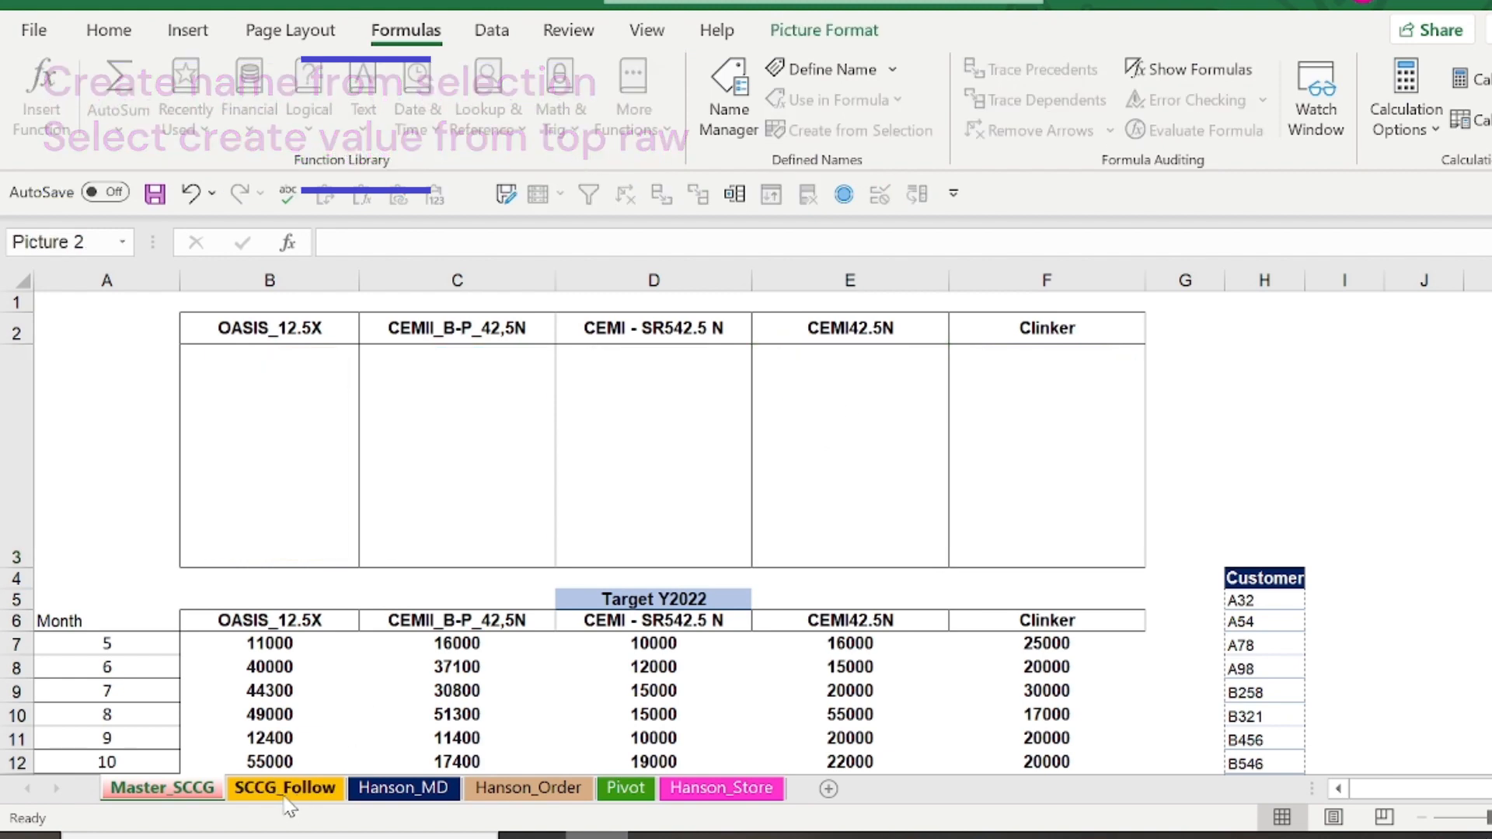
{"action": "key", "text": "ctrl+v"}
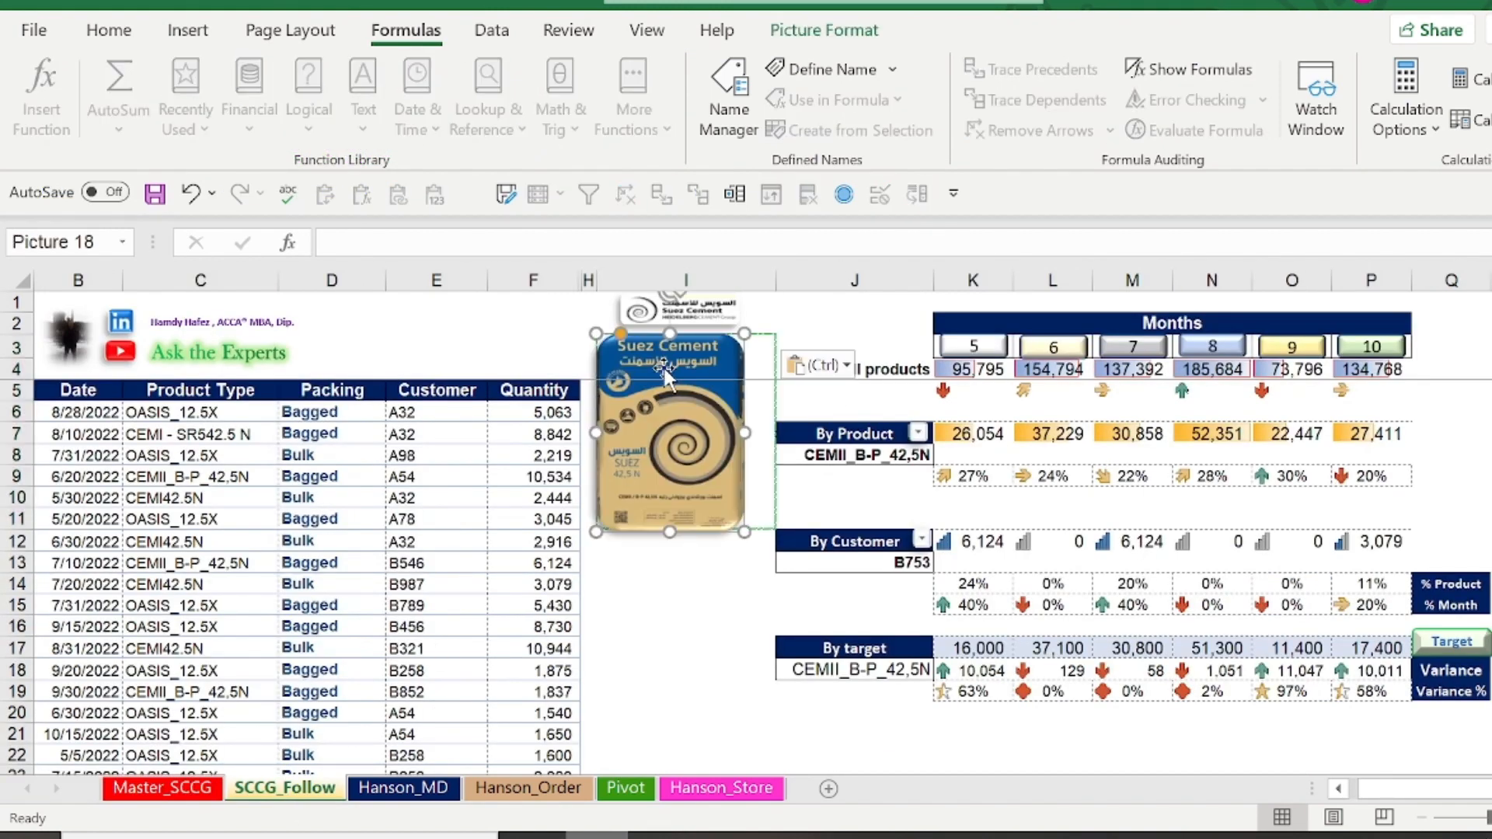
{"action": "left_click_drag", "start_coordinate": [743, 336], "coordinate": [728, 351]}
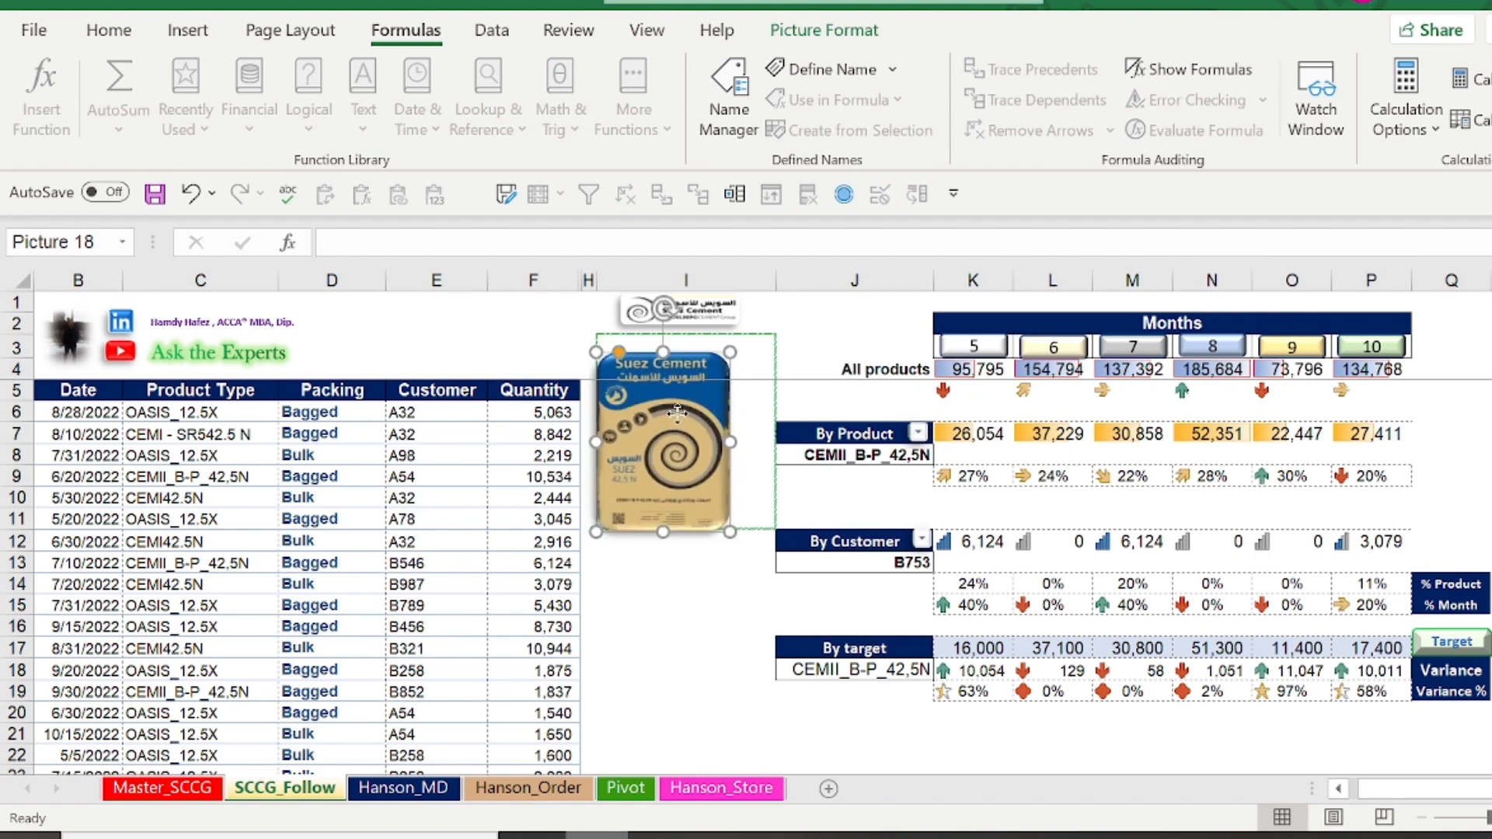
{"action": "left_click_drag", "start_coordinate": [678, 415], "coordinate": [697, 404]}
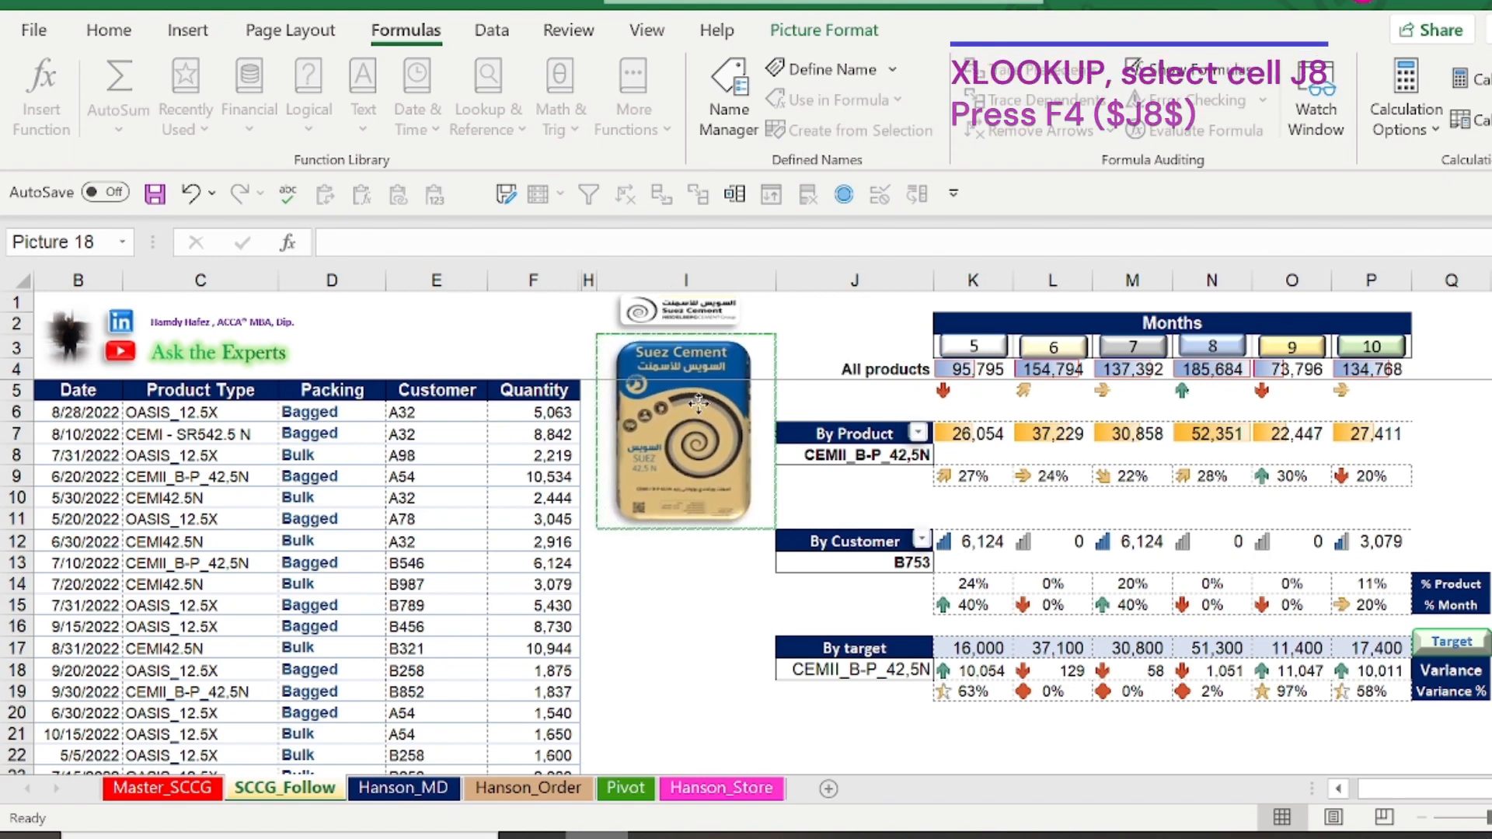
Start an XLOOKUP formula in cell I16 with $J$8 as the absolute lookup value
{"action": "left_click", "coordinate": [672, 622]}
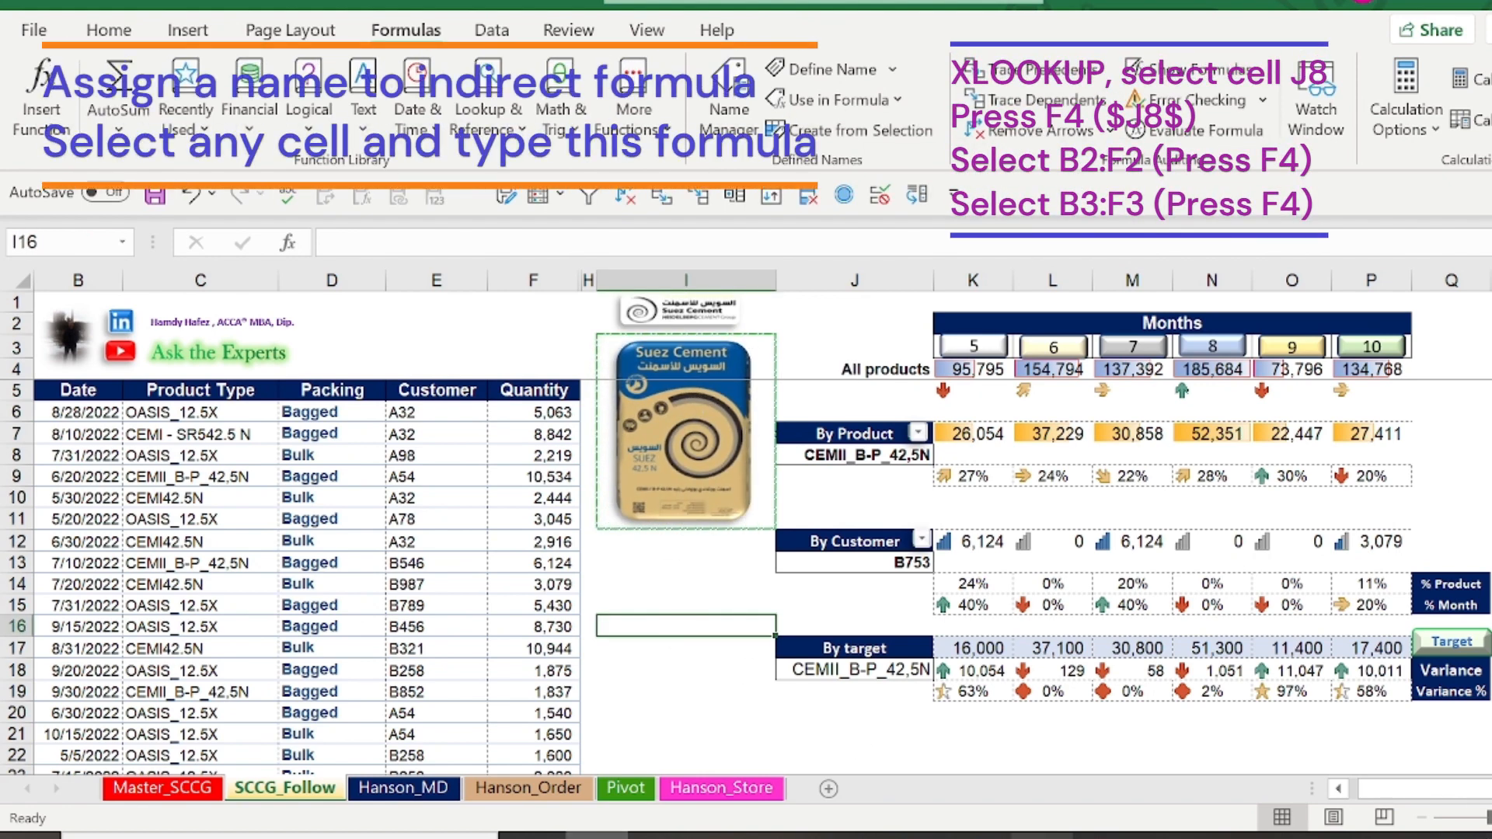
{"action": "type", "text": "=xl"}
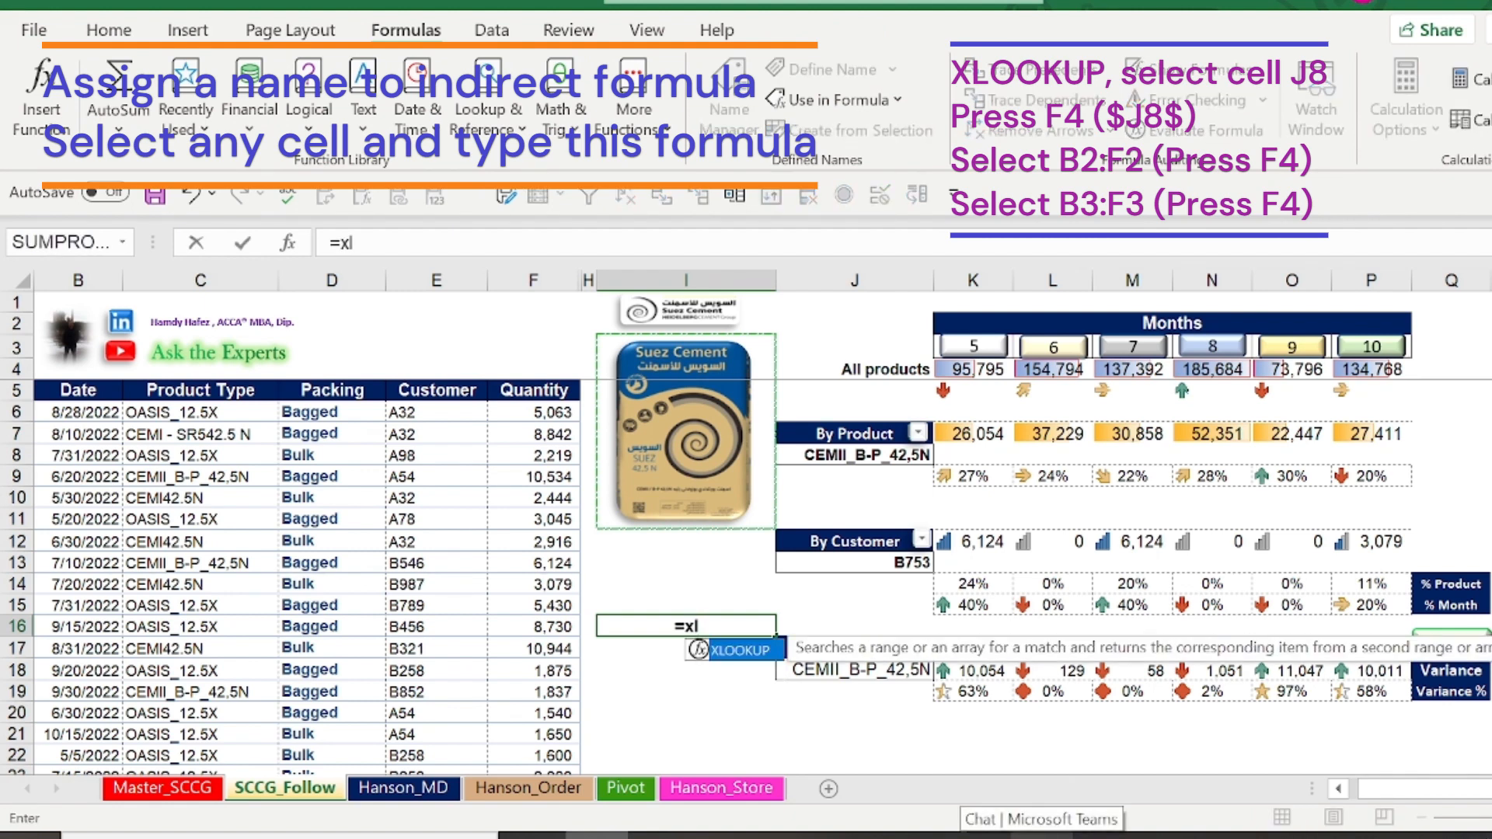
{"action": "double_click", "coordinate": [744, 653]}
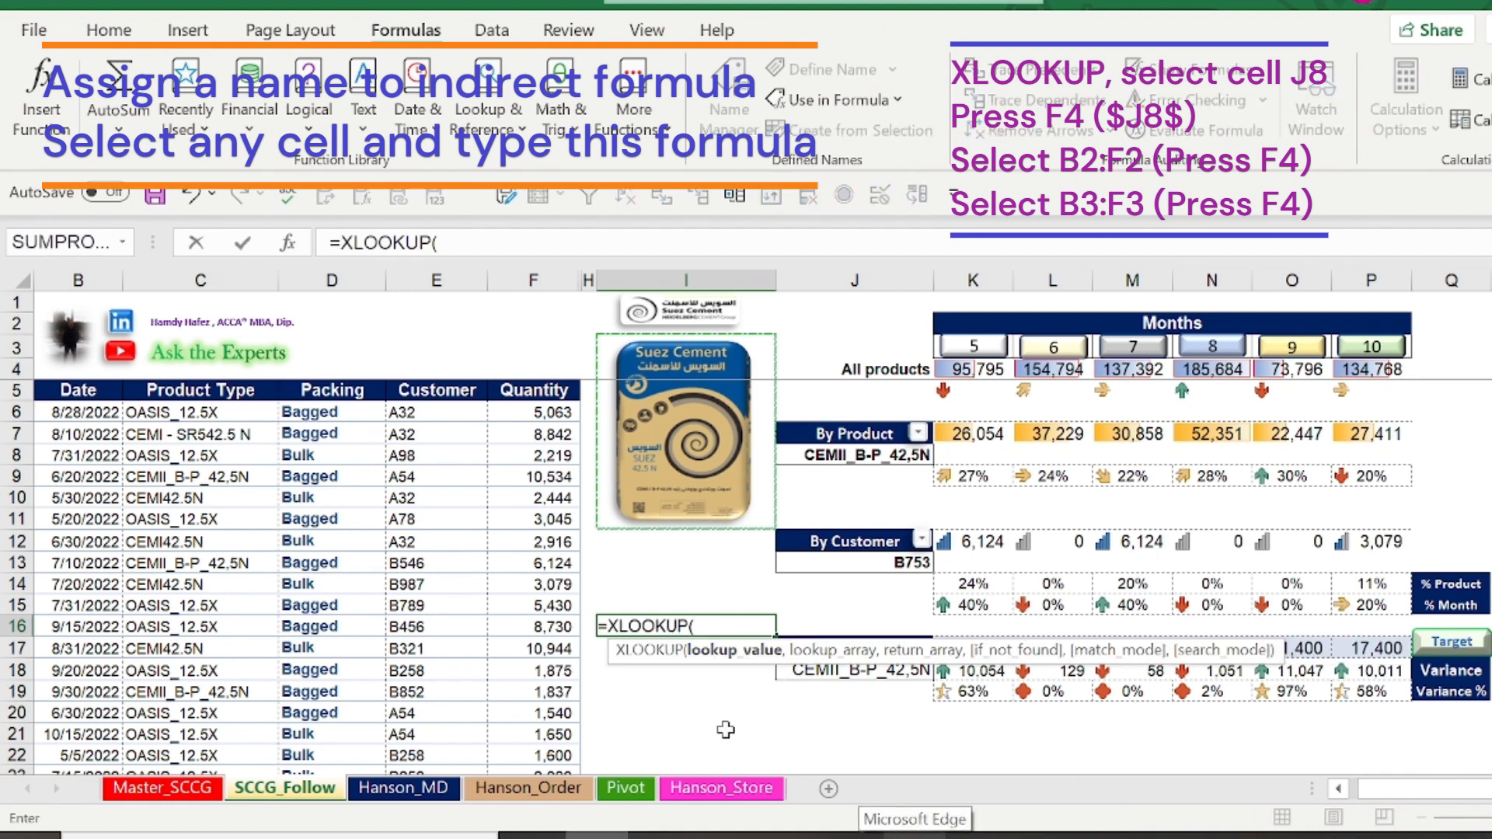
{"action": "left_click", "coordinate": [884, 455]}
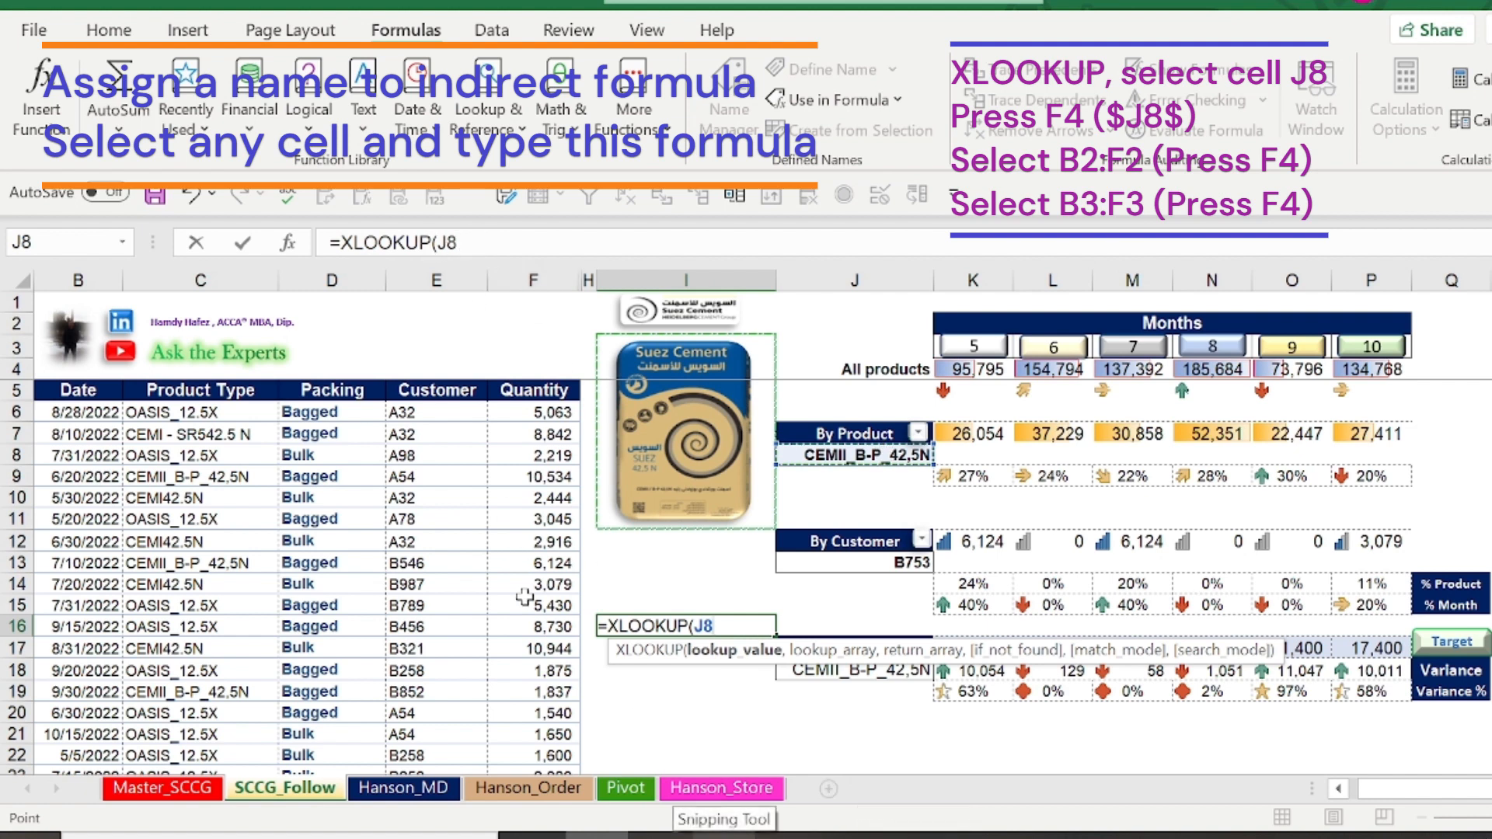
{"action": "key", "text": "F4"}
{"action": "type", "text": ","}
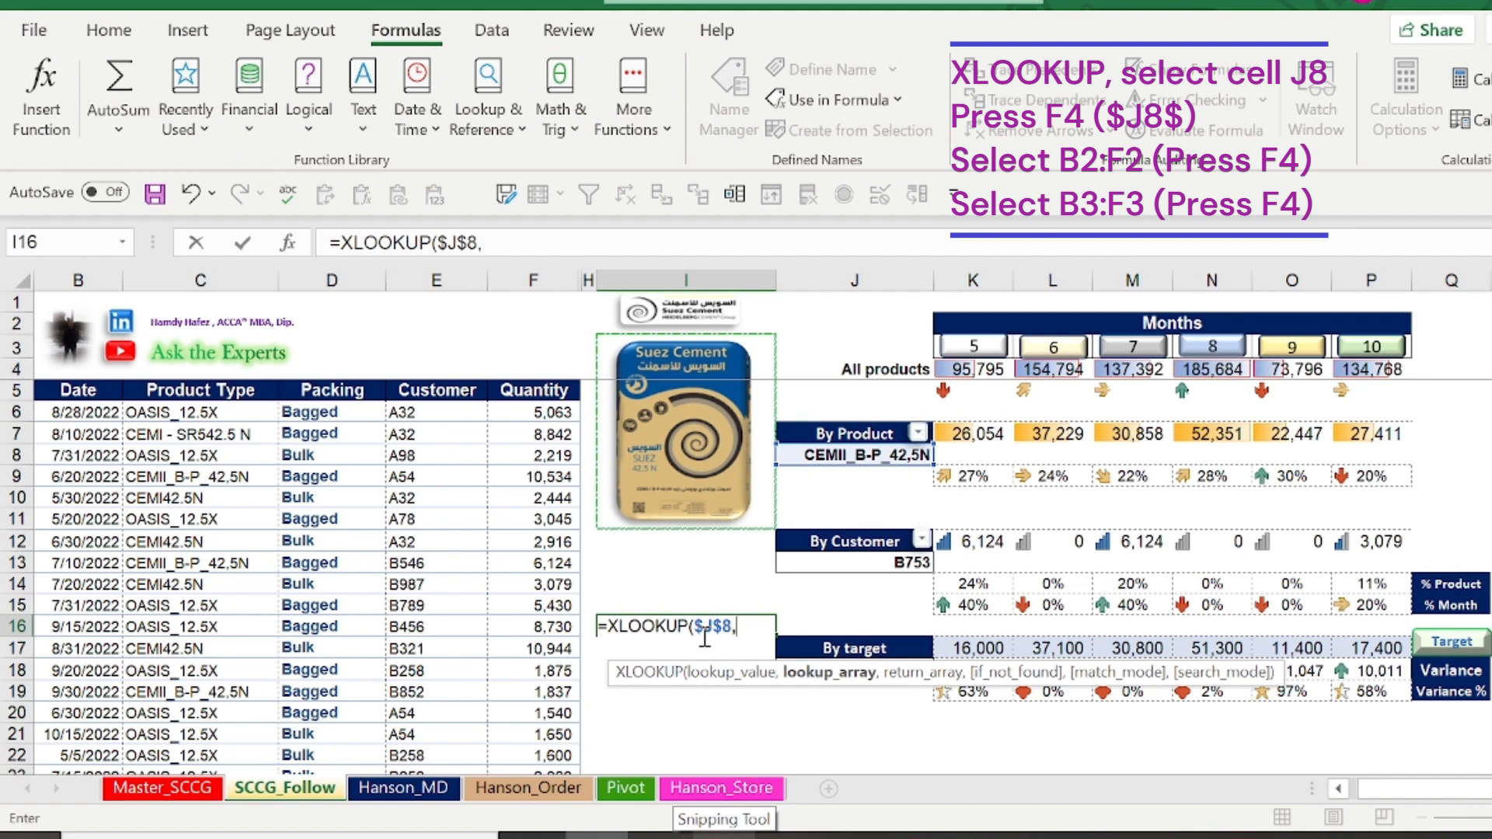
Add the absolute range $B$2:$F$2 on the Master_SCCG sheet as the XLOOKUP lookup array
{"action": "left_click", "coordinate": [163, 788]}
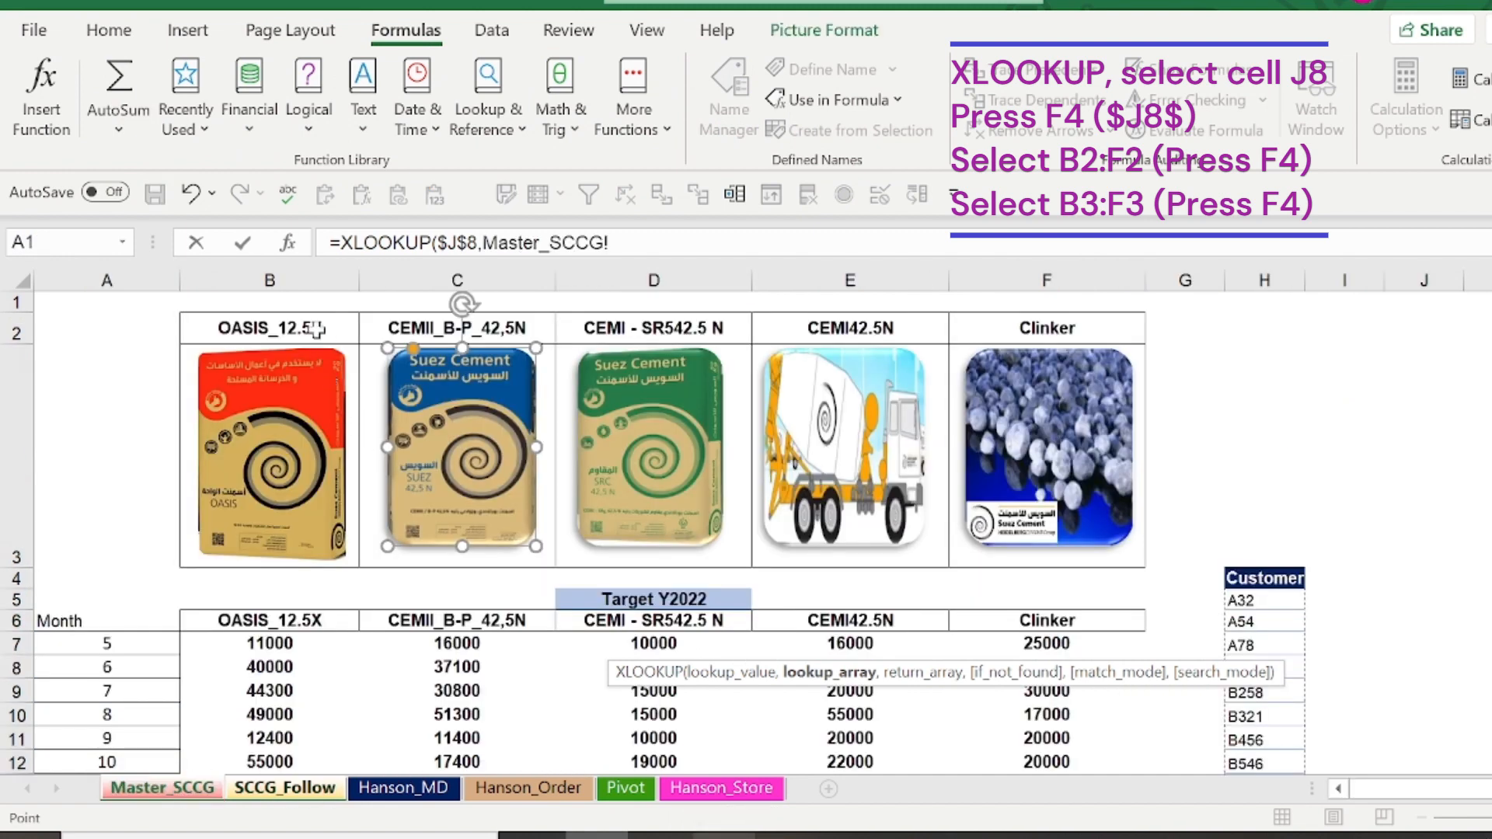
{"action": "key", "text": "F4"}
{"action": "left_click_drag", "start_coordinate": [302, 322], "coordinate": [1025, 320]}
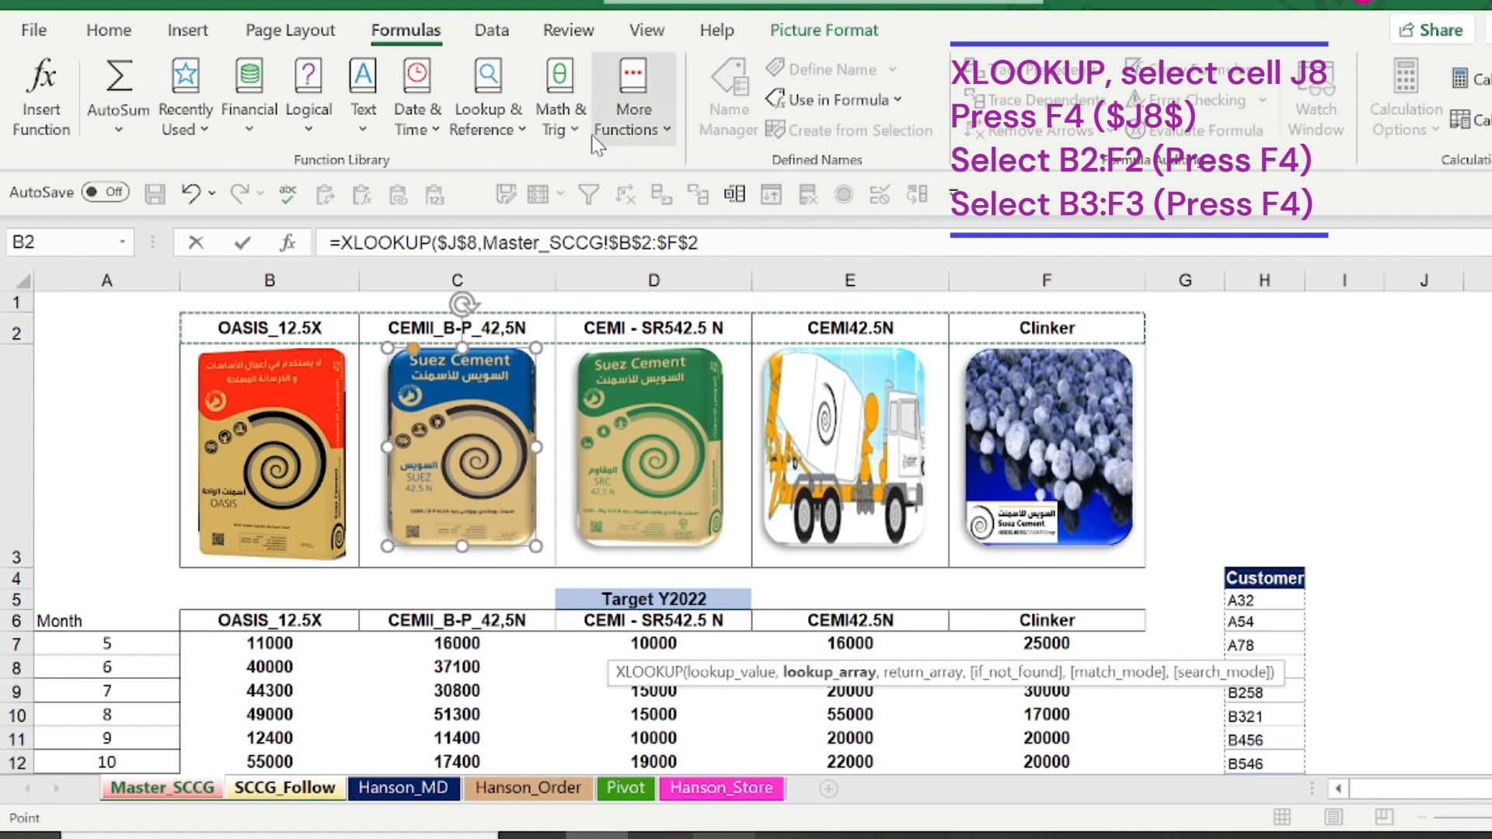
{"action": "type", "text": ","}
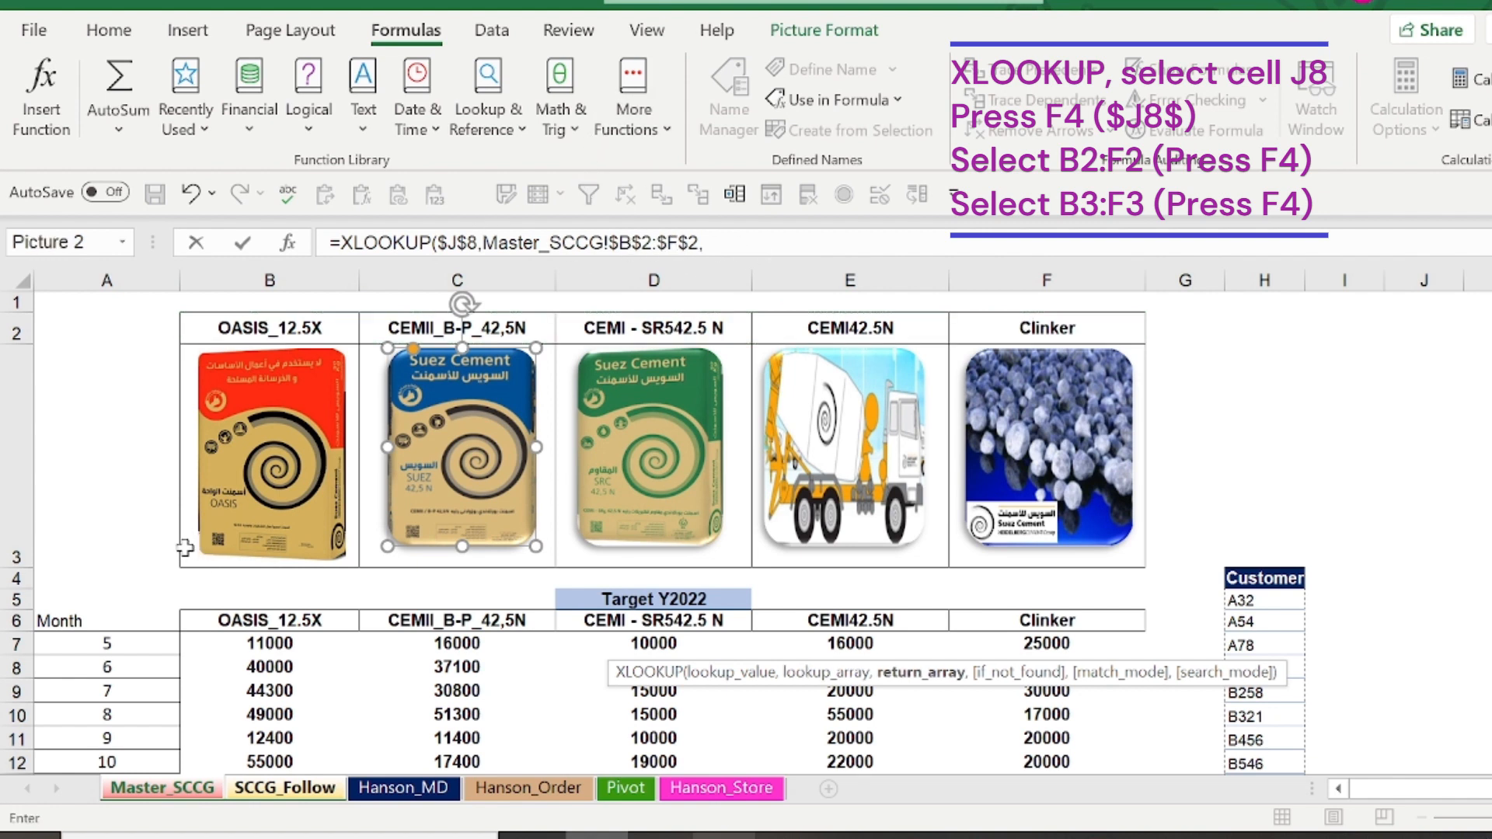
Add the absolute range $B$3:$F$3 on the Master_SCCG sheet as the return array and complete the XLOOKUP formula
{"action": "left_click_drag", "start_coordinate": [185, 548], "coordinate": [1002, 470]}
{"action": "key", "text": "F4"}
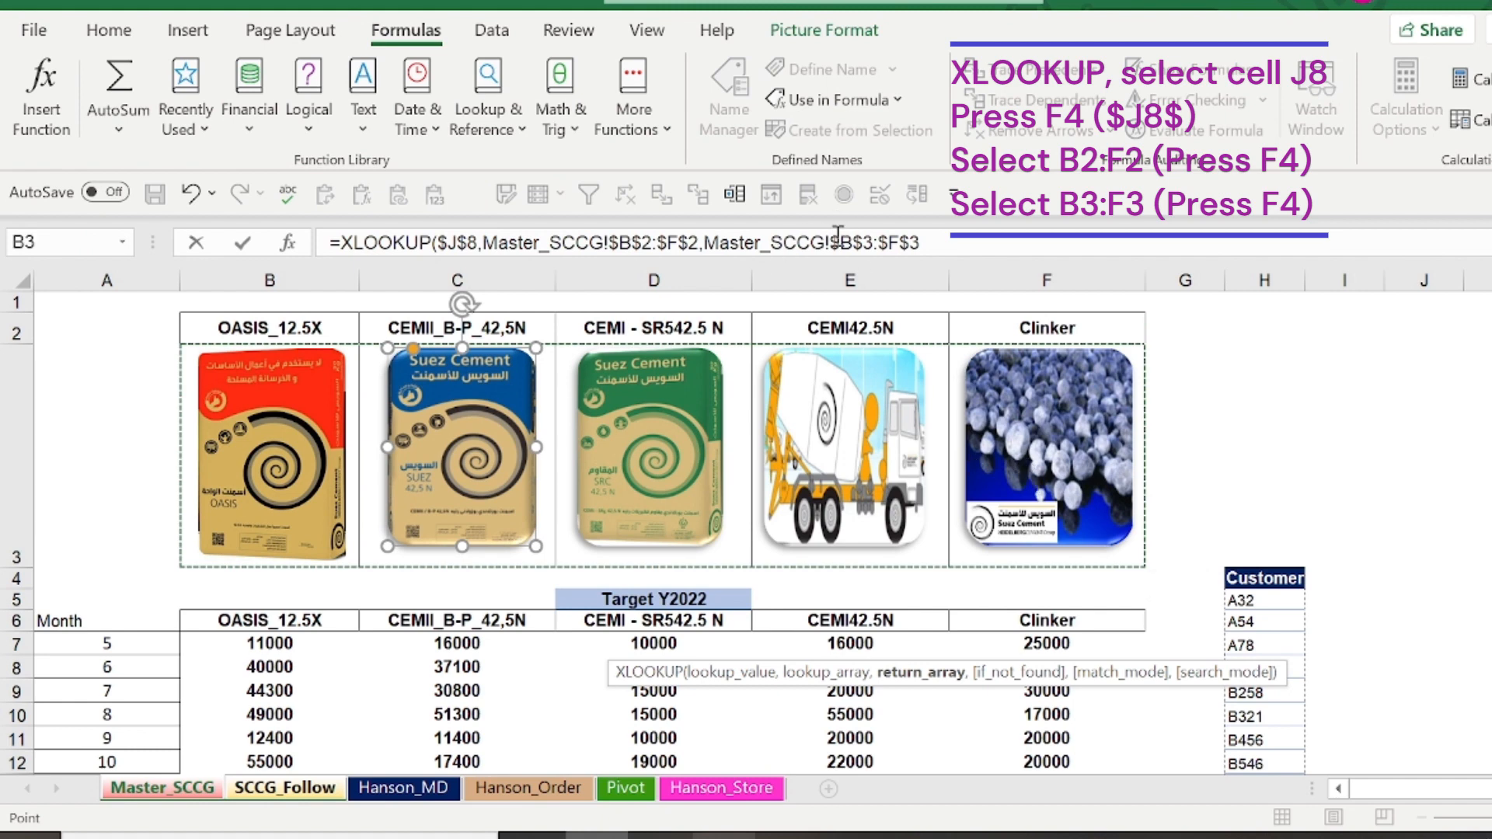
{"action": "key", "text": "Return"}
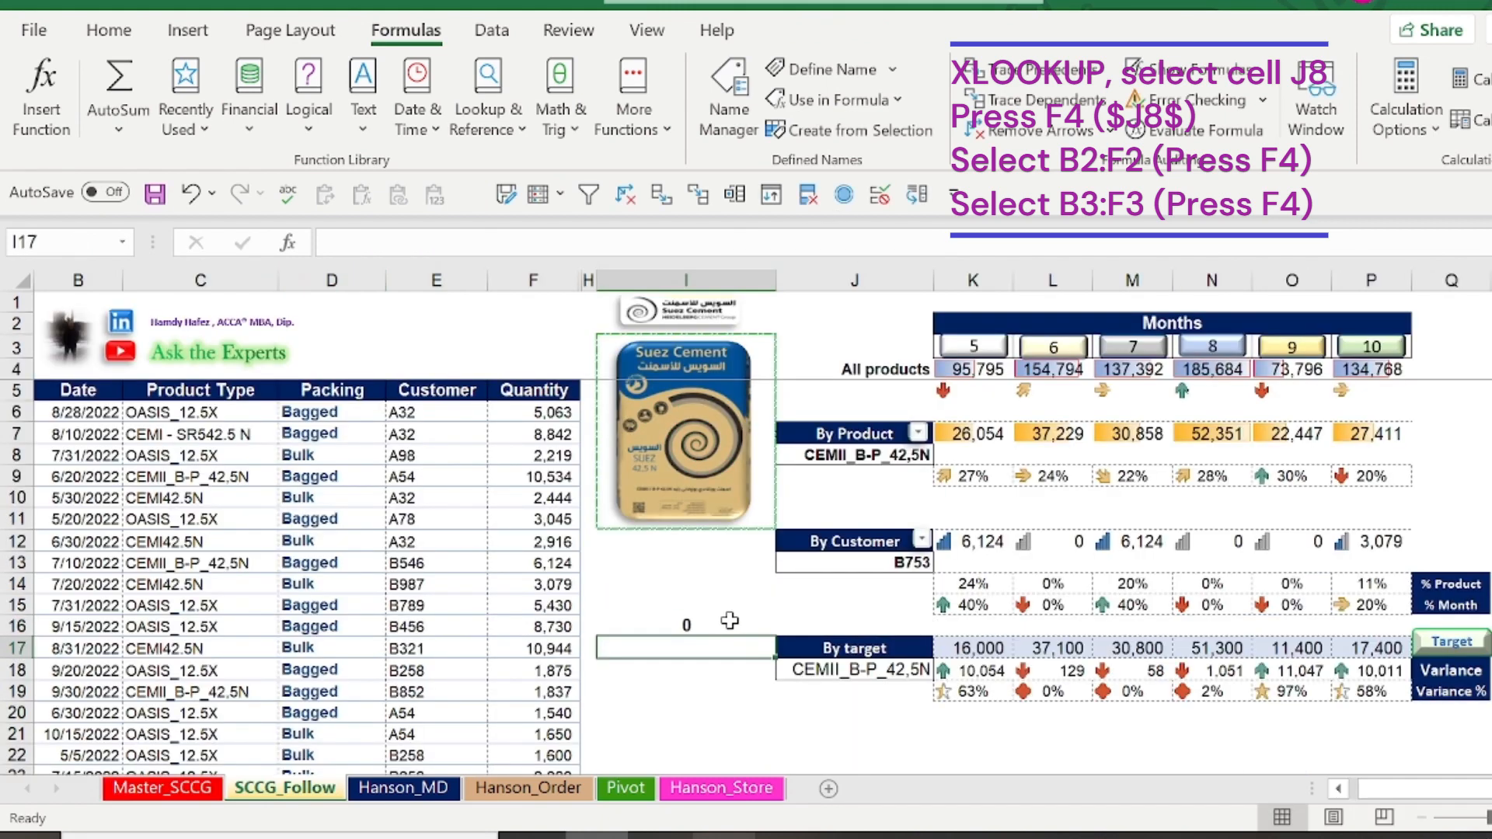
Cut the whole XLOOKUP formula text out of cell I16, leaving the cell empty
{"action": "left_click", "coordinate": [729, 622]}
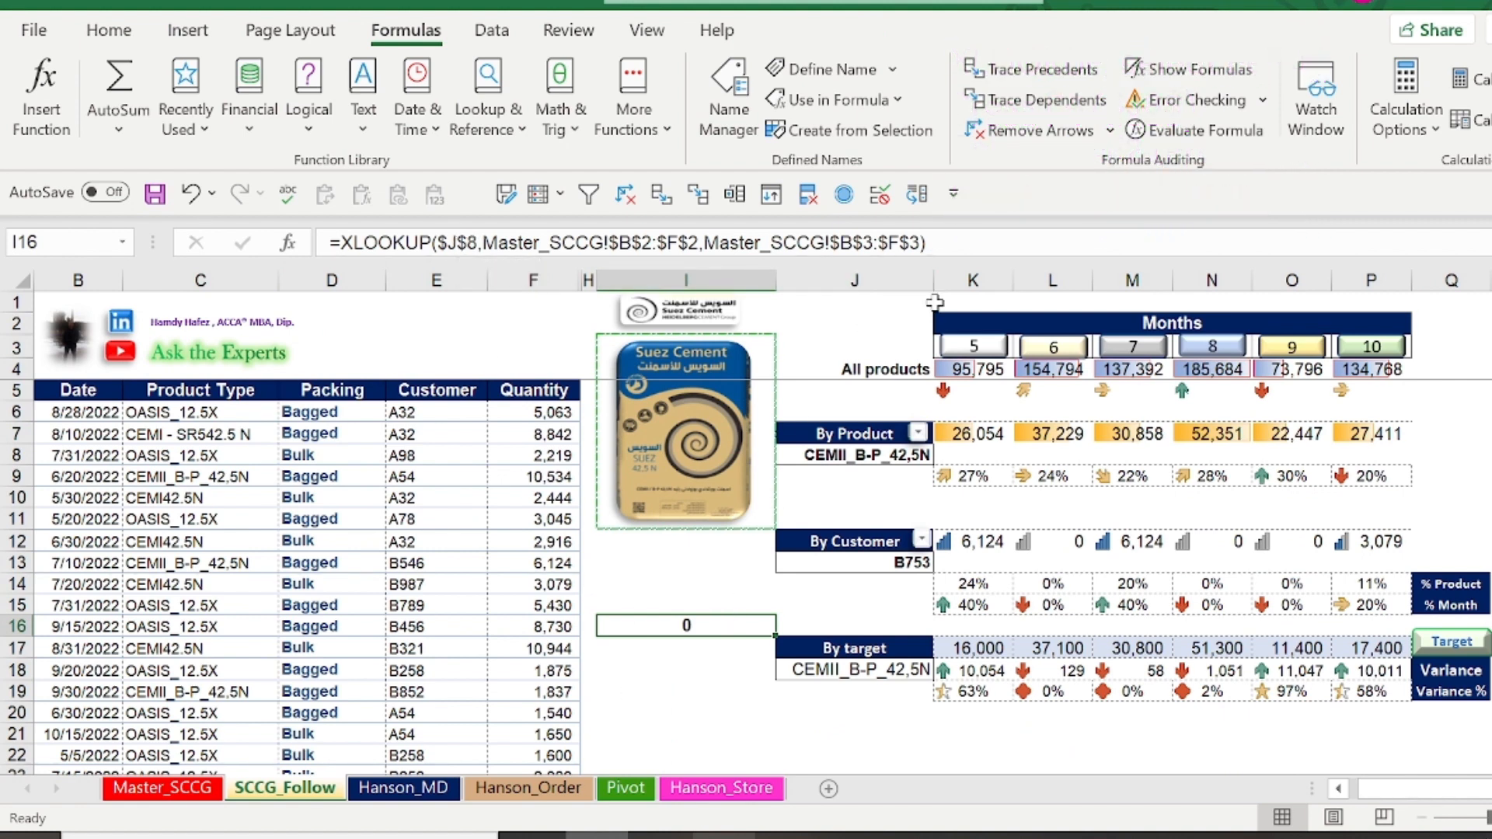
{"action": "left_click_drag", "start_coordinate": [958, 255], "coordinate": [273, 245]}
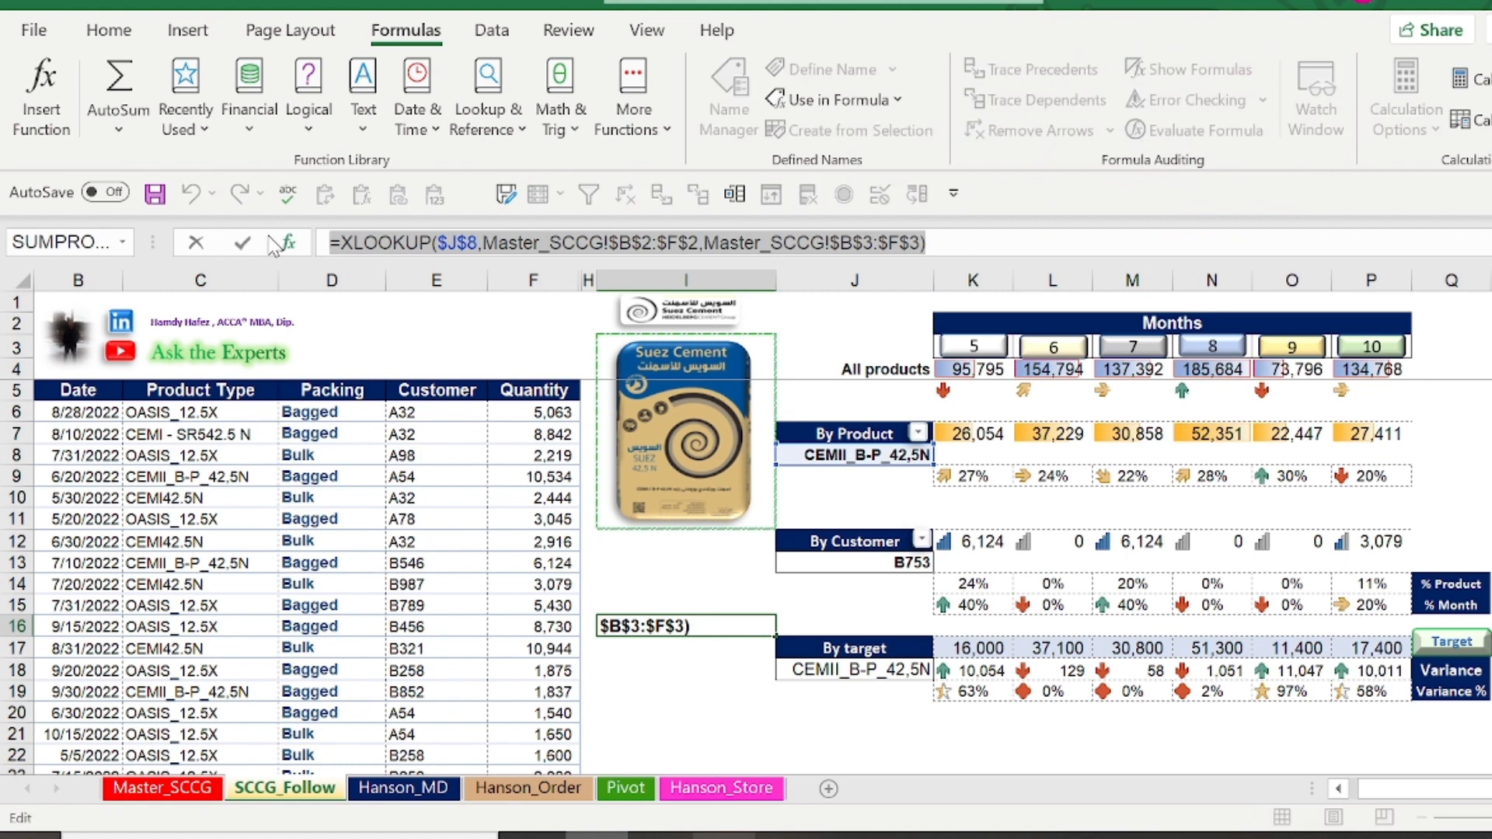
{"action": "key", "text": "BackSpace"}
{"action": "key", "text": "Return"}
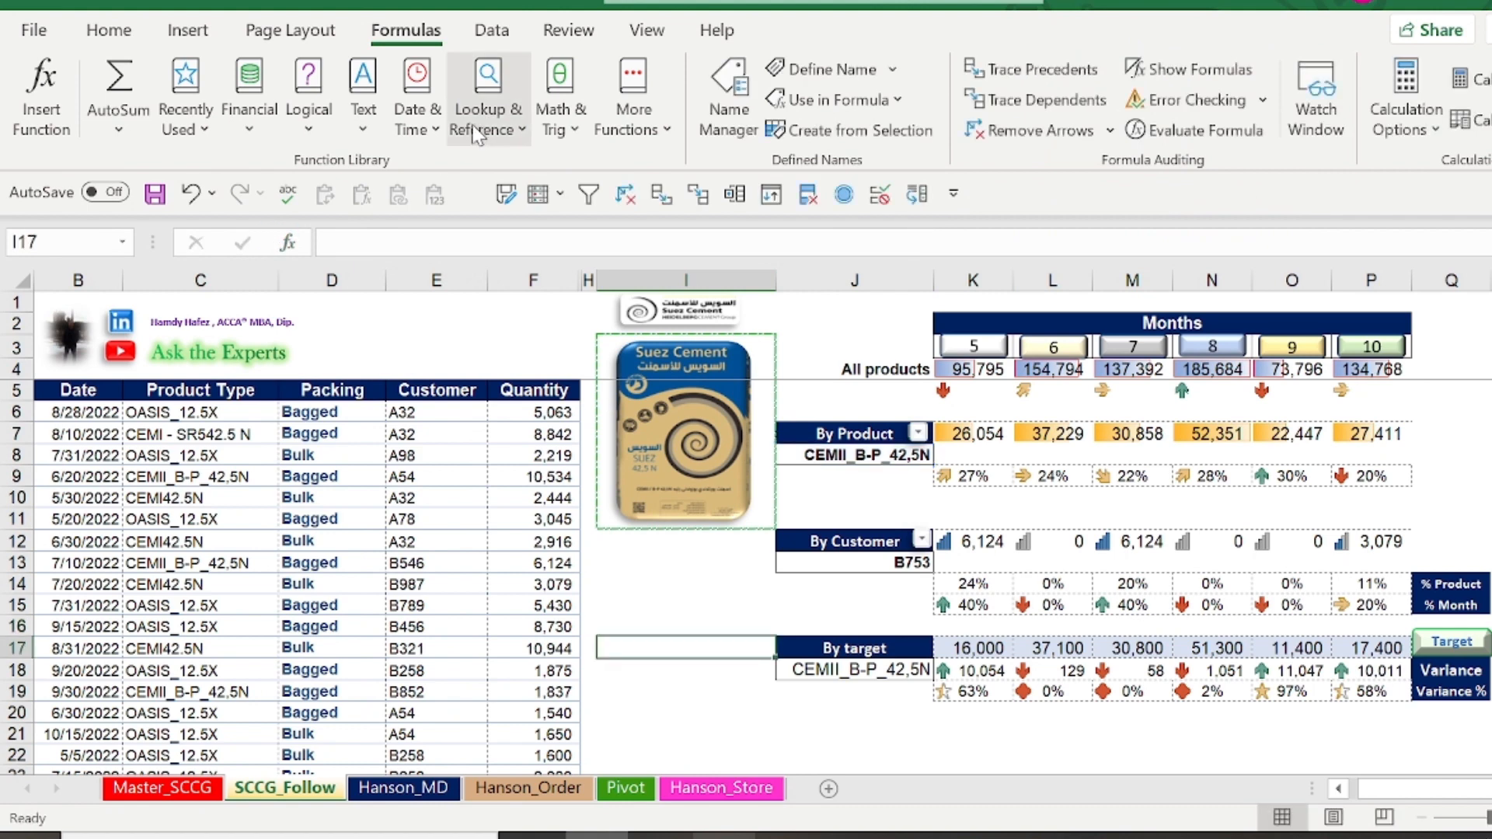
Define a workbook-scoped name Suez_image that refers to the XLOOKUP formula pasted in place of the default cell reference
{"action": "left_click", "coordinate": [839, 71]}
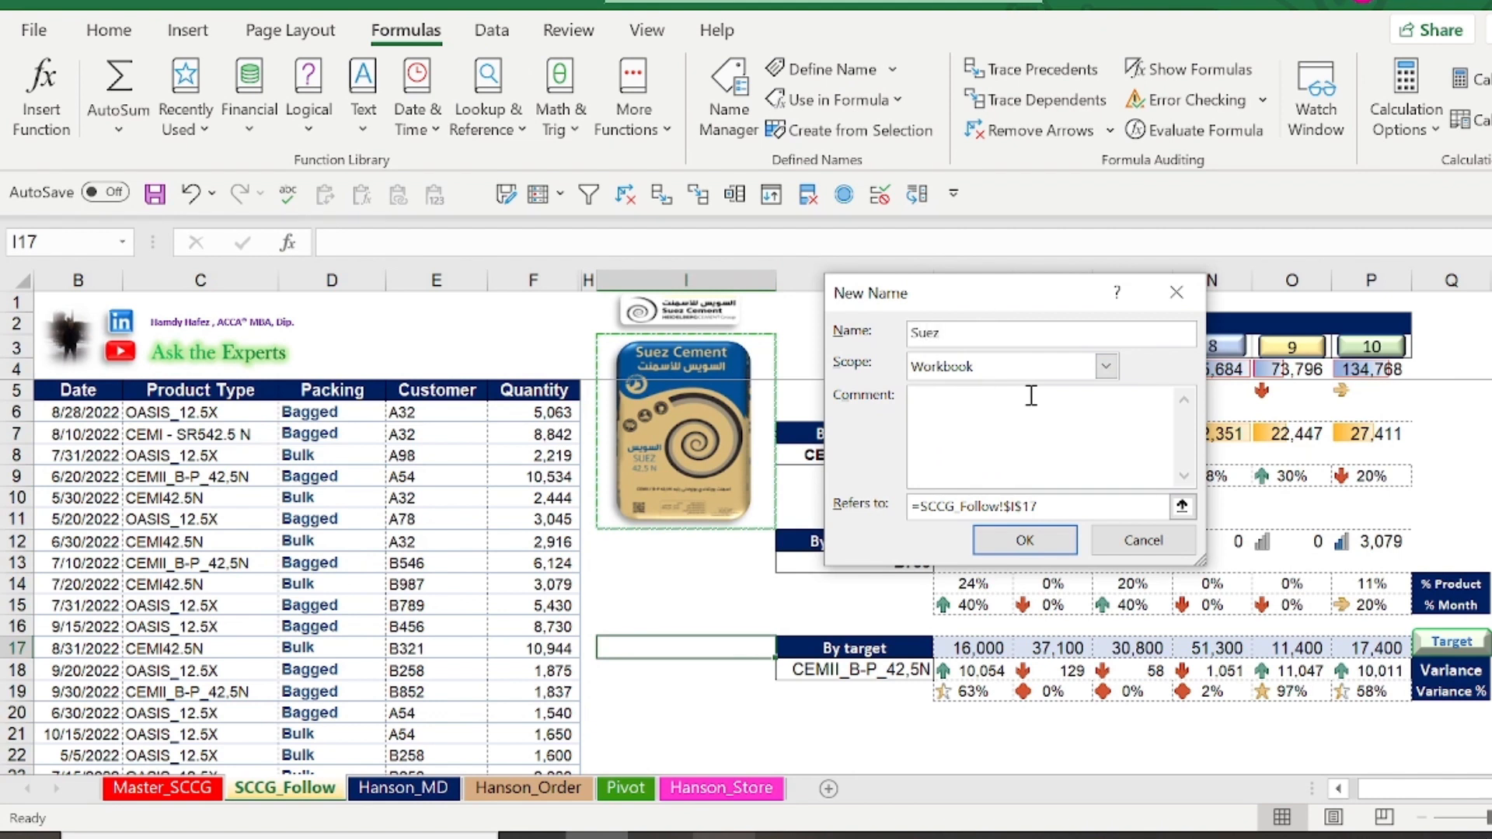
{"action": "type", "text": "Suez_image"}
{"action": "left_click_drag", "start_coordinate": [1041, 506], "coordinate": [923, 498]}
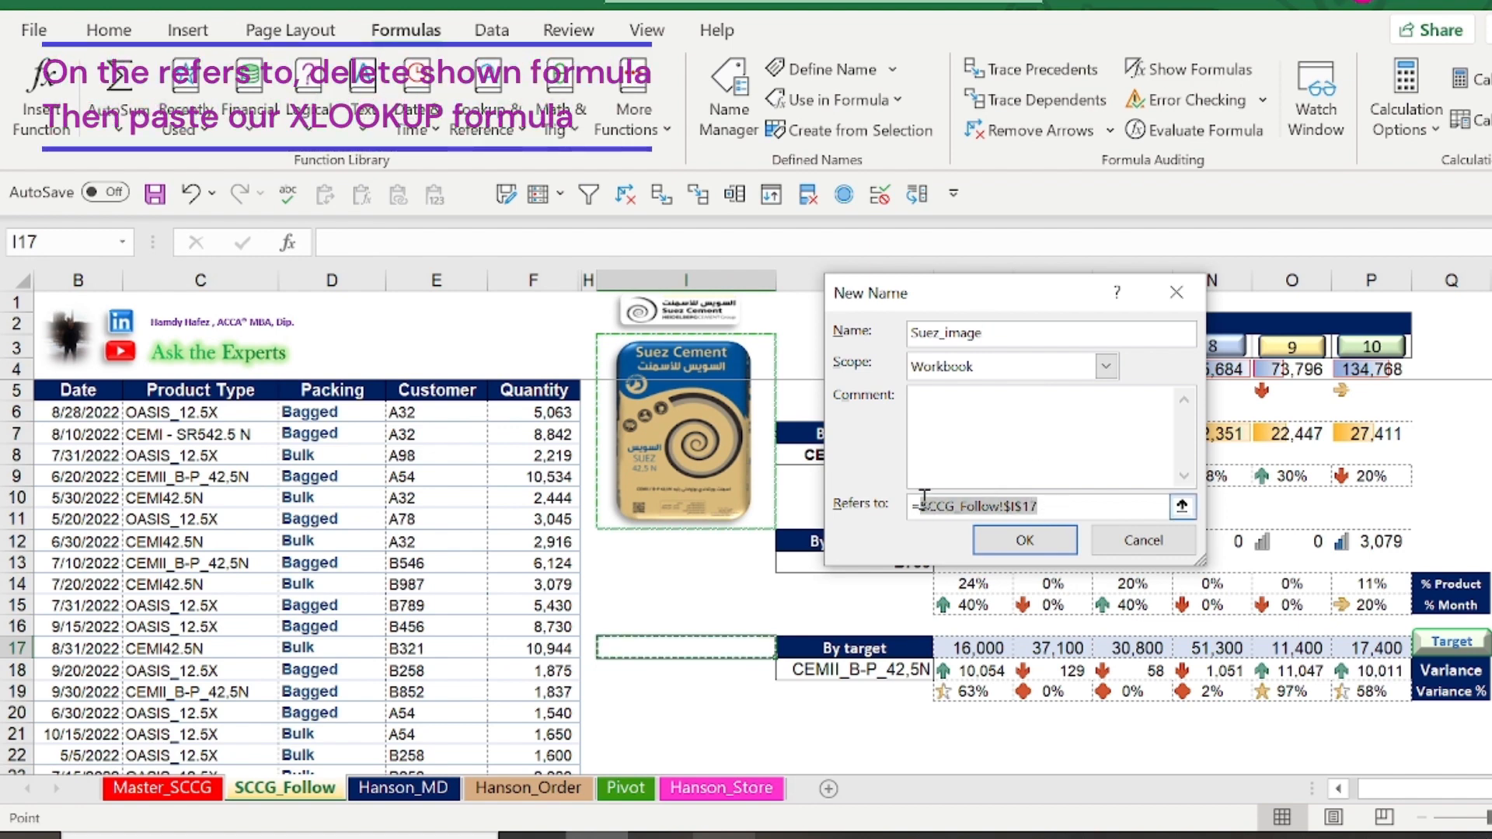
{"action": "key", "text": "Delete"}
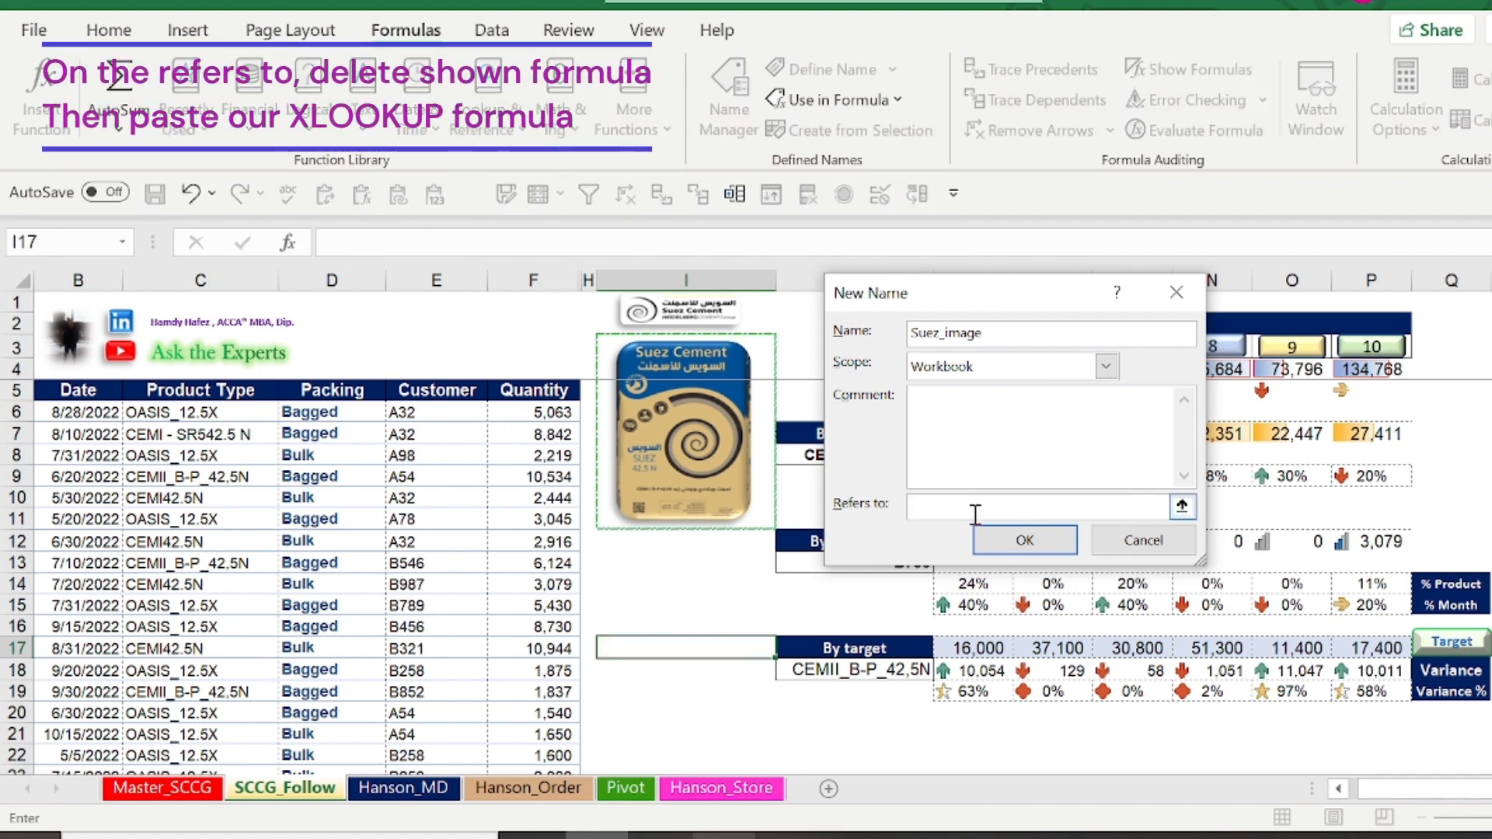
{"action": "key", "text": "ctrl+v"}
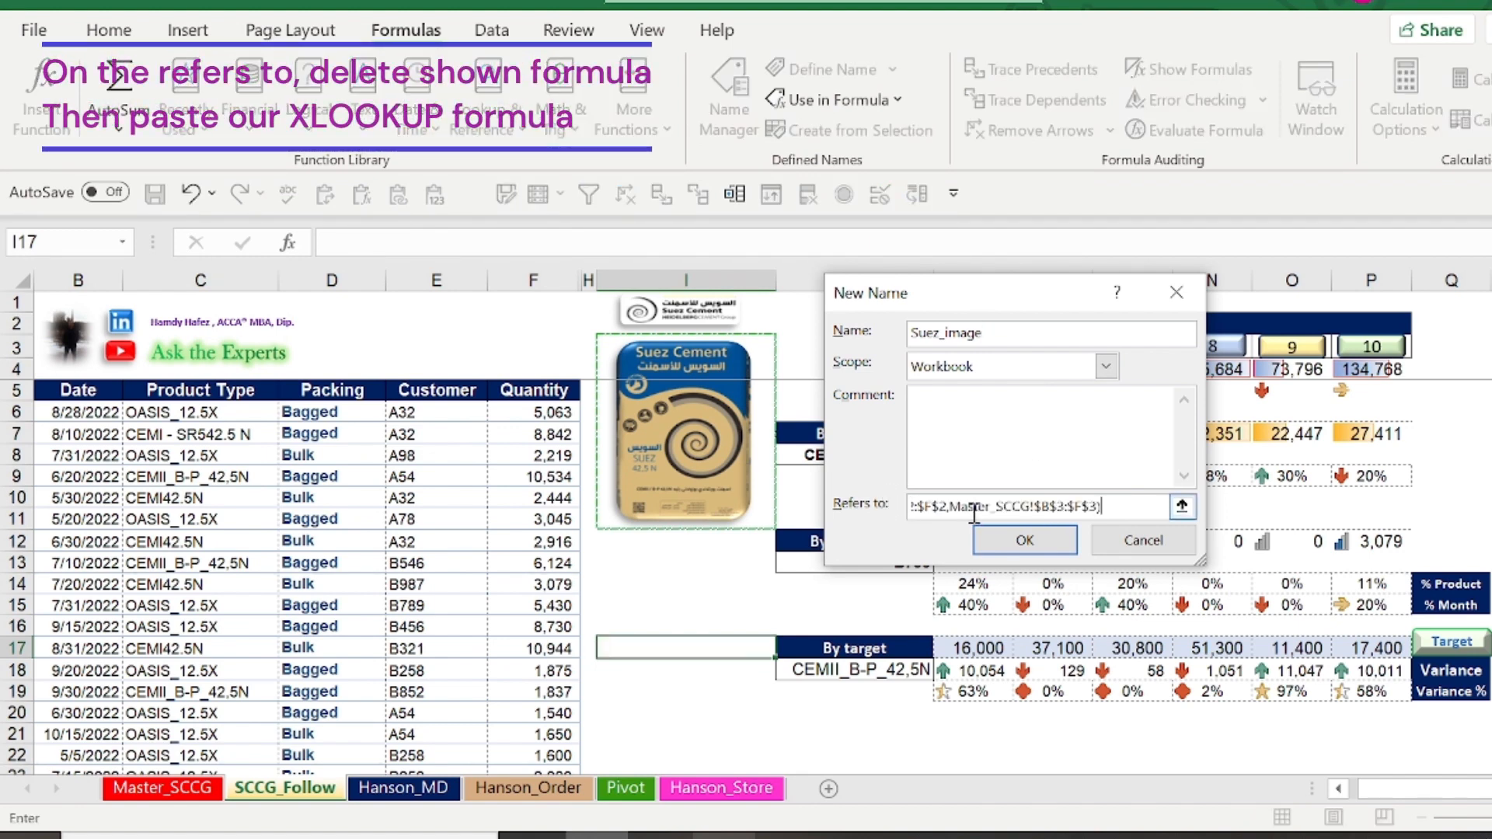
{"action": "left_click", "coordinate": [1014, 541]}
Link the product picture in column I to =Suez_image and shrink it to fit inside the dashed frame
{"action": "left_click", "coordinate": [645, 581]}
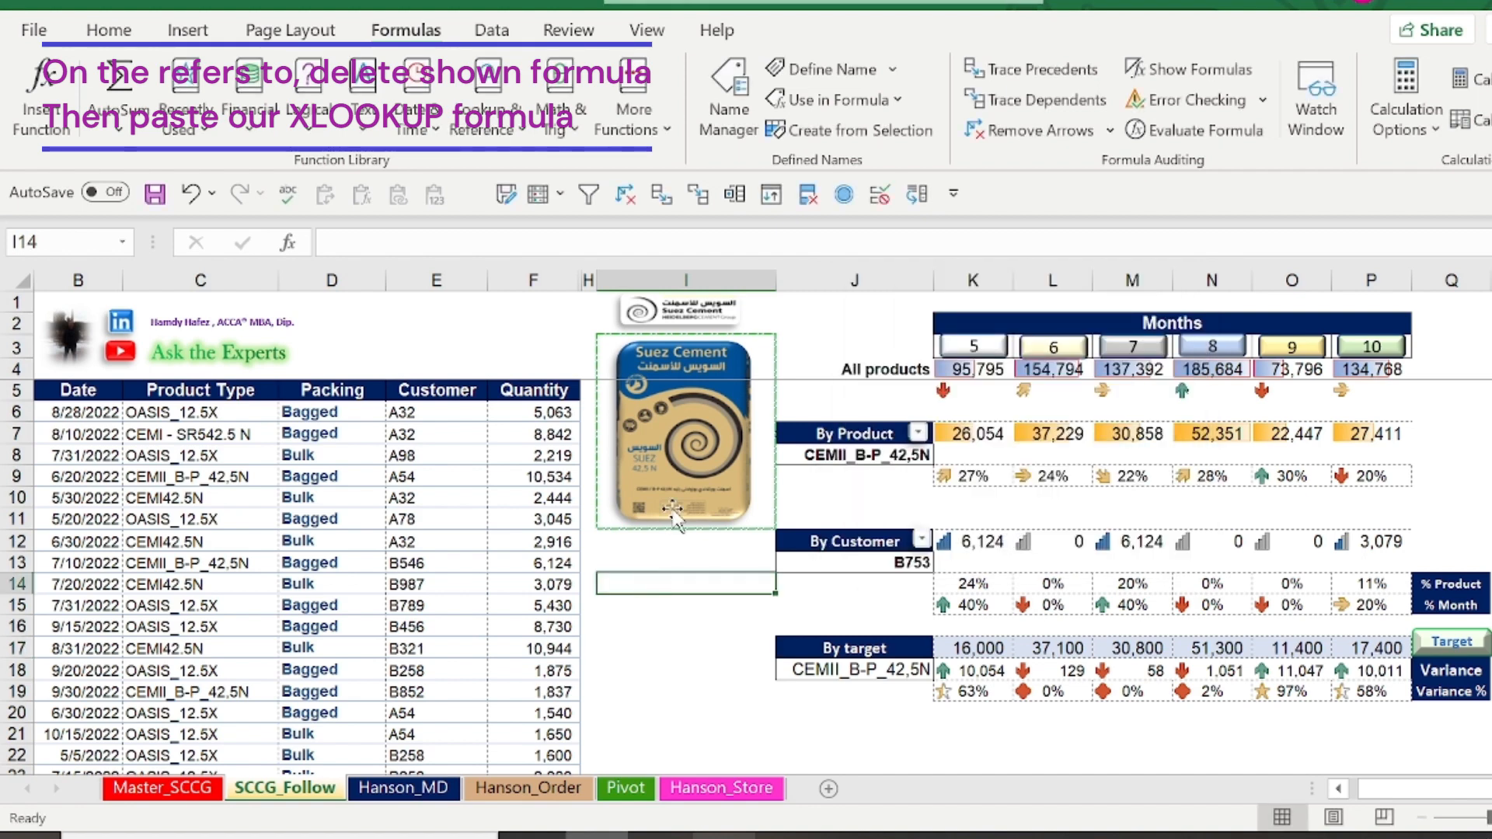
{"action": "left_click", "coordinate": [685, 466]}
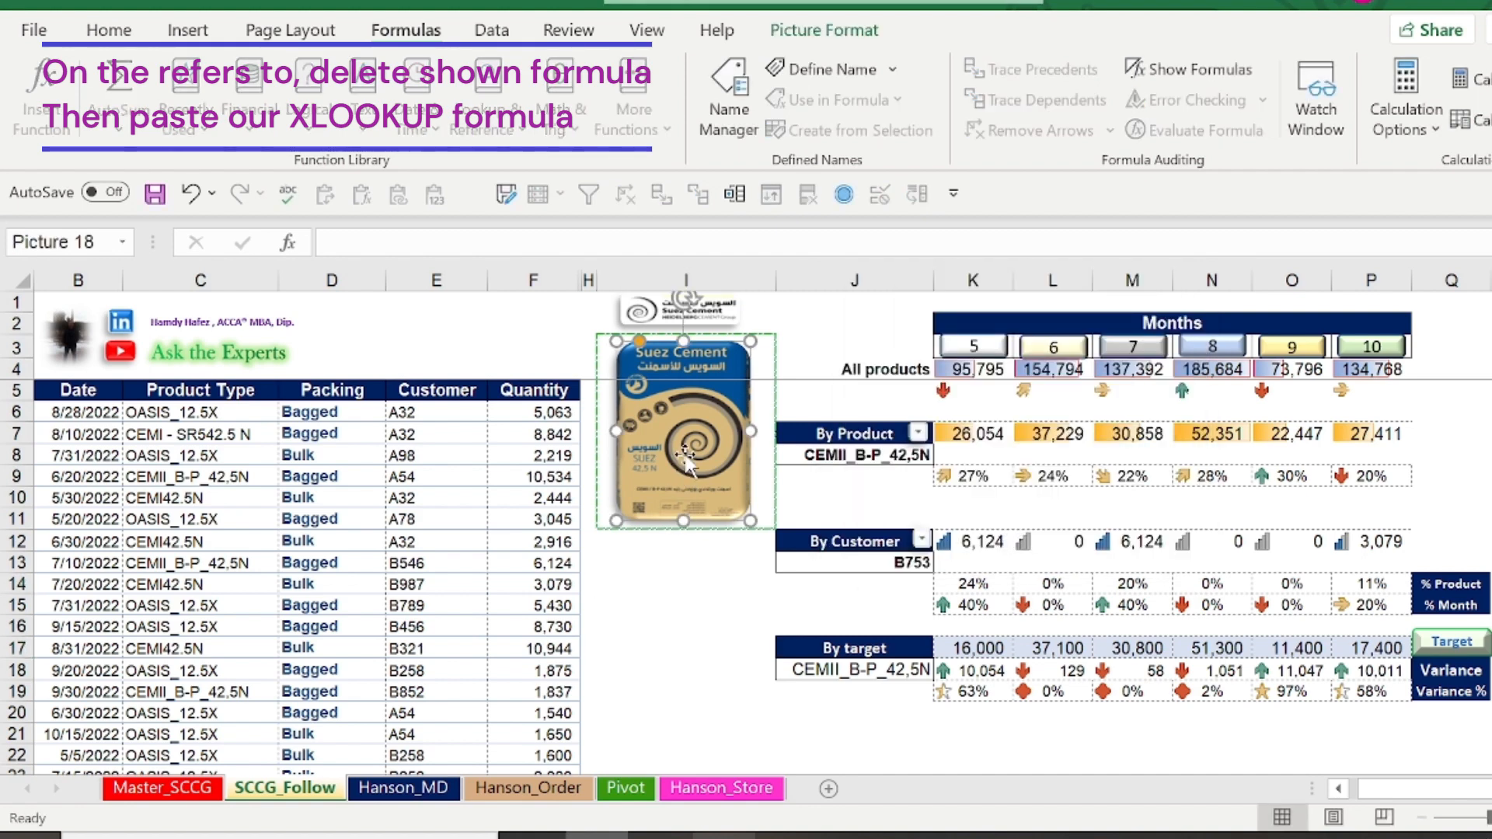
{"action": "left_click", "coordinate": [573, 247]}
{"action": "type", "text": "=suez"}
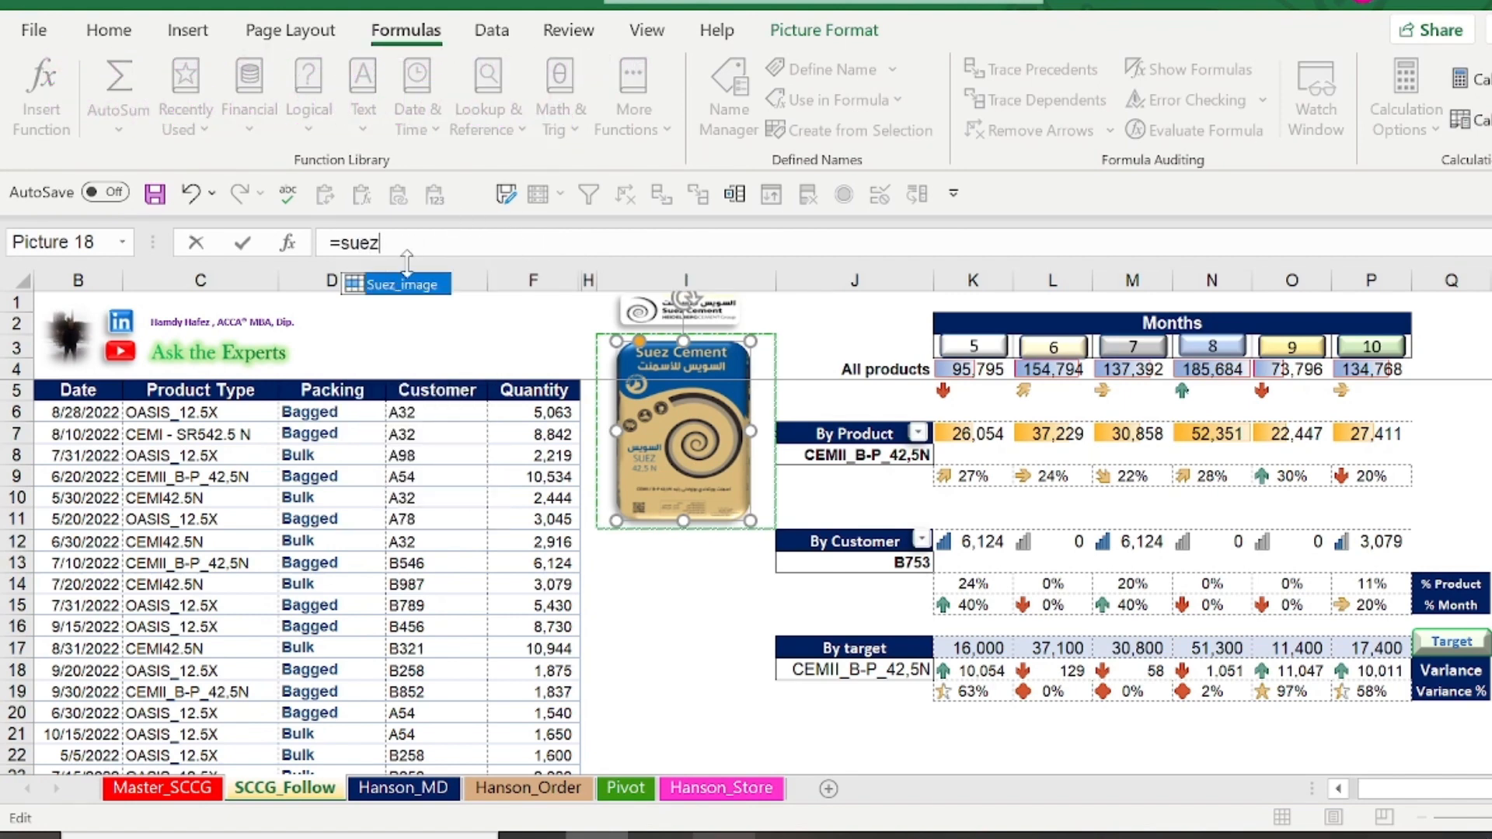
{"action": "double_click", "coordinate": [411, 285]}
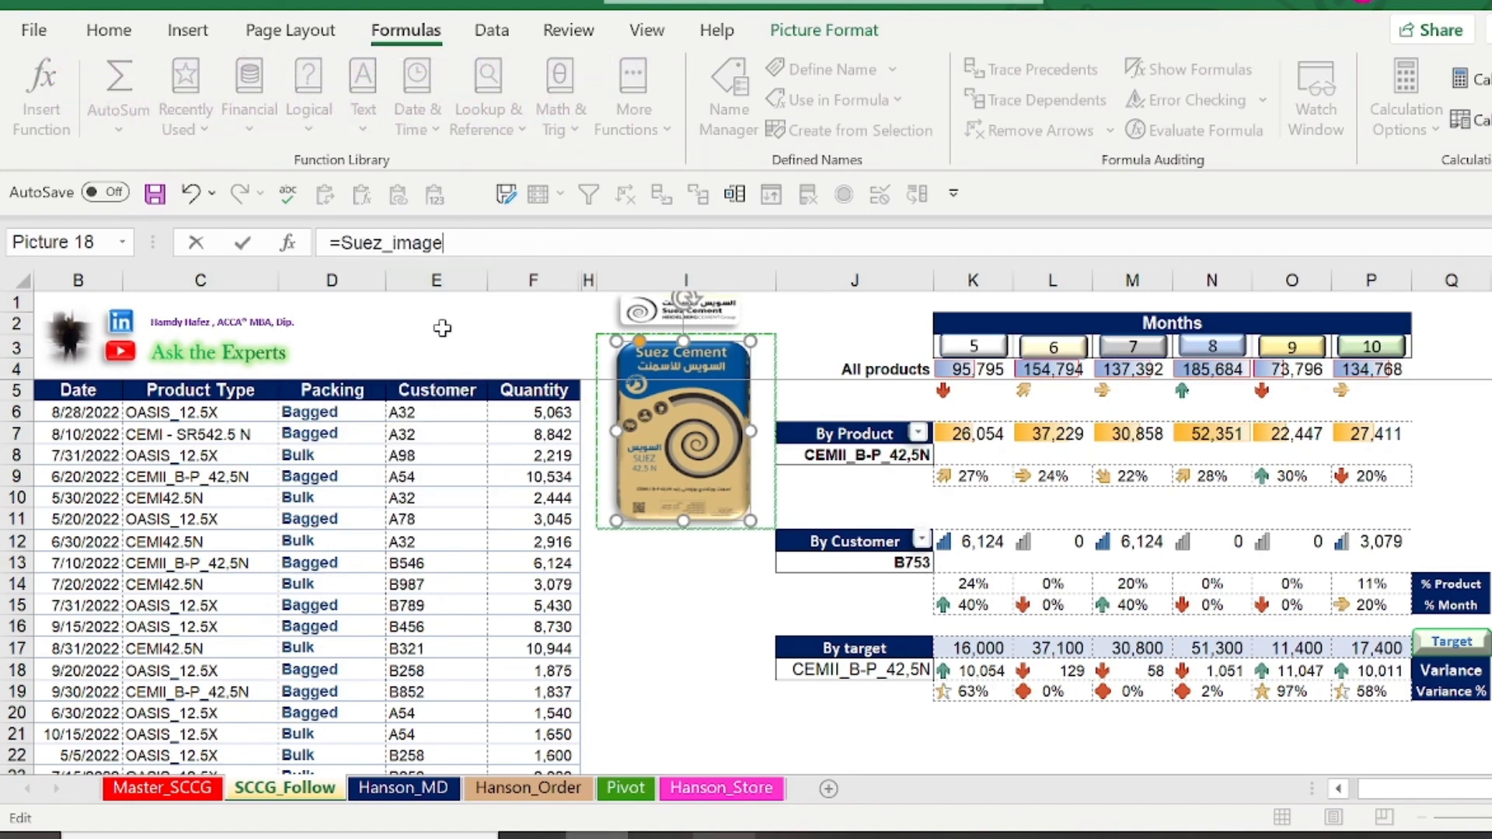
{"action": "key", "text": "Return"}
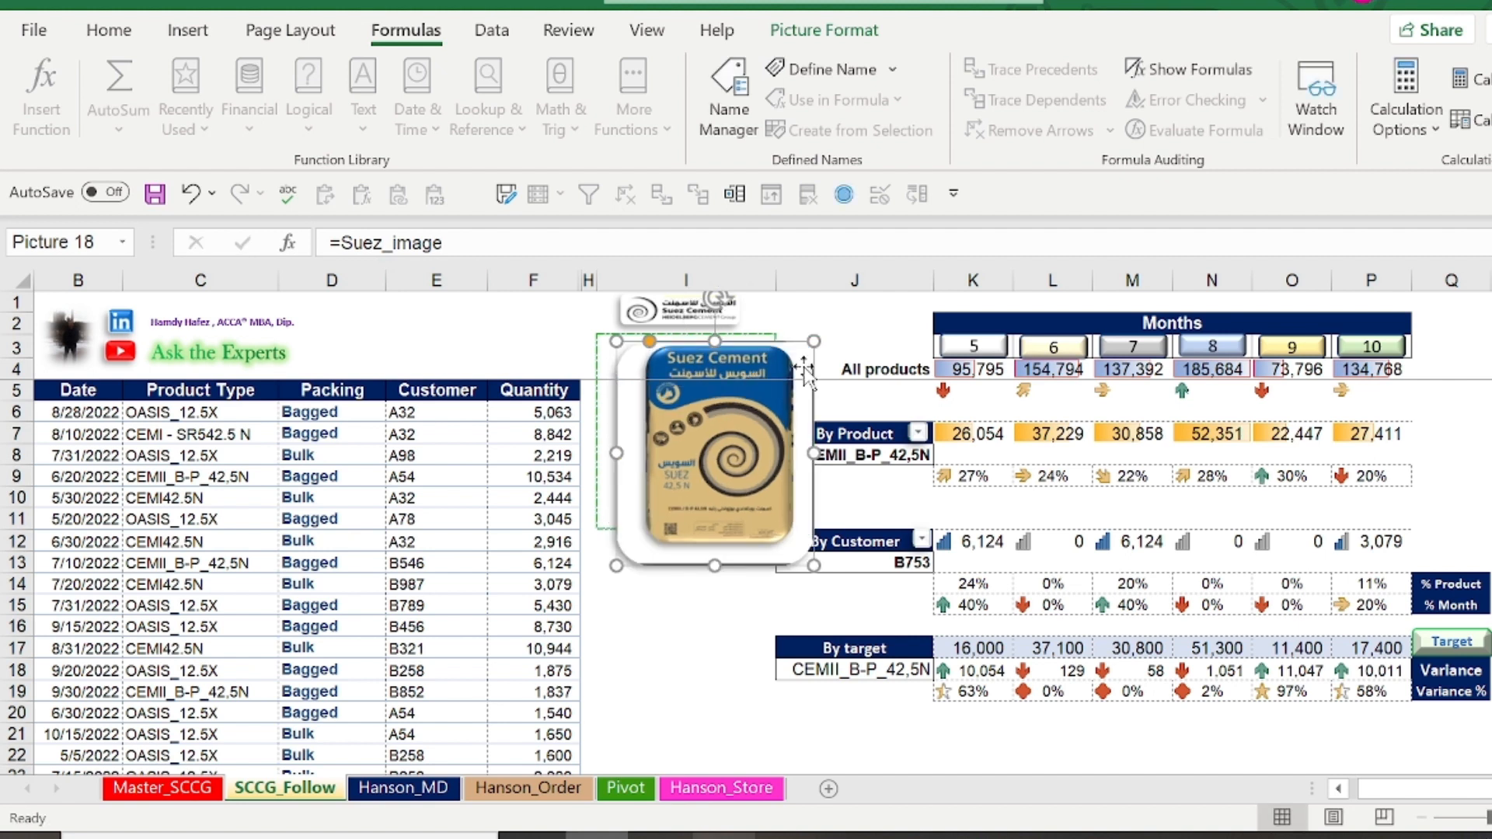
{"action": "left_click_drag", "start_coordinate": [814, 342], "coordinate": [762, 400]}
{"action": "left_click_drag", "start_coordinate": [708, 463], "coordinate": [704, 412]}
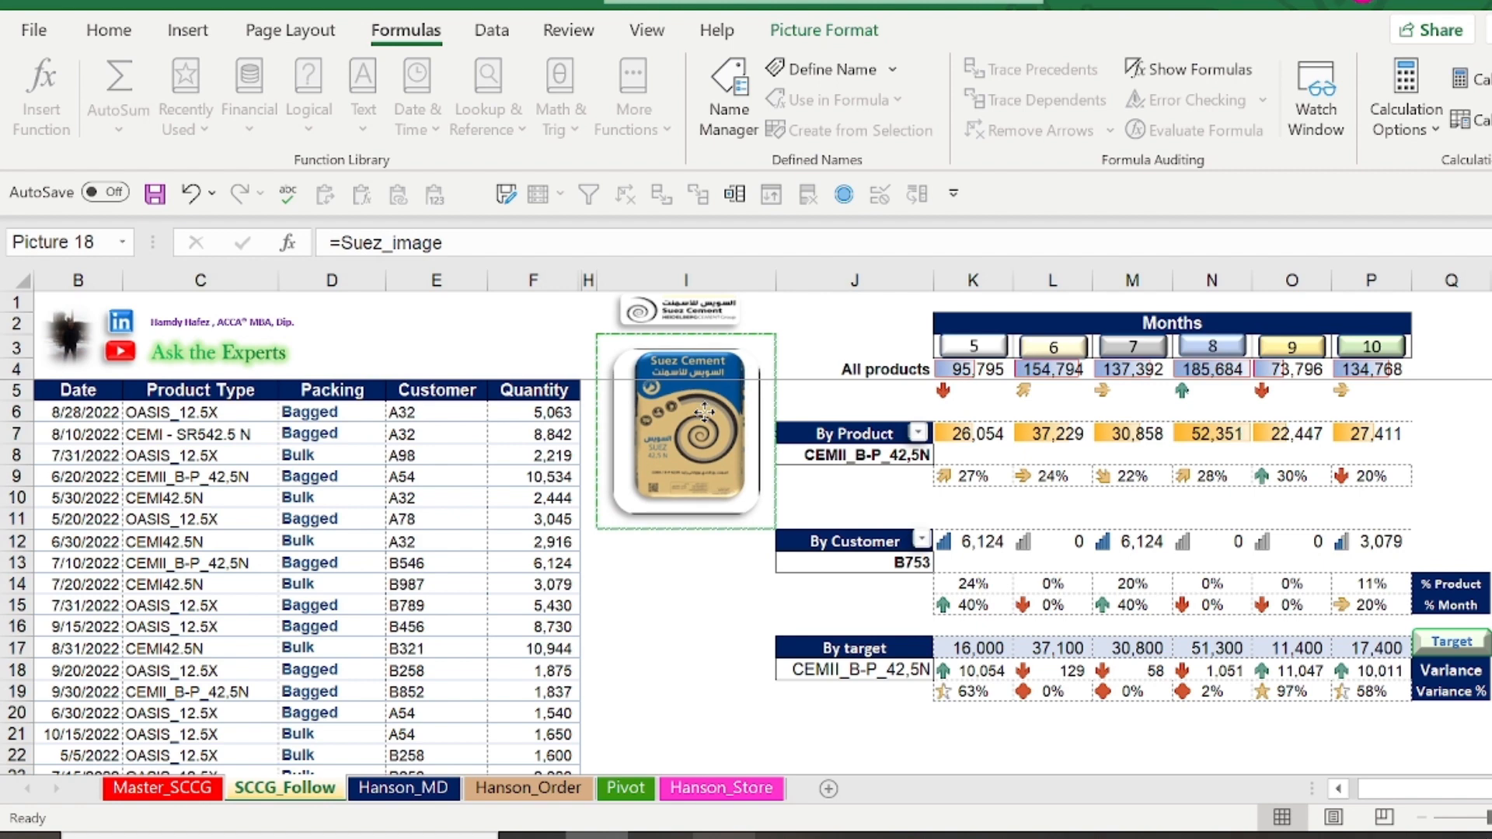
Test the picture lookup by choosing CEMI - SR542.5 N, OASIS_12.5X, CEMI42.5N and finally OASIS_12.5X again in cell J8
{"action": "left_click", "coordinate": [849, 455]}
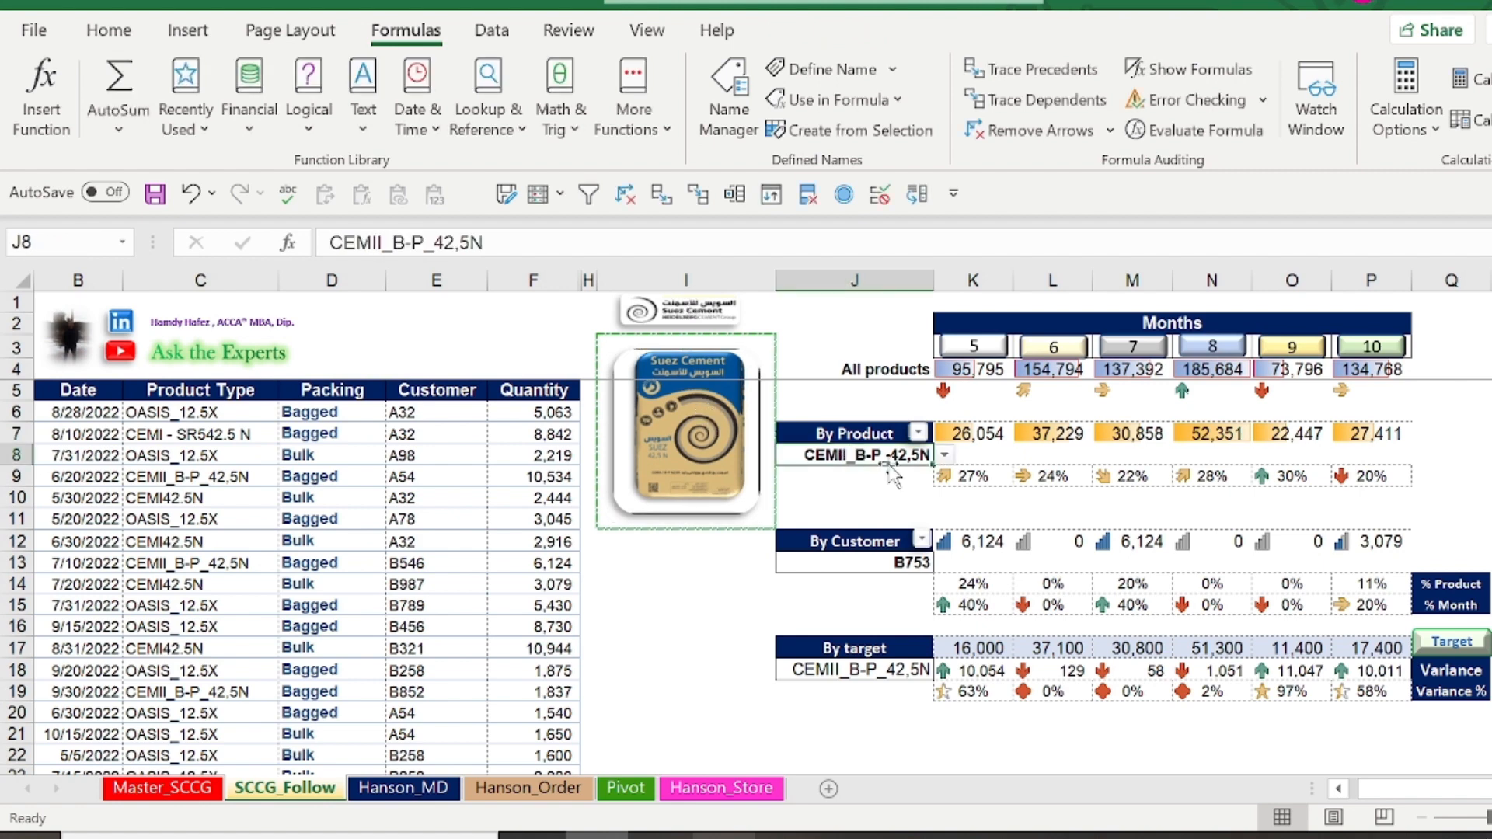
{"action": "left_click", "coordinate": [946, 457]}
{"action": "left_click", "coordinate": [901, 520]}
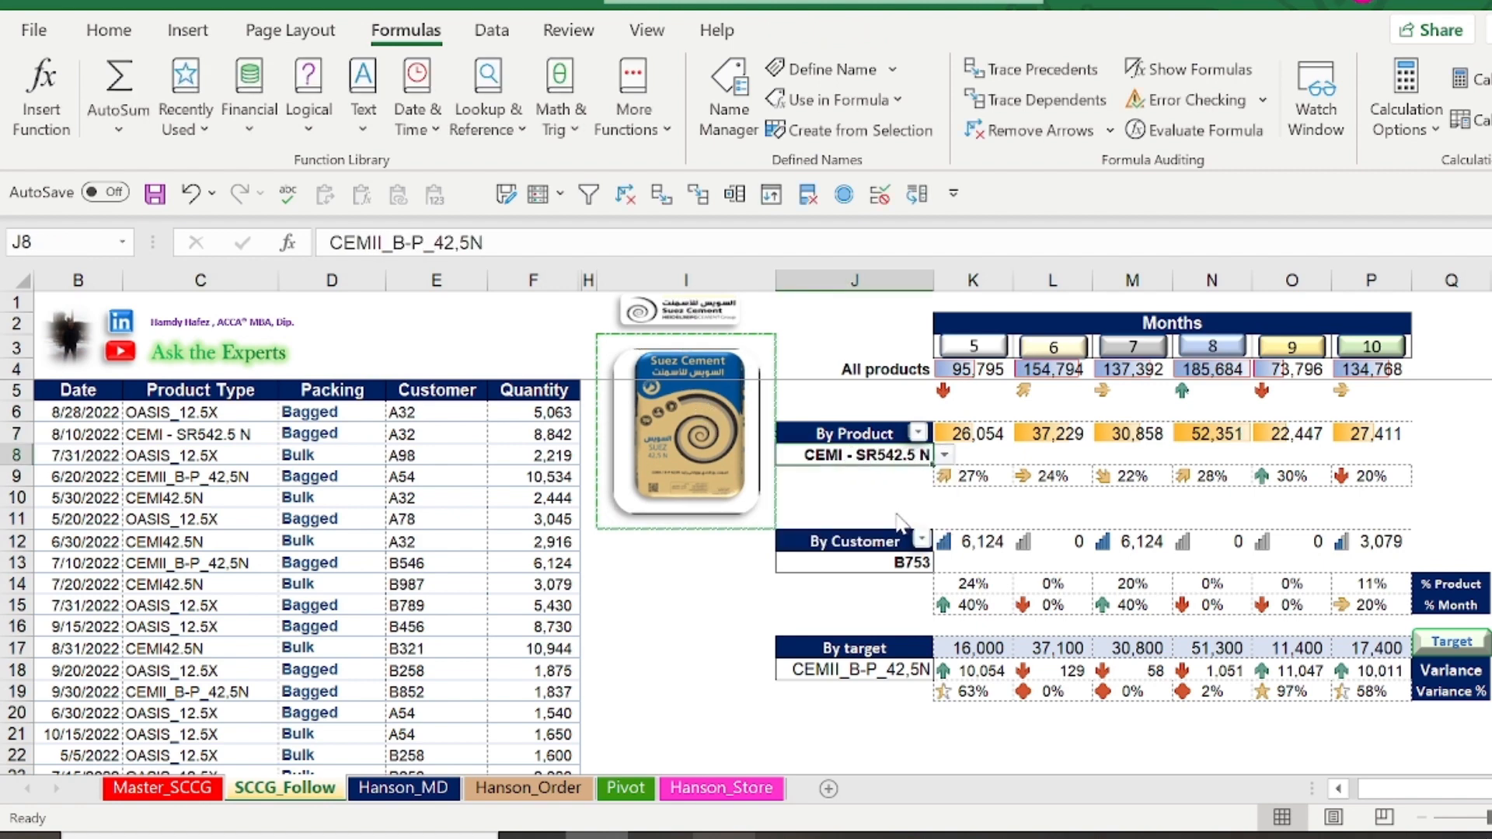
{"action": "left_click", "coordinate": [944, 456]}
{"action": "left_click", "coordinate": [870, 484]}
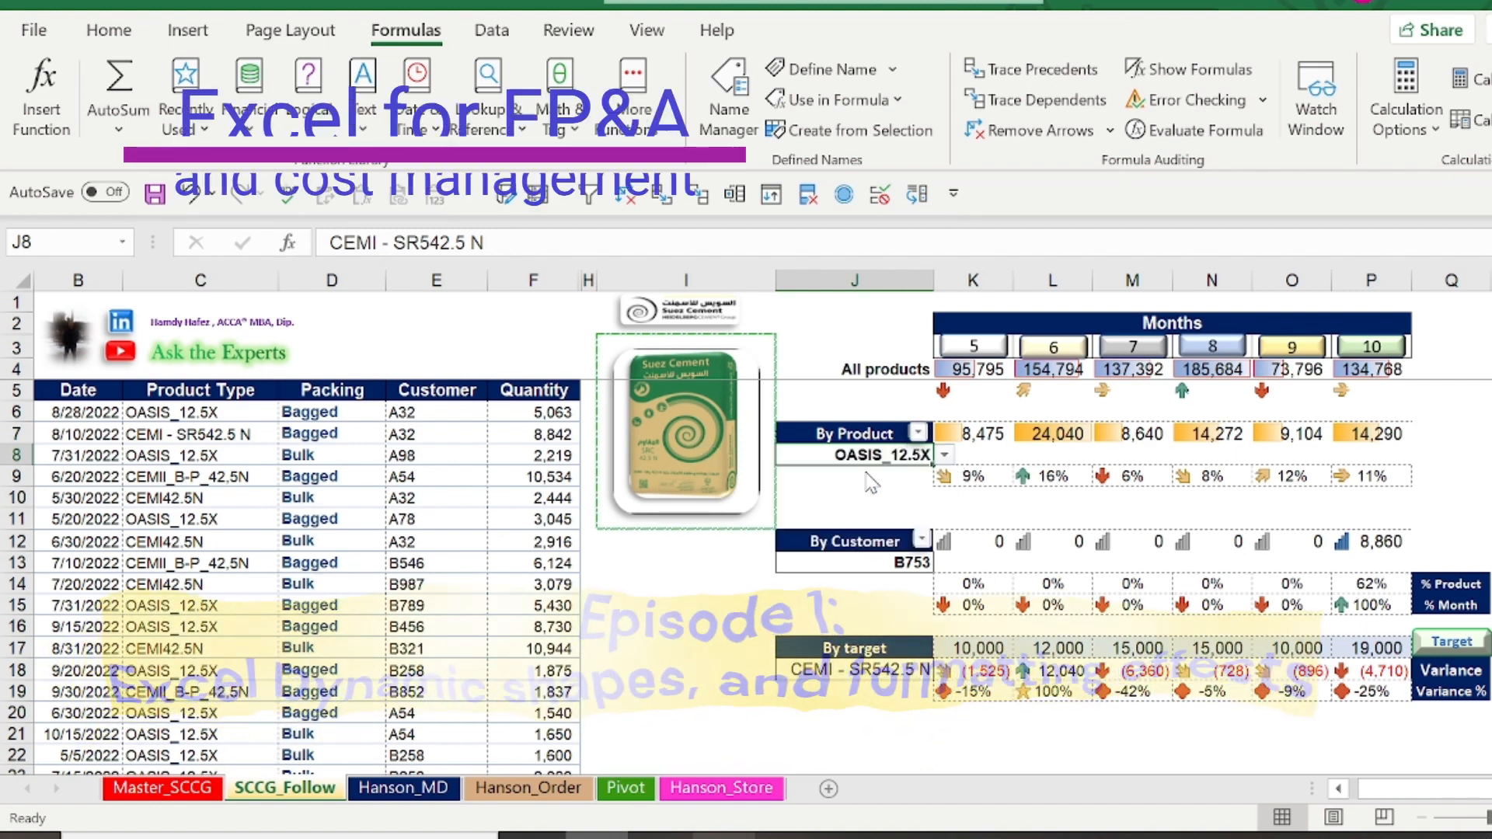
{"action": "left_click", "coordinate": [944, 456]}
{"action": "left_click", "coordinate": [888, 521]}
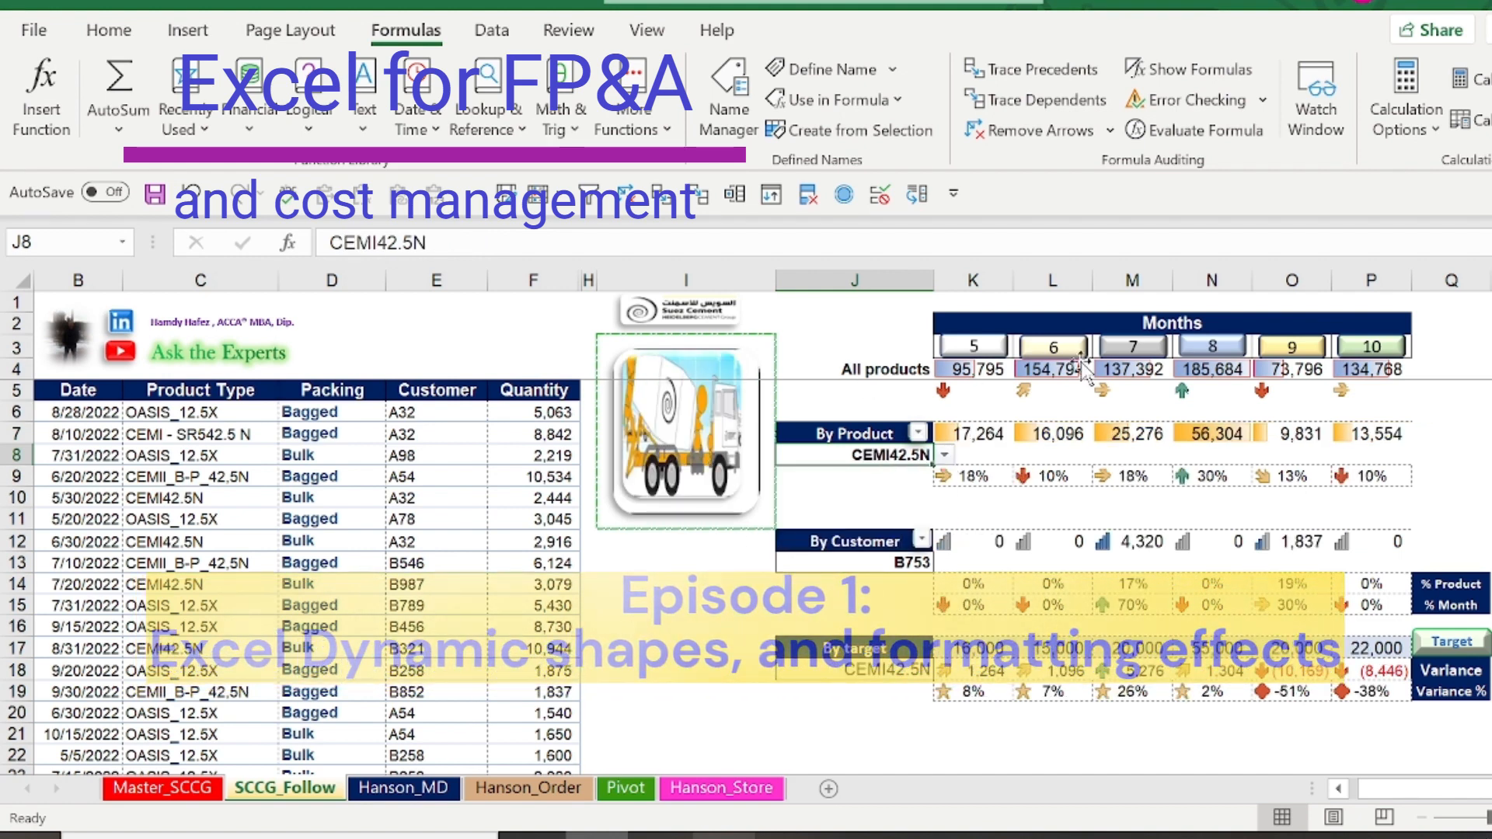
{"action": "left_click", "coordinate": [945, 456]}
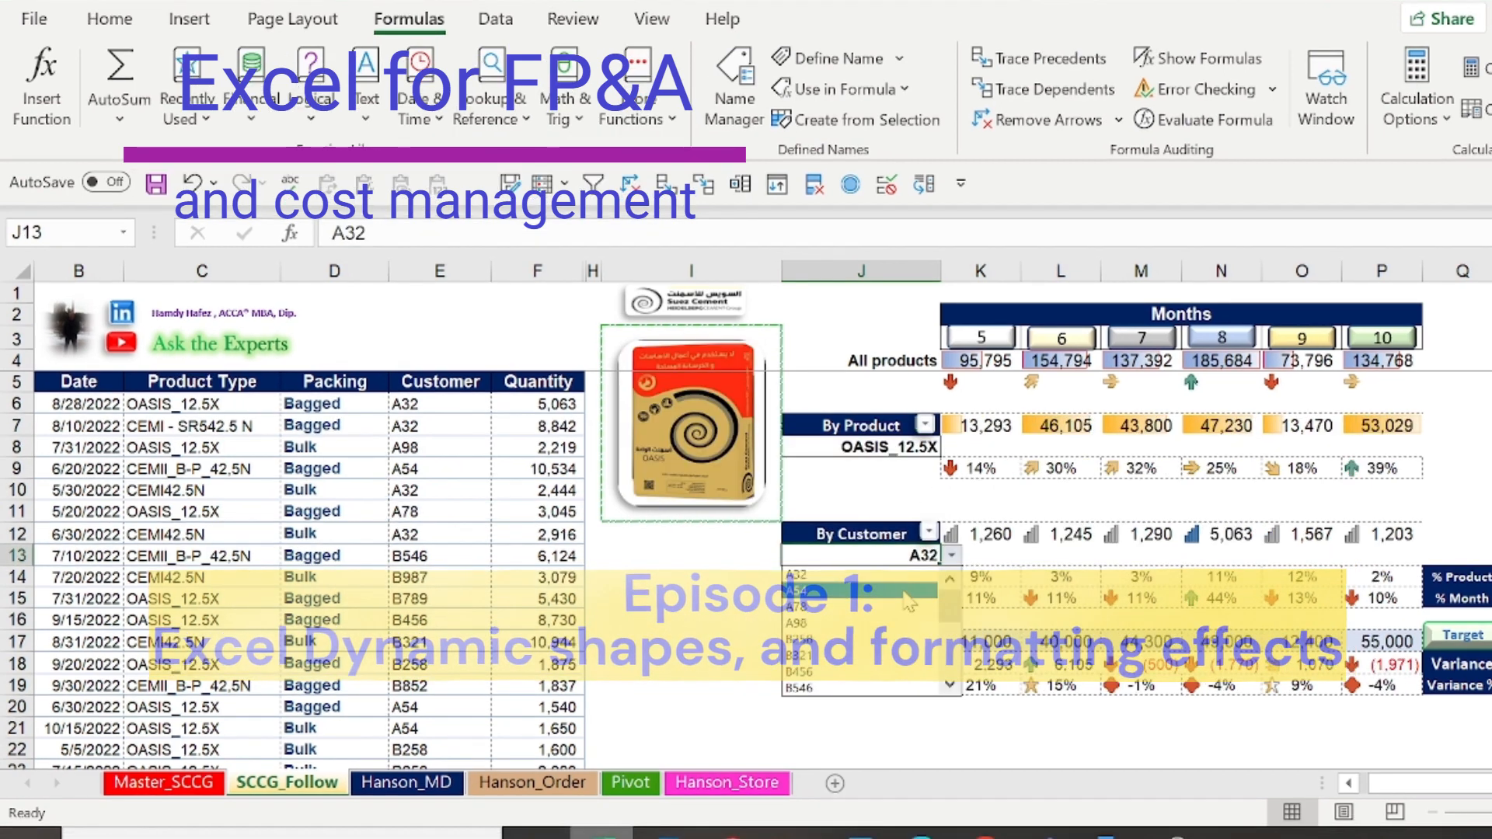
Change the customer in cell J13 to A54 and finally to B258
{"action": "left_click", "coordinate": [911, 595]}
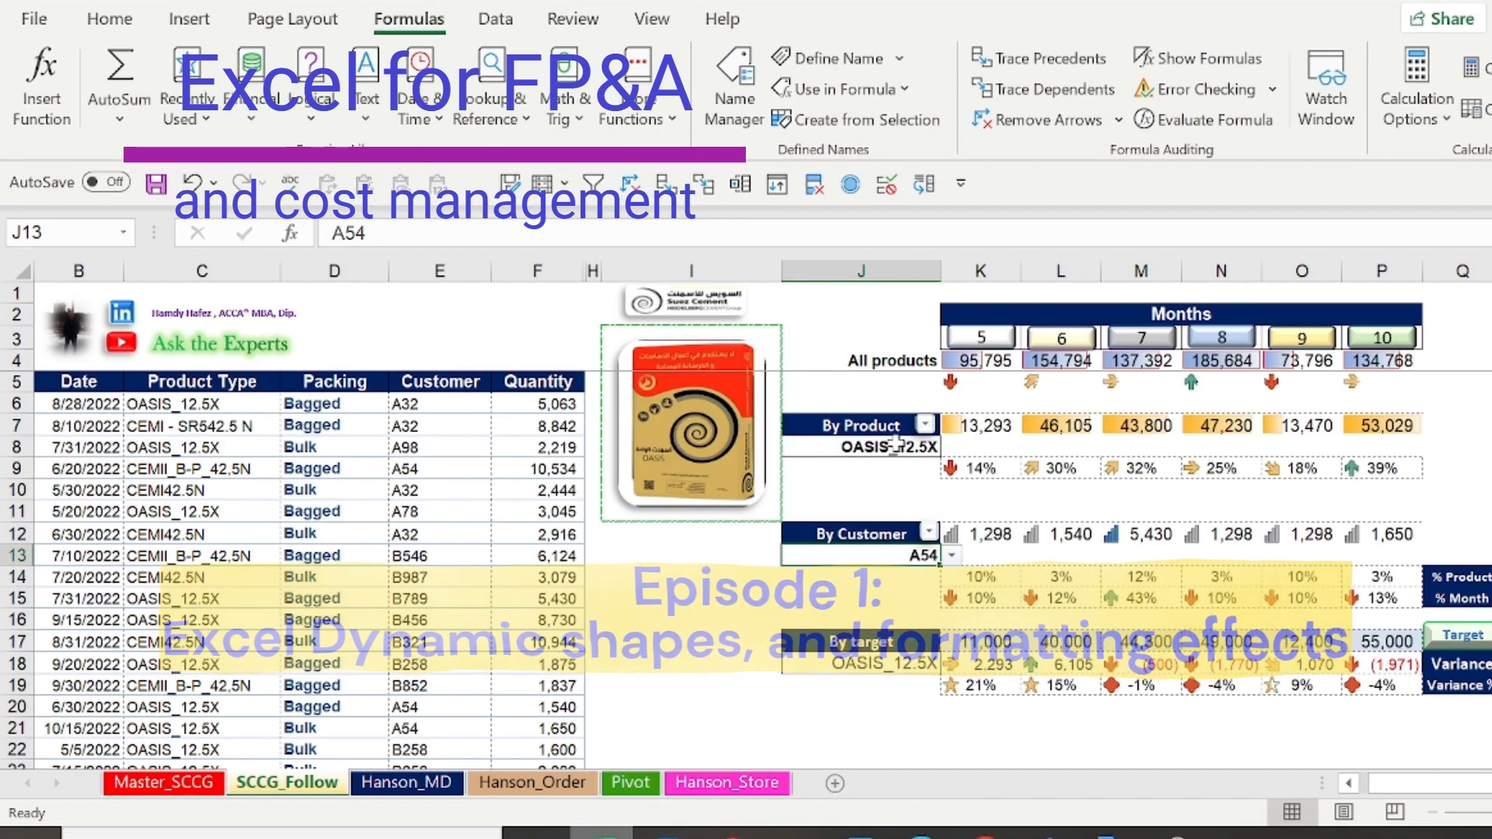
{"action": "left_click", "coordinate": [952, 556]}
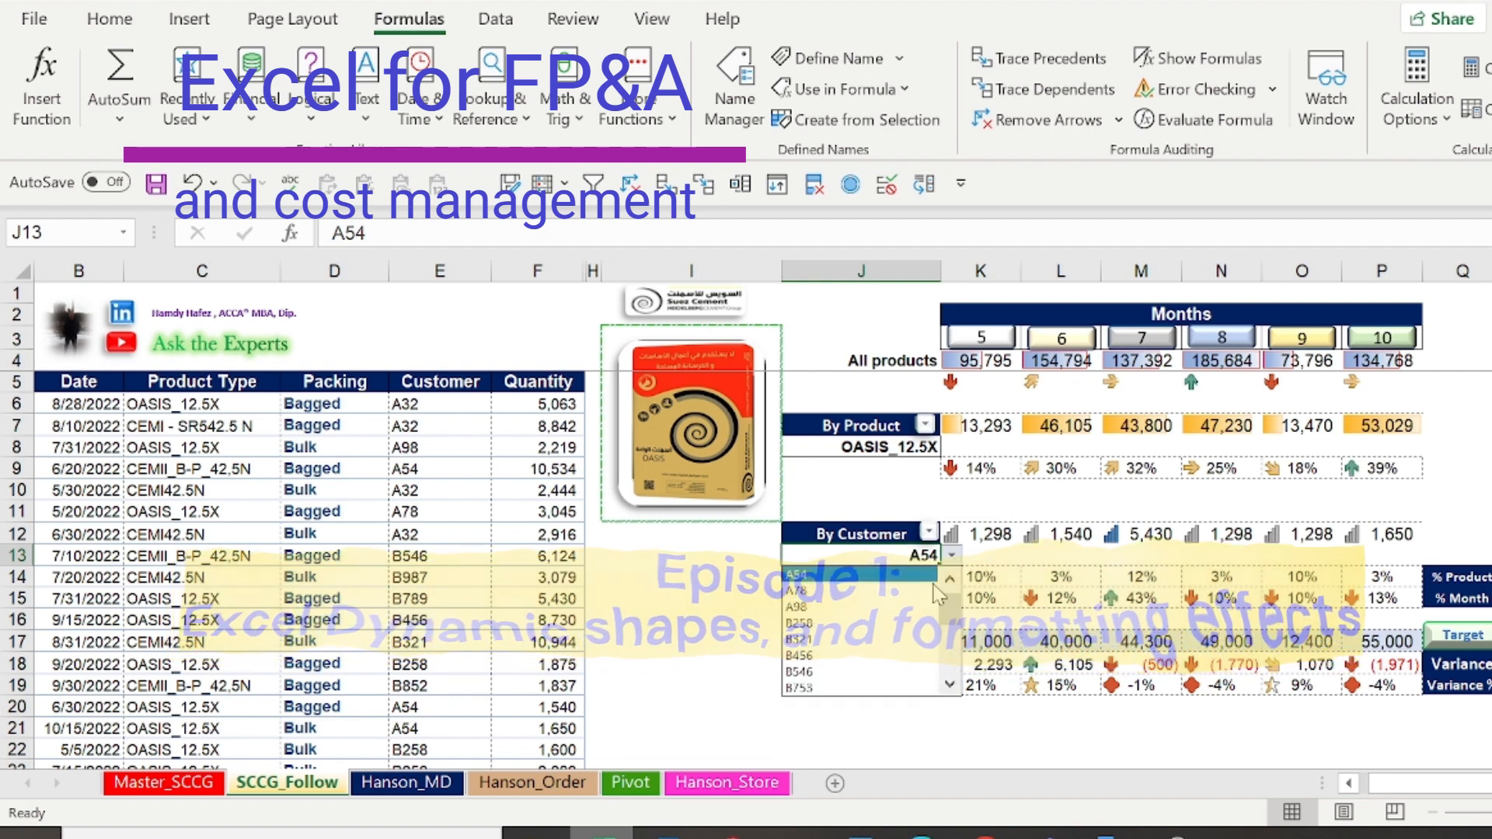
{"action": "left_click", "coordinate": [917, 623]}
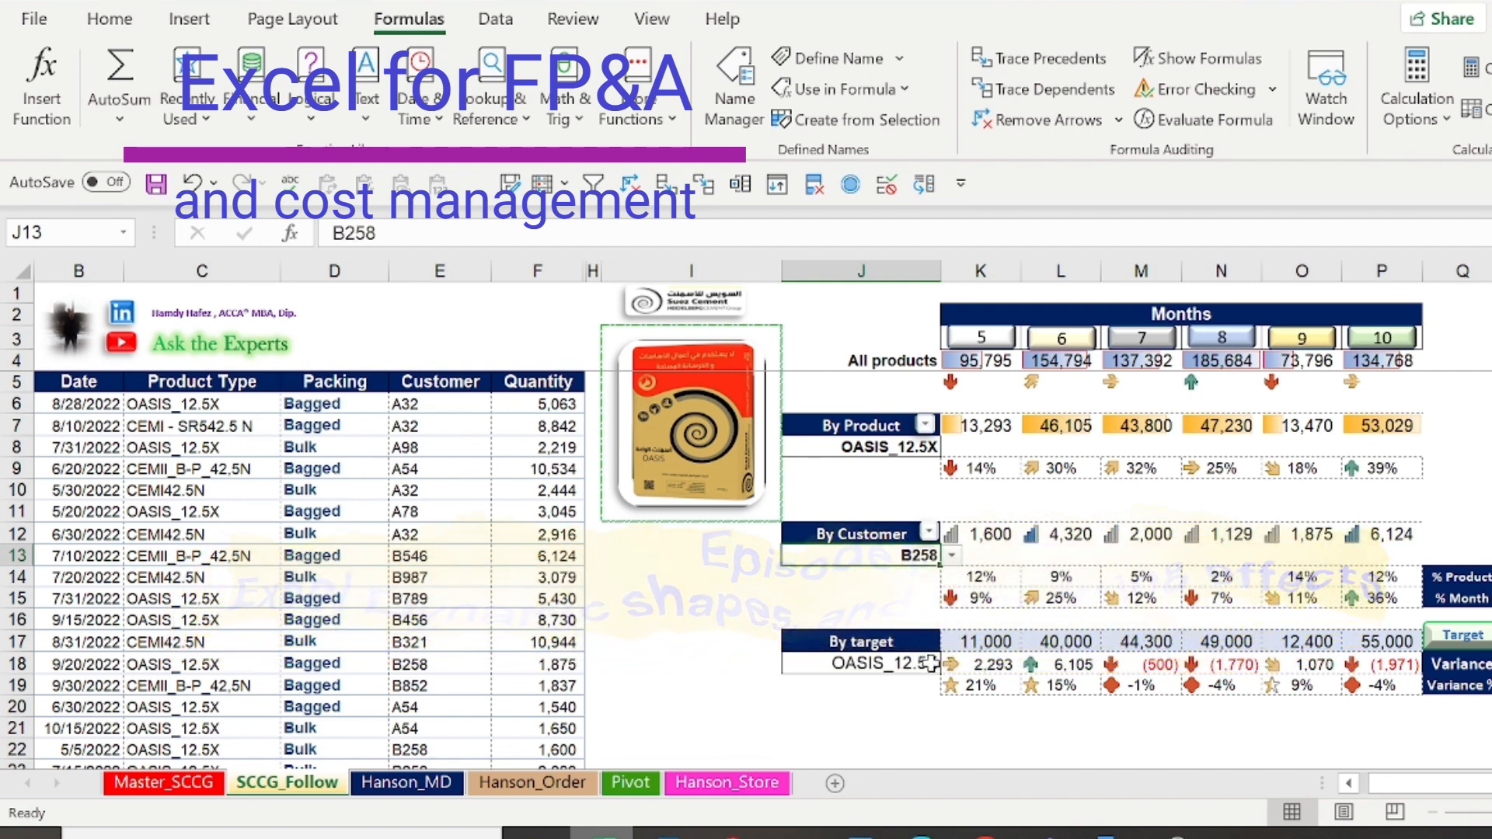
Check the formula behind the defined name Suez_image in the Name Manager
{"action": "left_click", "coordinate": [668, 655]}
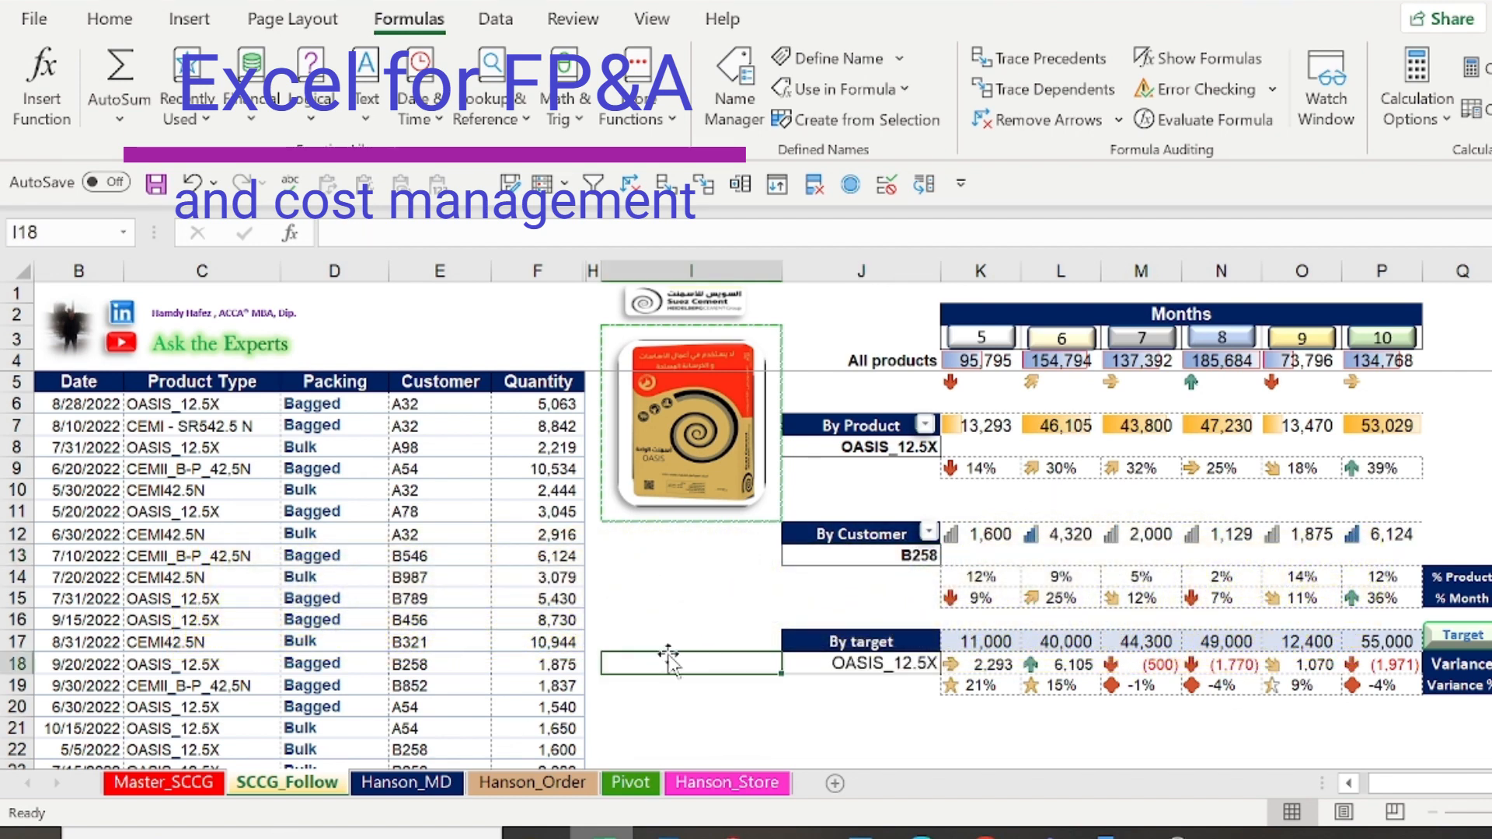
{"action": "left_click", "coordinate": [736, 87]}
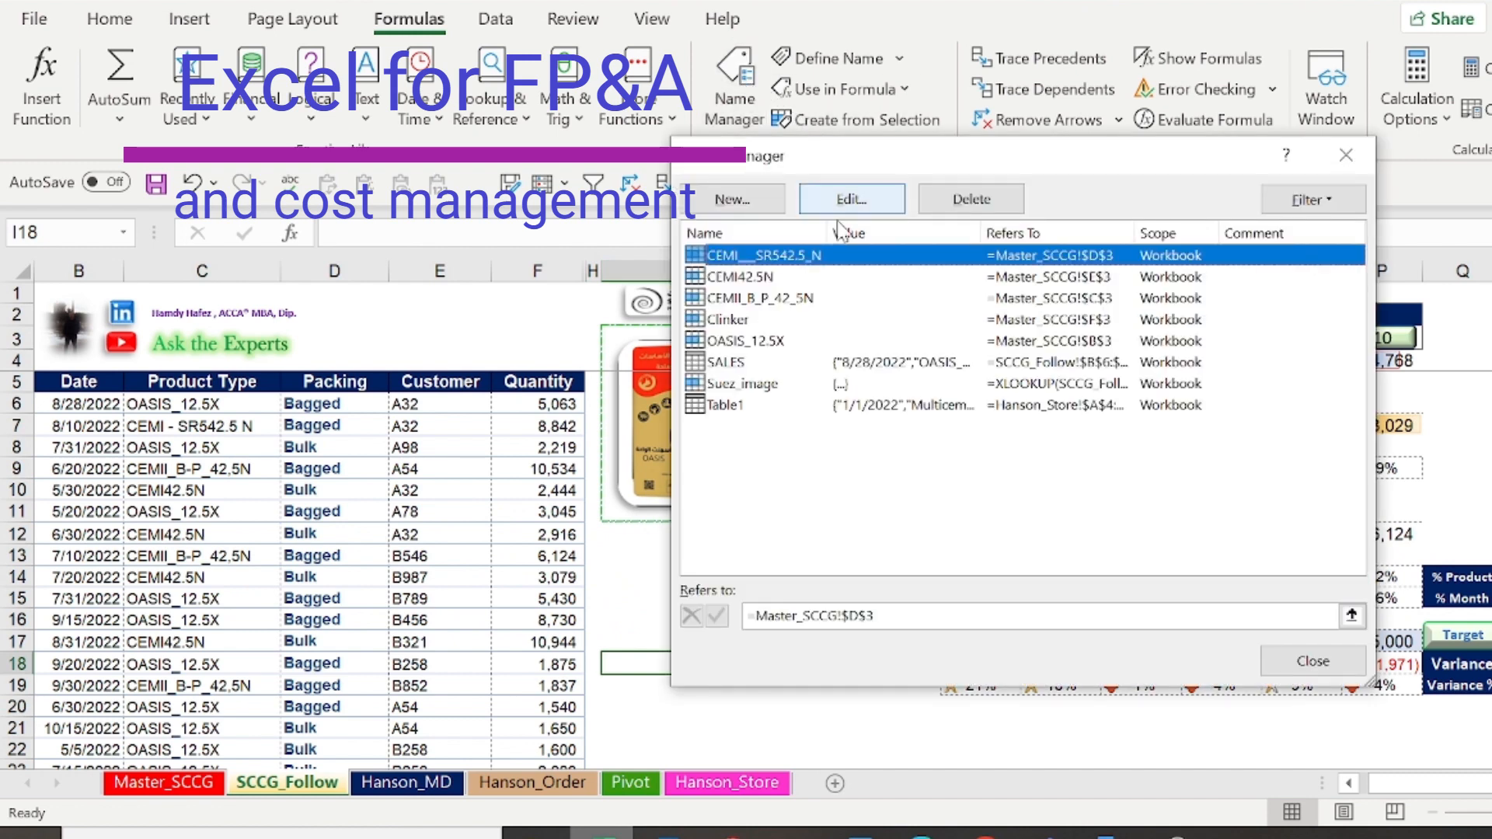
{"action": "left_click", "coordinate": [771, 384]}
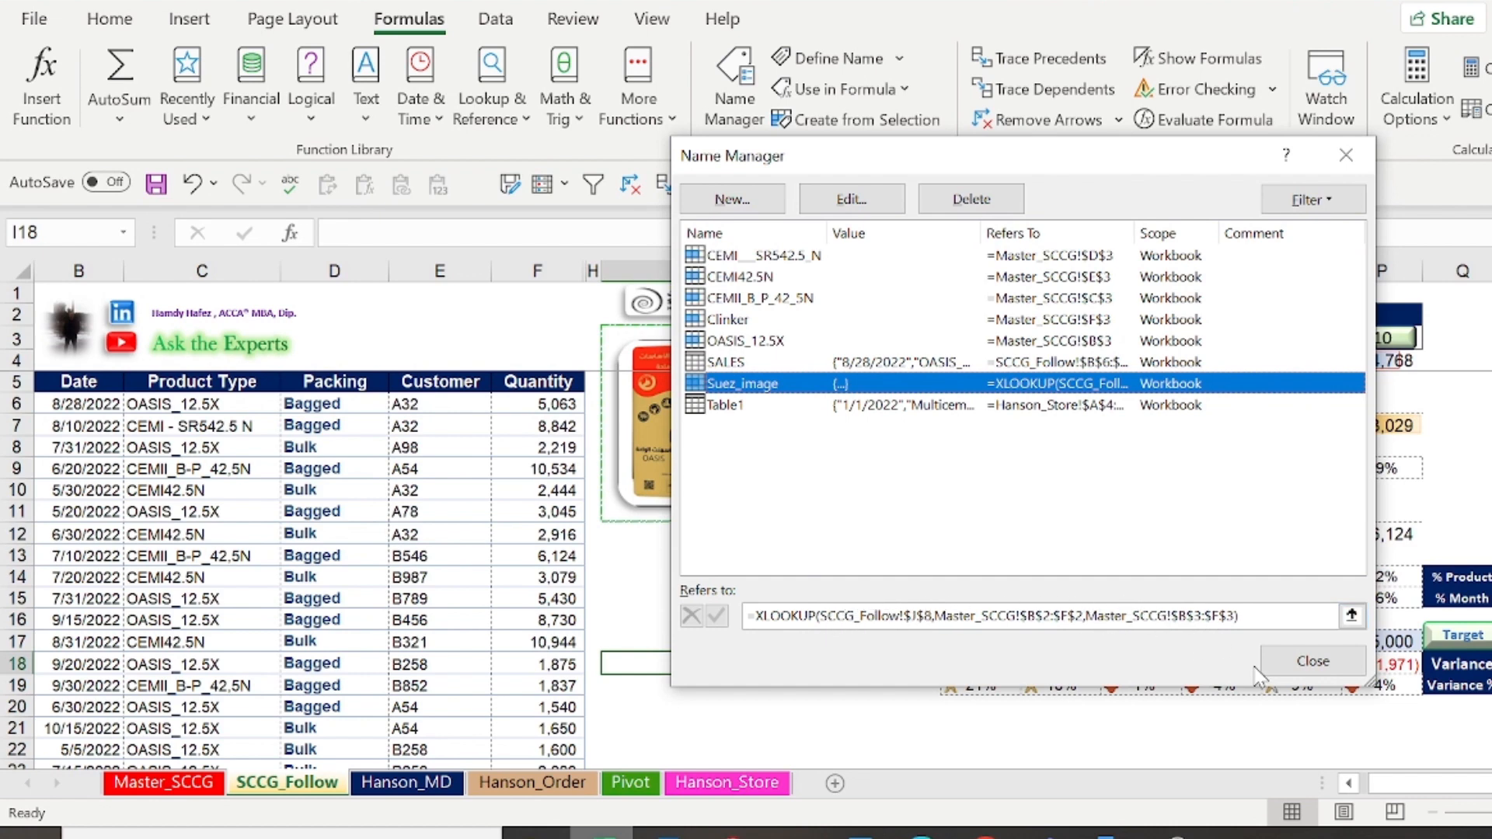
{"action": "left_click", "coordinate": [1312, 661]}
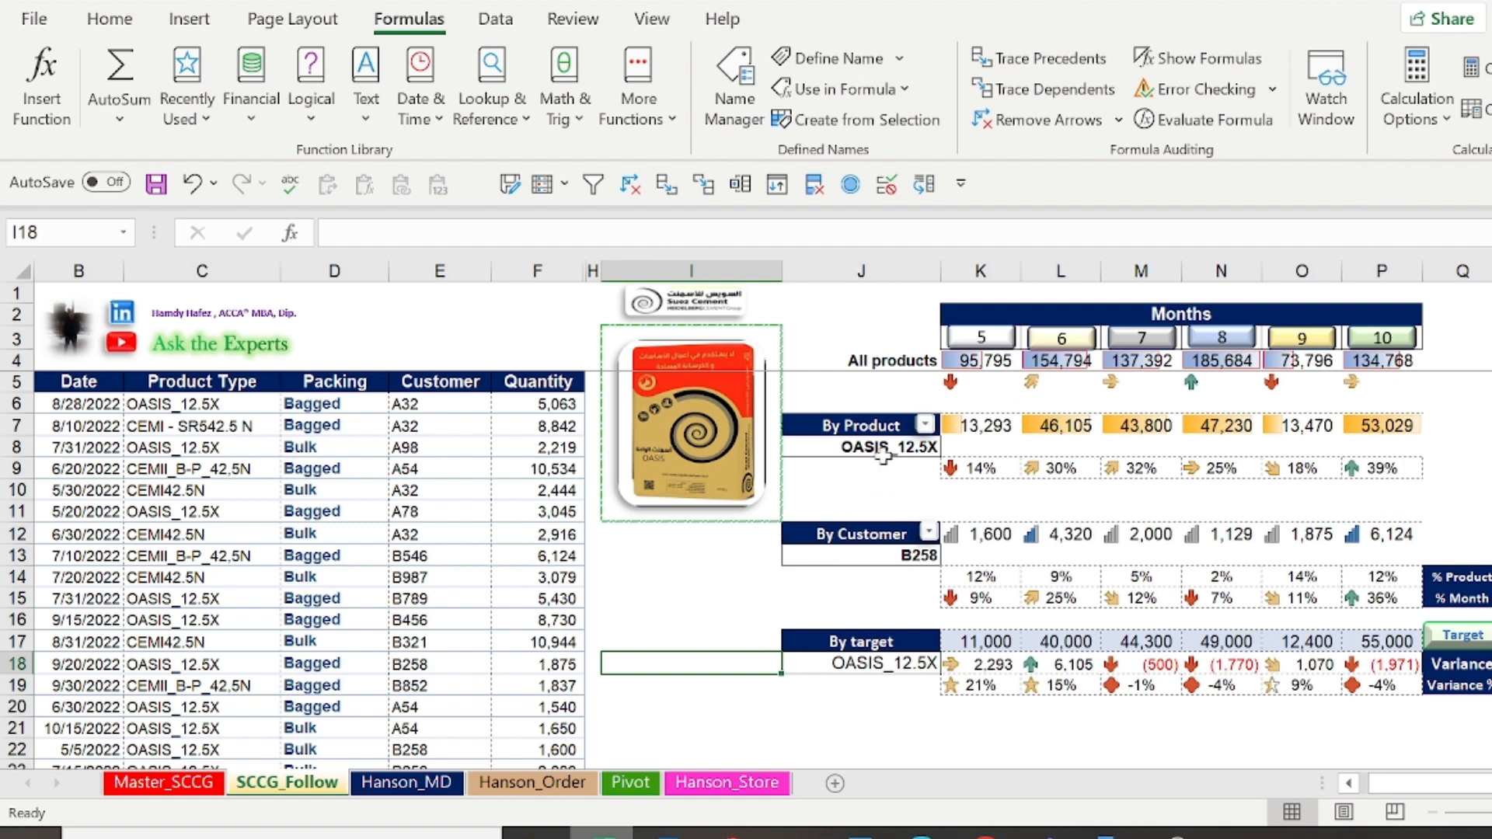
Review the product headings B2:F2 on the Master_SCCG sheet and the defined names of picture cells B3, C3 and D3
{"action": "left_click", "coordinate": [178, 785]}
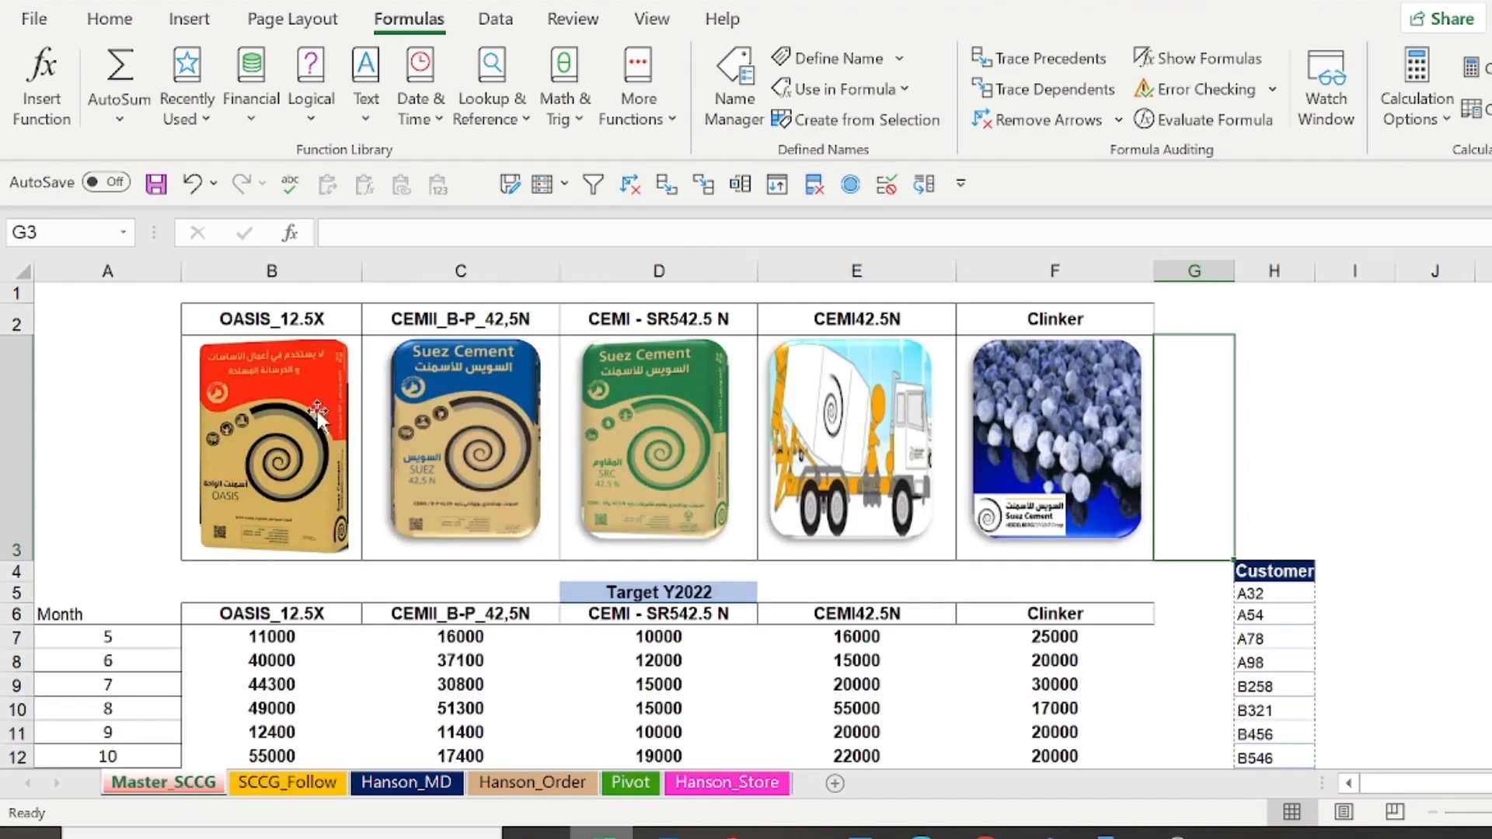
{"action": "left_click_drag", "start_coordinate": [265, 326], "coordinate": [768, 318]}
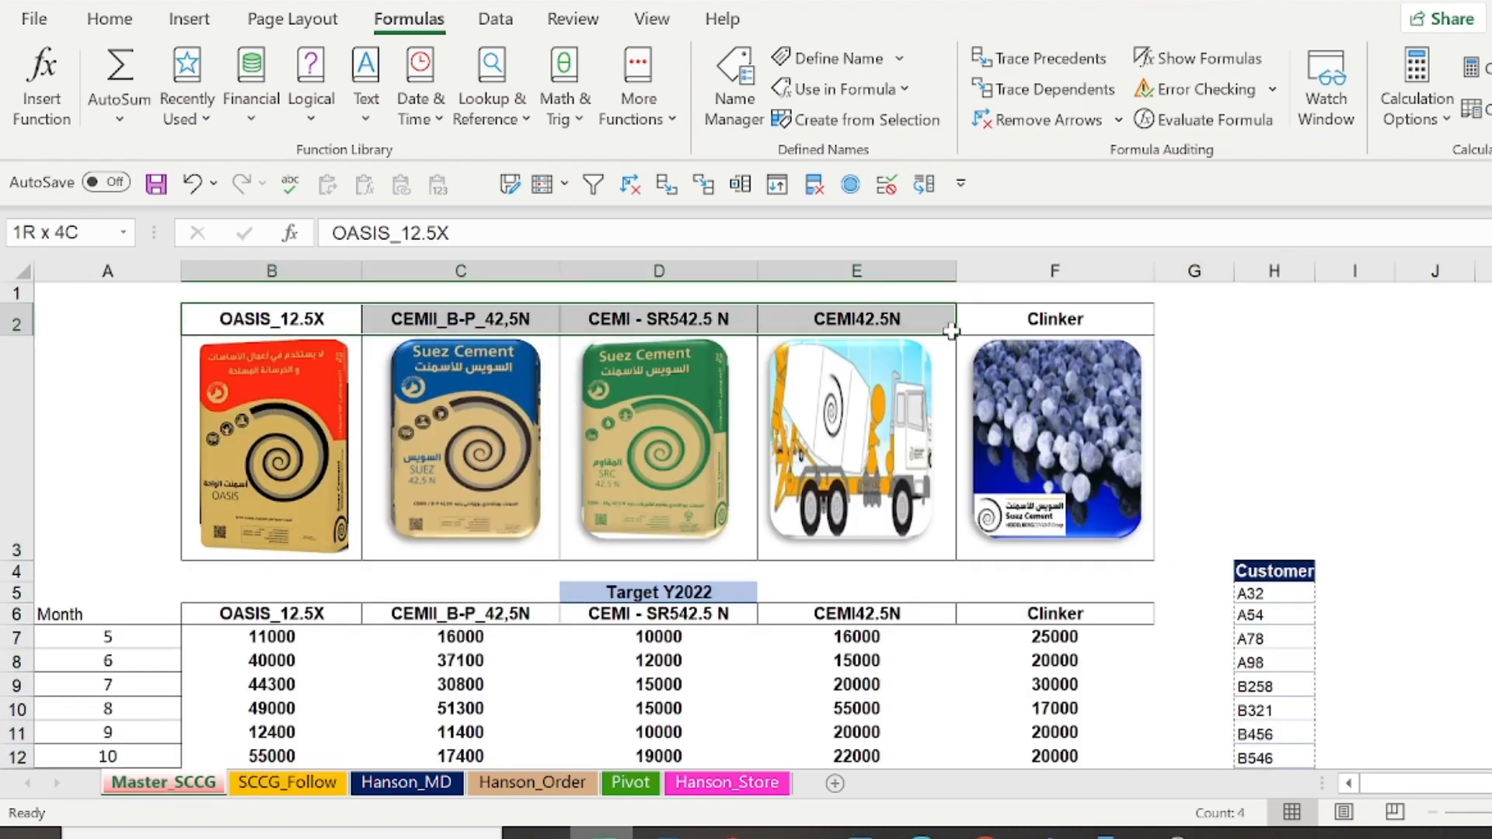
{"action": "left_click_drag", "start_coordinate": [951, 331], "coordinate": [1014, 315]}
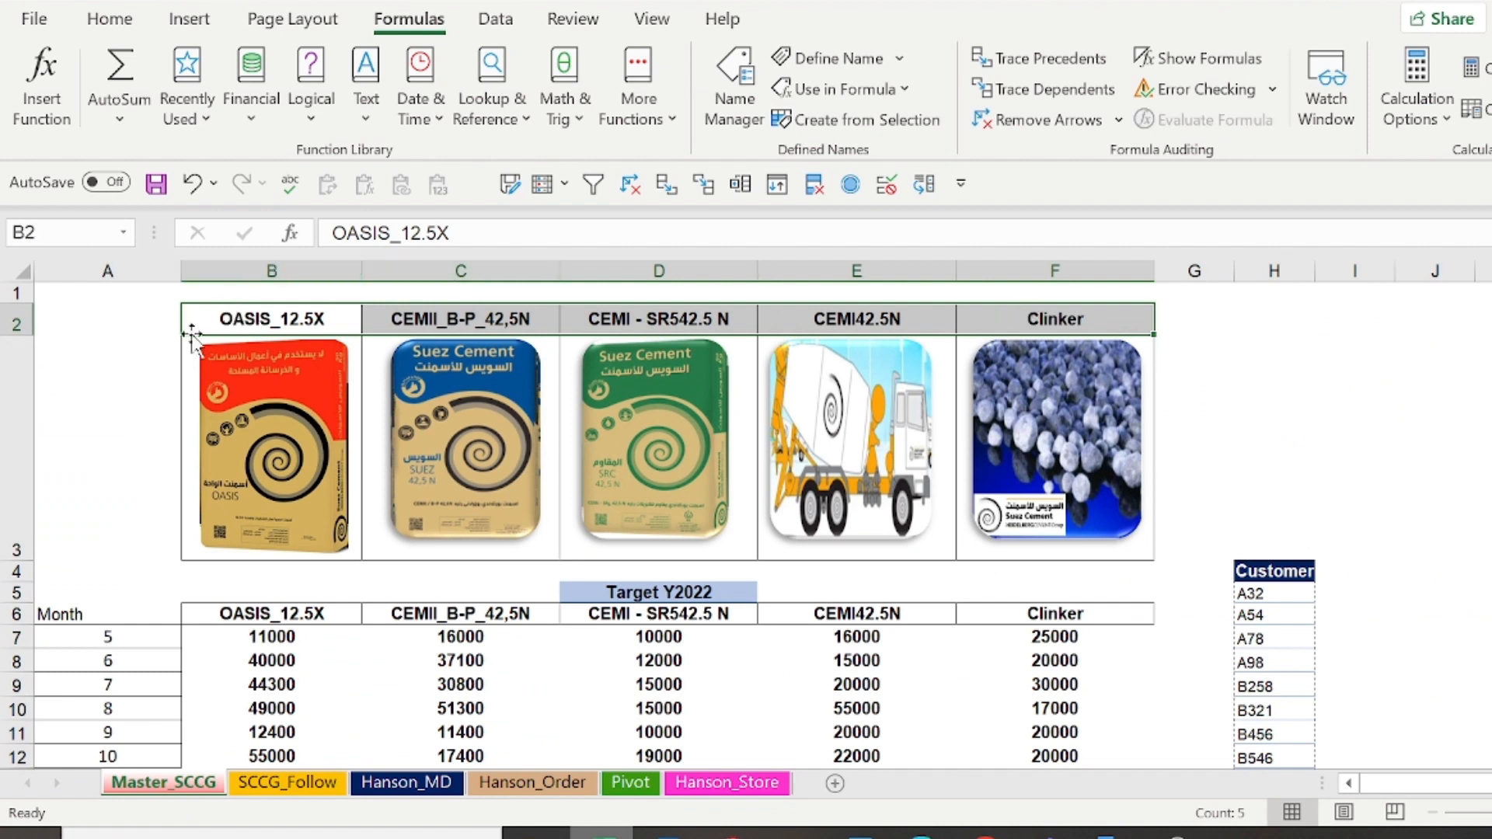
{"action": "left_click", "coordinate": [133, 345]}
{"action": "key", "text": "Right"}
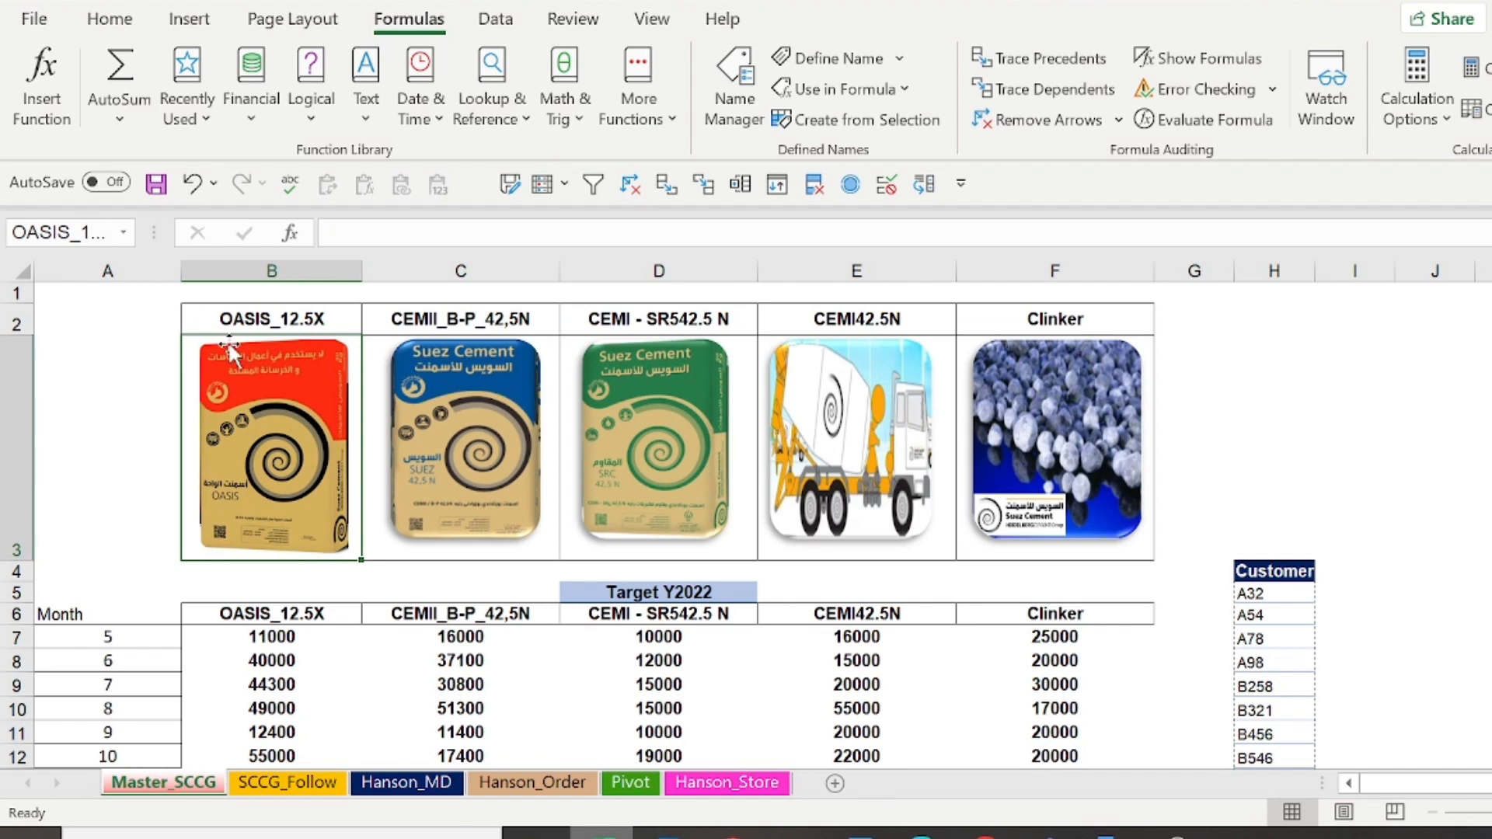
{"action": "left_click", "coordinate": [374, 547]}
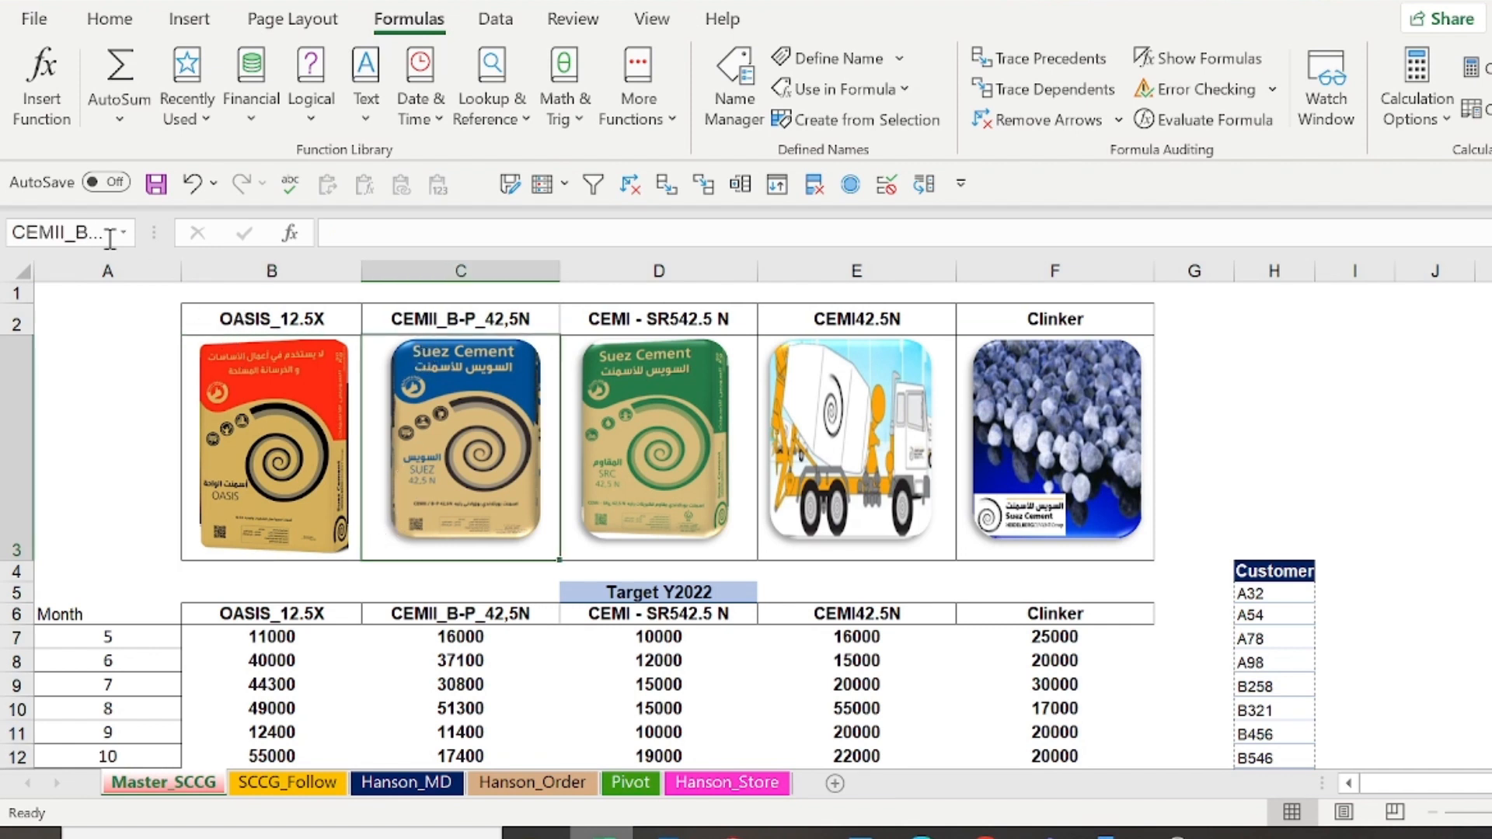
{"action": "left_click", "coordinate": [576, 546]}
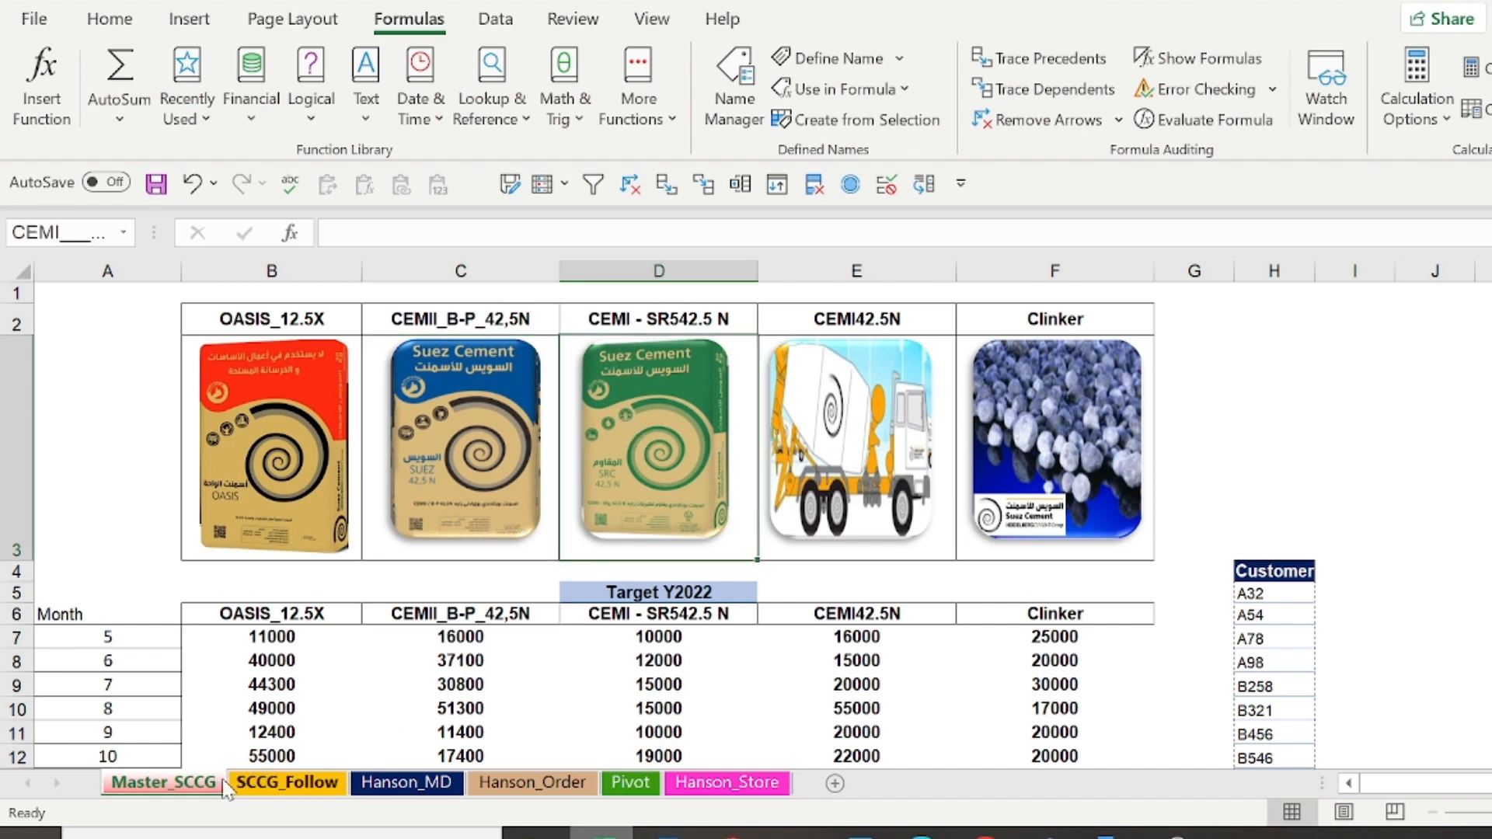
Return to the SCCG_Follow sheet and go on from there to the Hanson_MD sheet
{"action": "left_click", "coordinate": [274, 787]}
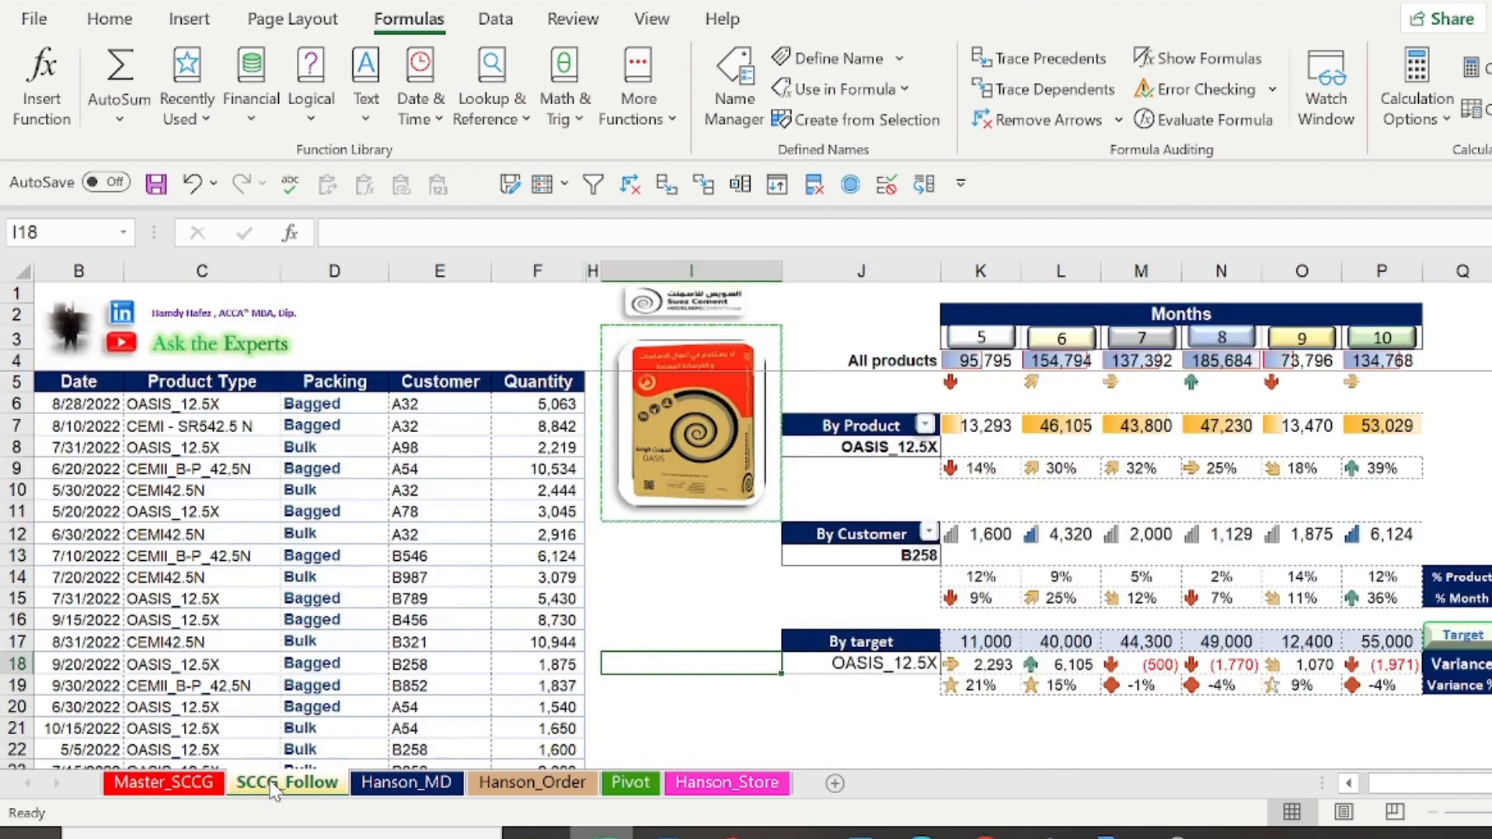
{"action": "left_click", "coordinate": [681, 309]}
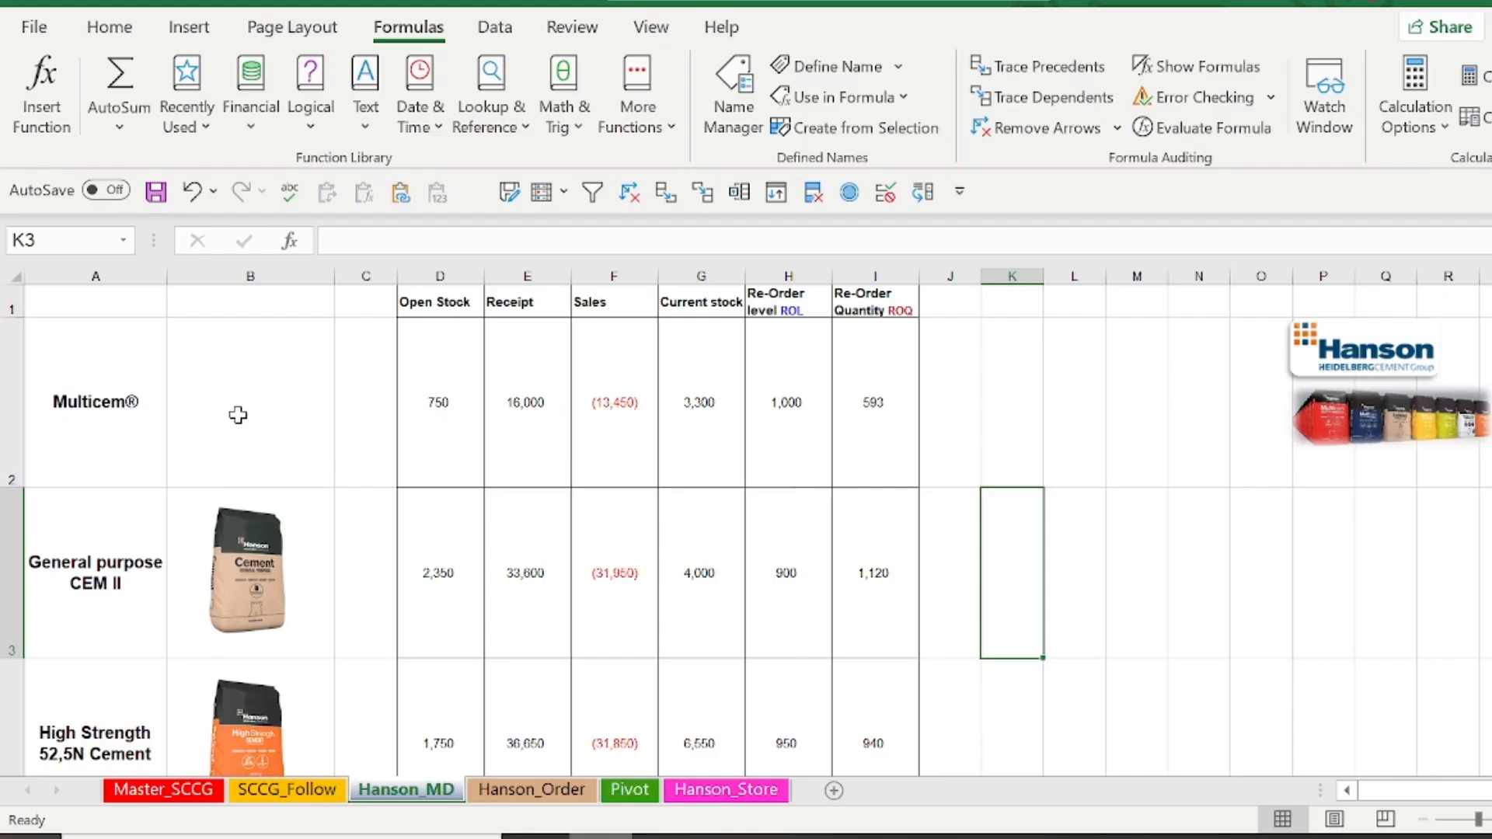
Insert the picture multicem.png from this device at cell B2 and shrink it to fit inside the cell
{"action": "left_click", "coordinate": [236, 414]}
{"action": "left_click", "coordinate": [180, 31]}
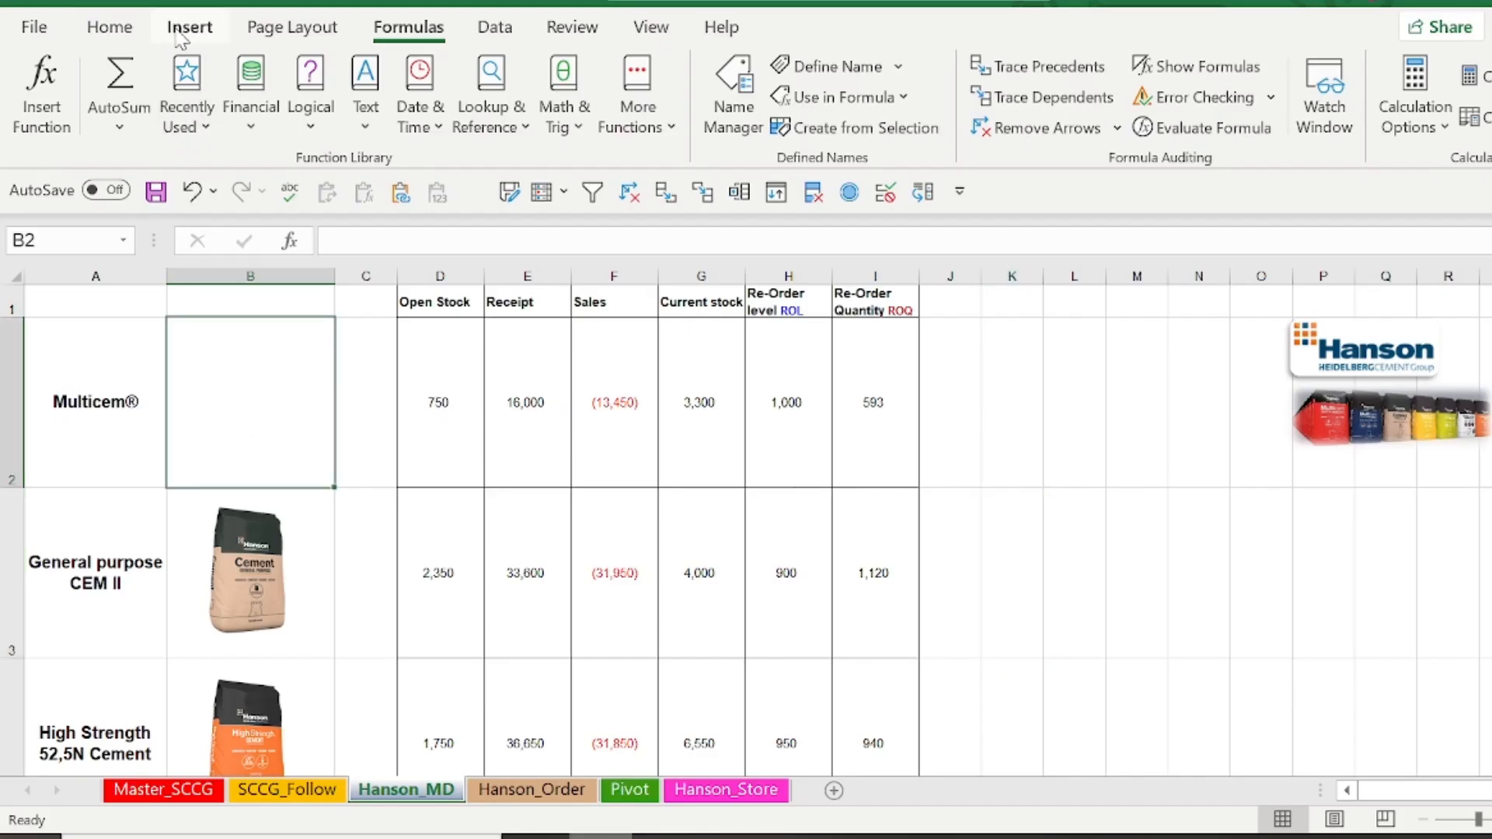
{"action": "left_click", "coordinate": [375, 116]}
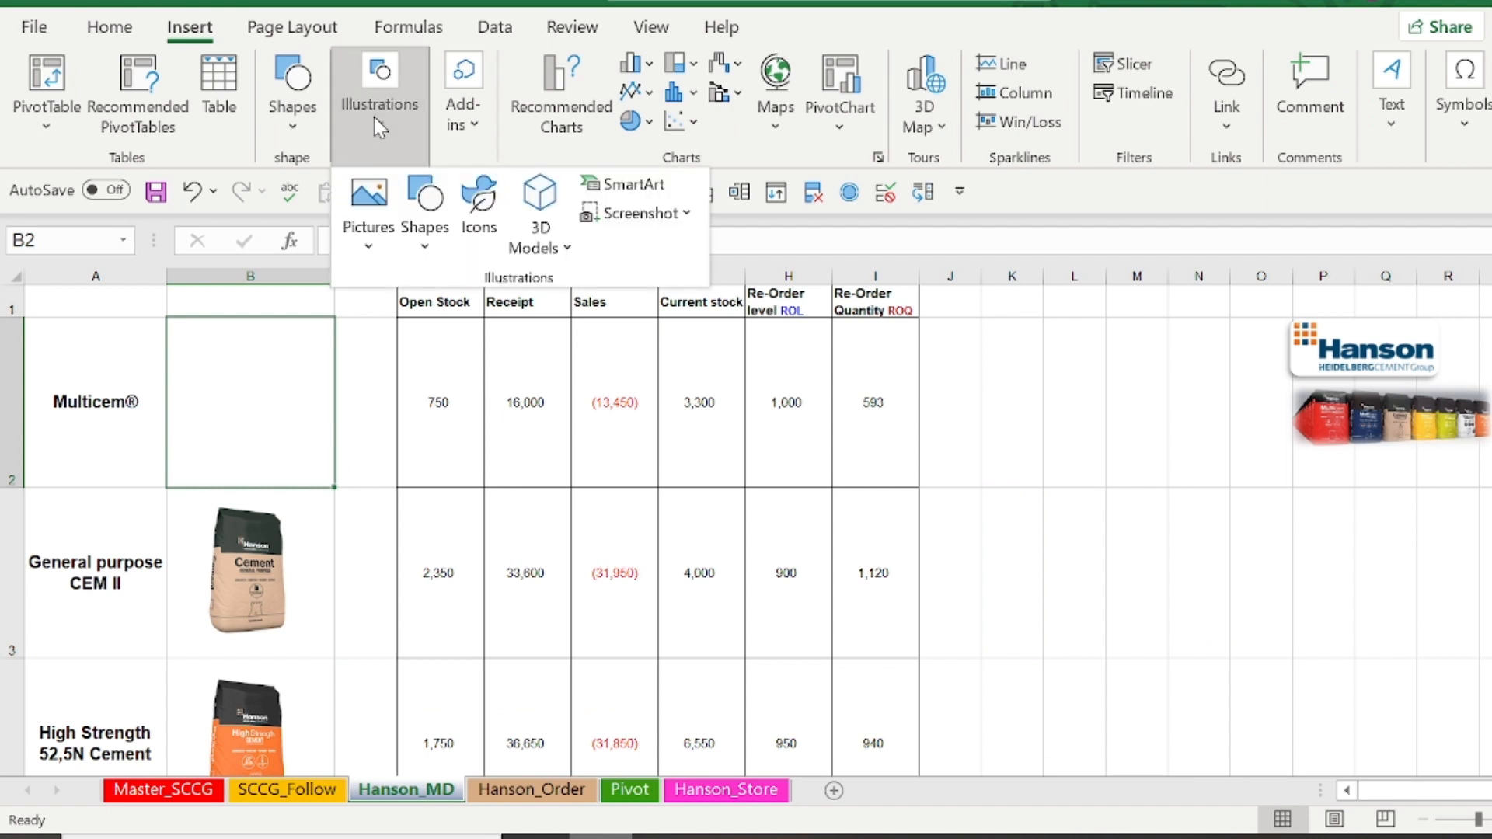
{"action": "left_click", "coordinate": [372, 233]}
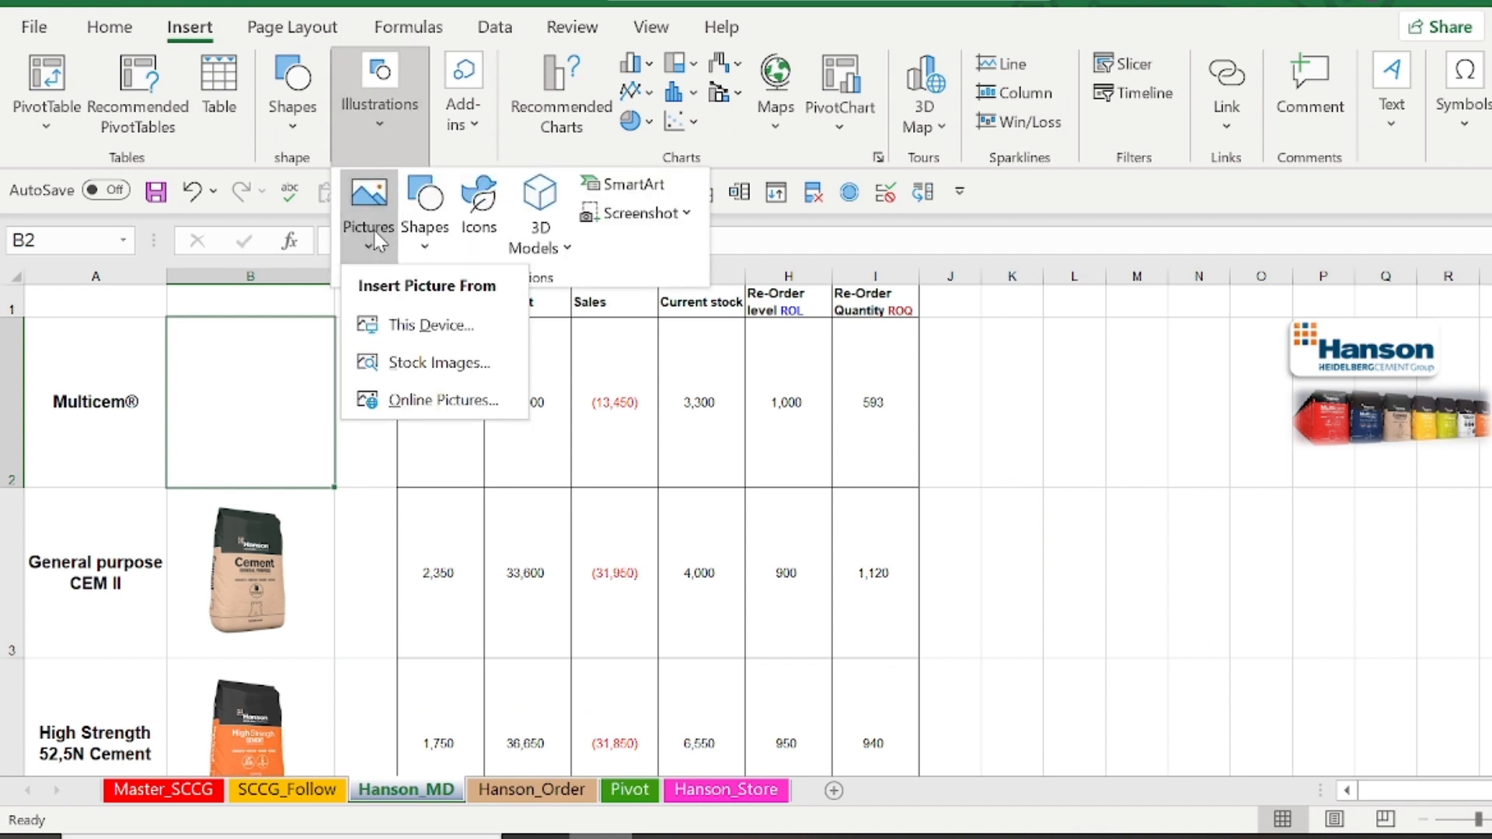
{"action": "left_click", "coordinate": [425, 326]}
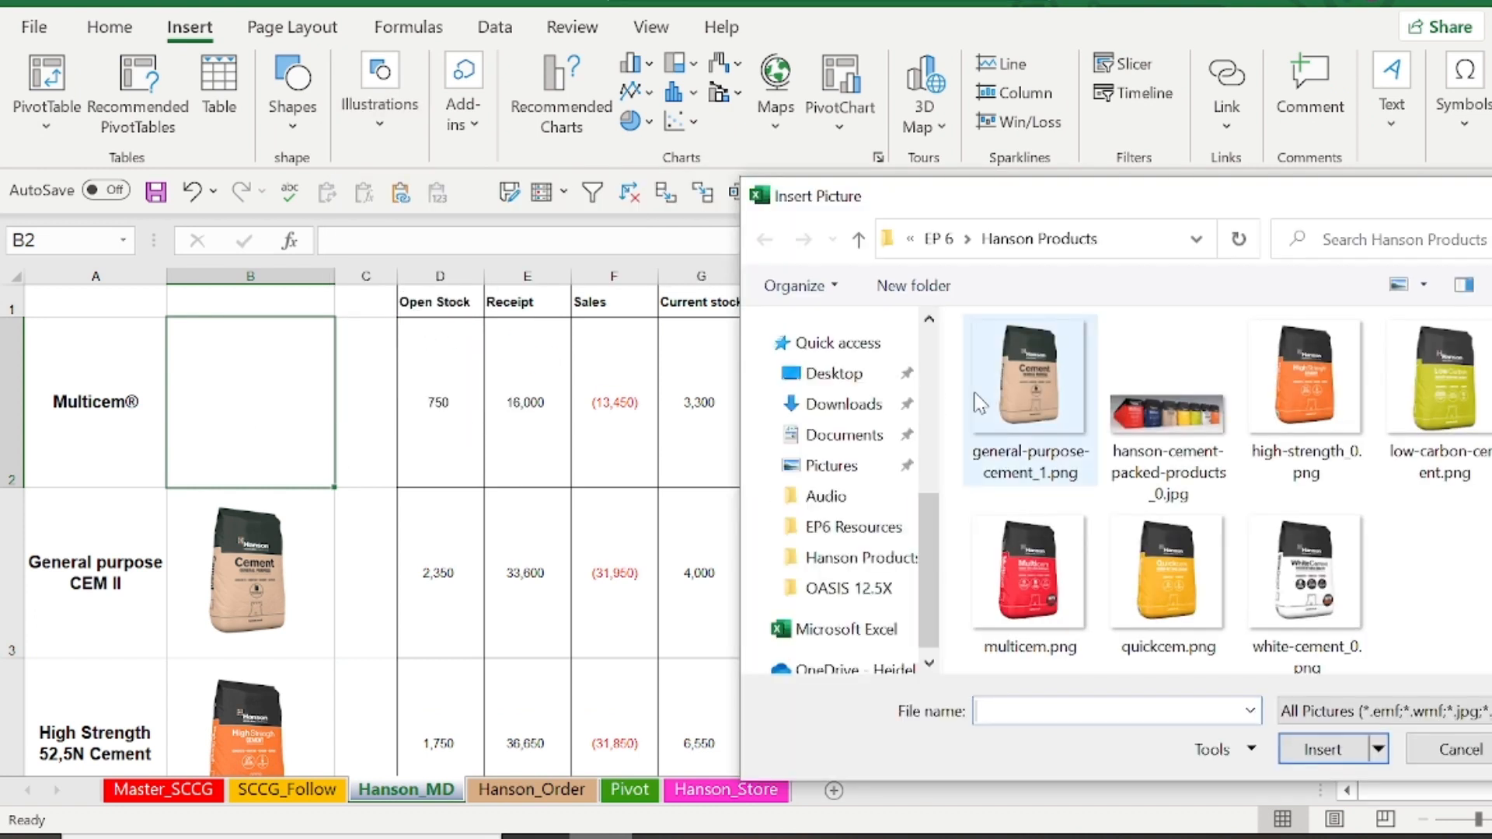
{"action": "left_click", "coordinate": [993, 614]}
{"action": "left_click", "coordinate": [1321, 749]}
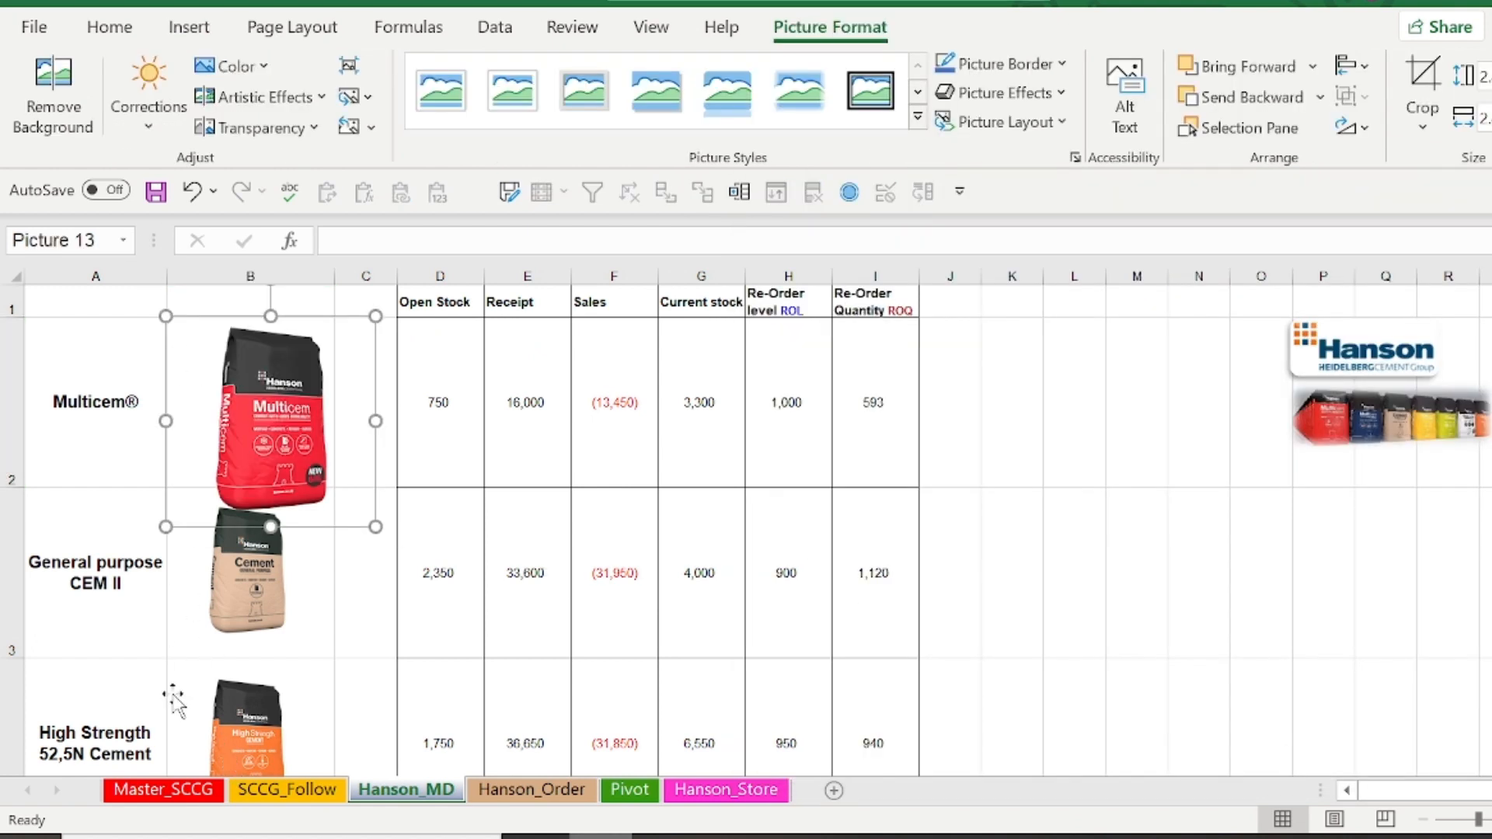
{"action": "left_click_drag", "start_coordinate": [165, 316], "coordinate": [241, 388]}
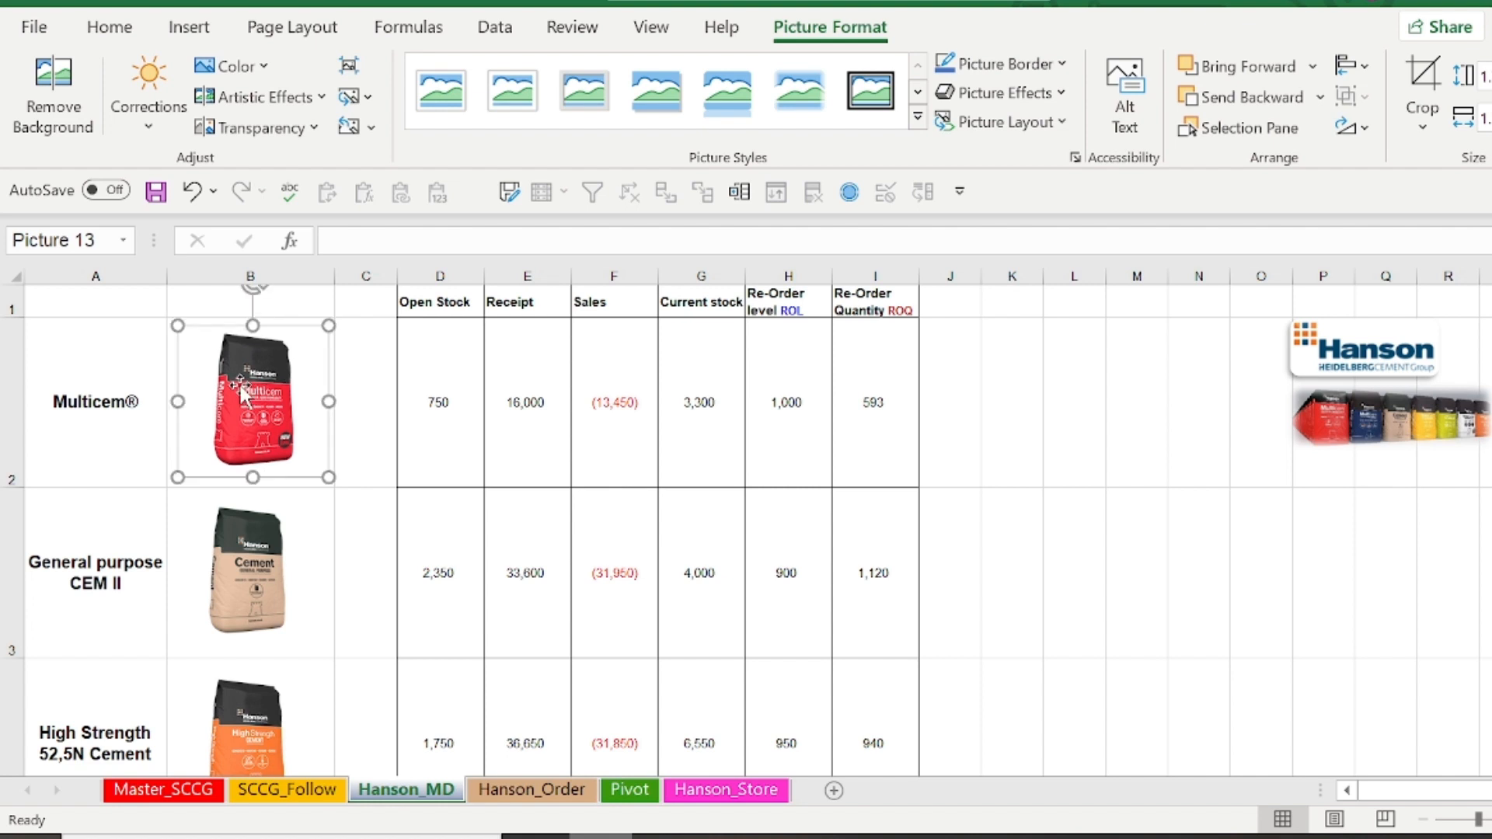
Align all the product pictures in column B to the left, leaving out the Hanson logo and banner pictures
{"action": "key", "text": "ctrl+a"}
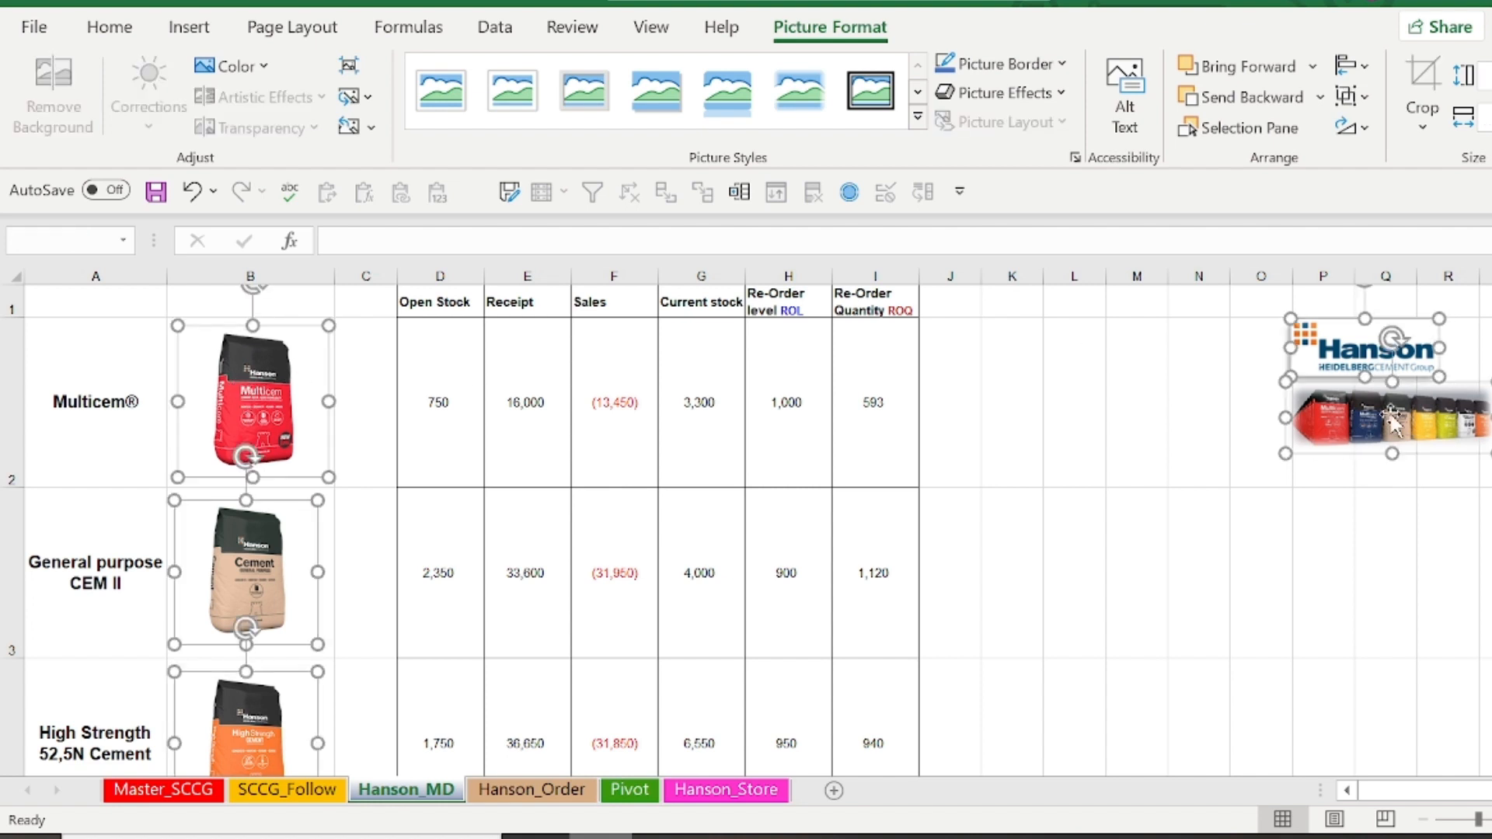
{"action": "left_click", "coordinate": [1352, 369], "text": "ctrl"}
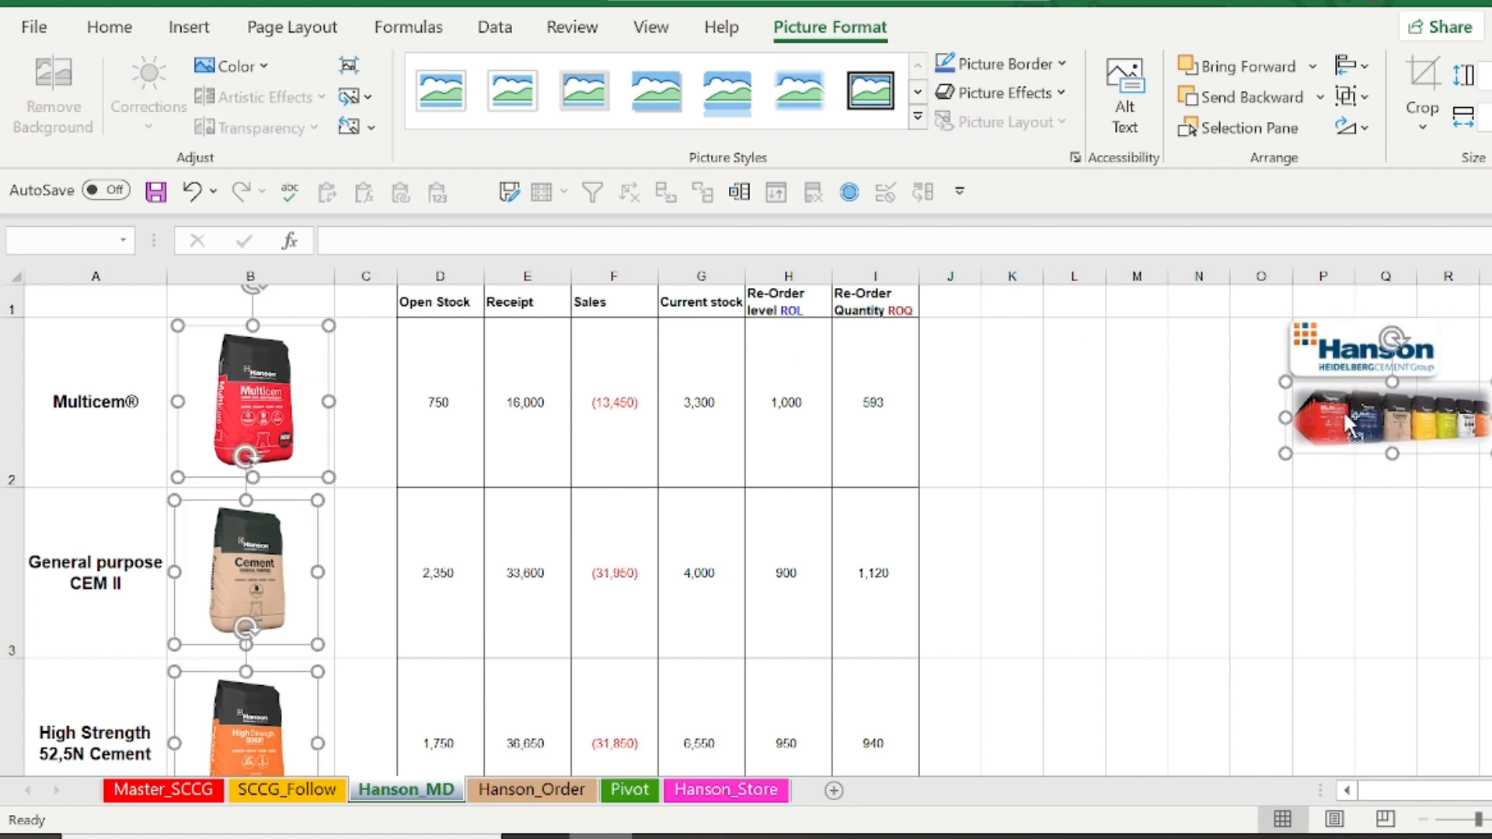
{"action": "left_click", "coordinate": [1348, 430], "text": "ctrl"}
{"action": "left_click", "coordinate": [1352, 66]}
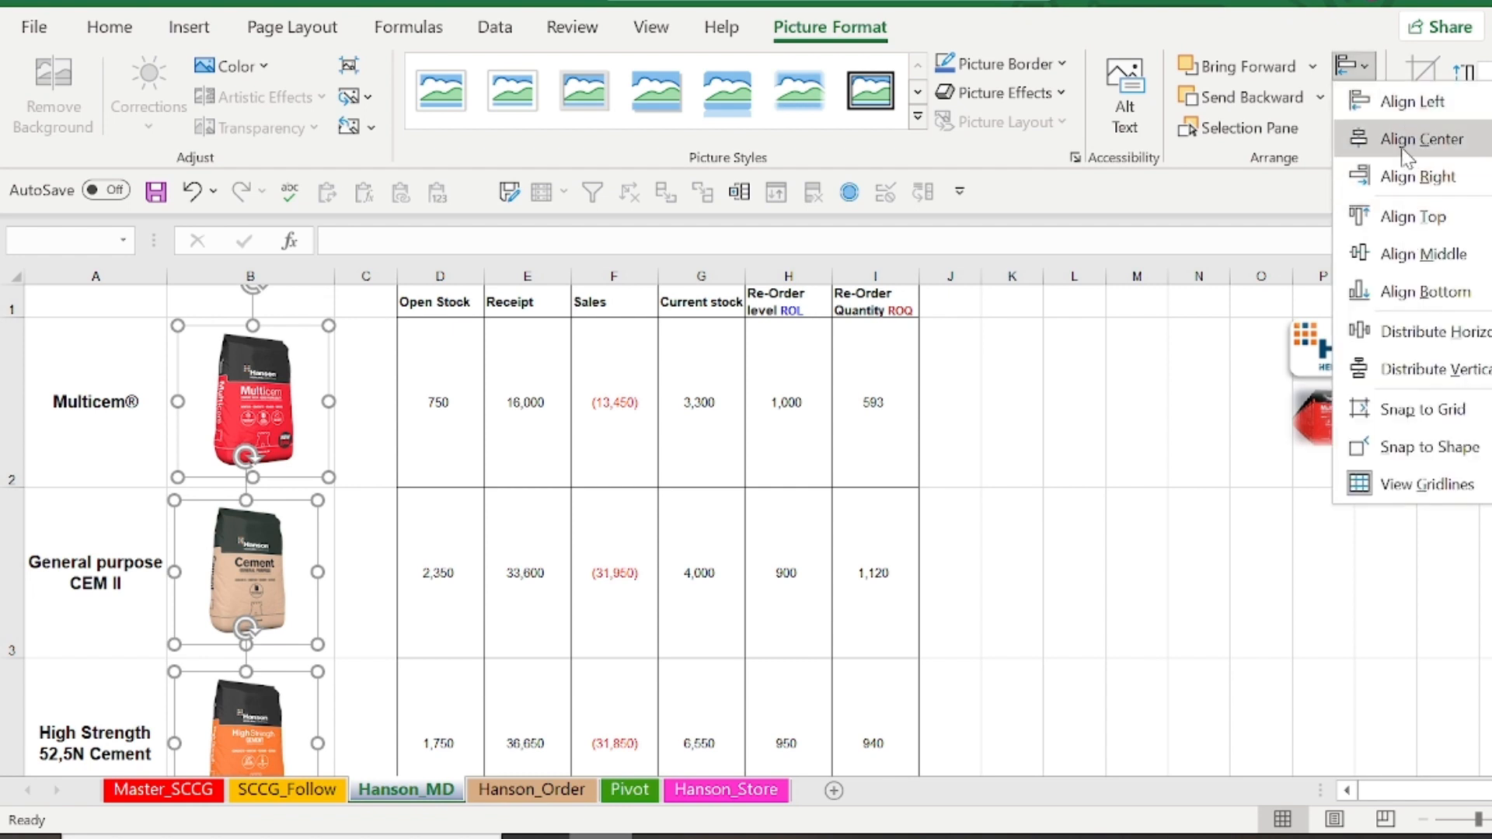
{"action": "left_click", "coordinate": [1408, 102]}
{"action": "left_click", "coordinate": [1126, 352]}
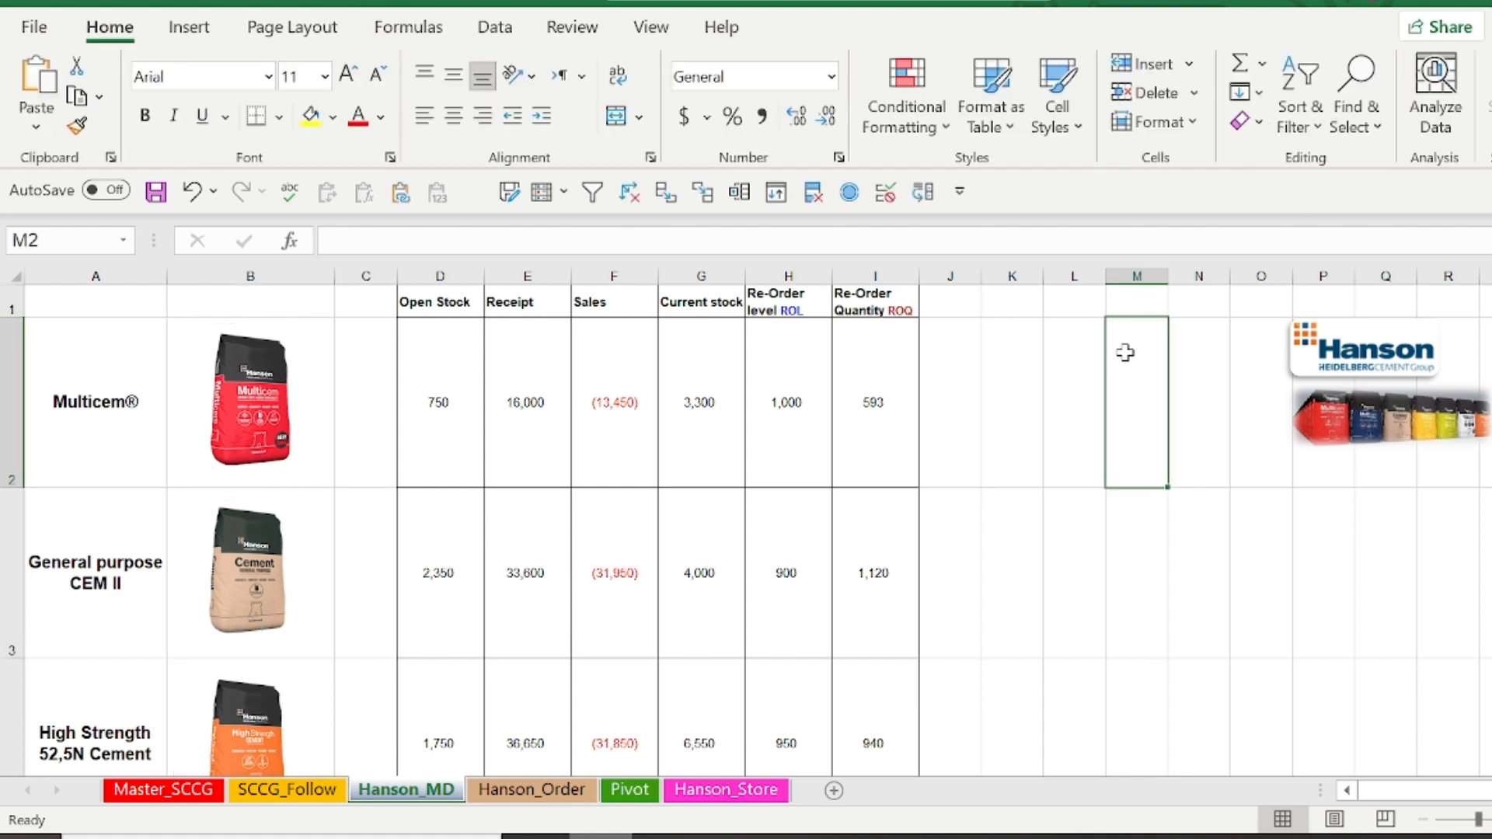
Create defined names from the selection A2:B7 using the values in the left column
{"action": "left_click_drag", "start_coordinate": [104, 342], "coordinate": [282, 386]}
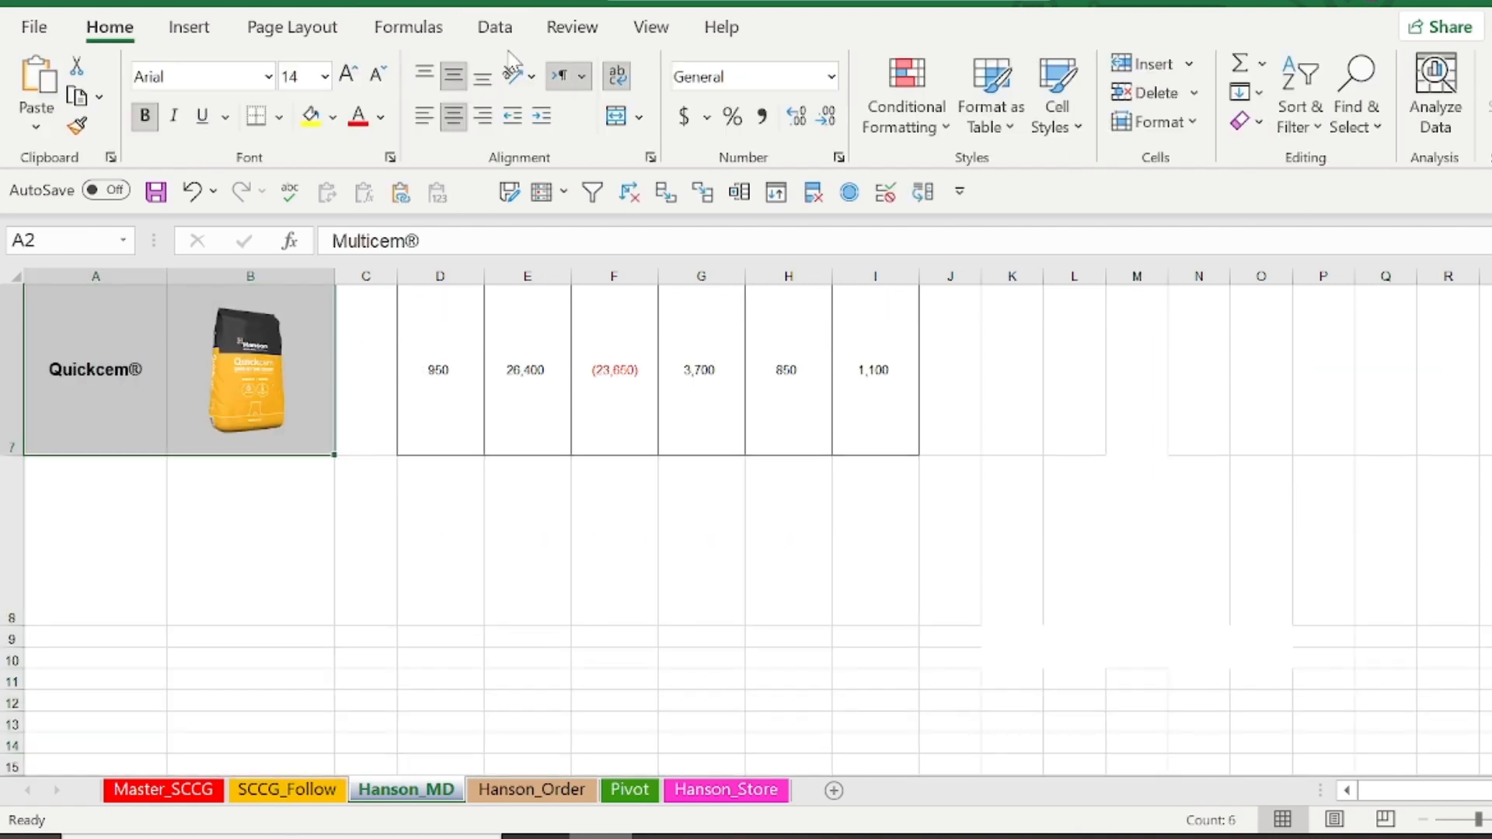
{"action": "left_click", "coordinate": [408, 26]}
{"action": "left_click", "coordinate": [874, 129]}
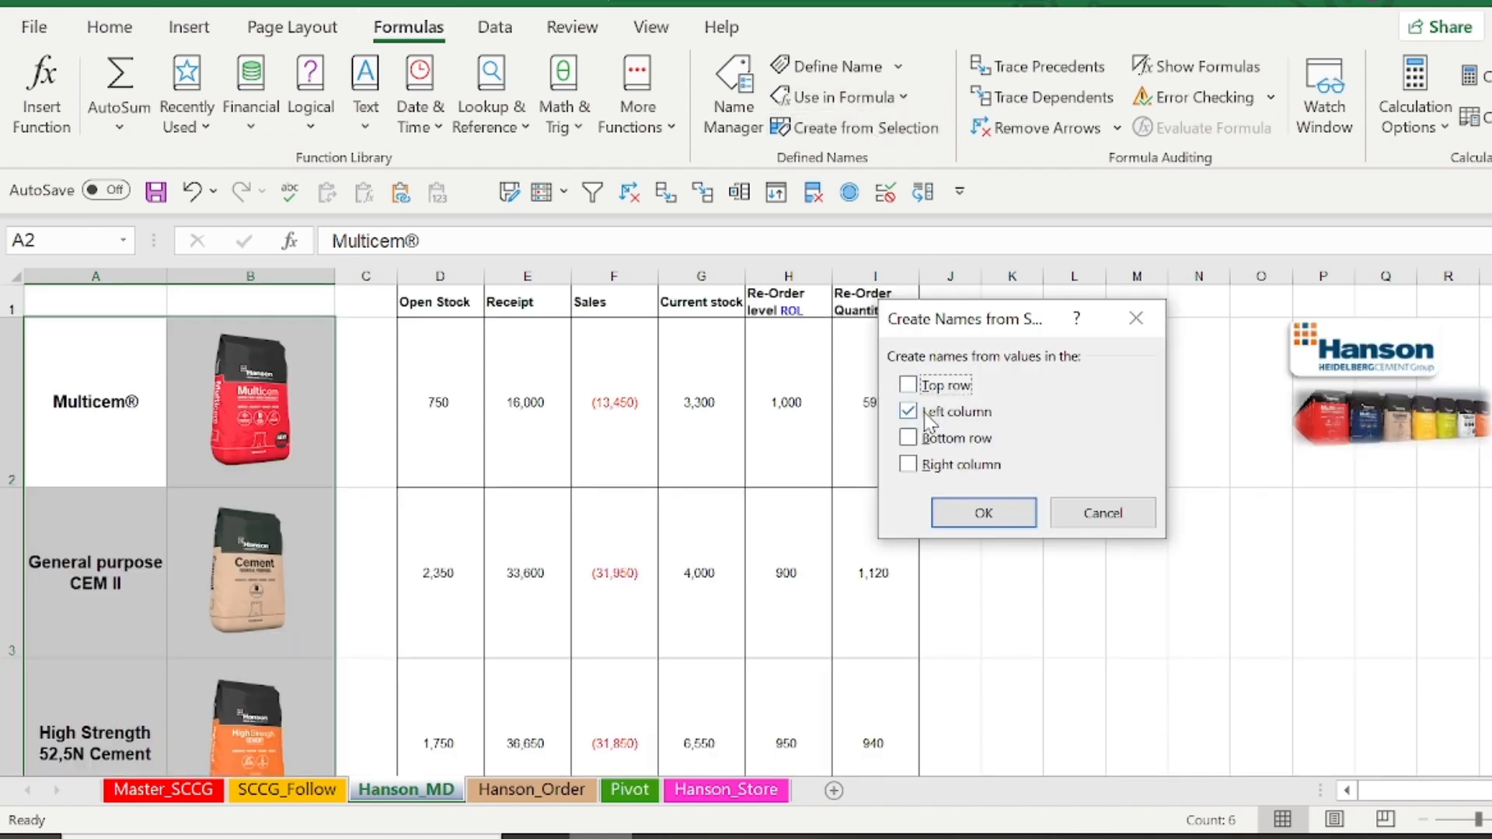
{"action": "left_click", "coordinate": [980, 519]}
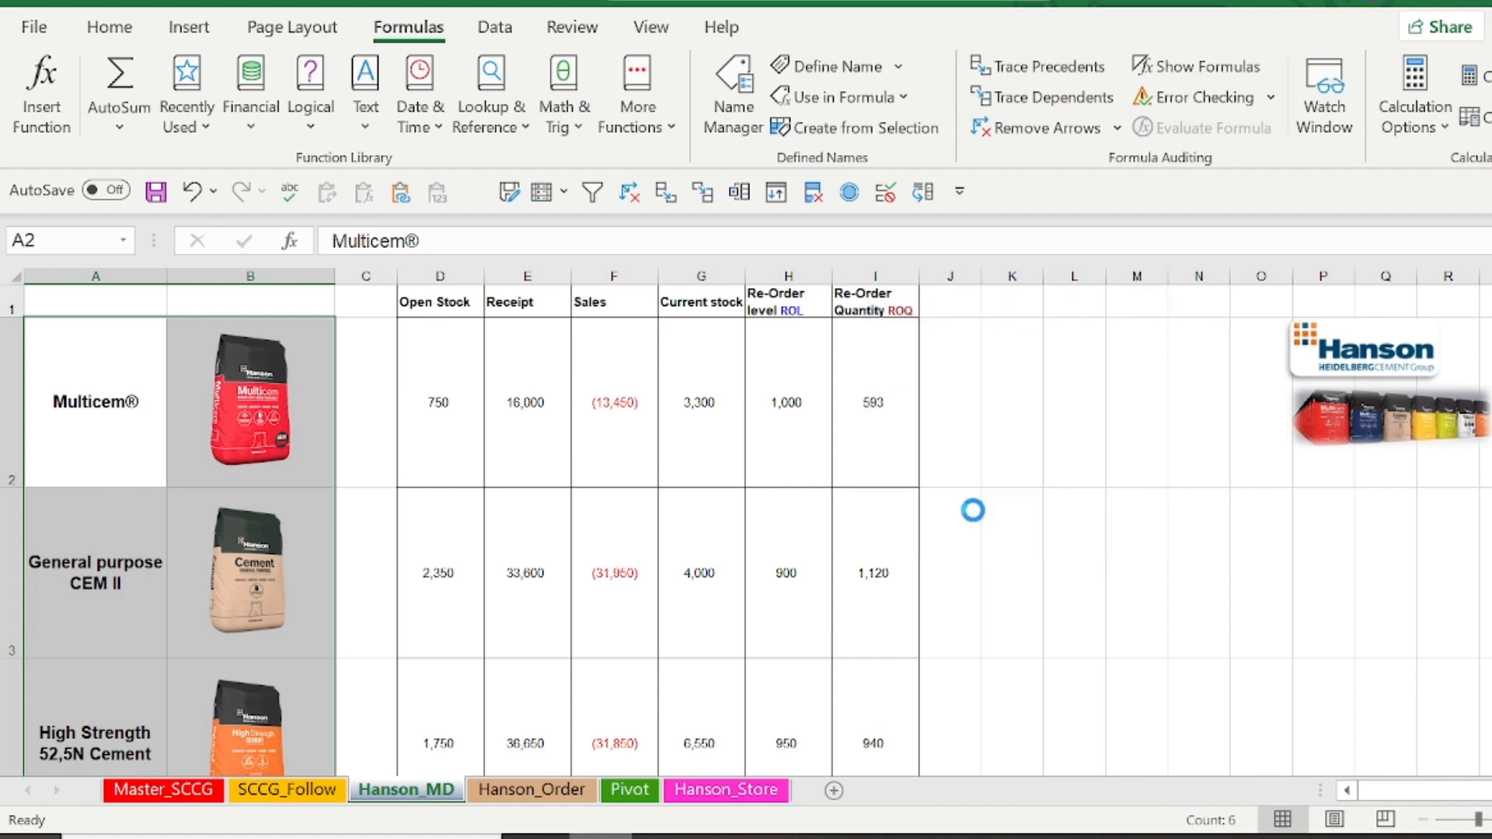
Check the defined names of the picture cells B2 and B3 beside their product names
{"action": "left_click", "coordinate": [73, 383]}
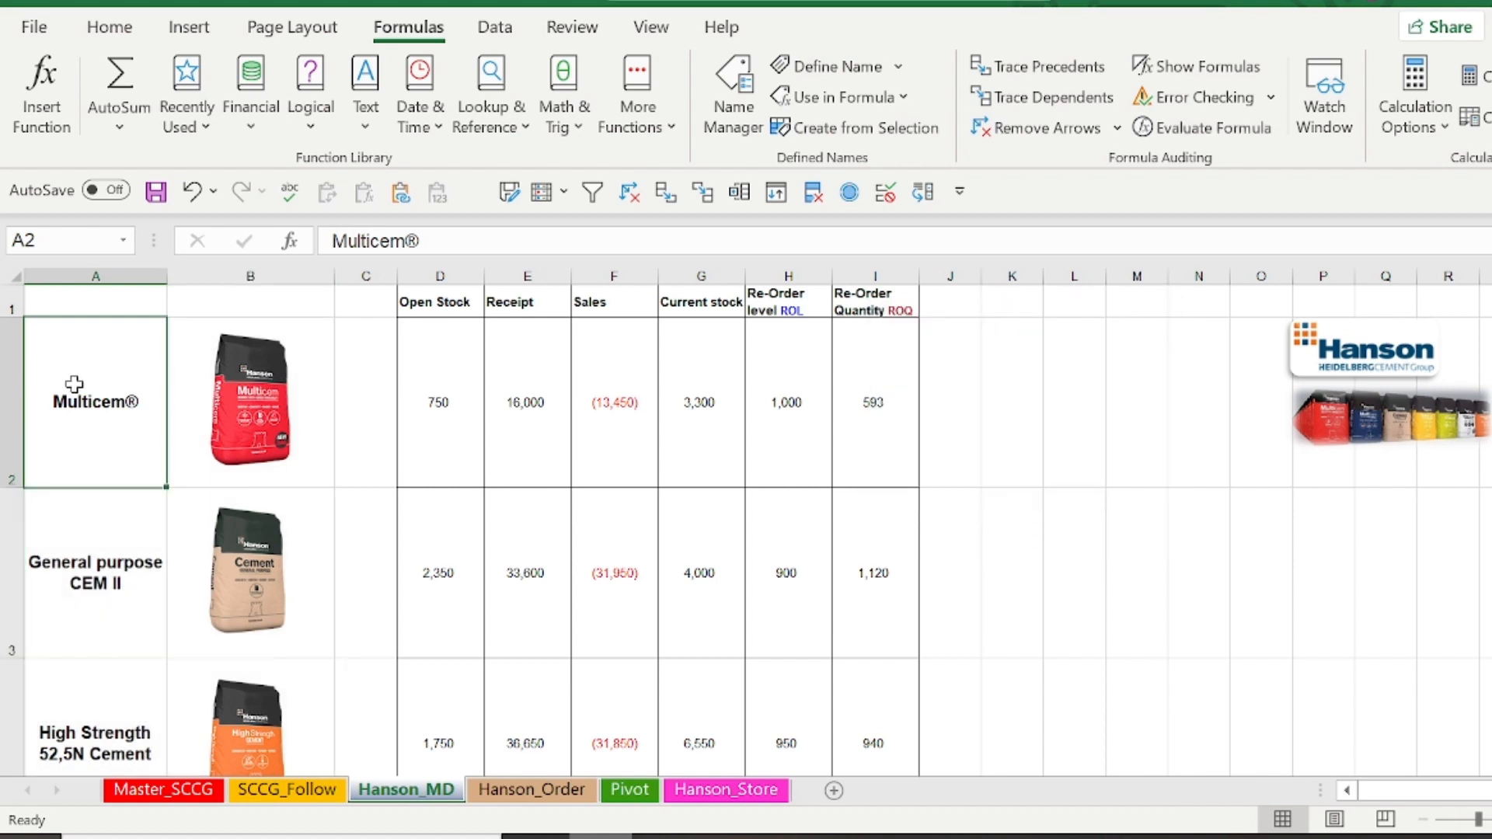
{"action": "key", "text": "Right"}
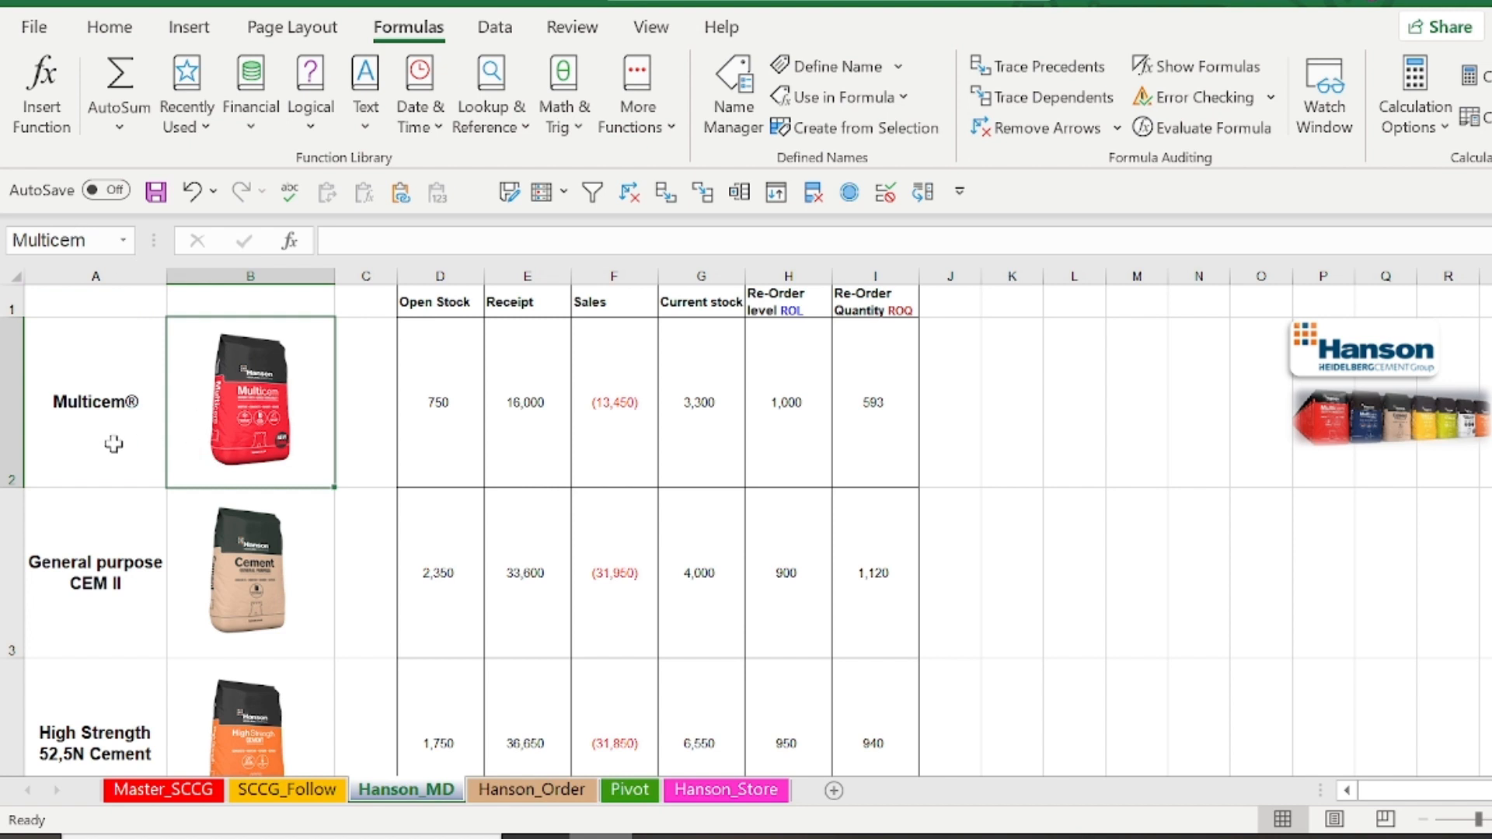
{"action": "left_click", "coordinate": [112, 581]}
{"action": "key", "text": "Right"}
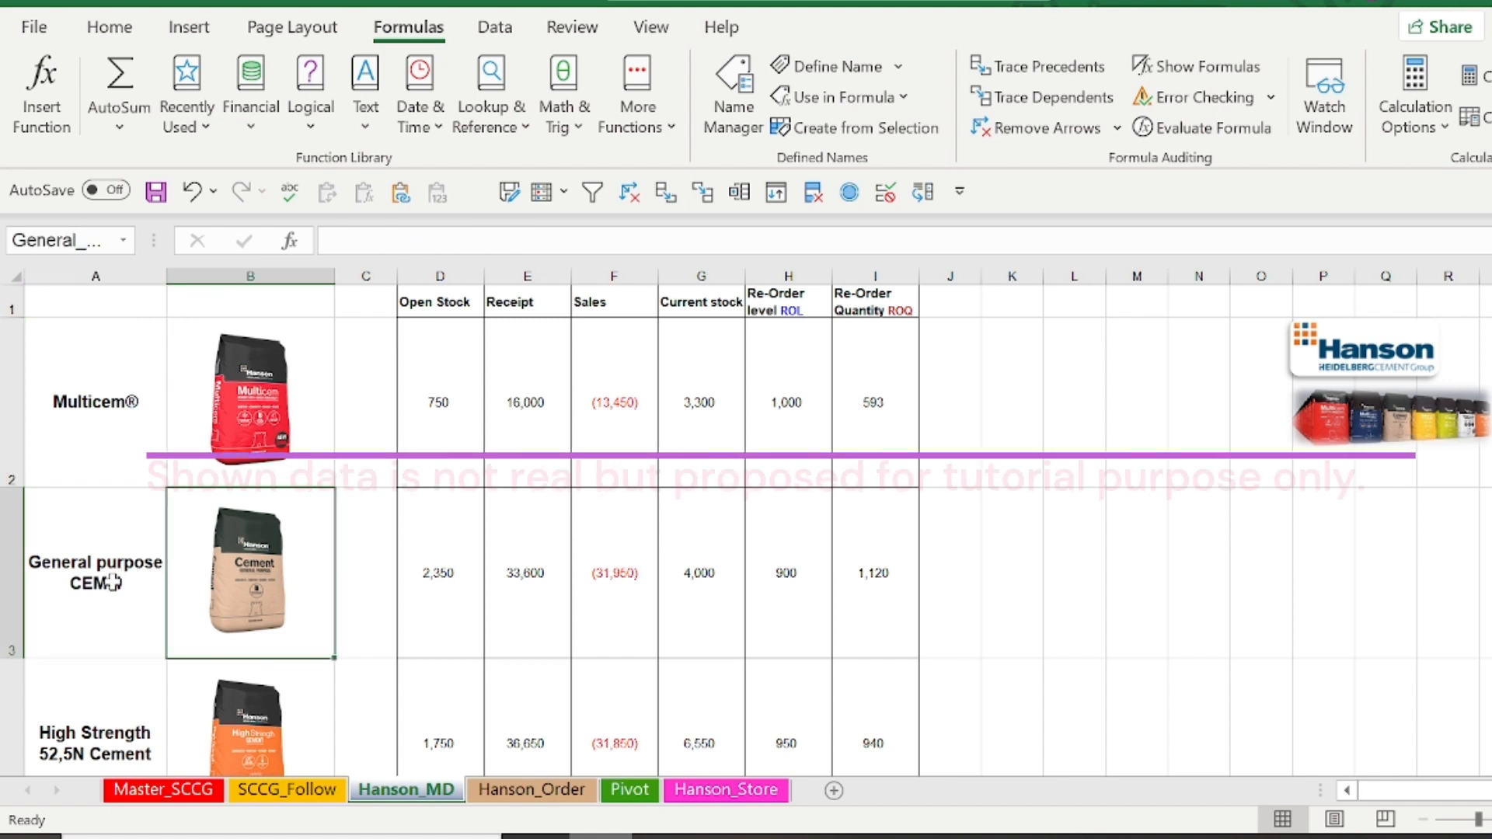
Examine the Sales formula in F2, then review the source data on the Hanson_Store and Pivot sheets and return to Hanson_MD
{"action": "left_click", "coordinate": [595, 412]}
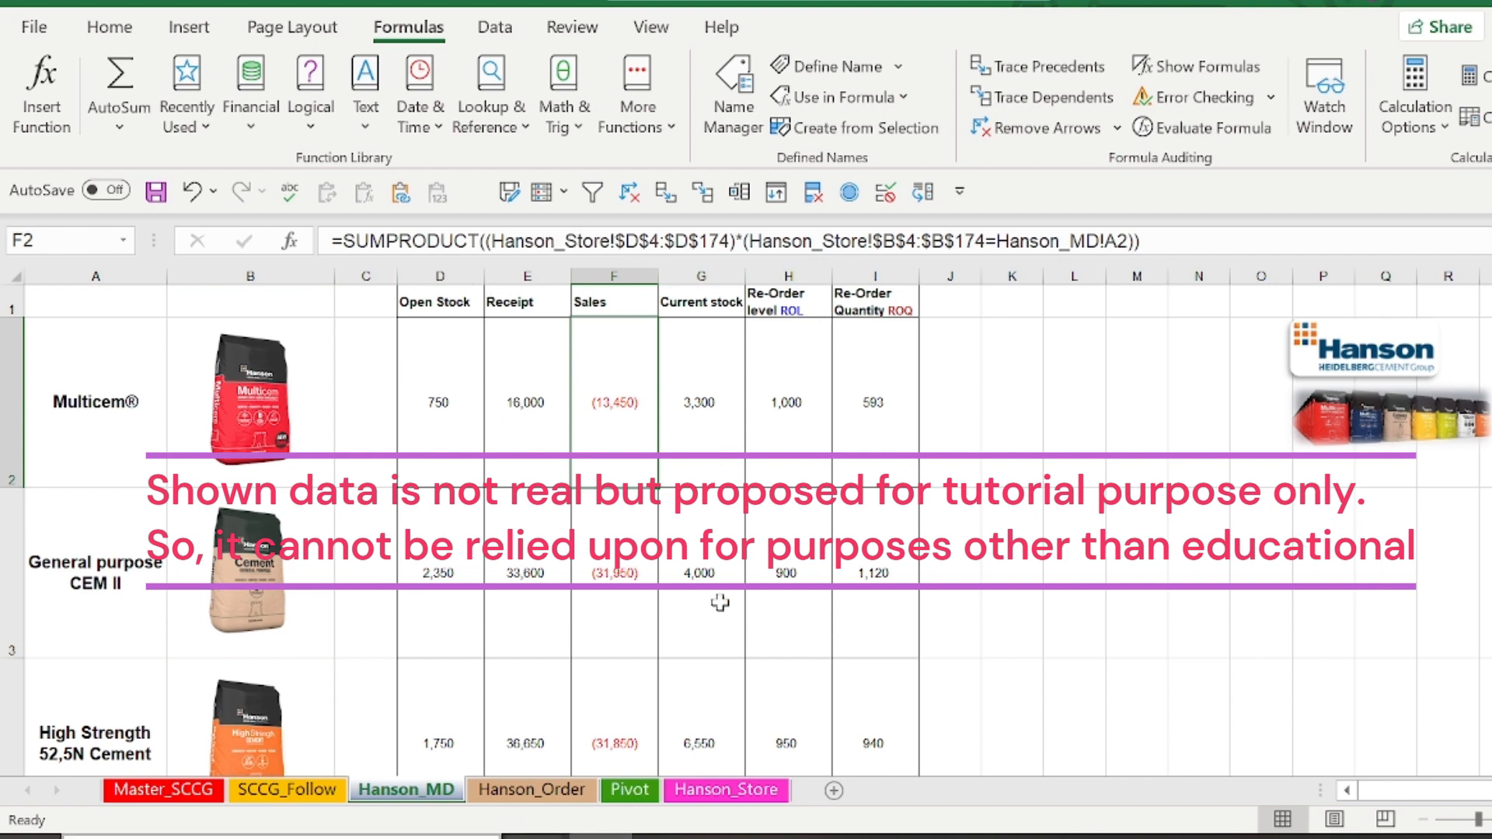
{"action": "left_click", "coordinate": [725, 789]}
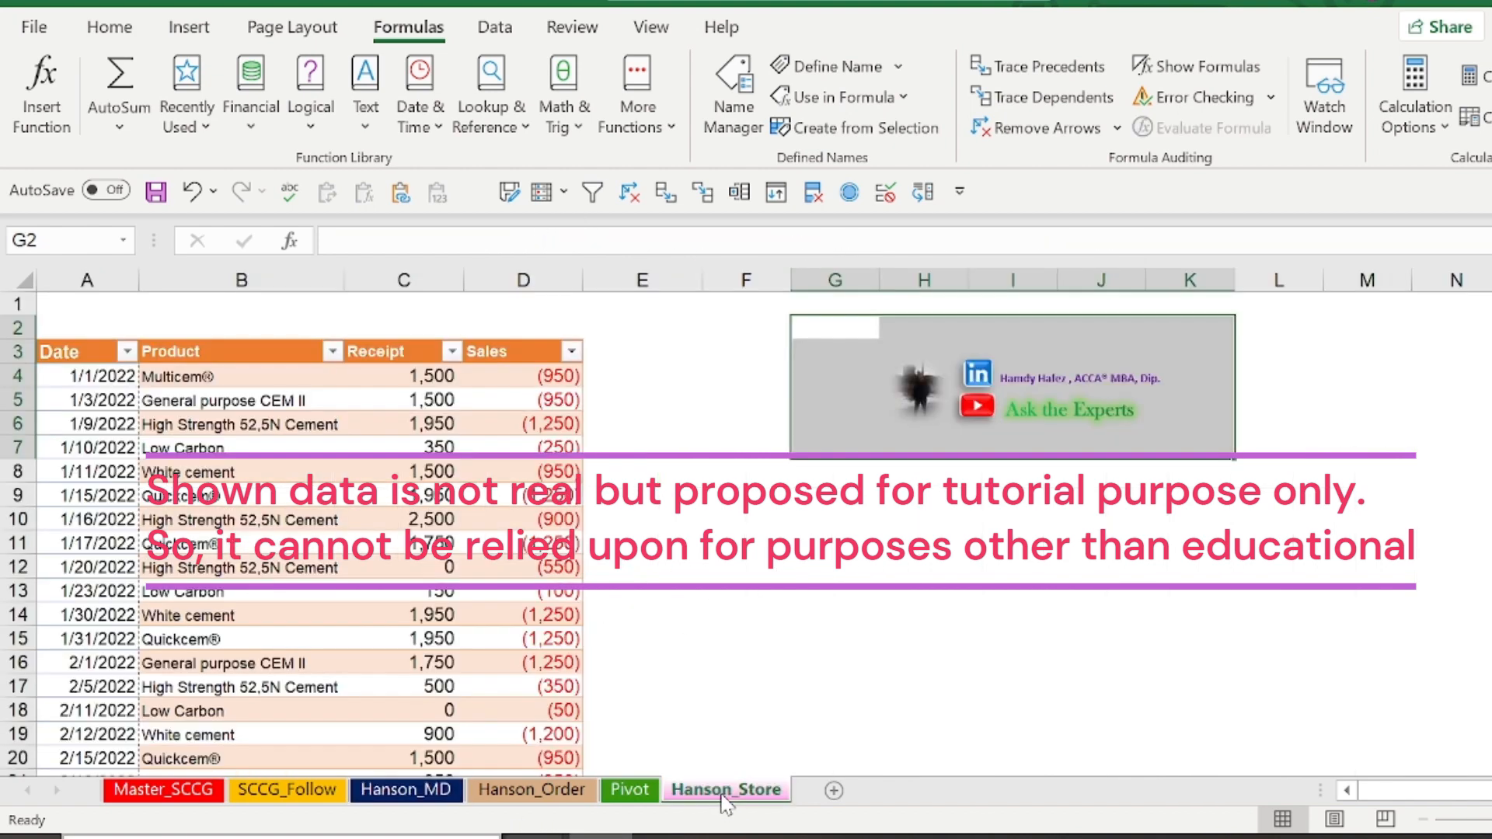
{"action": "left_click", "coordinate": [632, 790]}
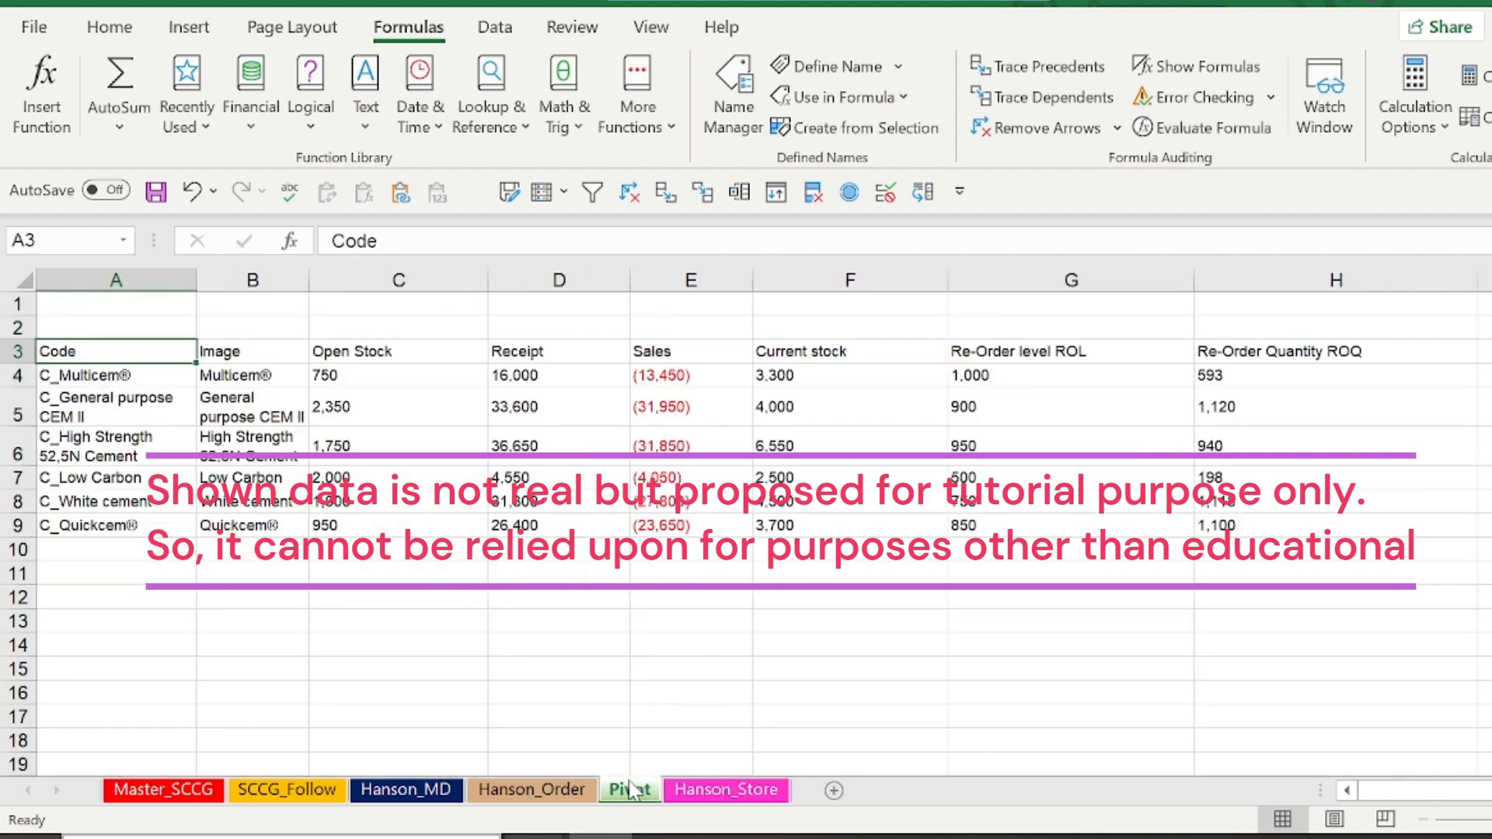
{"action": "left_click", "coordinate": [435, 791]}
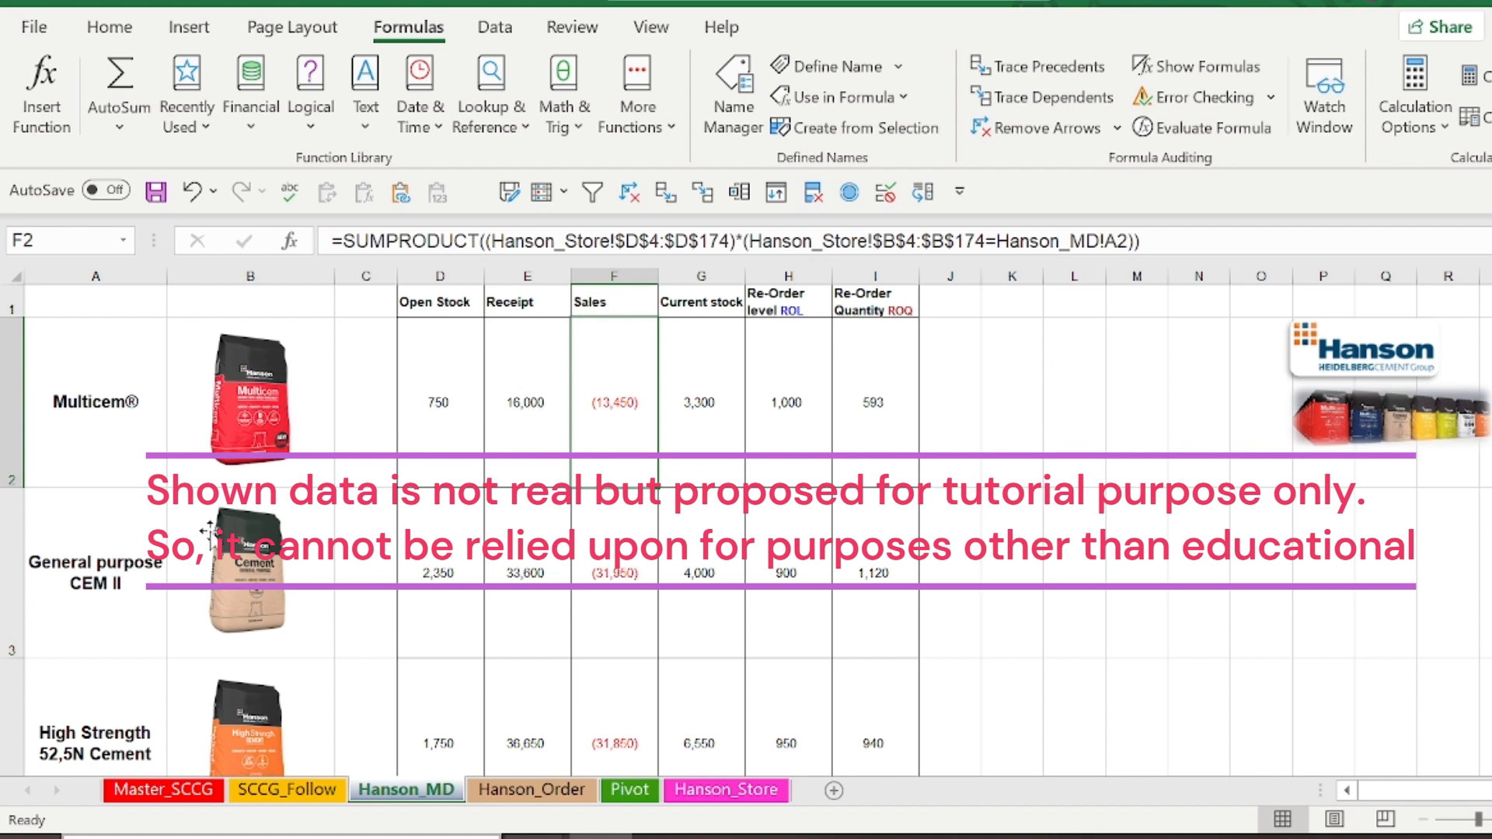
Convert the range A3:H9 on the Pivot sheet into a table with headers
{"action": "left_click", "coordinate": [631, 794]}
{"action": "left_click_drag", "start_coordinate": [159, 354], "coordinate": [1276, 521]}
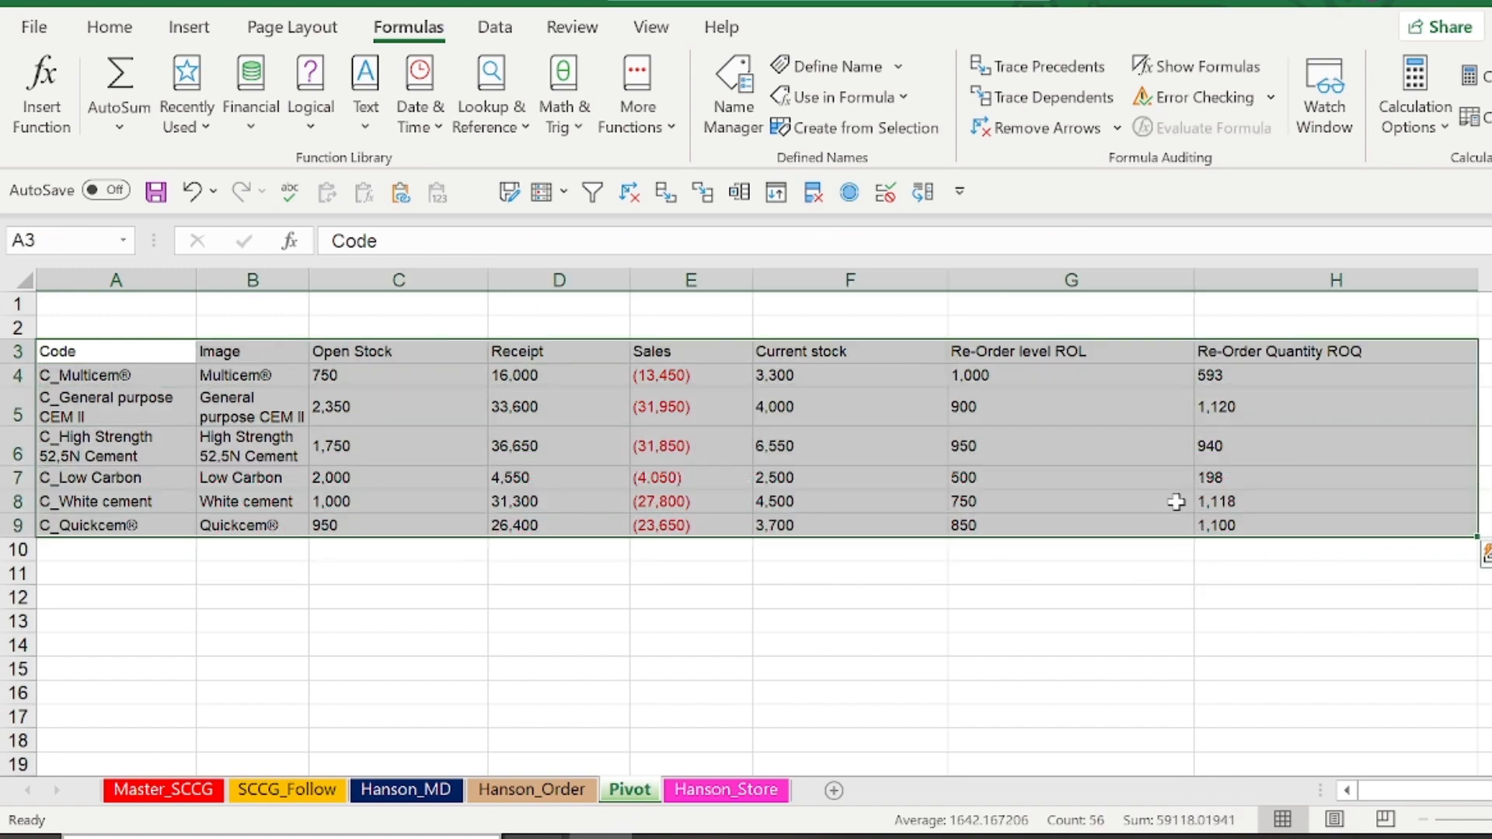
{"action": "left_click", "coordinate": [196, 29]}
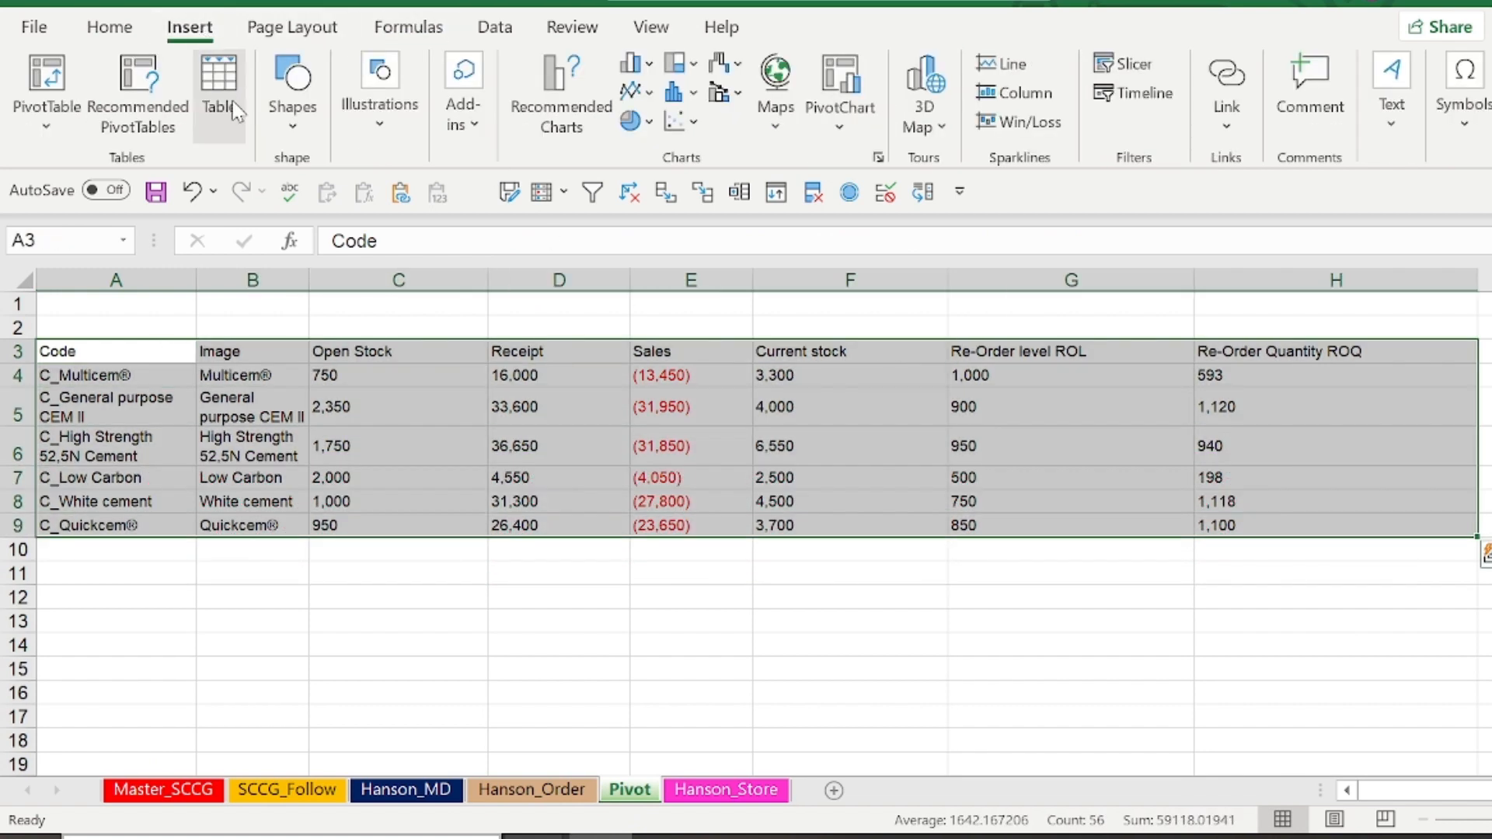
{"action": "left_click", "coordinate": [226, 95]}
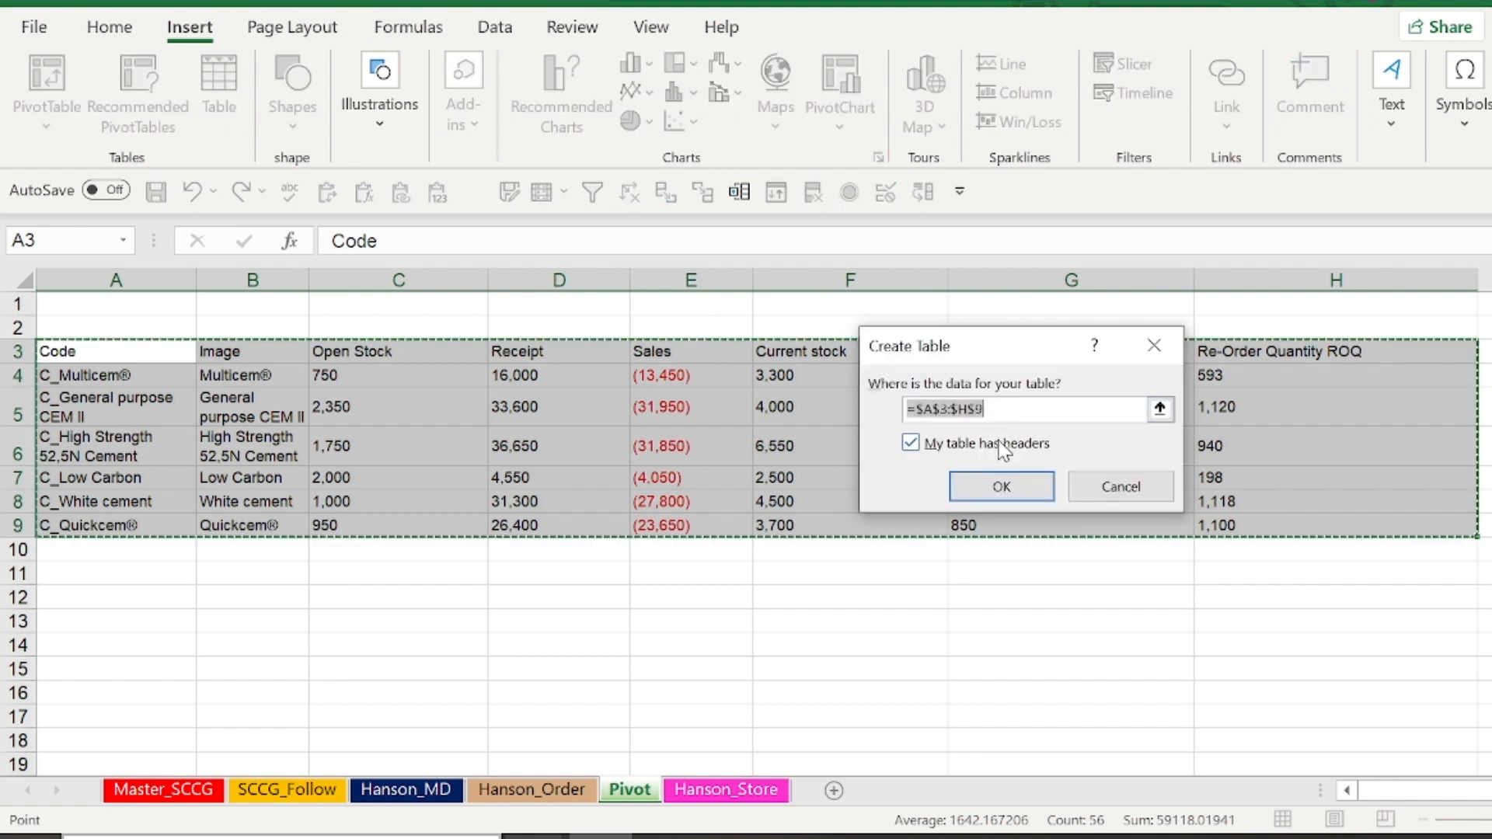
{"action": "left_click", "coordinate": [1000, 486]}
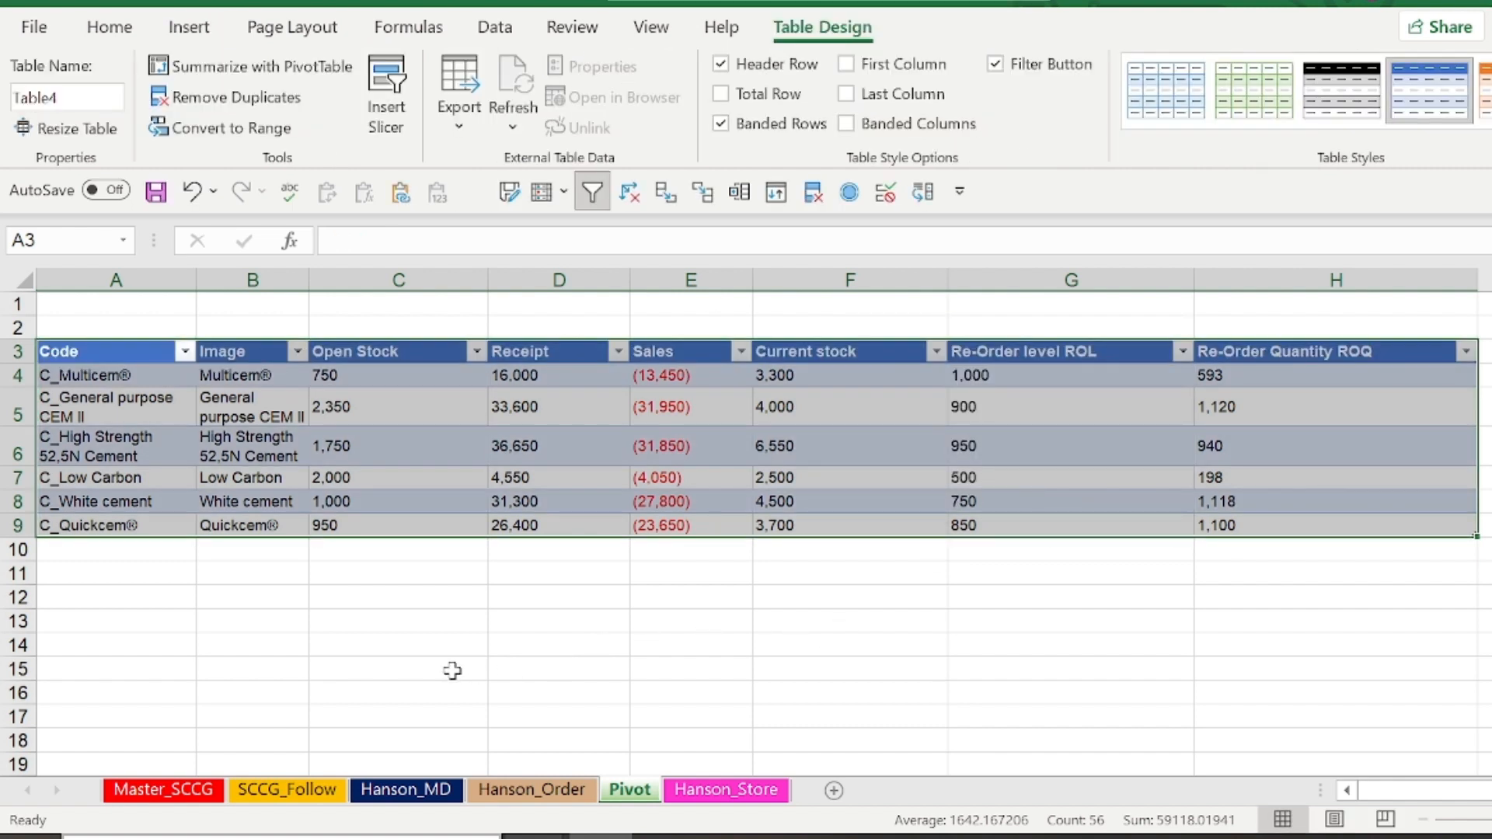
Create a PivotTable from the new table on the existing worksheet at cell A12
{"action": "left_click", "coordinate": [87, 367]}
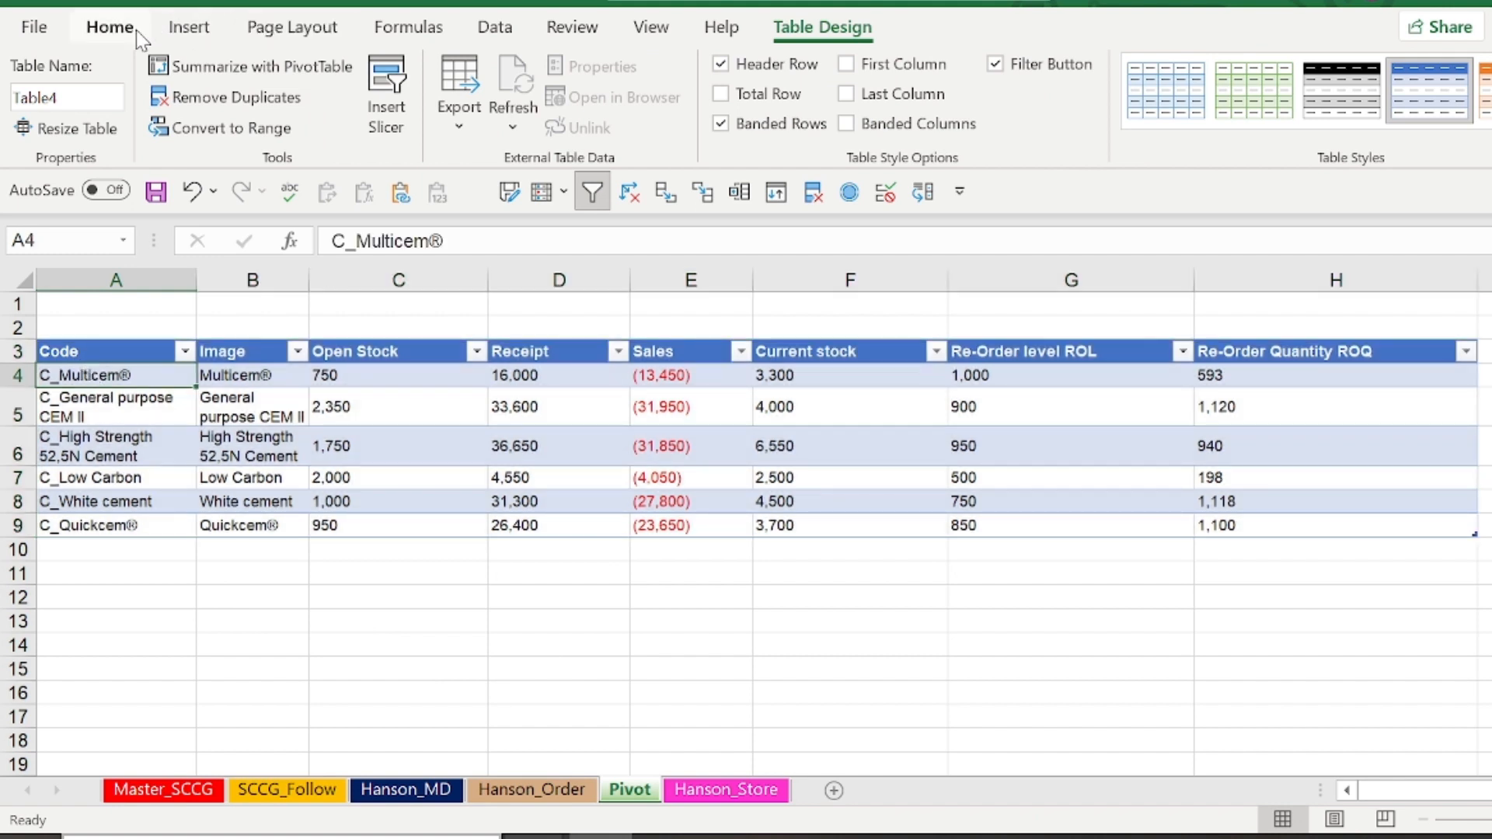
{"action": "left_click", "coordinate": [189, 28]}
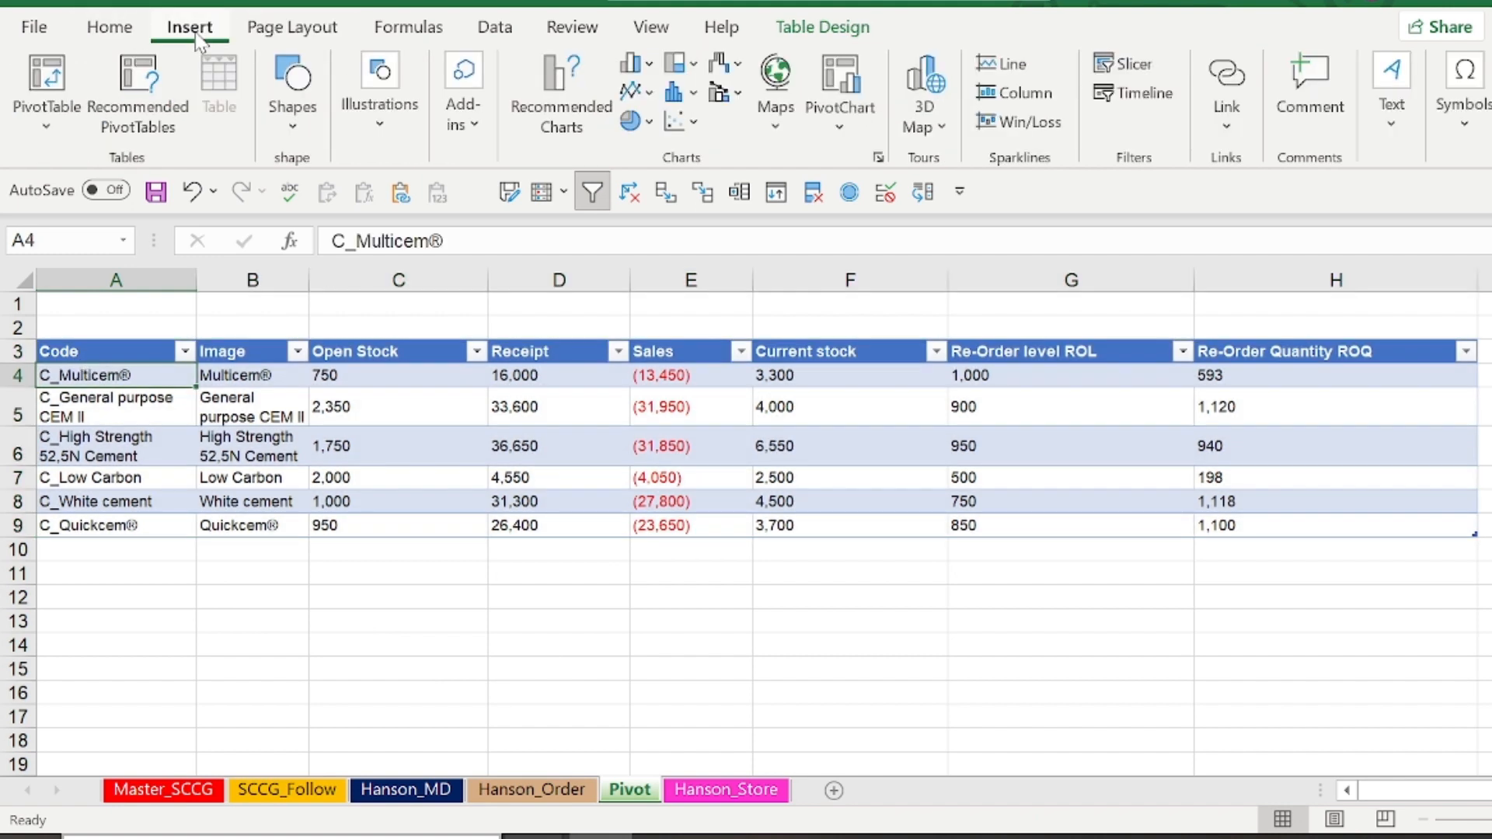
{"action": "left_click", "coordinate": [47, 124]}
{"action": "left_click", "coordinate": [78, 166]}
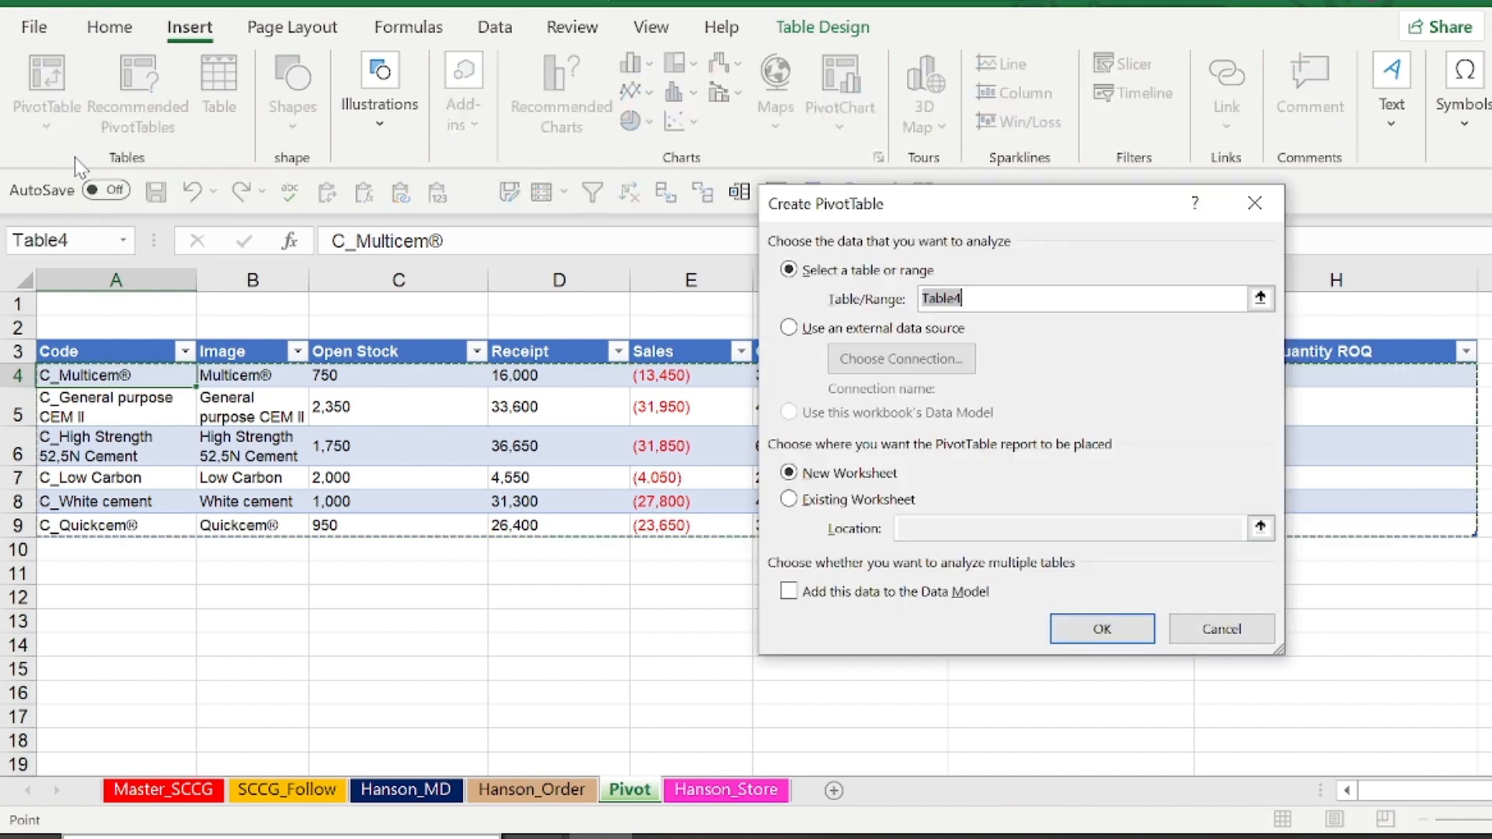
{"action": "left_click", "coordinate": [869, 504]}
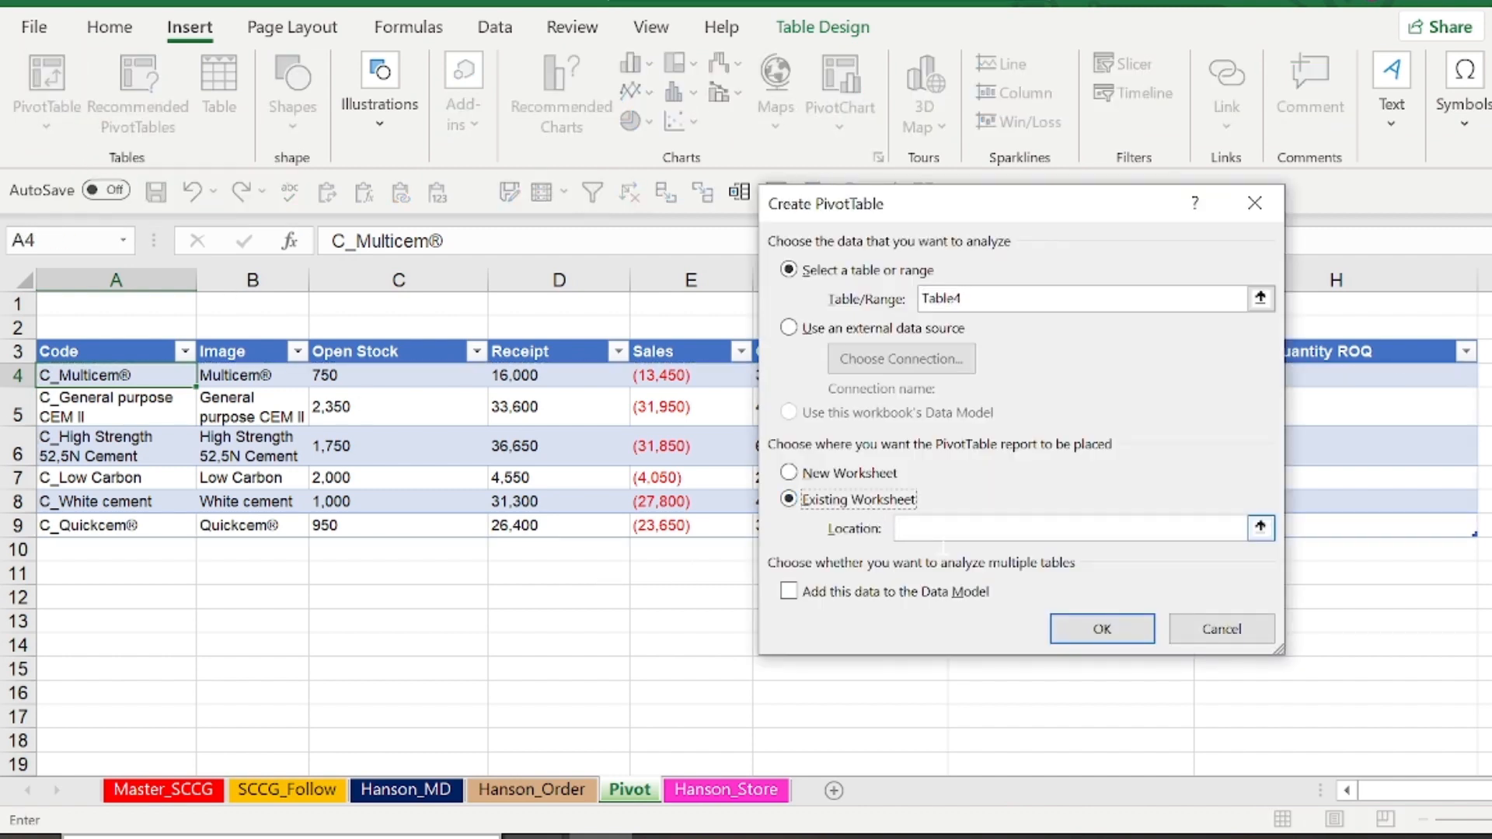
{"action": "left_click", "coordinate": [80, 599]}
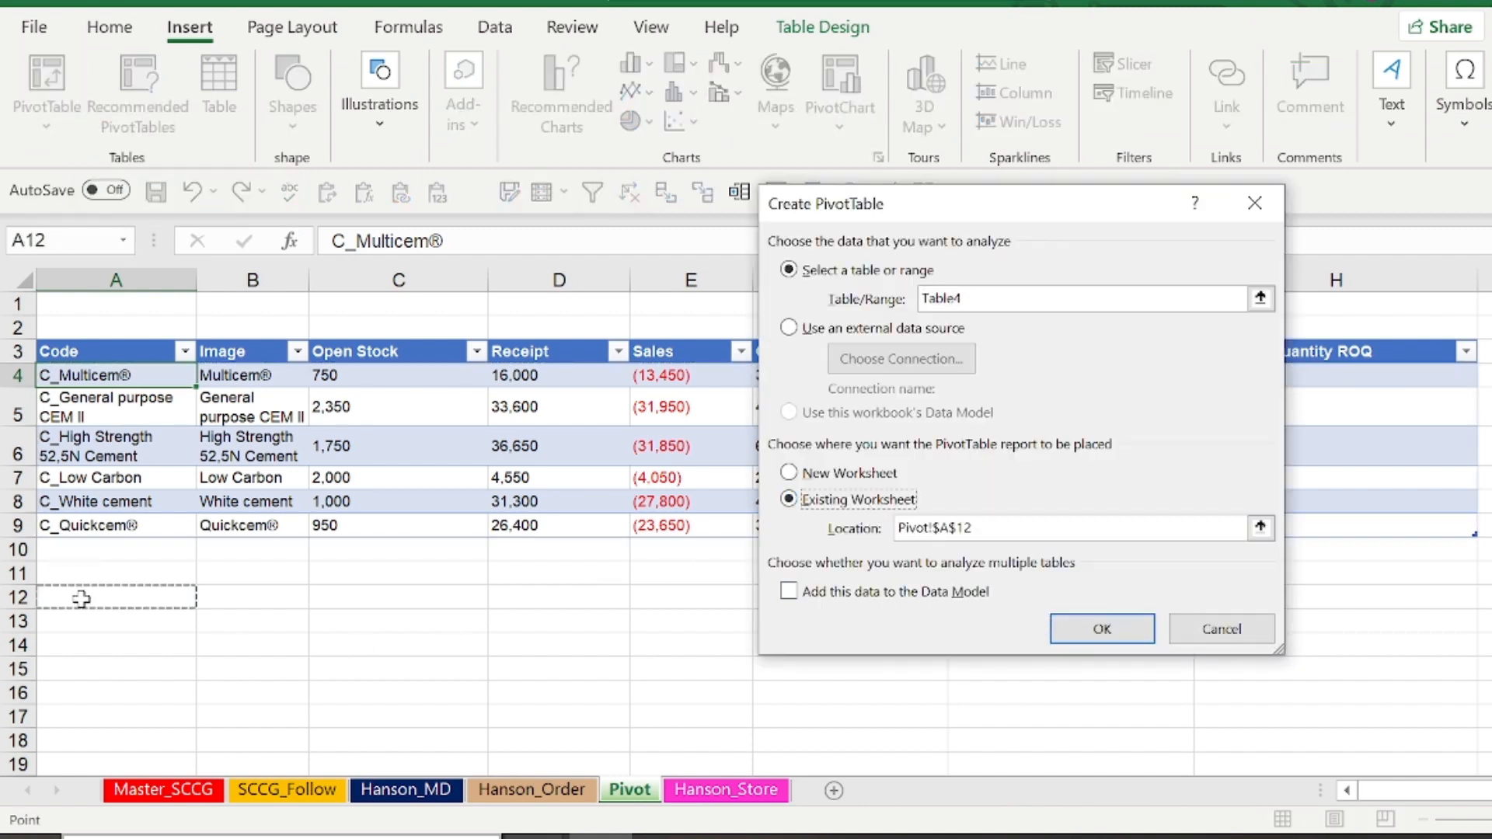
{"action": "left_click", "coordinate": [1102, 629]}
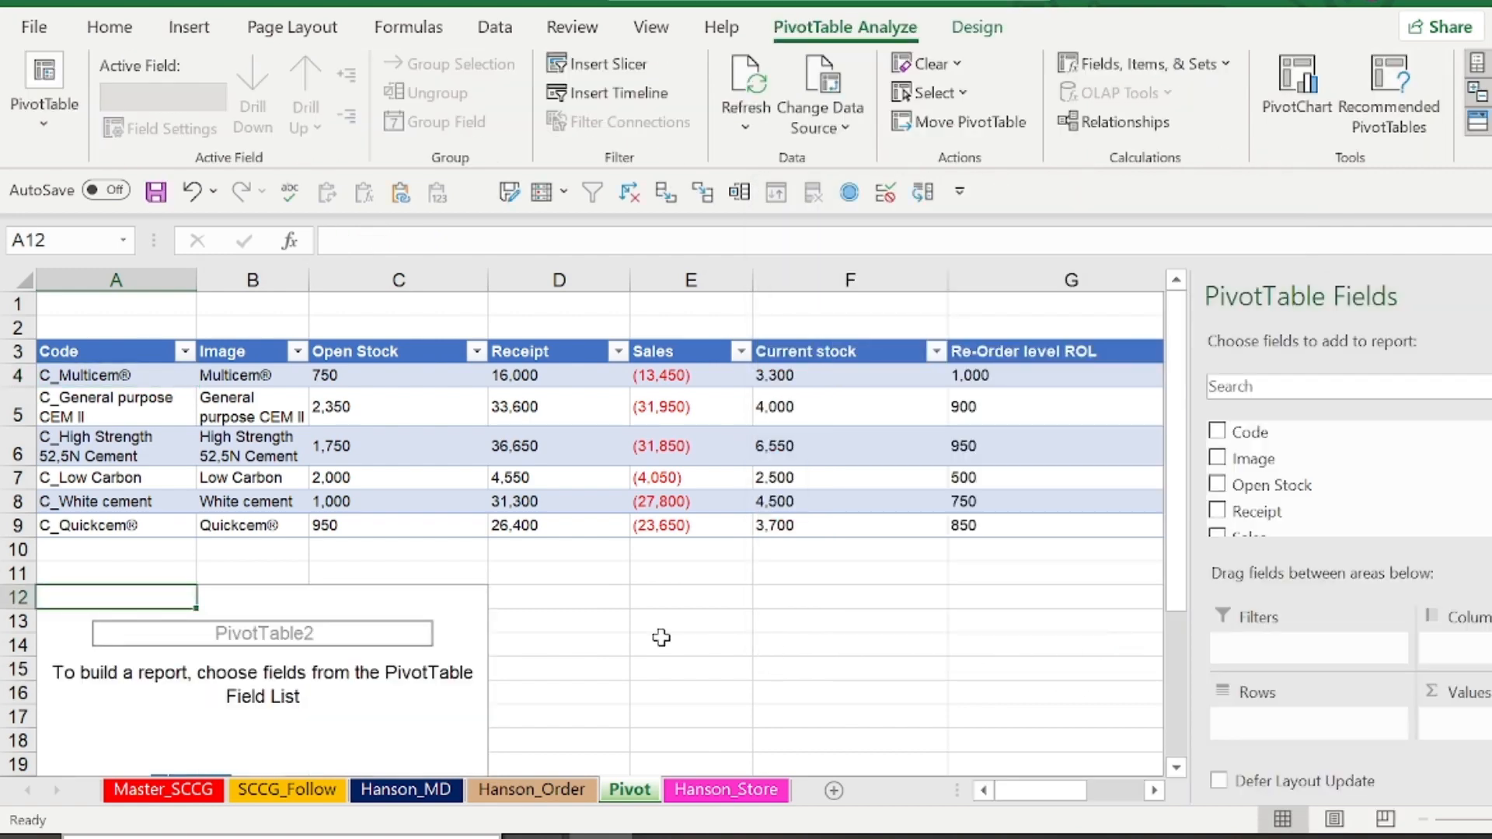
Add Code and Image as PivotTable rows, and Open Stock, Receipt, Sales, Current stock, Re-Order level ROL and Re-Order Quantity ROQ as values
{"action": "left_click", "coordinate": [1216, 432]}
{"action": "left_click", "coordinate": [1217, 459]}
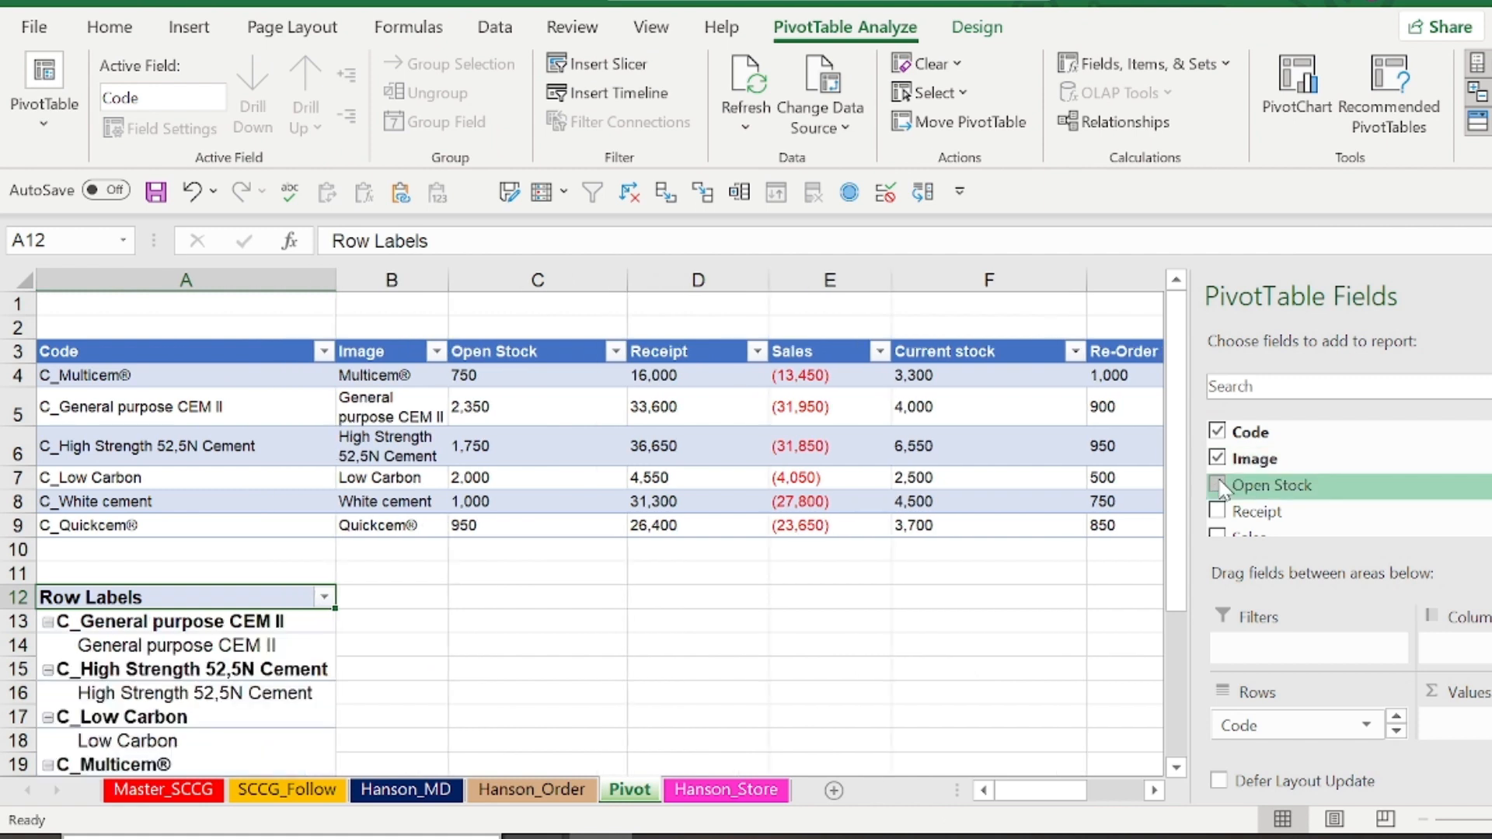
{"action": "left_click", "coordinate": [1216, 484]}
{"action": "left_click", "coordinate": [1217, 511]}
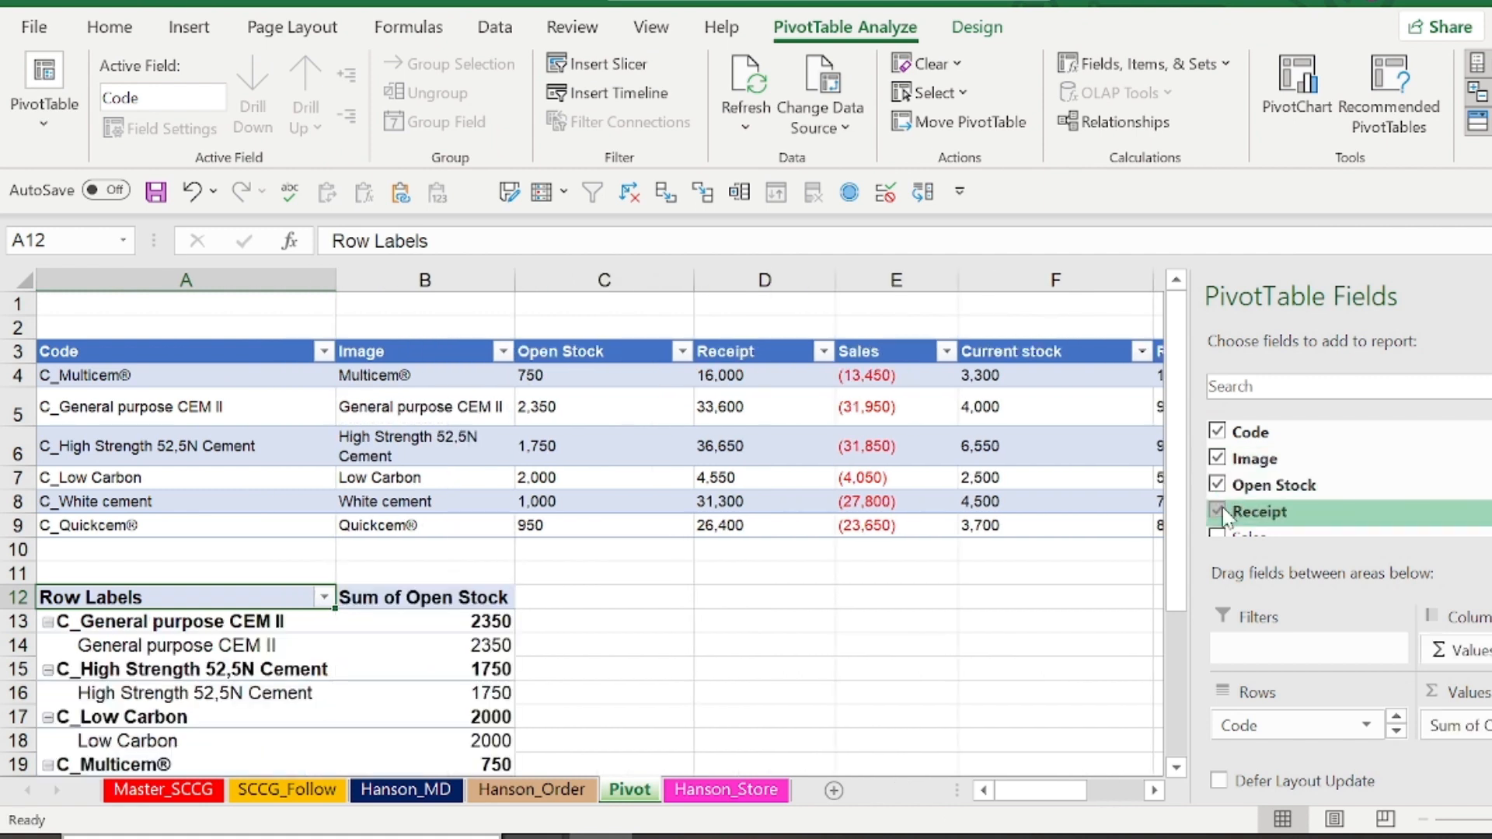
{"action": "scroll", "coordinate": [1268, 501], "scroll_direction": "down", "scroll_amount": 2}
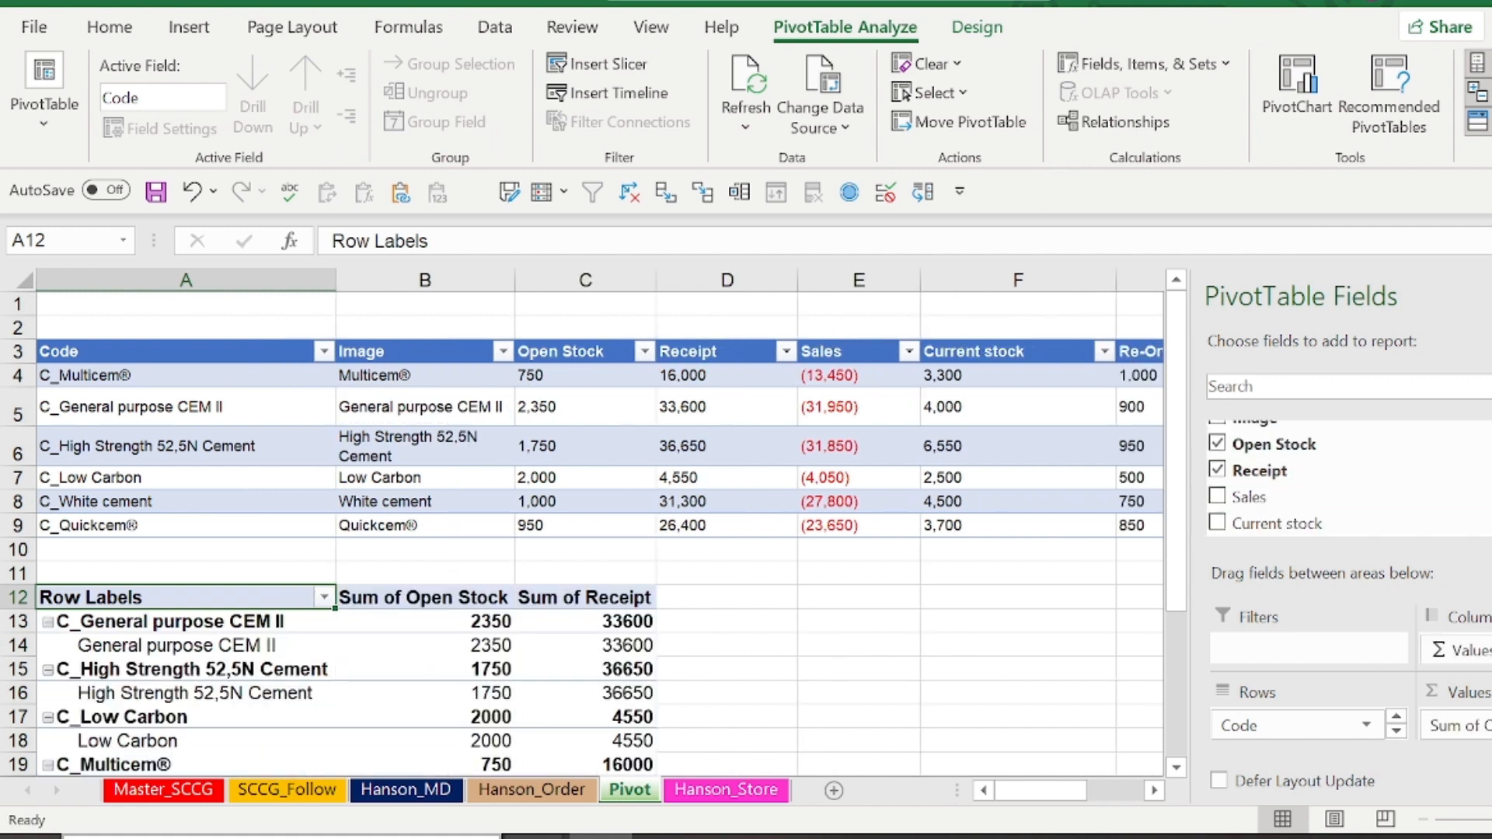
{"action": "left_click", "coordinate": [1217, 497]}
{"action": "left_click", "coordinate": [1216, 523]}
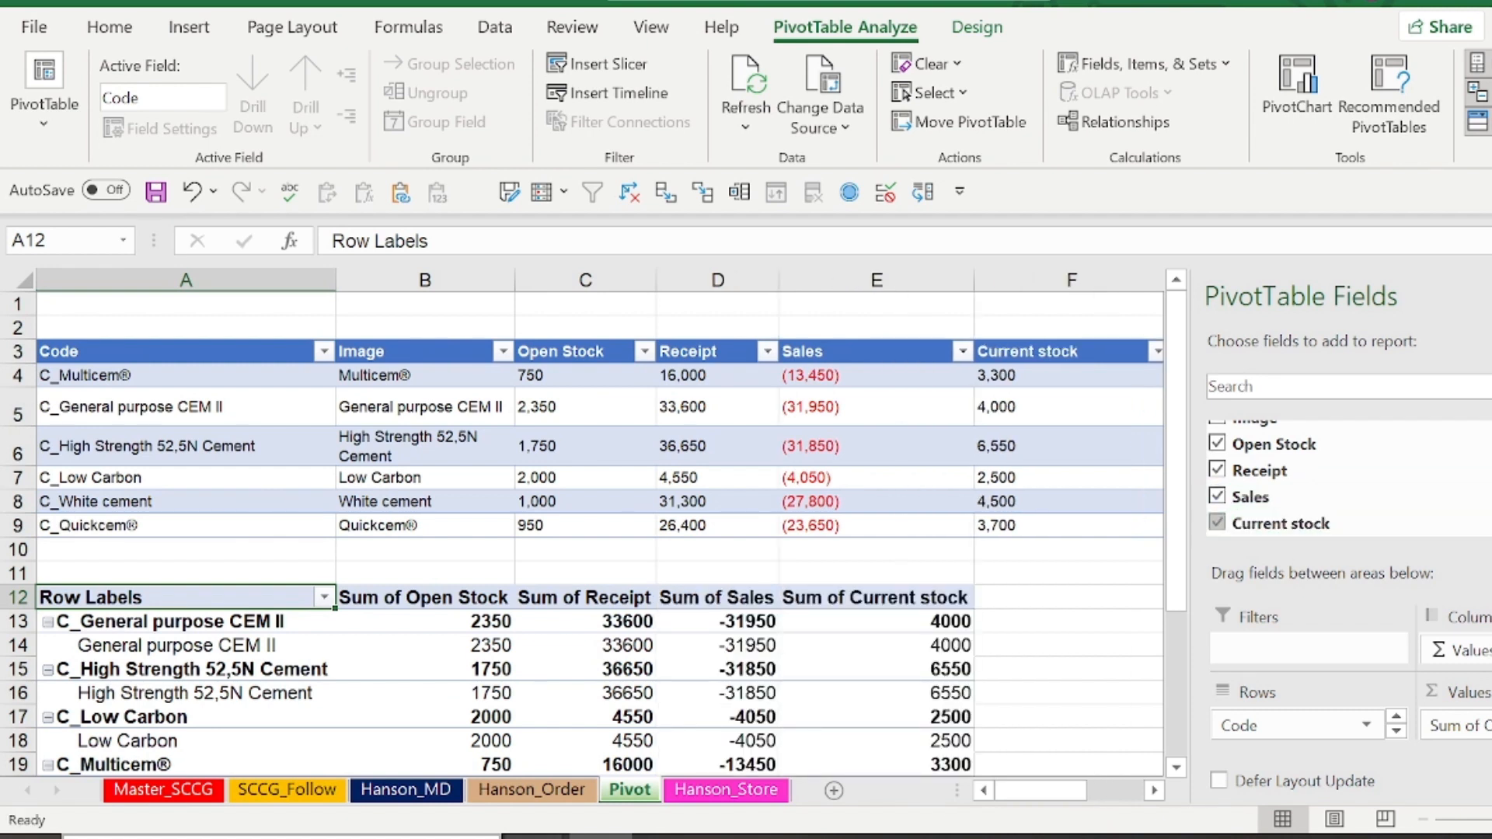
{"action": "scroll", "coordinate": [1237, 474], "scroll_direction": "down", "scroll_amount": 3}
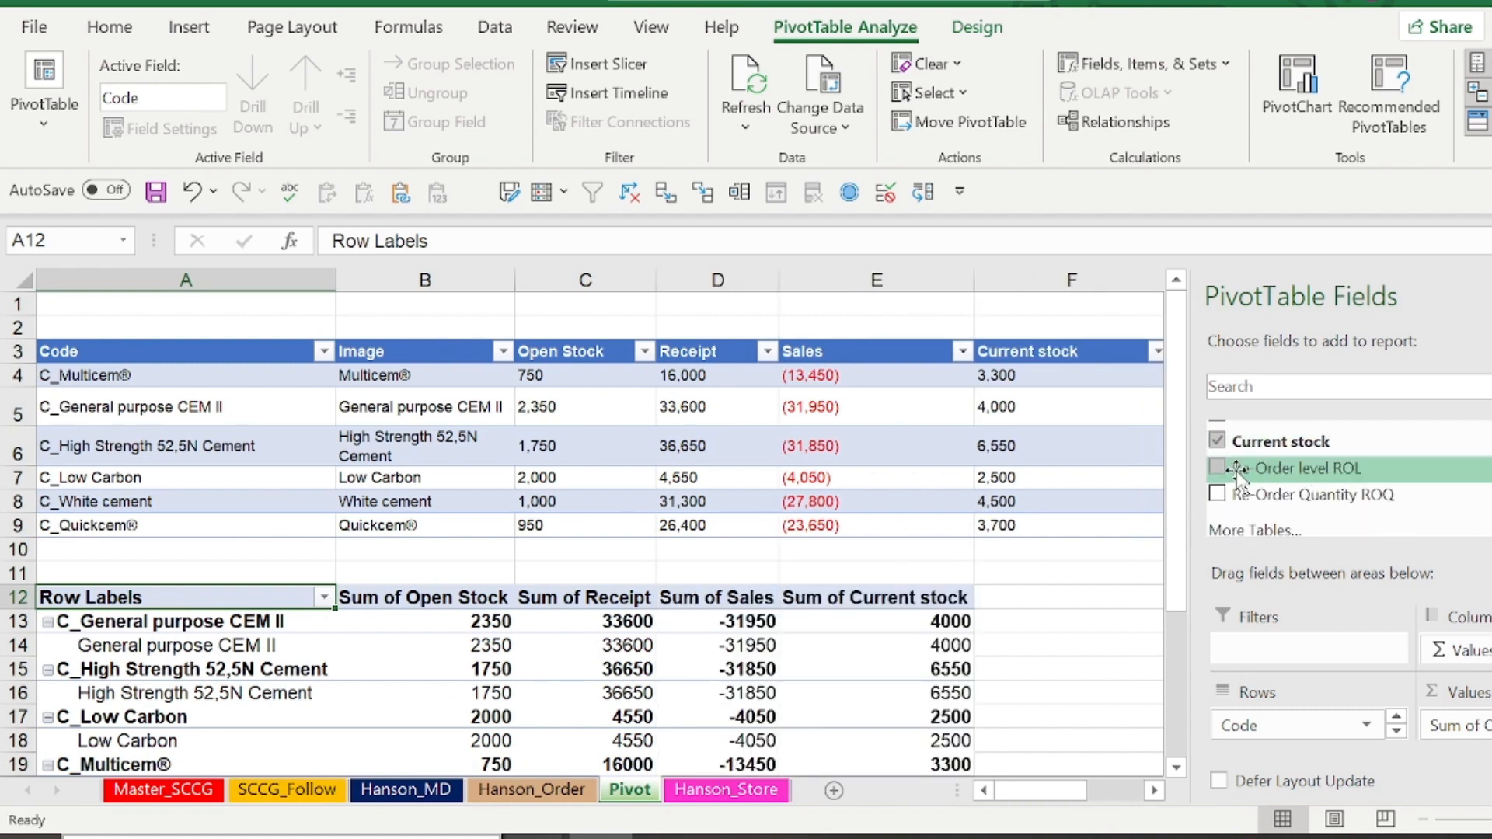
{"action": "left_click", "coordinate": [1218, 468]}
{"action": "left_click", "coordinate": [1220, 495]}
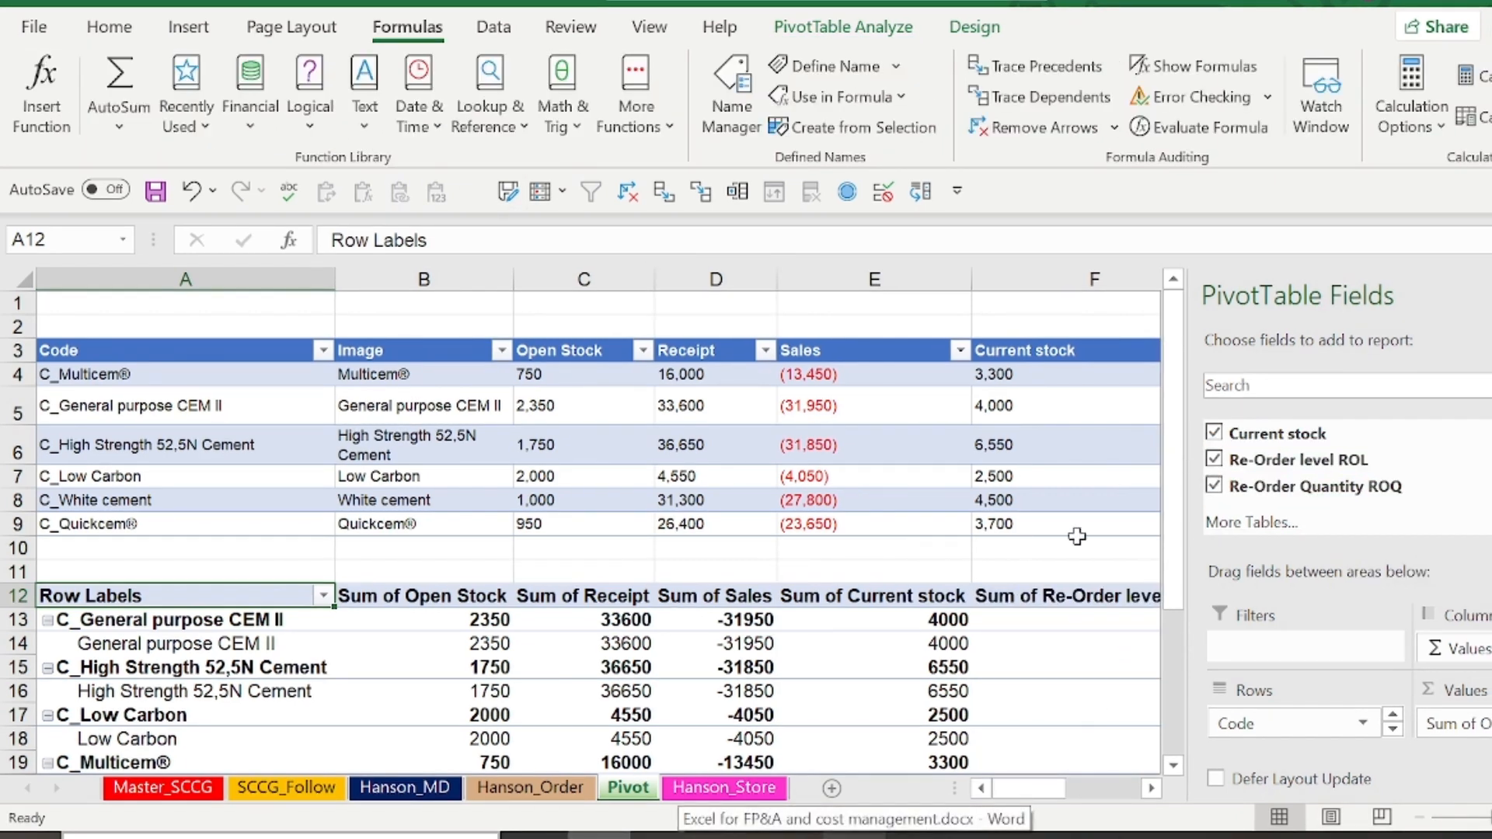
{"action": "scroll", "coordinate": [1321, 478], "scroll_direction": "up", "scroll_amount": 2}
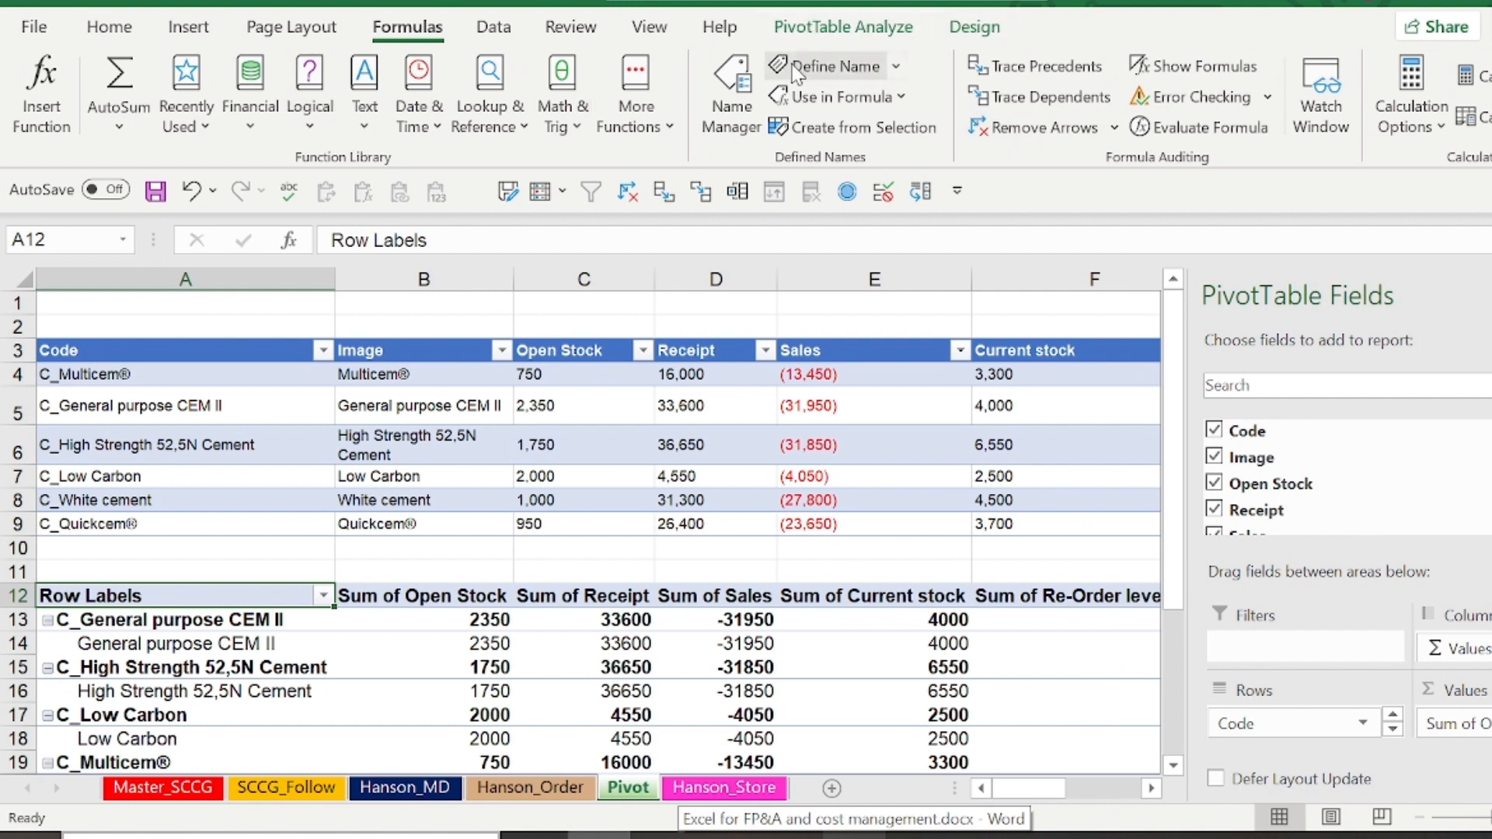
Show the PivotTable in tabular form with grand totals and subtotals turned off
{"action": "left_click", "coordinate": [973, 27]}
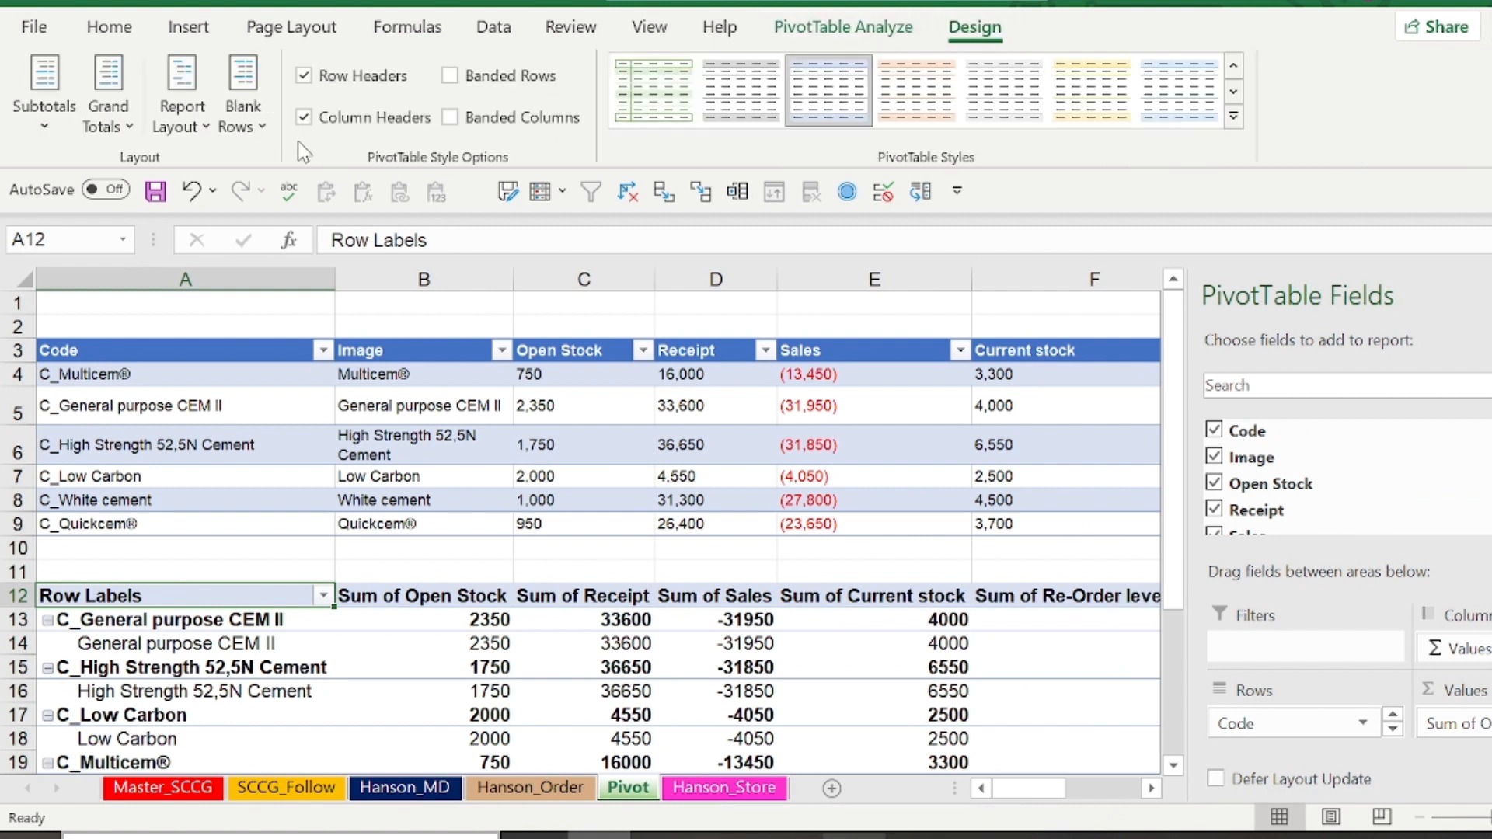
{"action": "left_click", "coordinate": [188, 105]}
{"action": "left_click", "coordinate": [250, 301]}
{"action": "left_click", "coordinate": [117, 101]}
{"action": "left_click", "coordinate": [185, 181]}
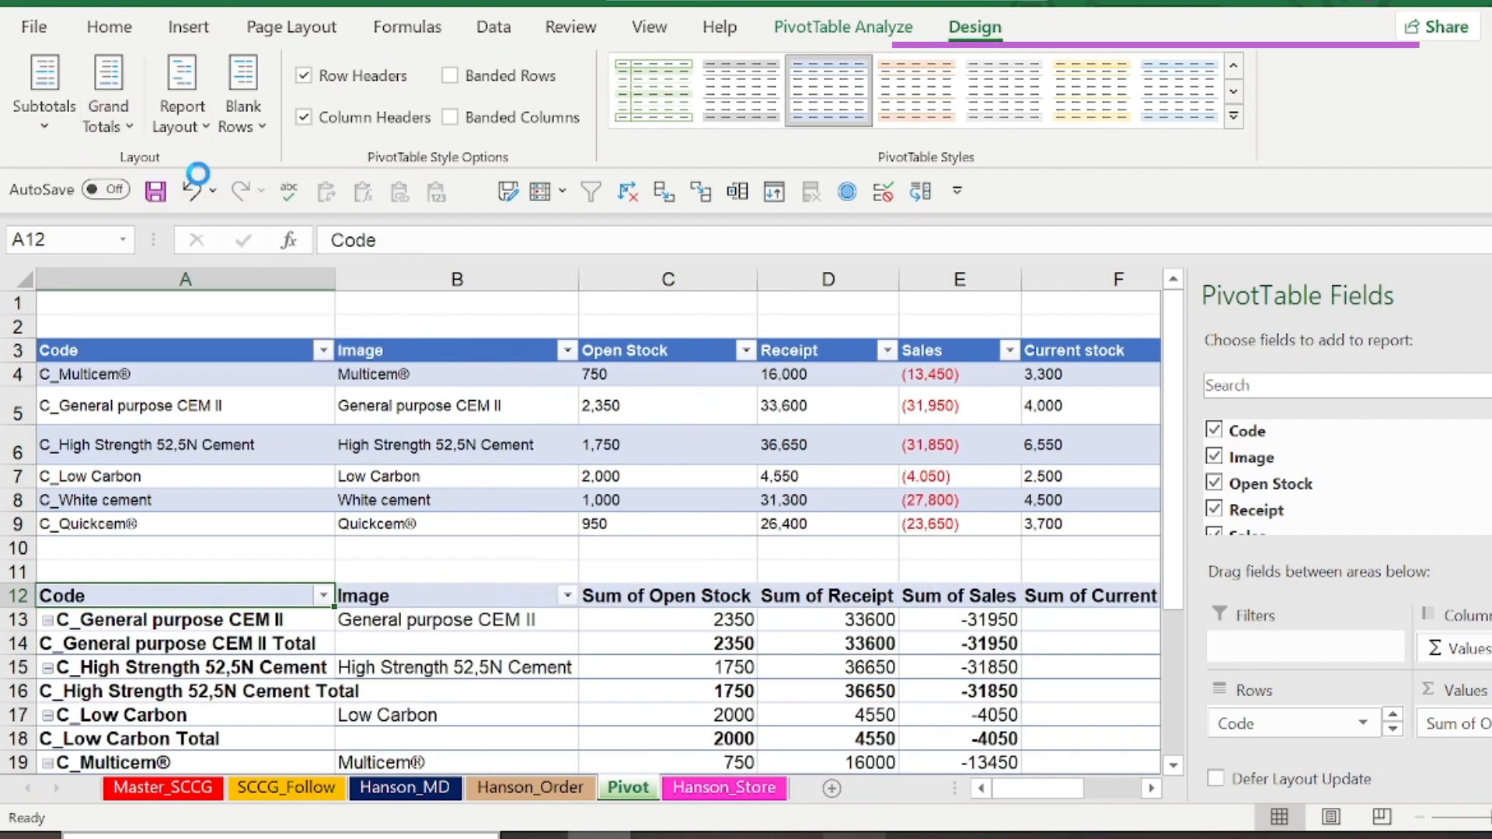
{"action": "left_click", "coordinate": [44, 86]}
{"action": "left_click", "coordinate": [136, 181]}
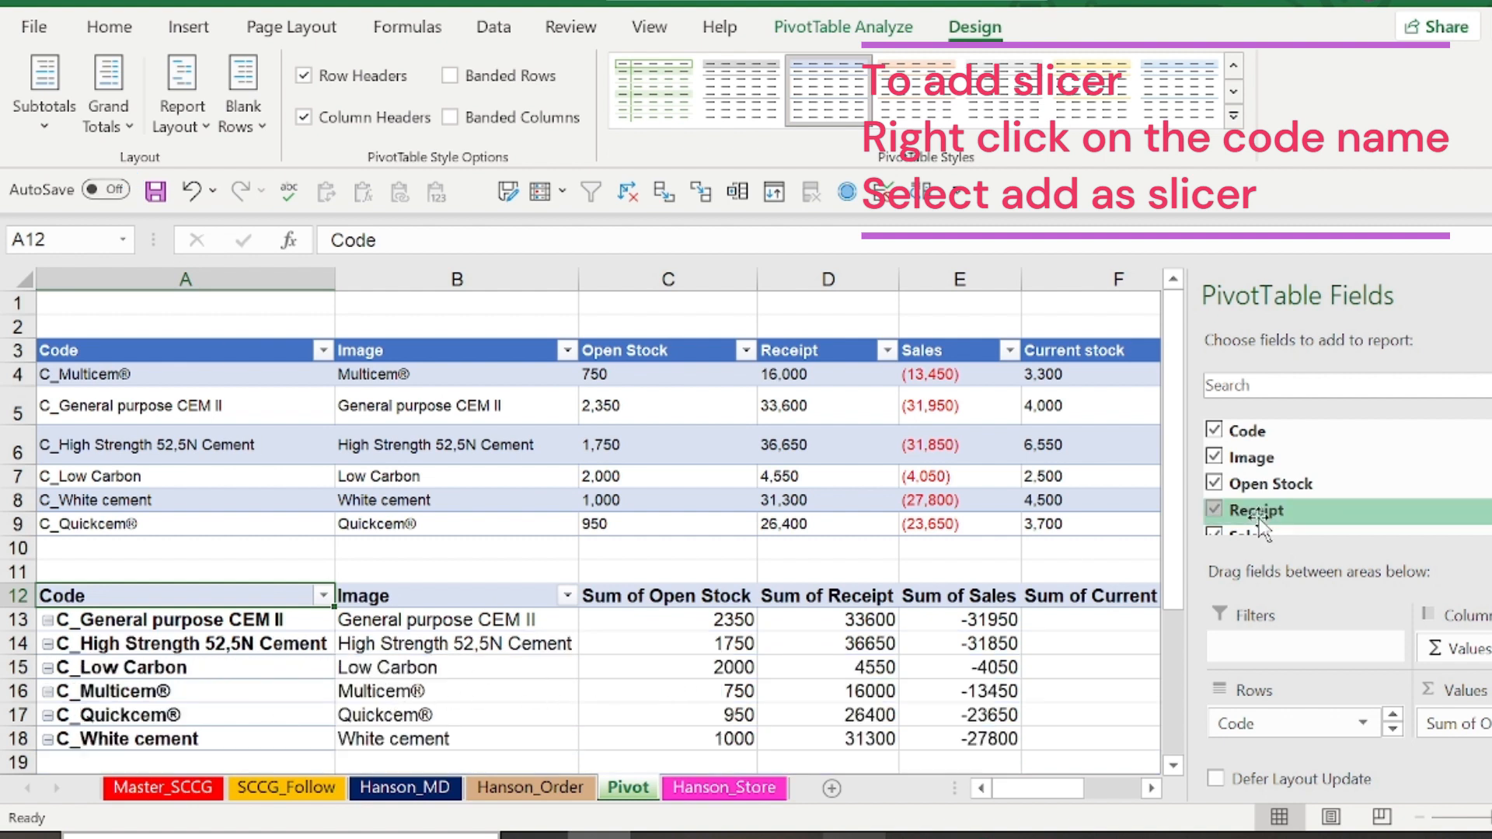
Add a slicer for the Code field of the PivotTable
{"action": "right_click", "coordinate": [1242, 432]}
{"action": "left_click", "coordinate": [1330, 575]}
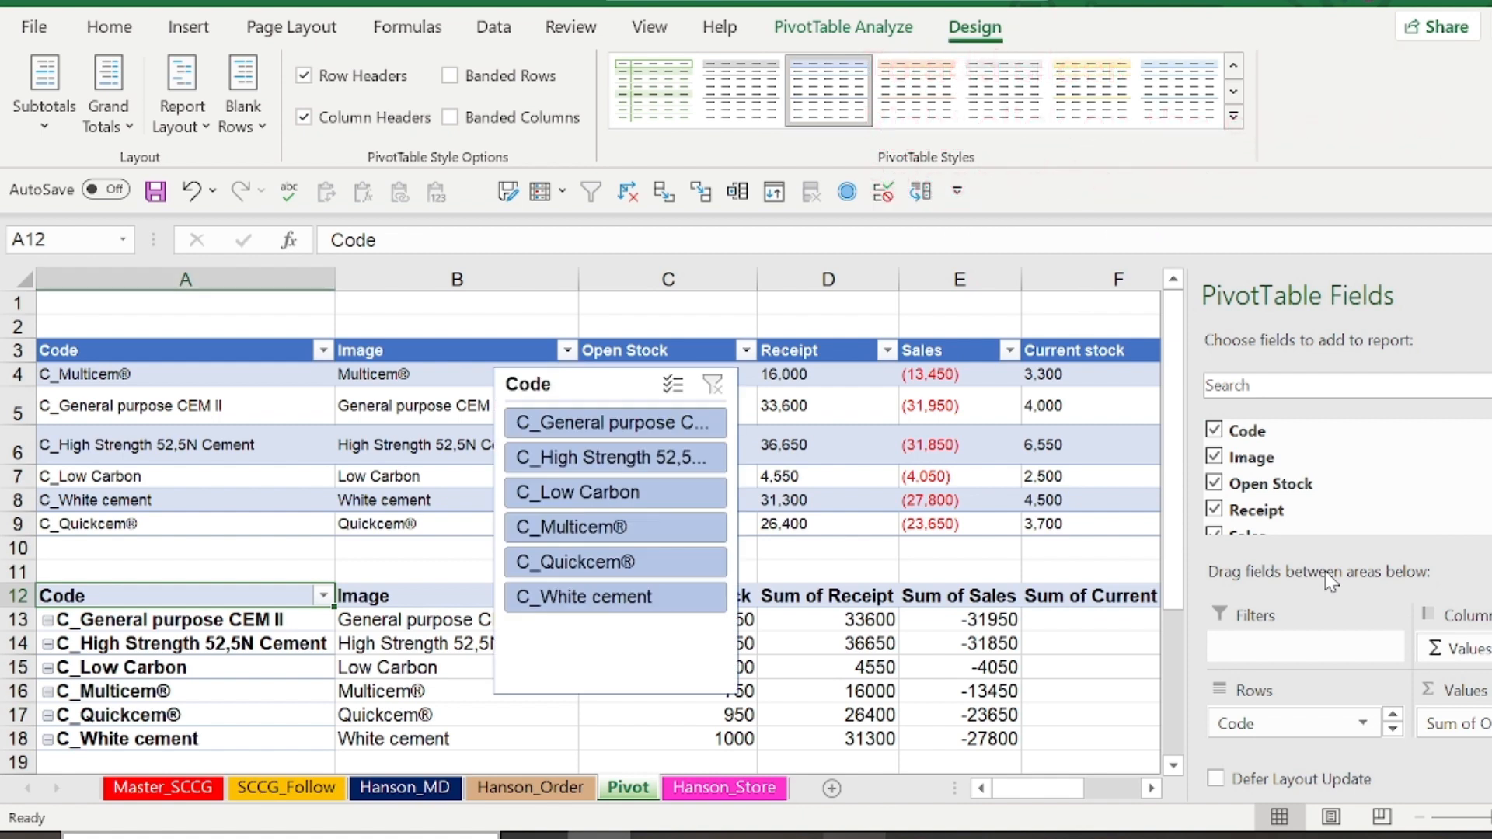
Filter the PivotTable by High Strength 52,5N Cement, Quickcem® and finally Low Carbon with the slicer, and move the slicer over columns E and F
{"action": "left_click", "coordinate": [624, 500]}
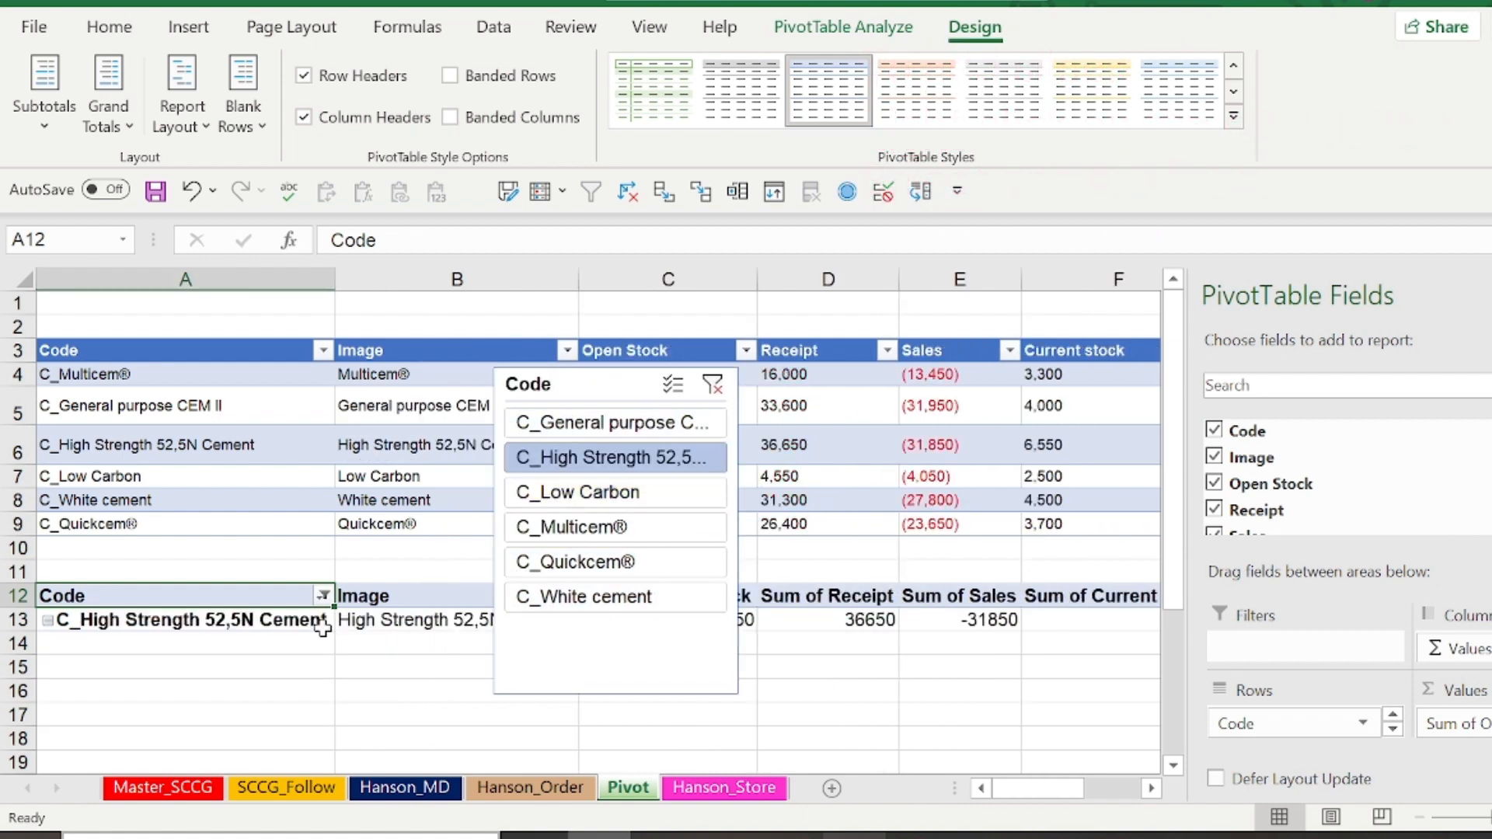
{"action": "left_click", "coordinate": [631, 564]}
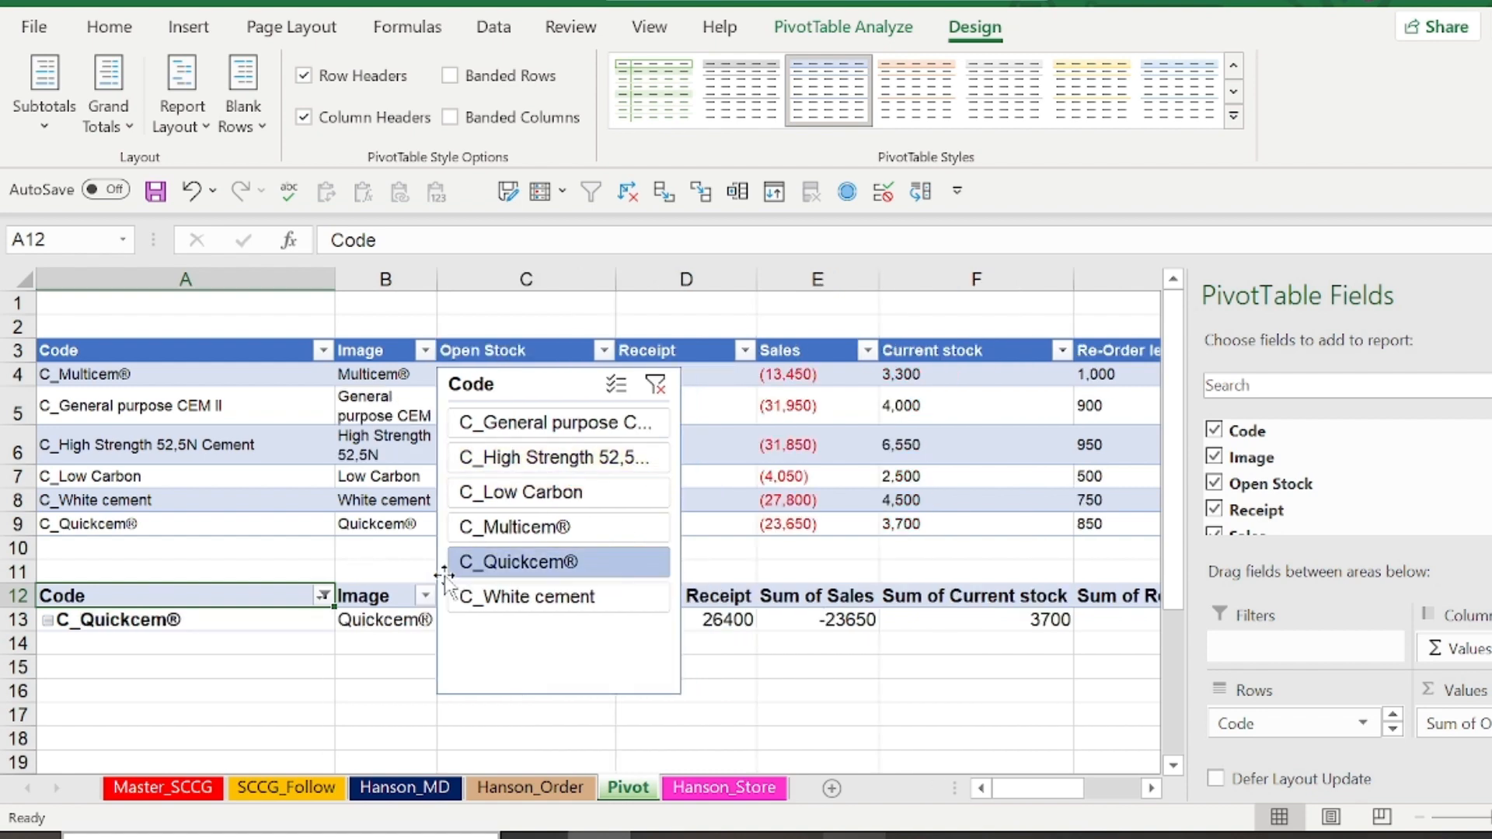
{"action": "left_click", "coordinate": [571, 492]}
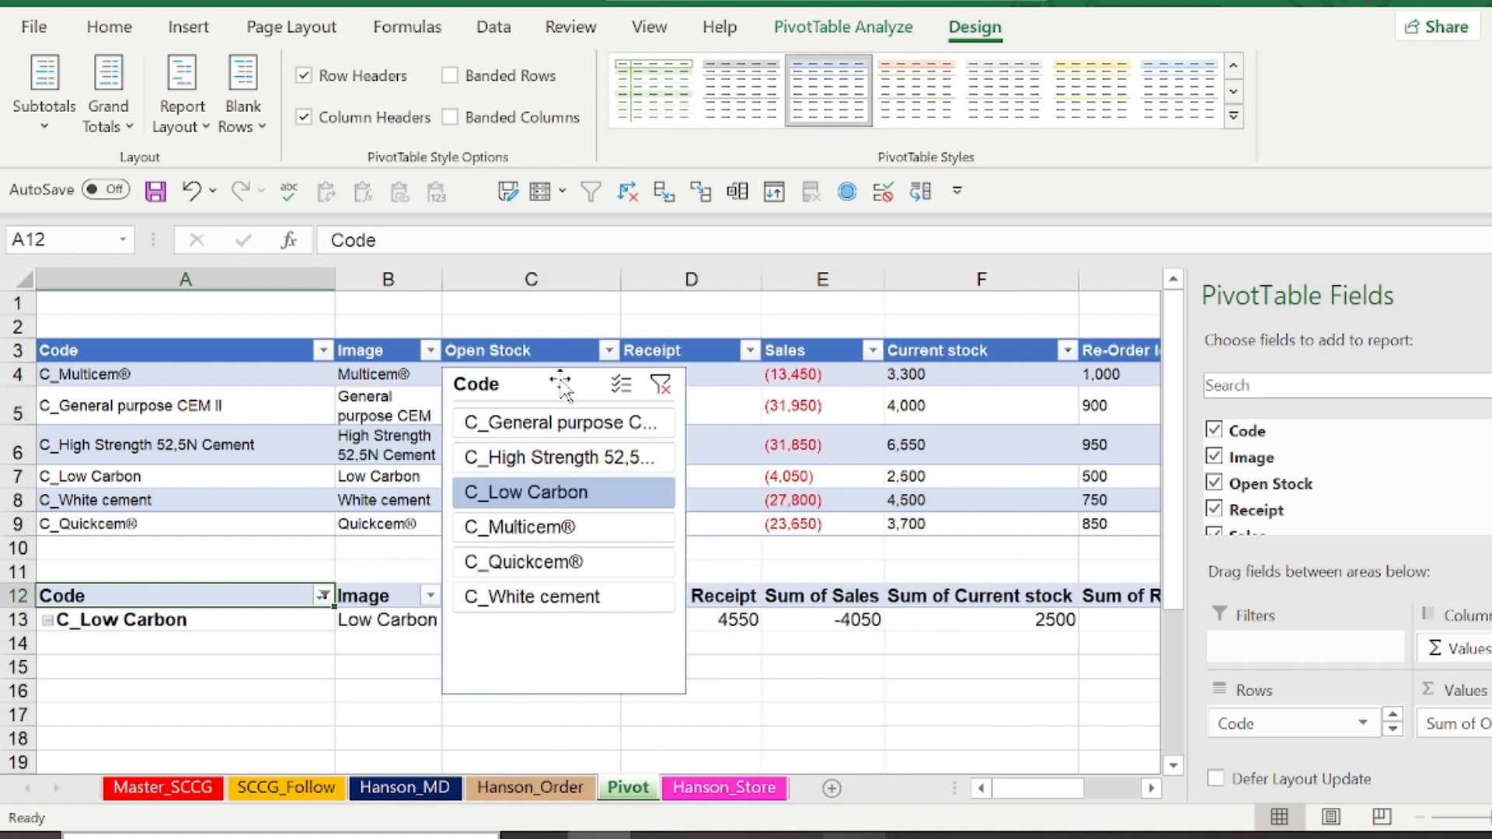
{"action": "left_click_drag", "start_coordinate": [571, 384], "coordinate": [866, 490]}
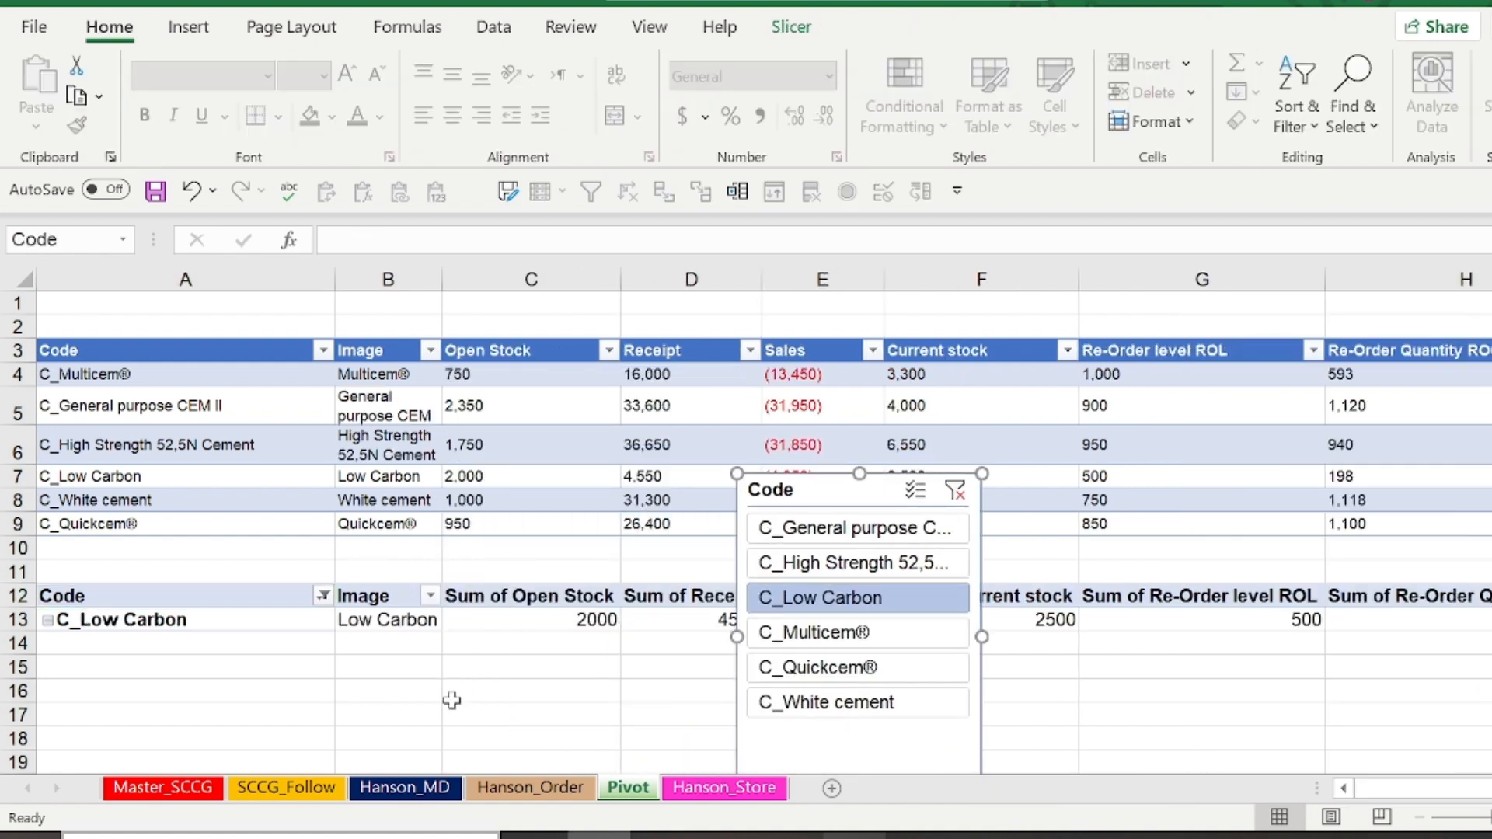
Start an XLOOKUP formula in cell C16 with the absolute reference $B$13 as its lookup value
{"action": "left_click", "coordinate": [455, 695]}
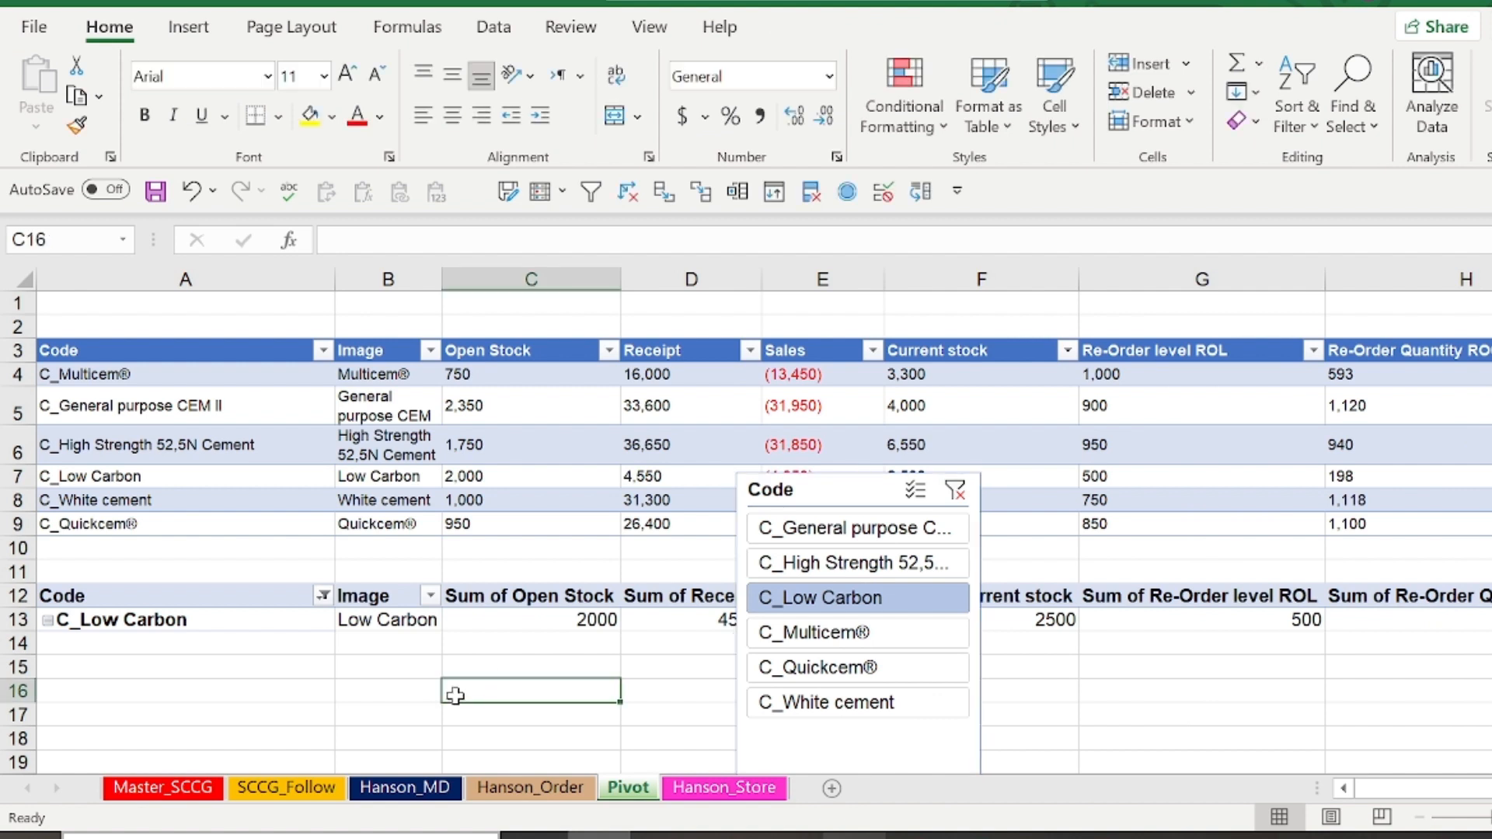
{"action": "type", "text": "=xl"}
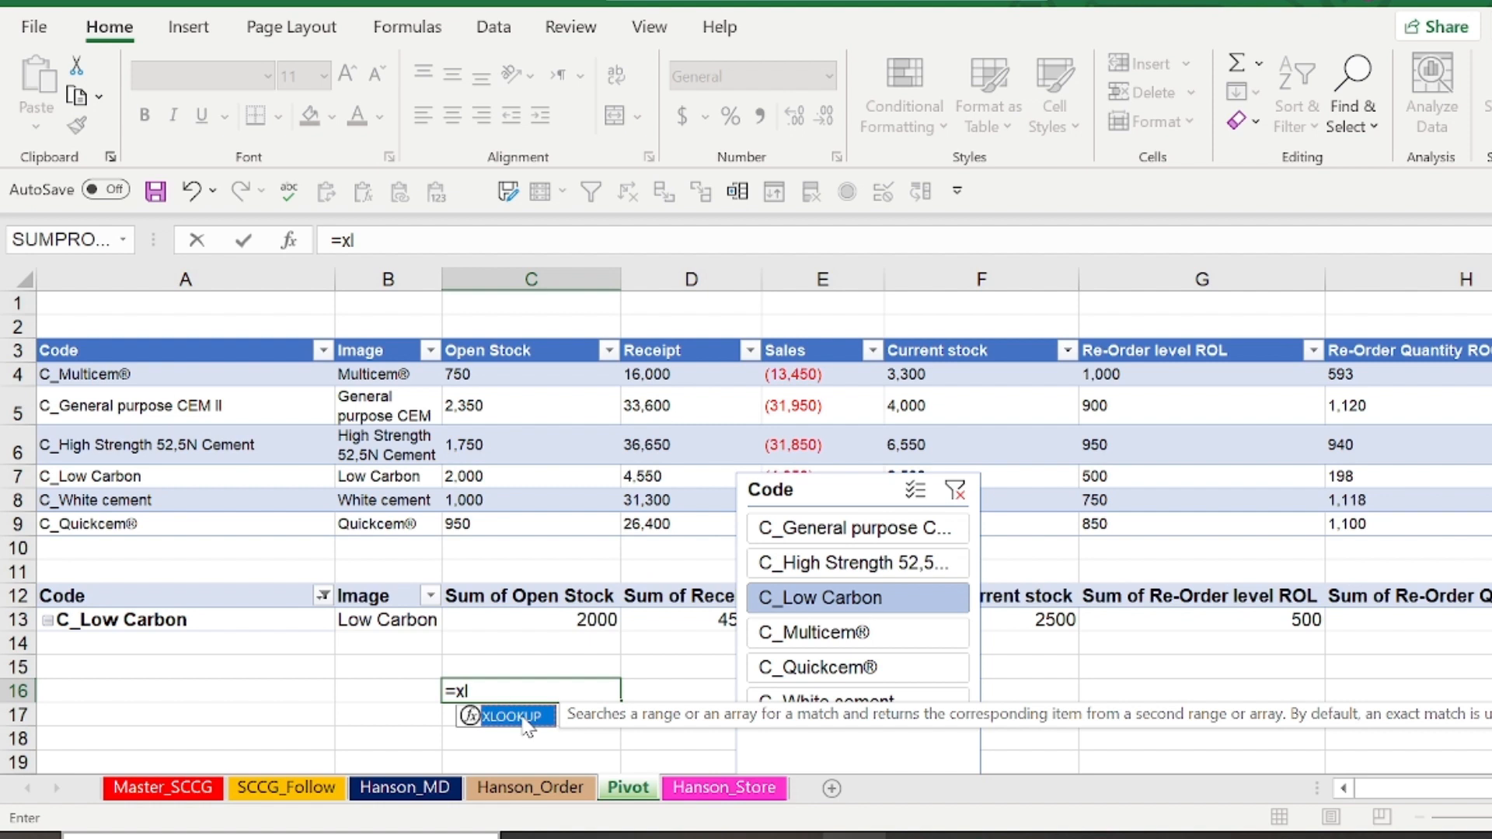
{"action": "double_click", "coordinate": [523, 719]}
{"action": "left_click", "coordinate": [384, 619]}
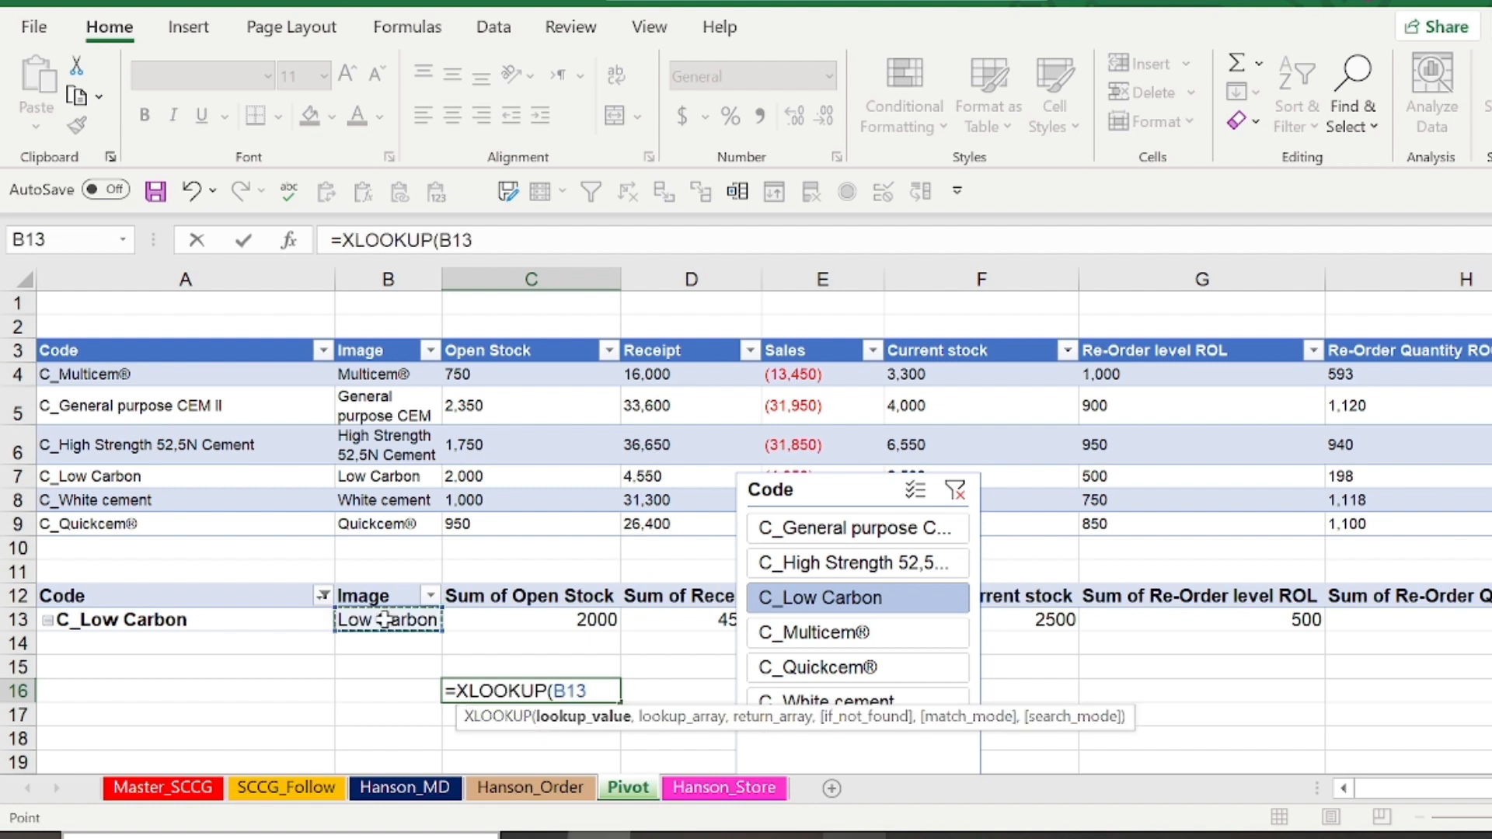
{"action": "key", "text": "F4"}
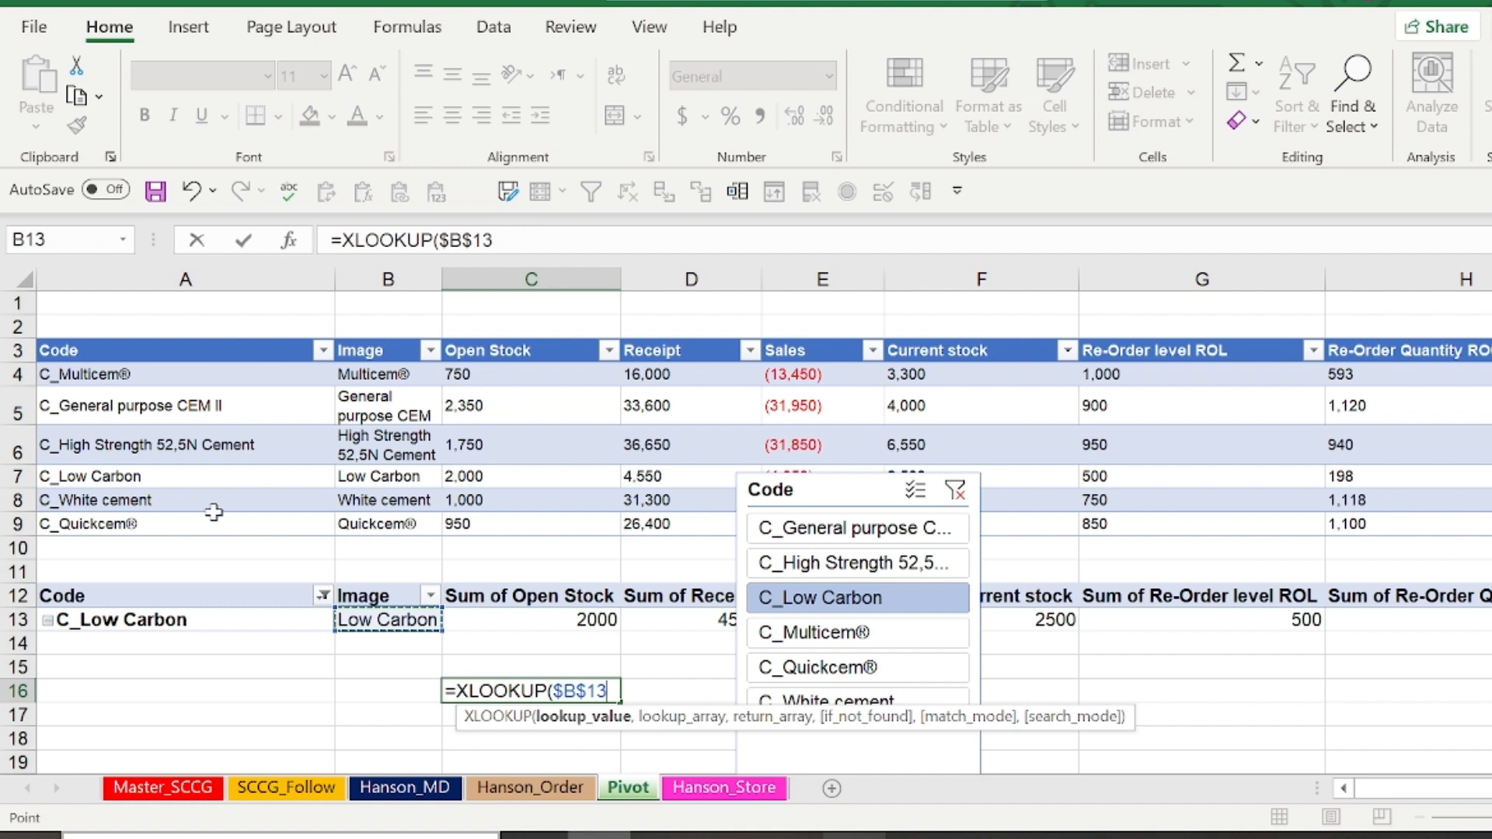
{"action": "type", "text": ","}
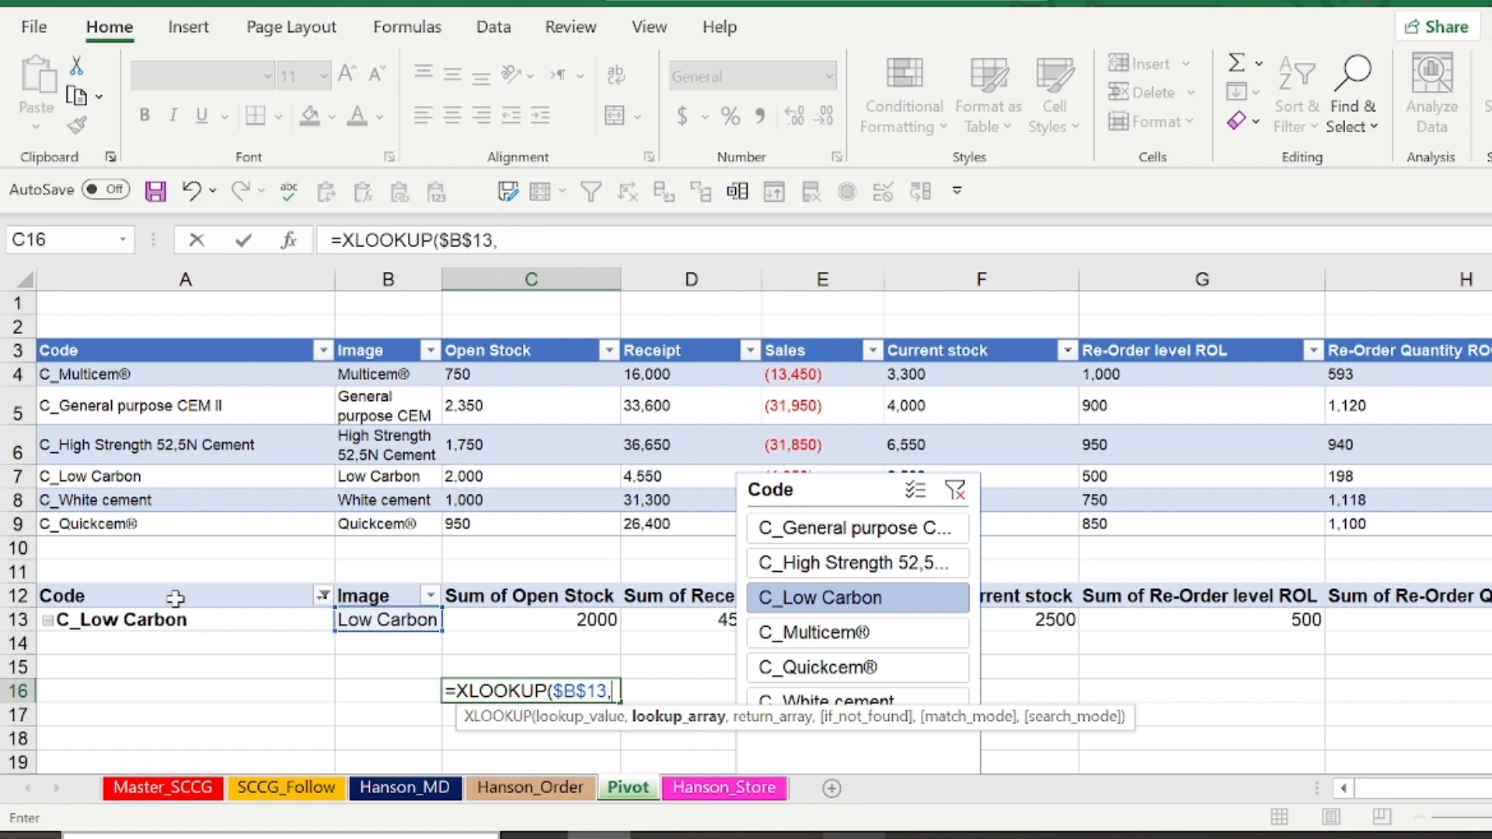
Complete the XLOOKUP with lookup array Hanson_MD!$A$2:$A$7 and return array Hanson_MD!$B$2:$B$7
{"action": "left_click", "coordinate": [373, 788]}
{"action": "left_click_drag", "start_coordinate": [117, 381], "coordinate": [133, 411]}
{"action": "key", "text": "F4"}
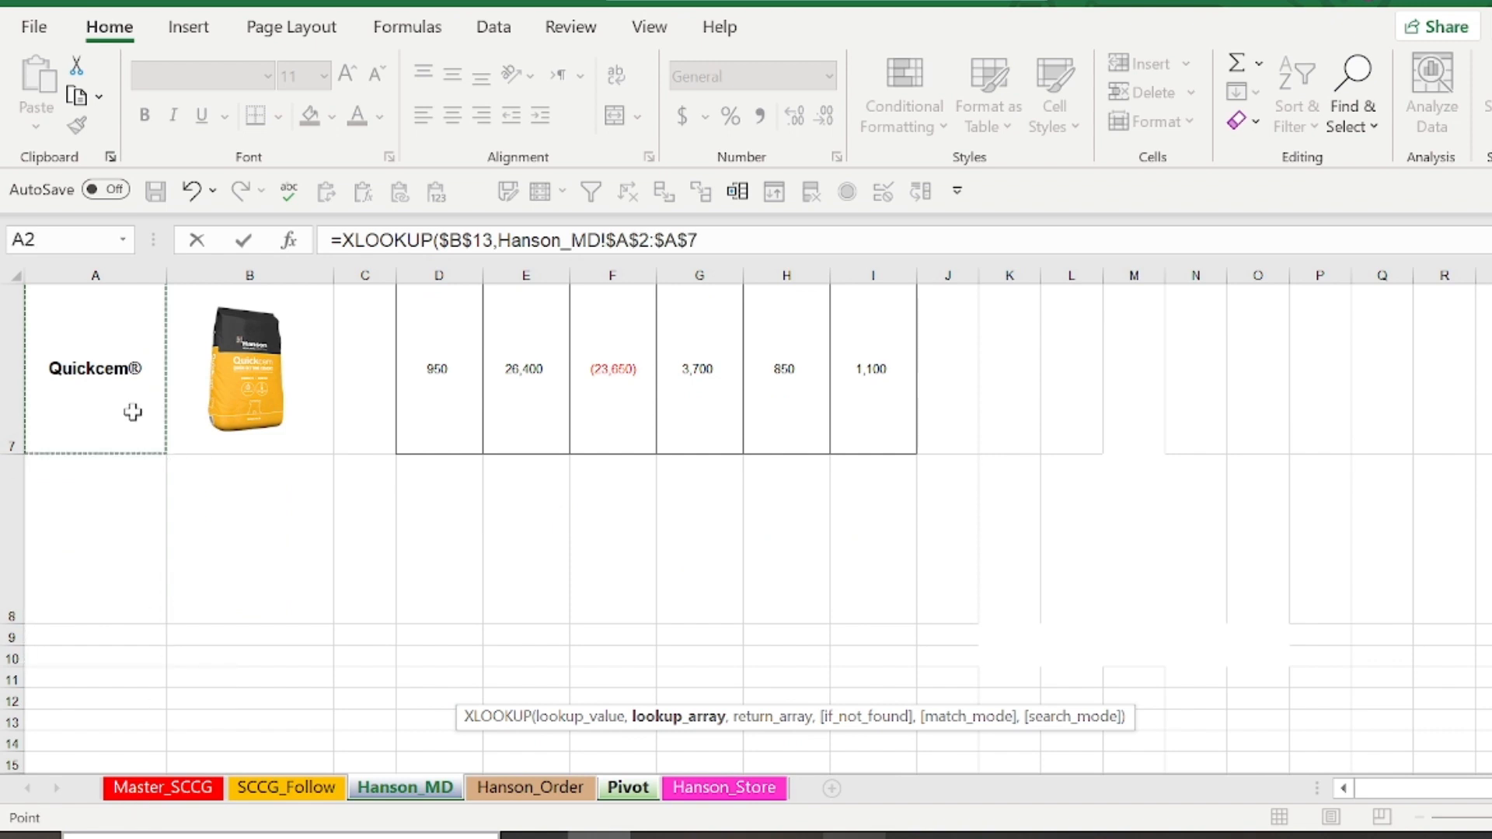
{"action": "type", "text": ","}
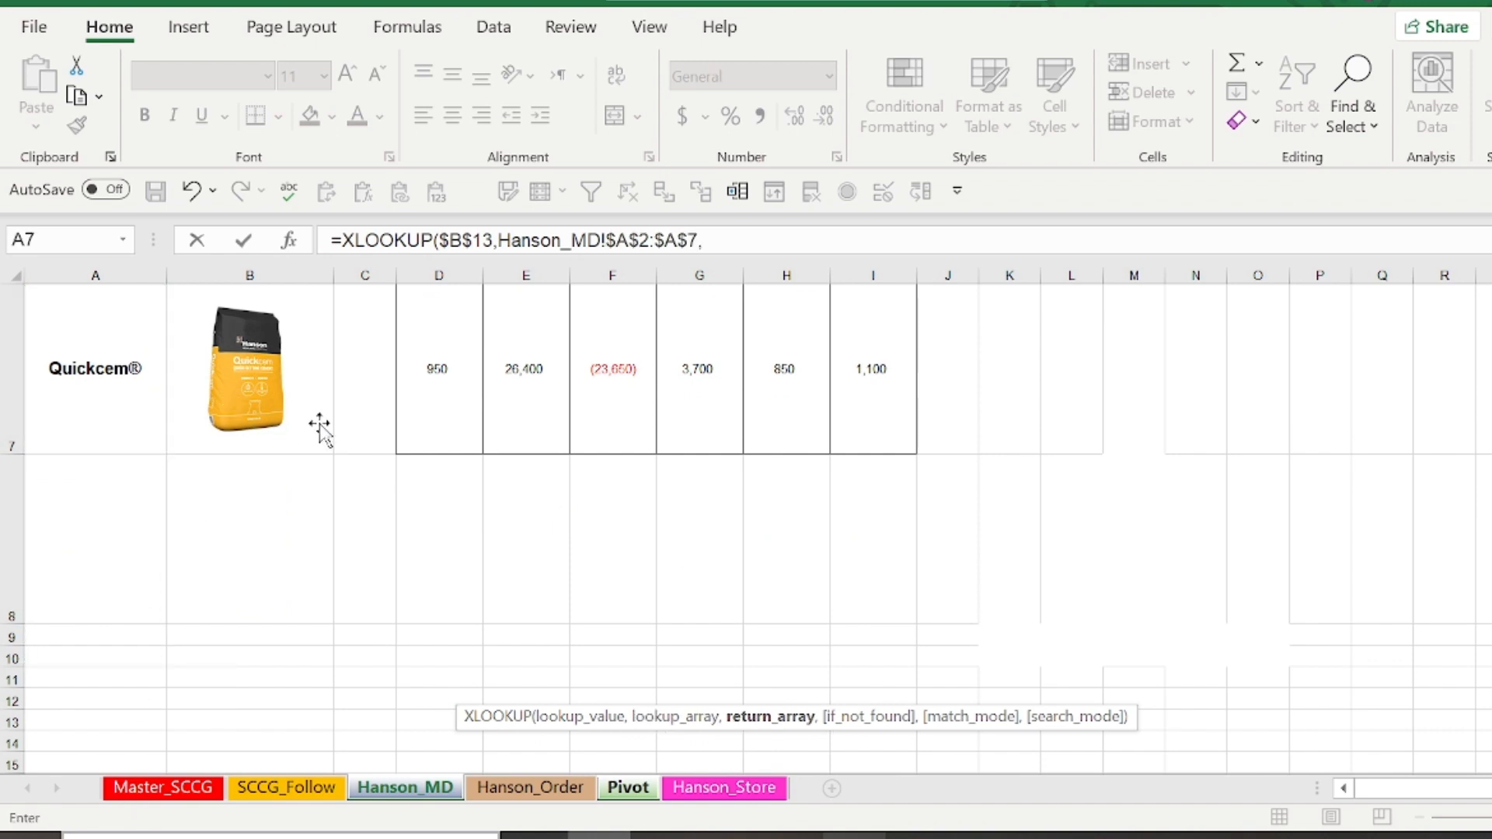
{"action": "left_click_drag", "start_coordinate": [319, 422], "coordinate": [264, 375]}
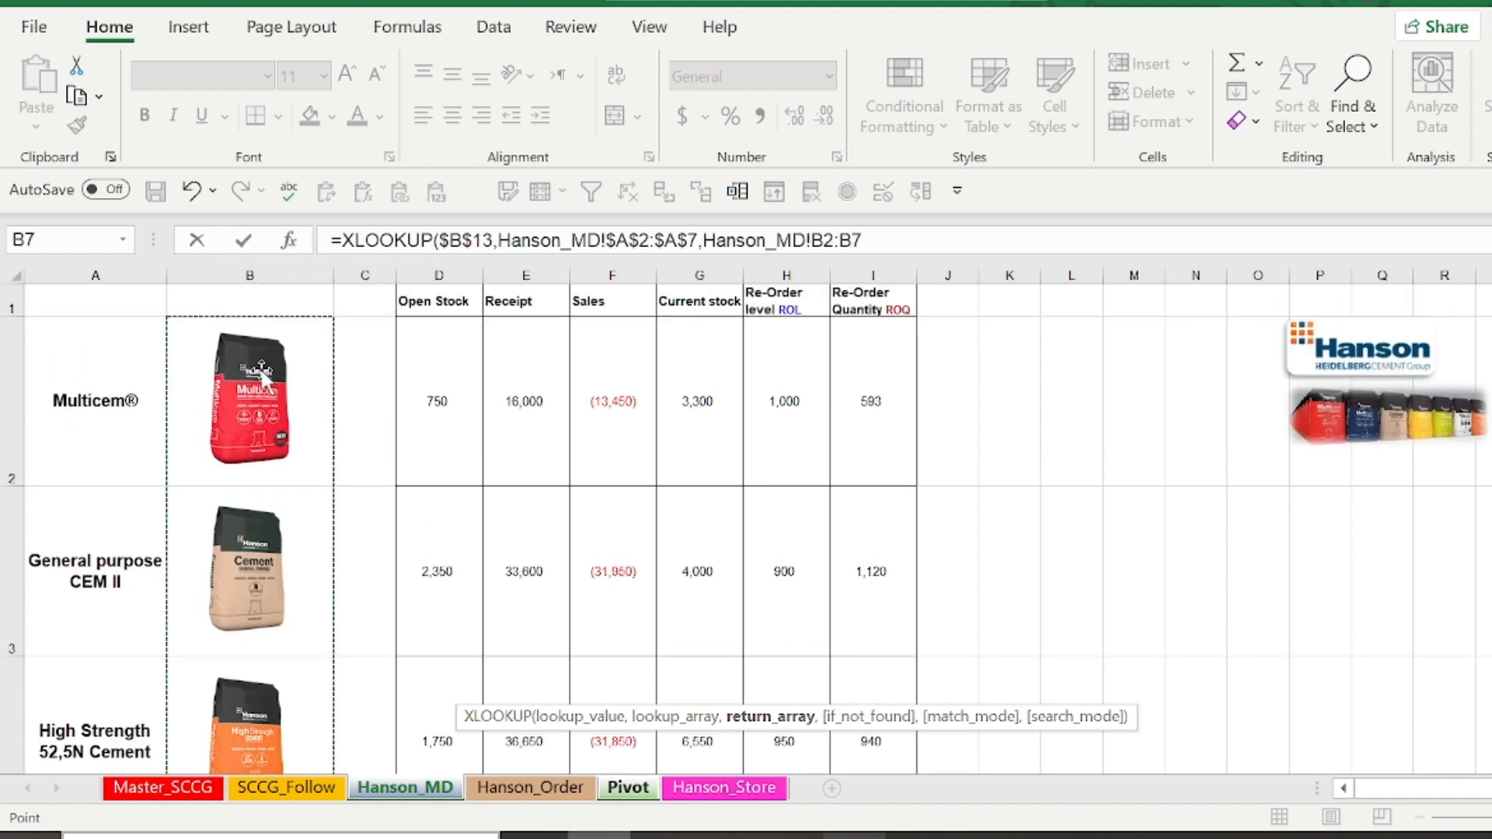
{"action": "key", "text": "F4"}
{"action": "type", "text": ")"}
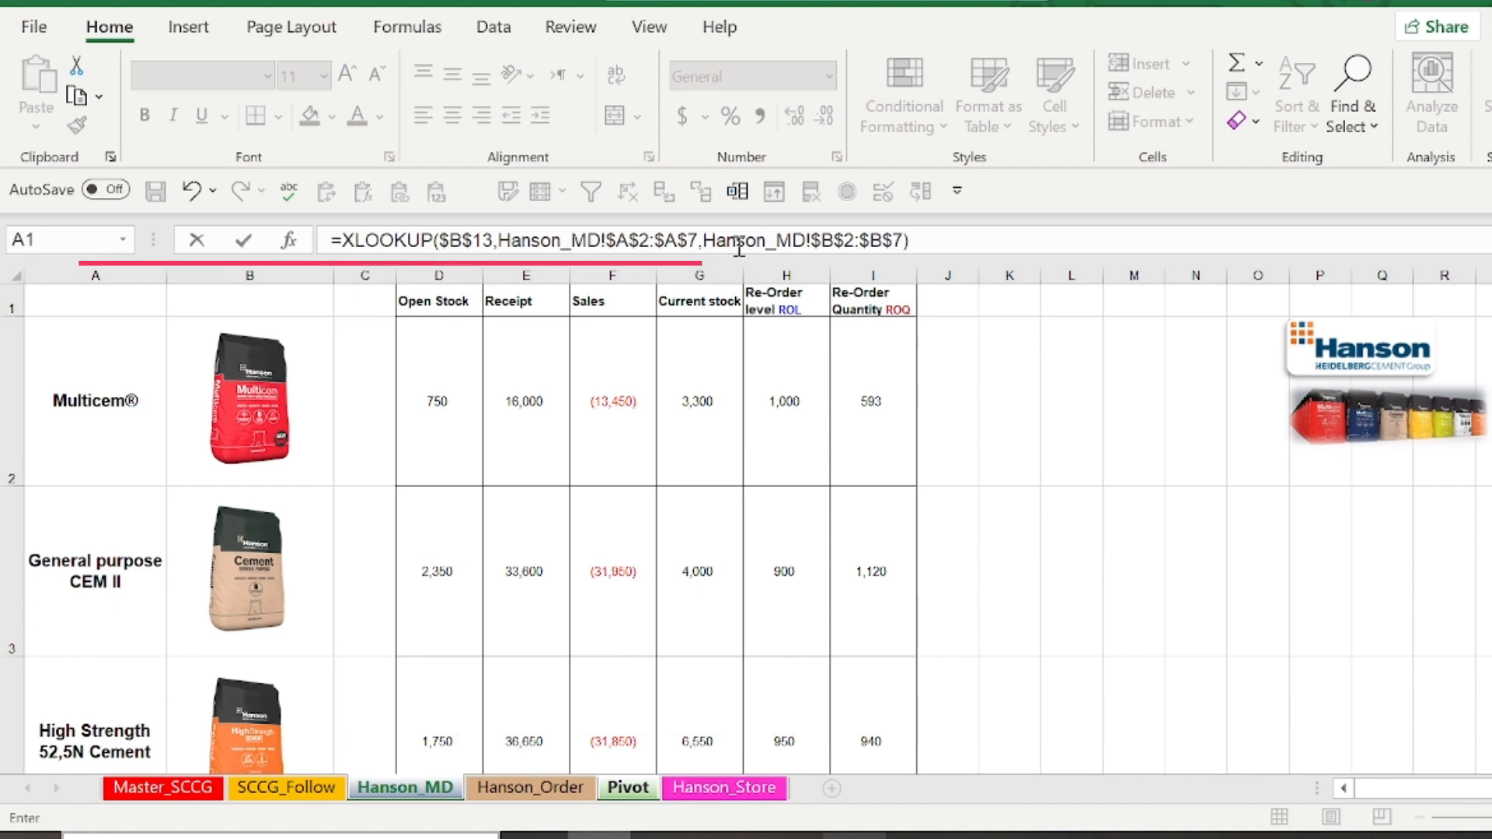
{"action": "key", "text": "Return"}
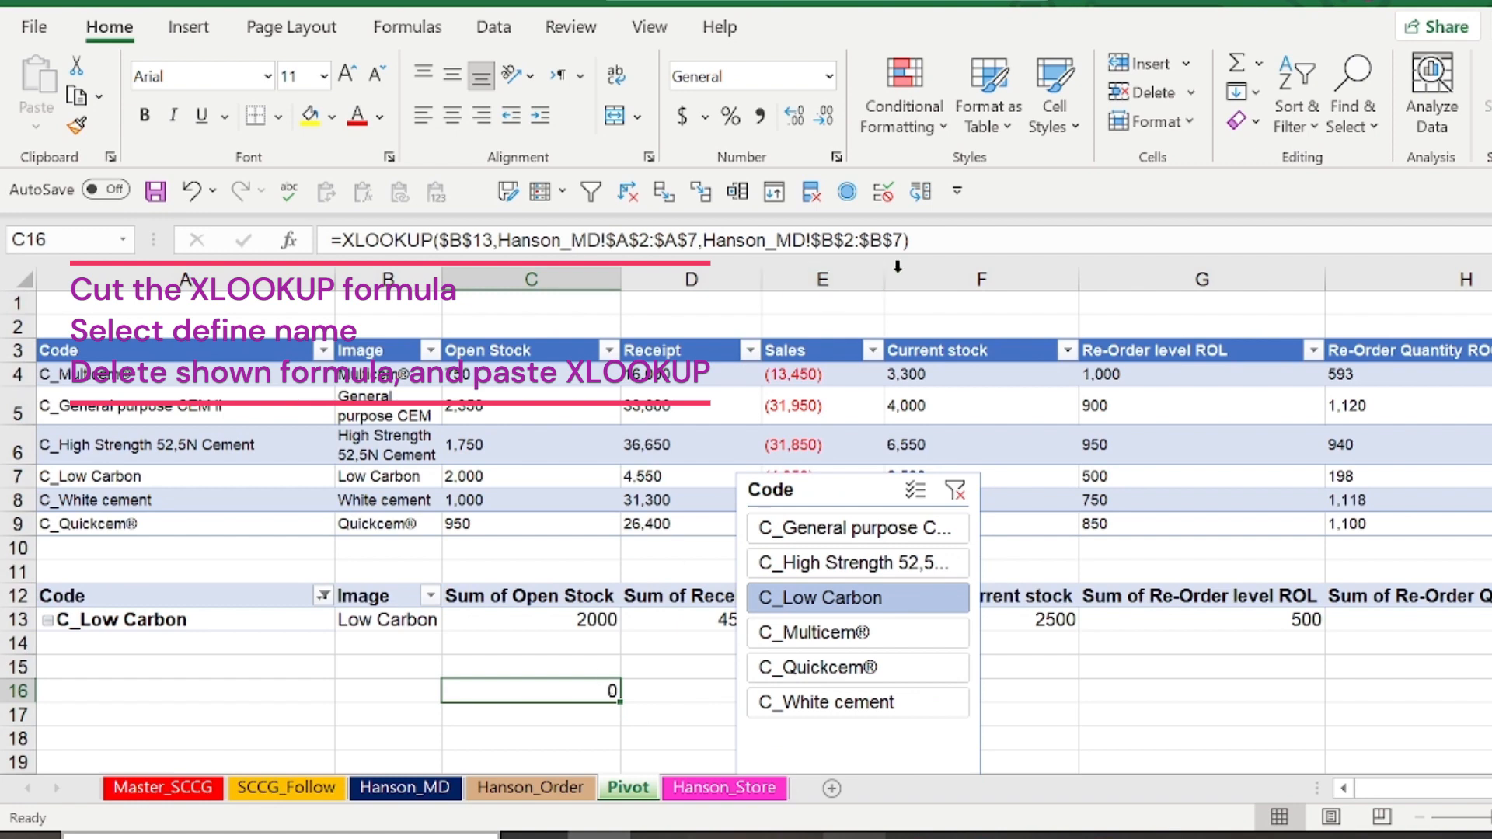
Cut the whole XLOOKUP formula text out of cell C16, leaving the cell empty
{"action": "left_click_drag", "start_coordinate": [955, 240], "coordinate": [162, 179]}
{"action": "key", "text": "ctrl+x"}
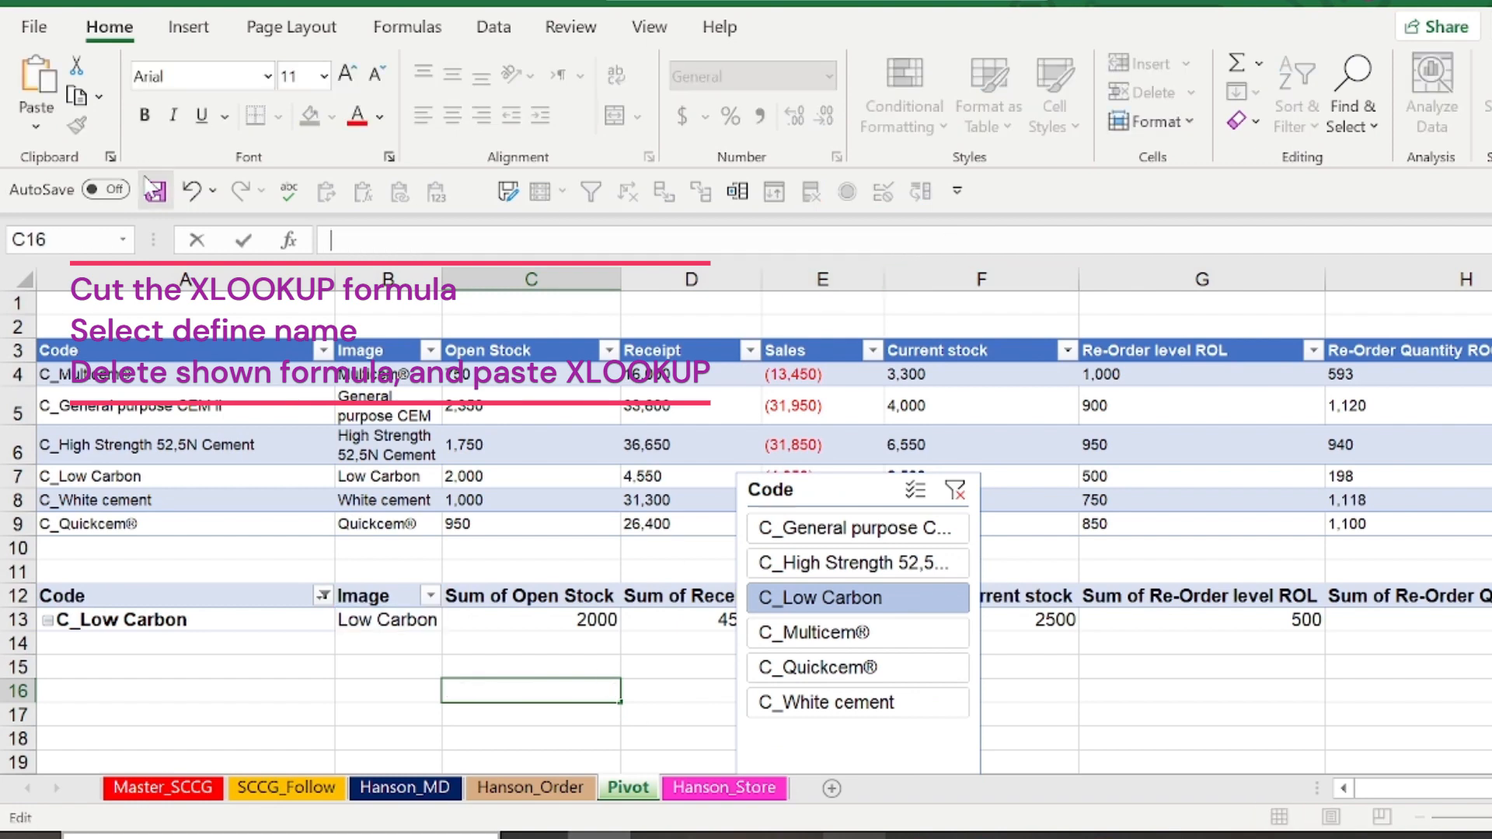
{"action": "key", "text": "Return"}
Define a workbook-scoped name Hanson_image that refers to the cut XLOOKUP formula instead of the default cell reference
{"action": "left_click", "coordinate": [383, 38]}
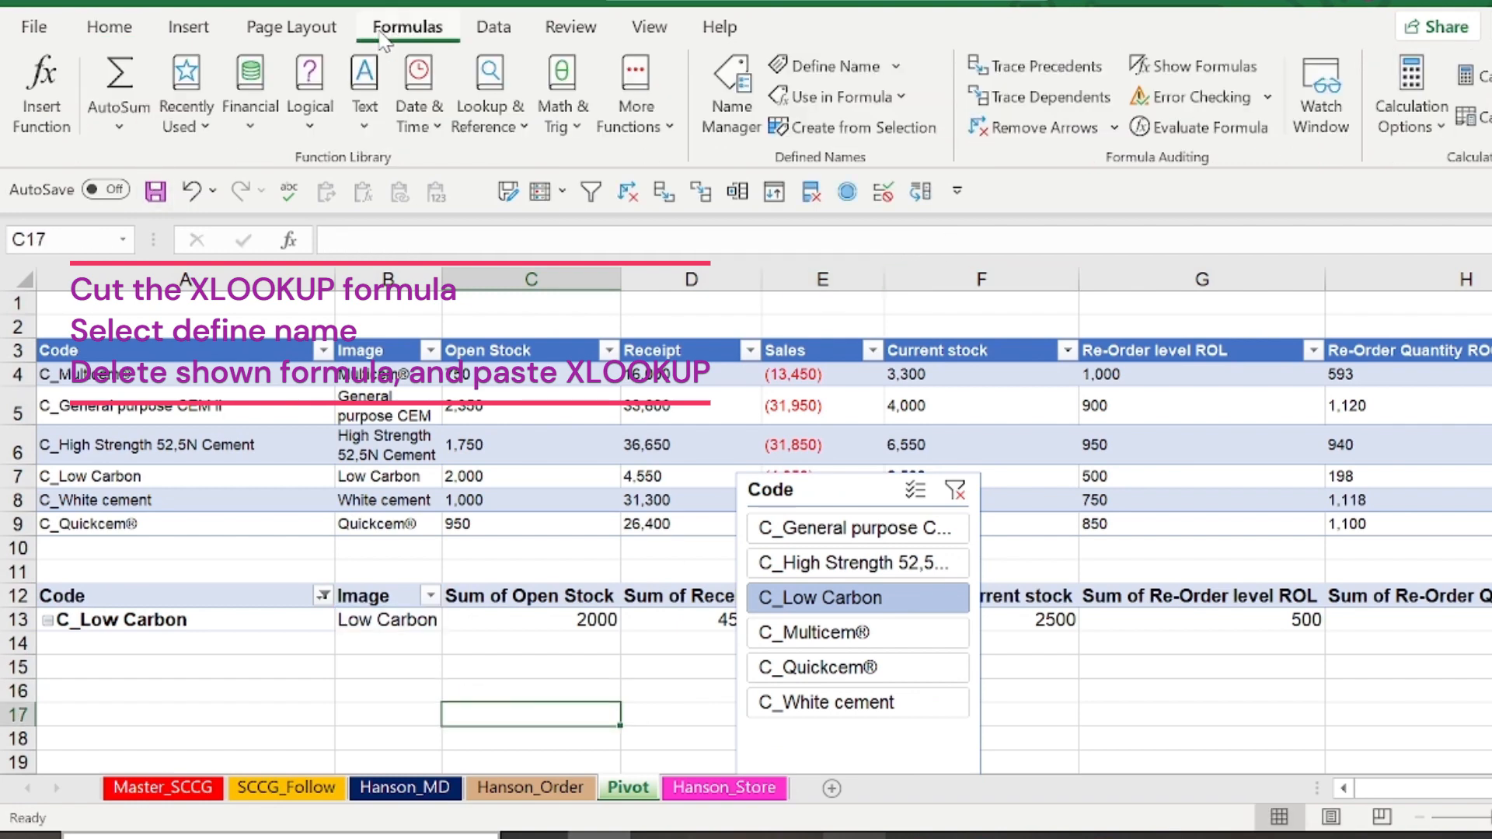
{"action": "left_click", "coordinate": [830, 66]}
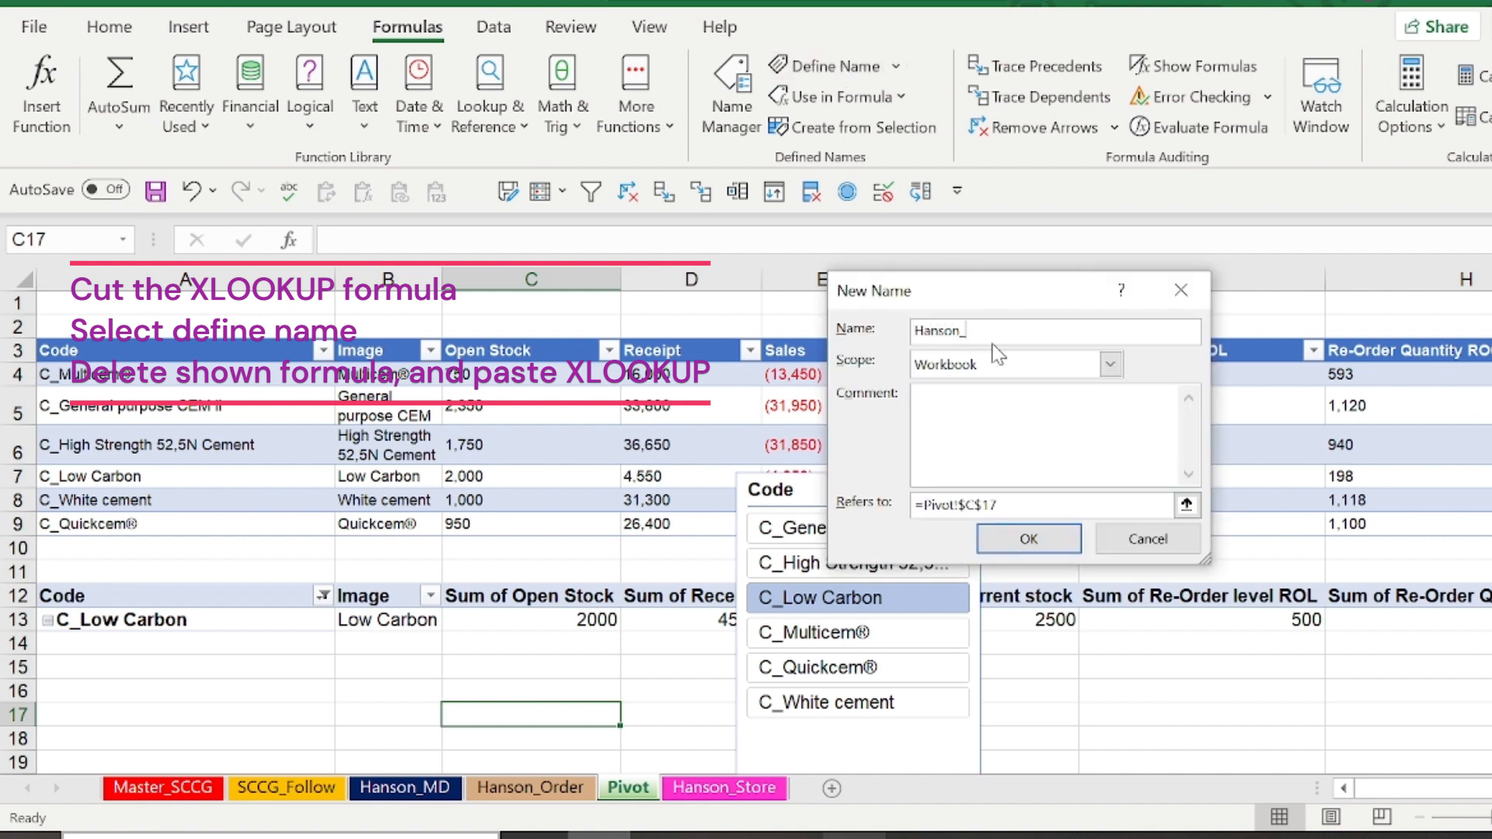
{"action": "type", "text": "Hanson_image"}
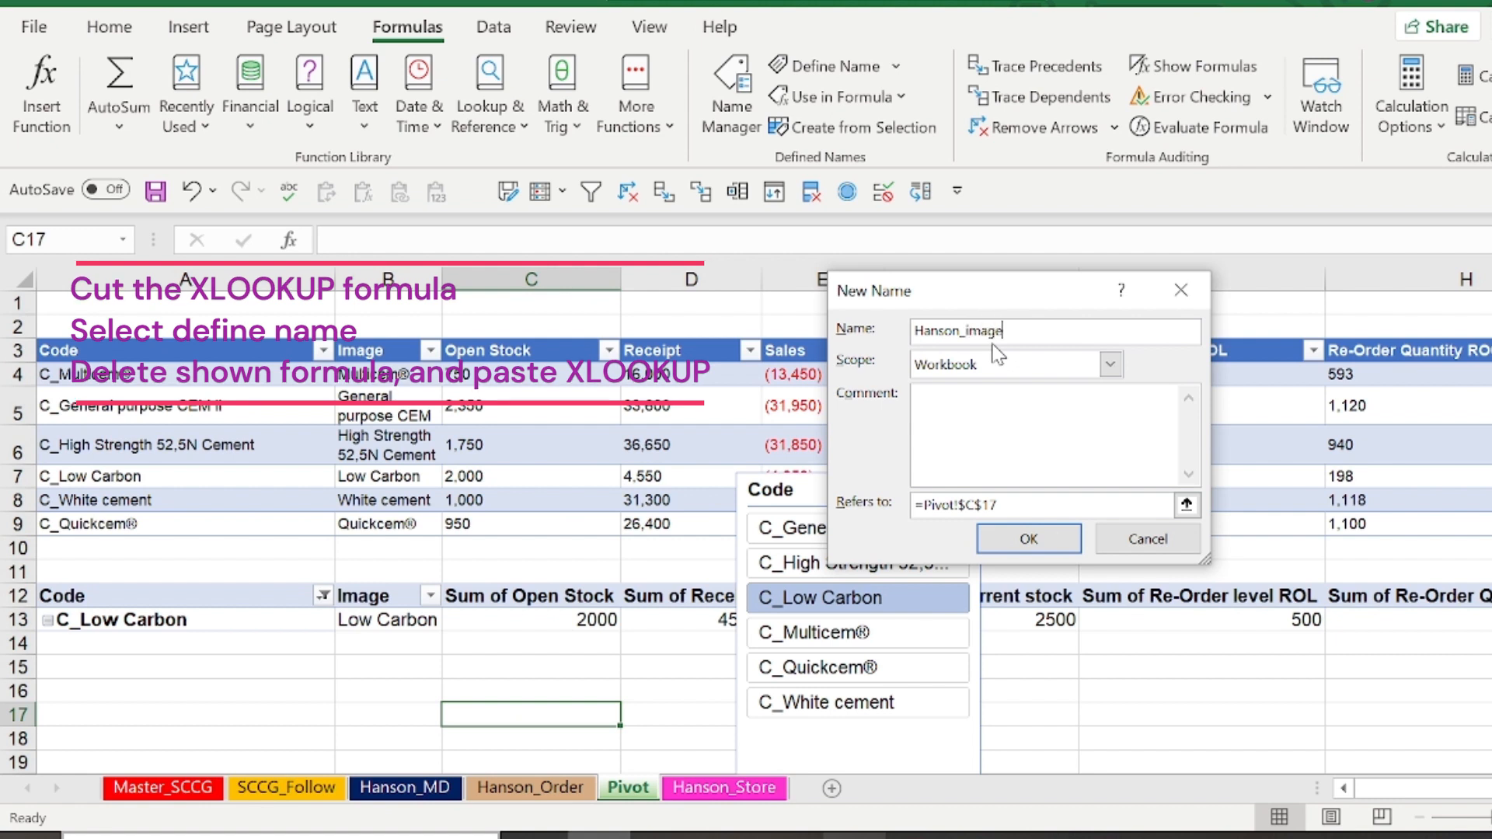
{"action": "left_click", "coordinate": [1012, 507]}
{"action": "left_click_drag", "start_coordinate": [1013, 508], "coordinate": [852, 499]}
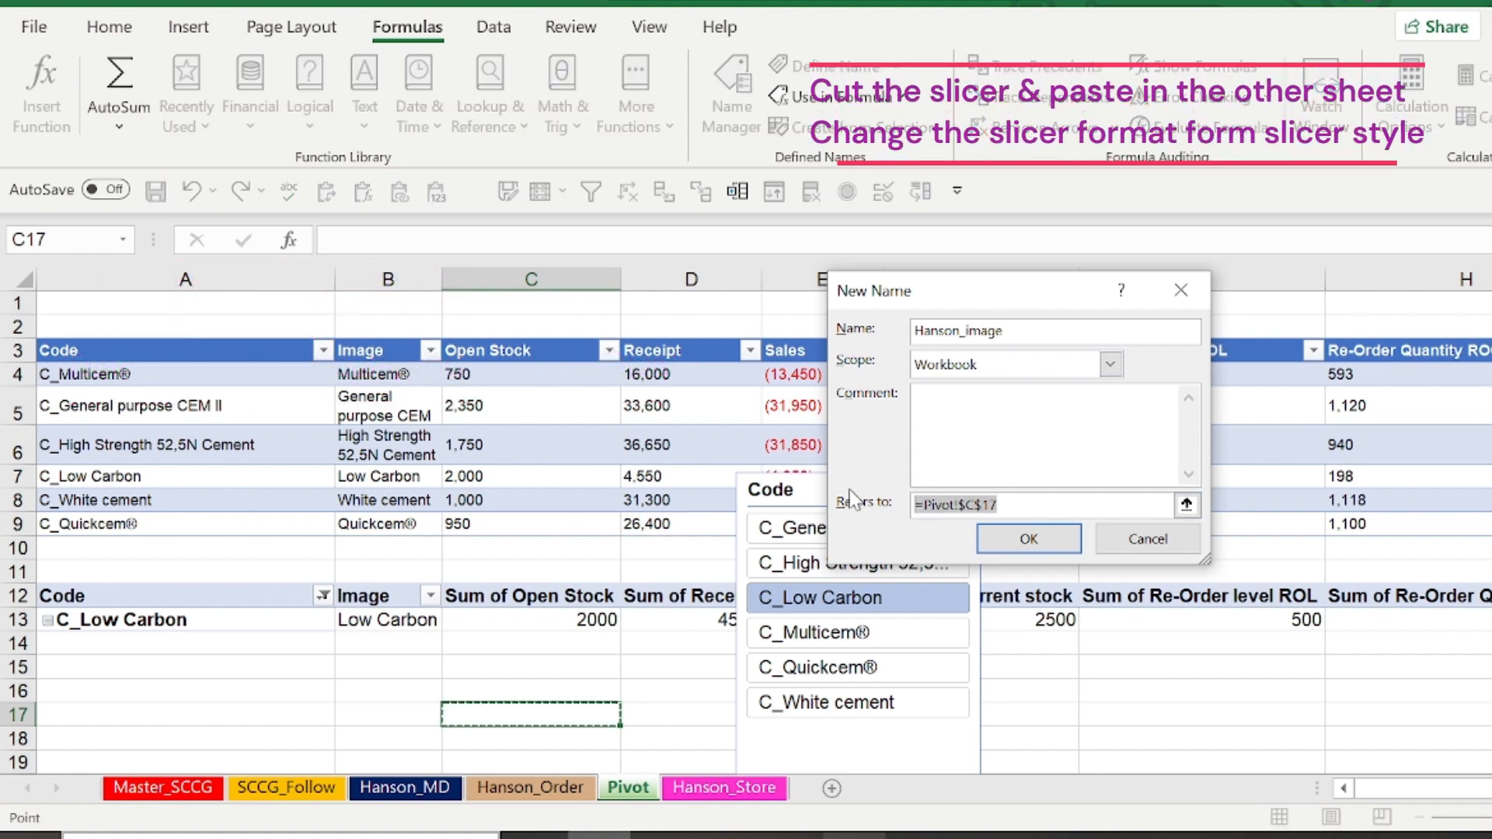
{"action": "key", "text": "BackSpace"}
{"action": "key", "text": "ctrl+v"}
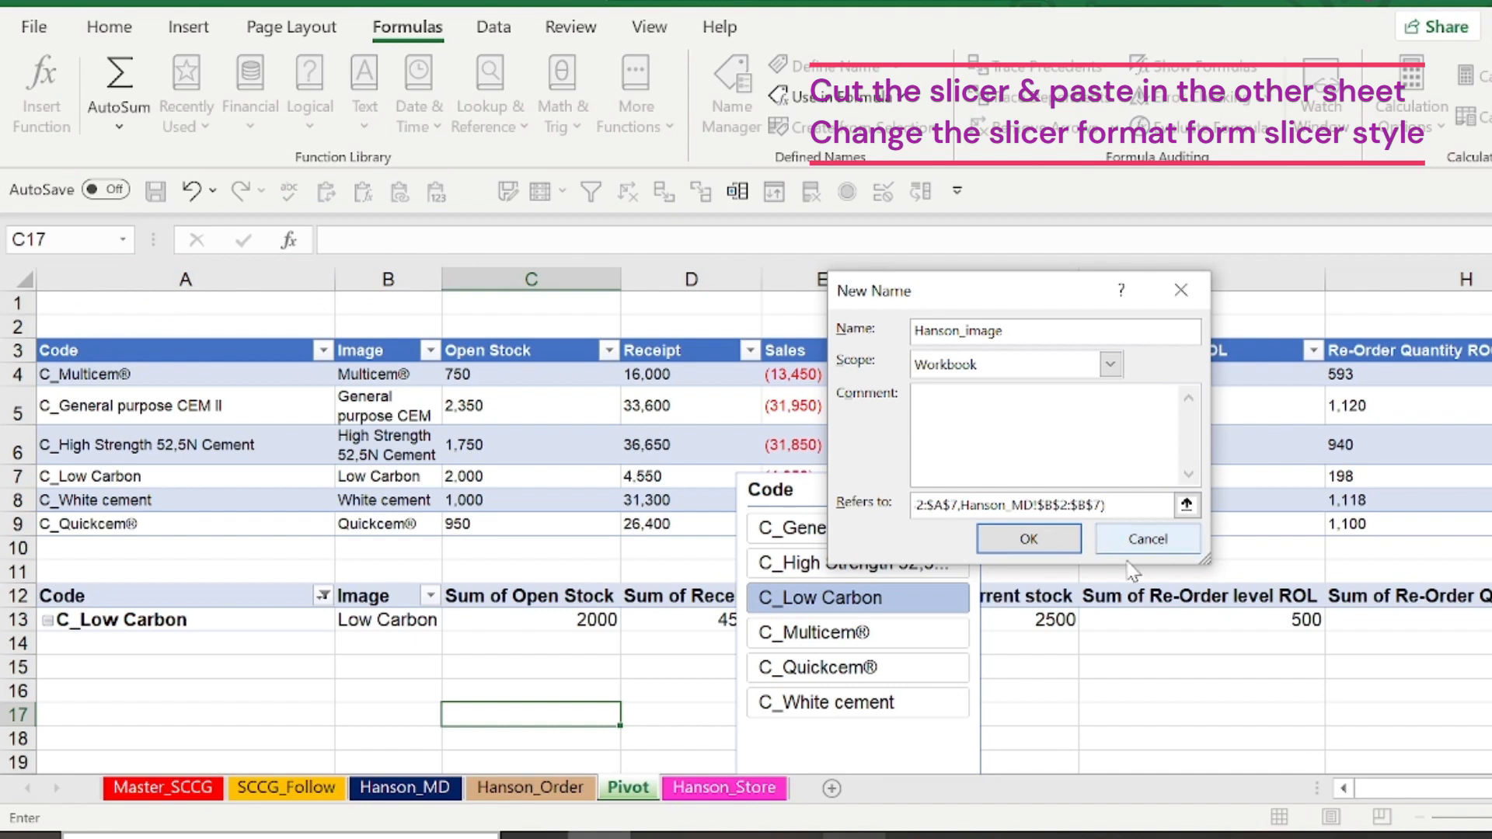
{"action": "left_click", "coordinate": [1030, 541]}
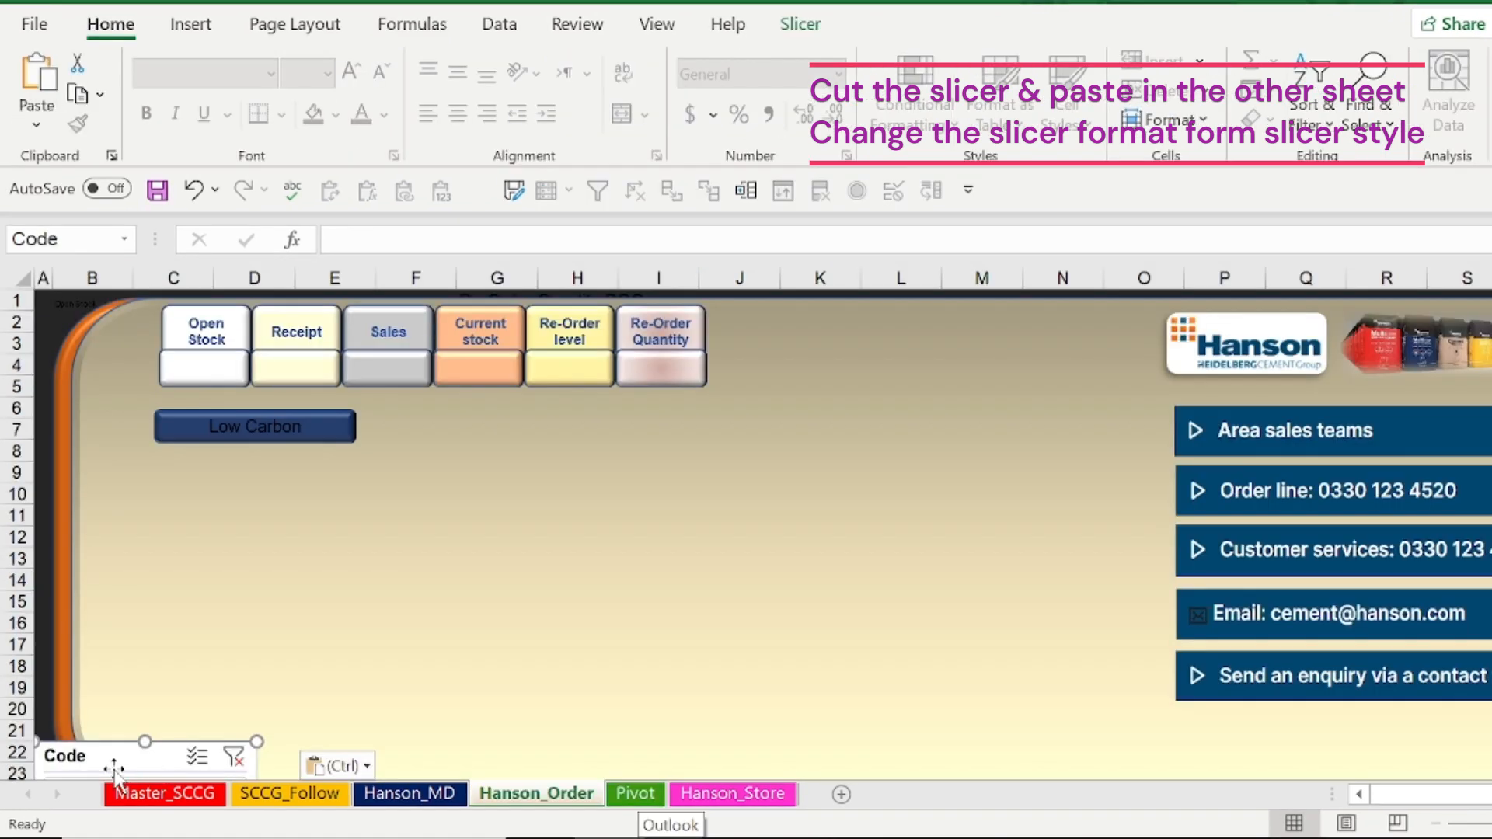
Move the Code slicer from the Pivot sheet to Hanson_Order and apply the light-blue Dark slicer style
{"action": "left_click_drag", "start_coordinate": [109, 742], "coordinate": [587, 463]}
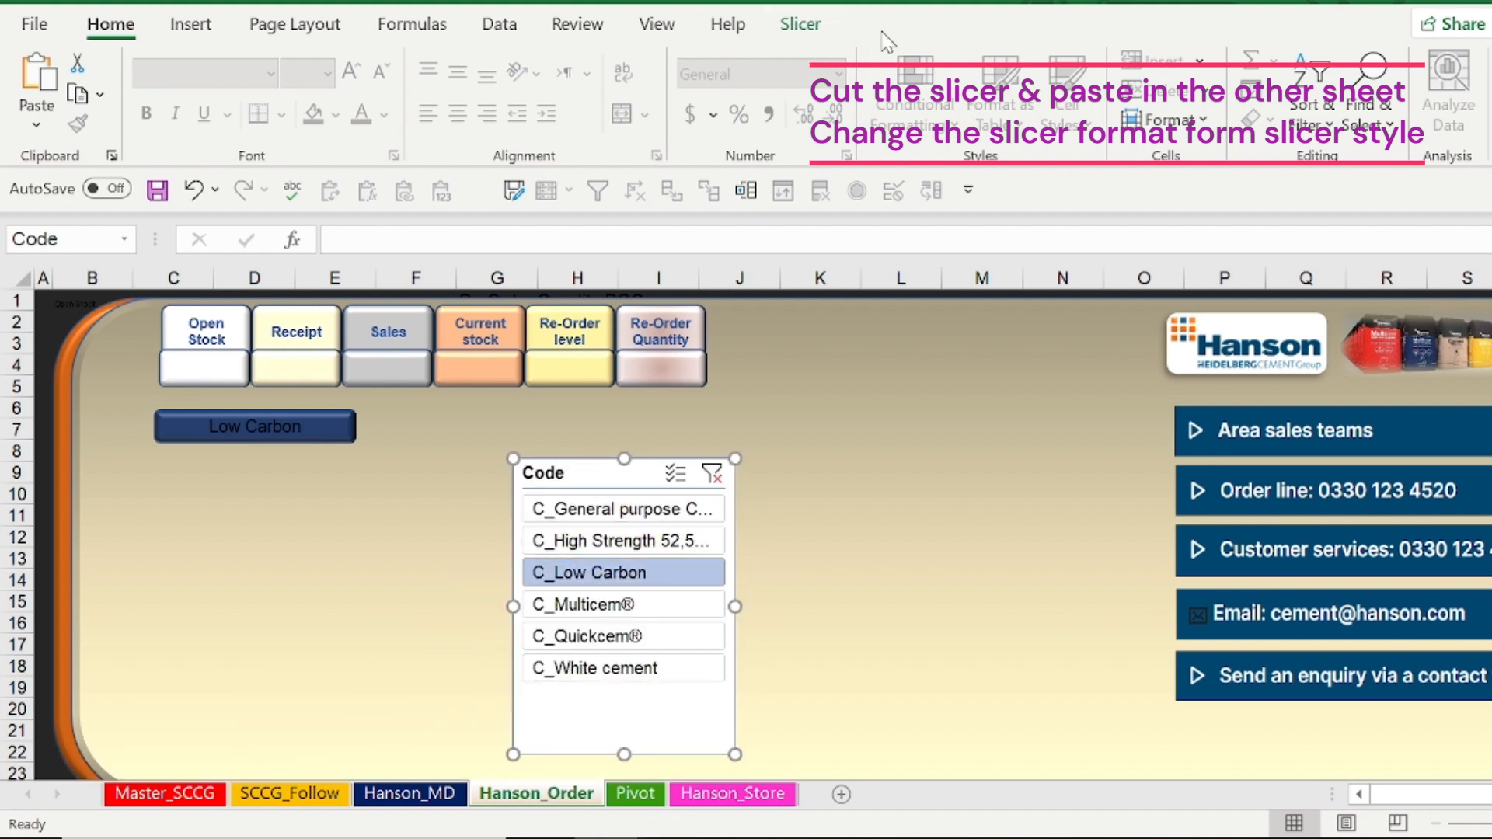
{"action": "left_click", "coordinate": [800, 24]}
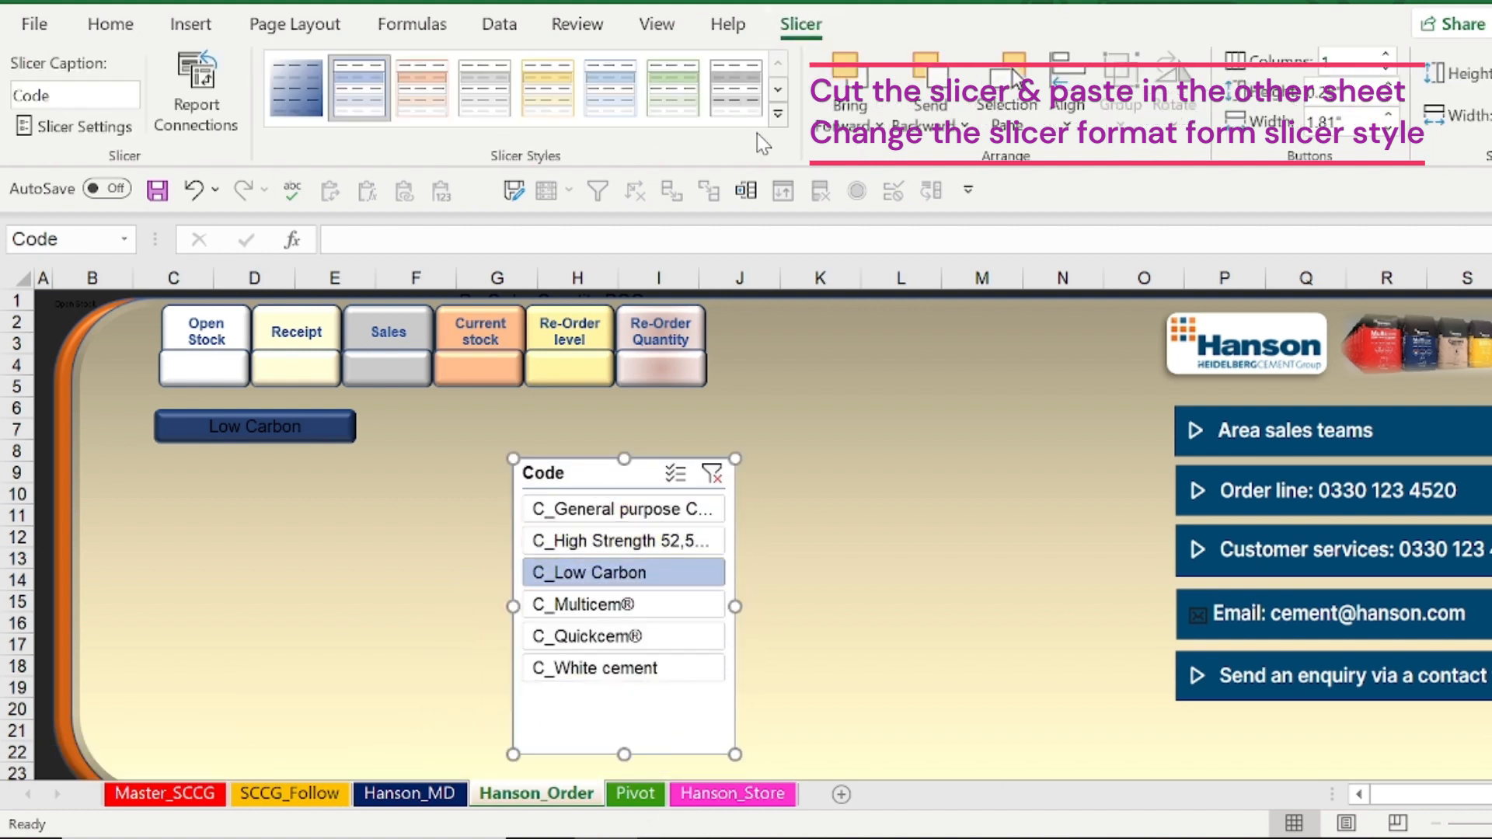
{"action": "left_click", "coordinate": [777, 115]}
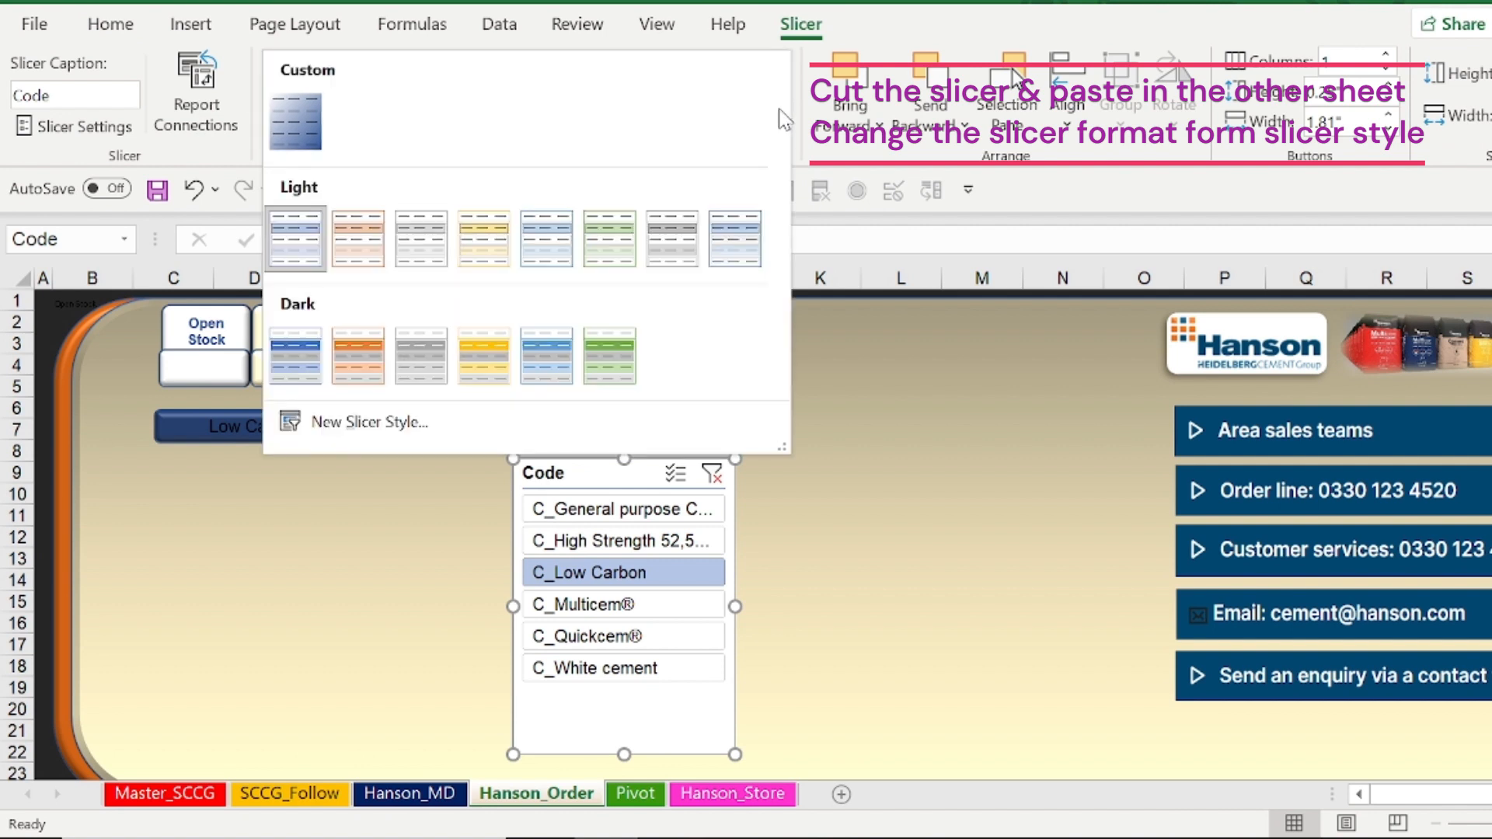
{"action": "left_click", "coordinate": [554, 359]}
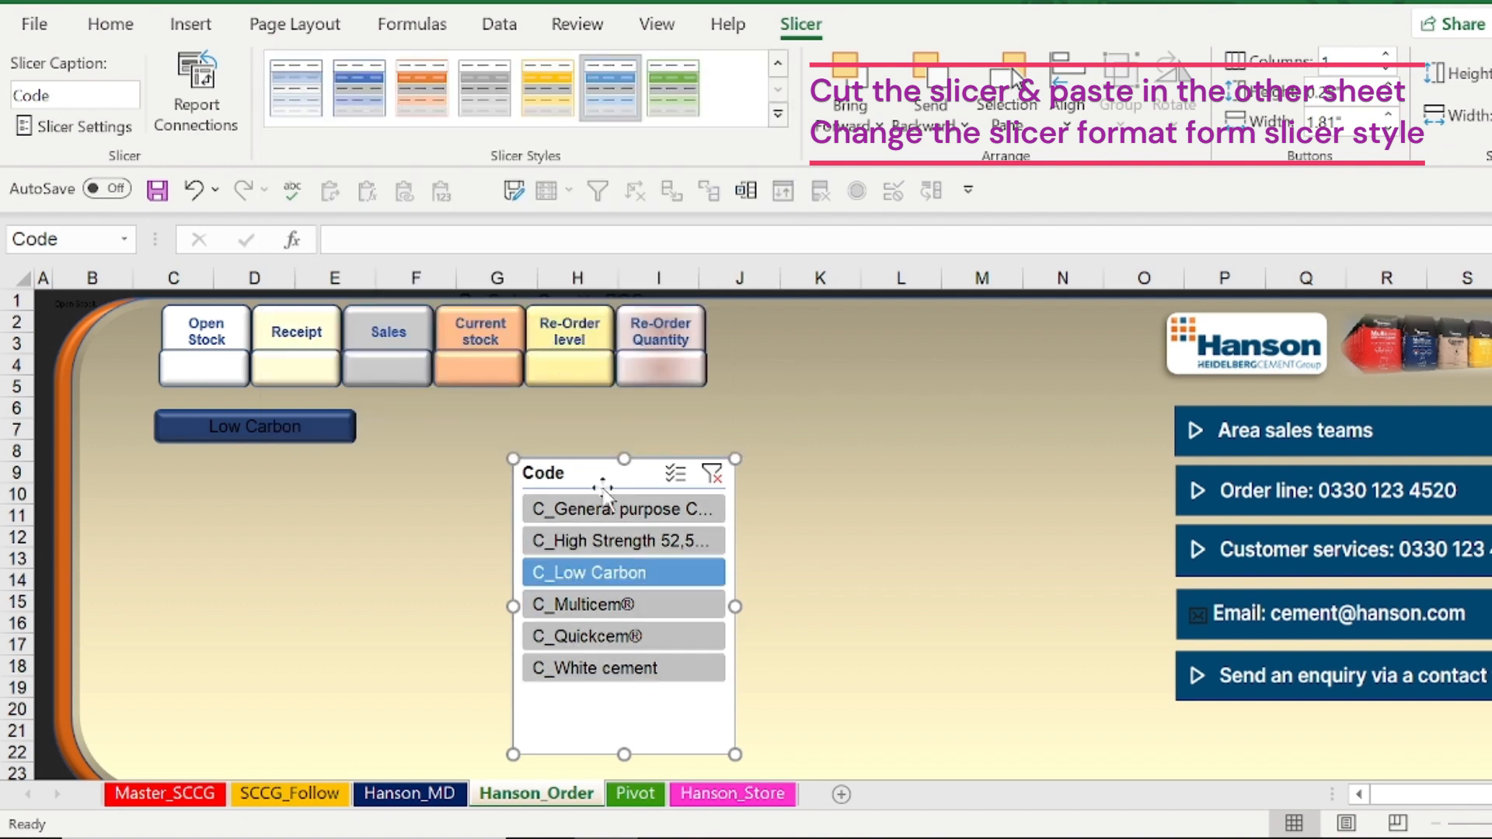
Filter the Code slicer by C_Multicem®, C_High Strength 52,5N and C_Quickcem® in turn to check the product name label
{"action": "left_click", "coordinate": [614, 610]}
{"action": "left_click", "coordinate": [617, 546]}
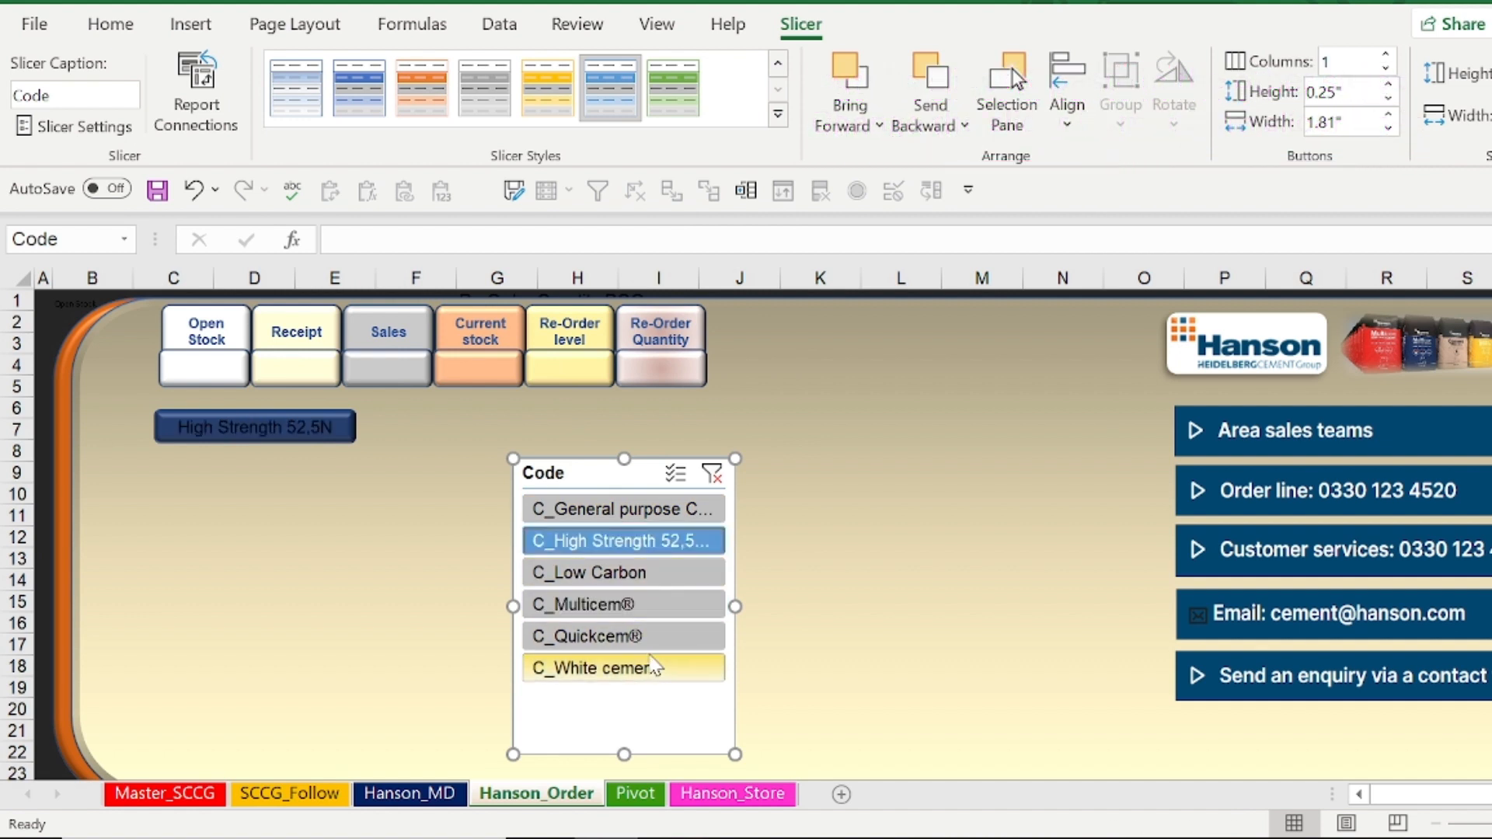
{"action": "left_click", "coordinate": [652, 636]}
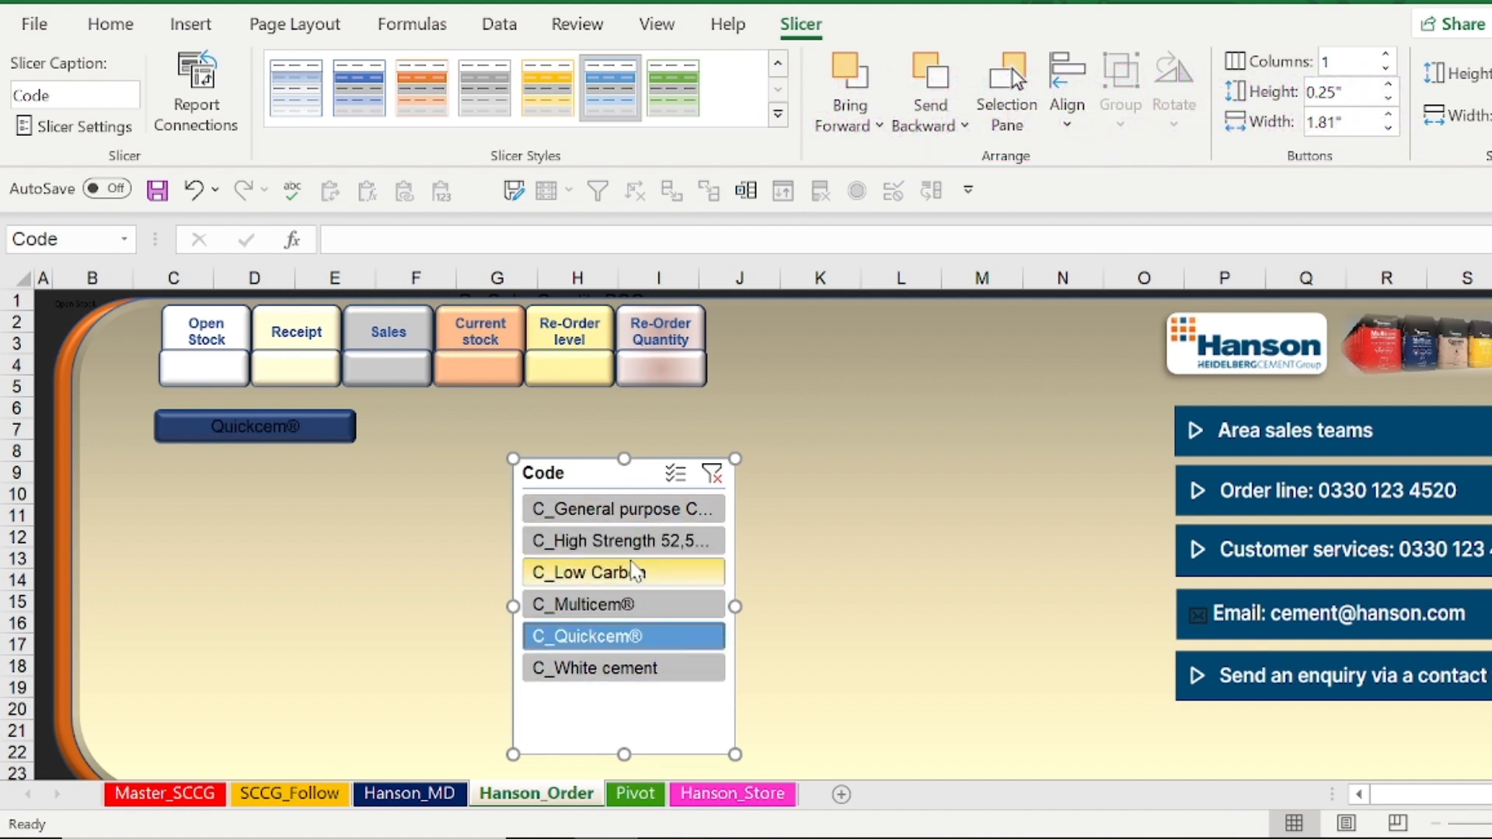
Hide the Code slicer's header and shrink its frame to fit the six product buttons
{"action": "left_click", "coordinate": [109, 128]}
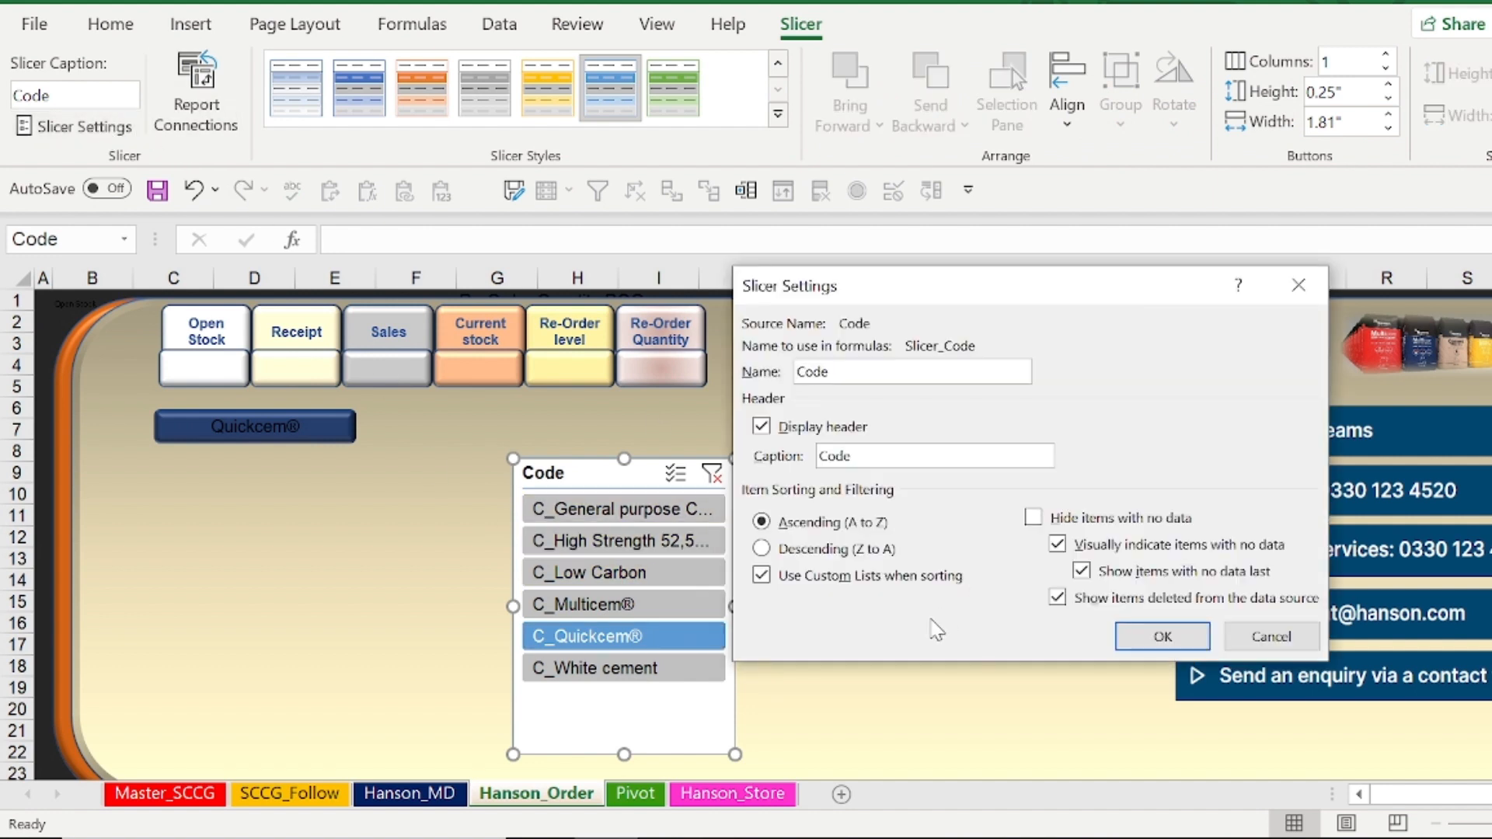
{"action": "left_click", "coordinate": [814, 435]}
{"action": "left_click", "coordinate": [1163, 637]}
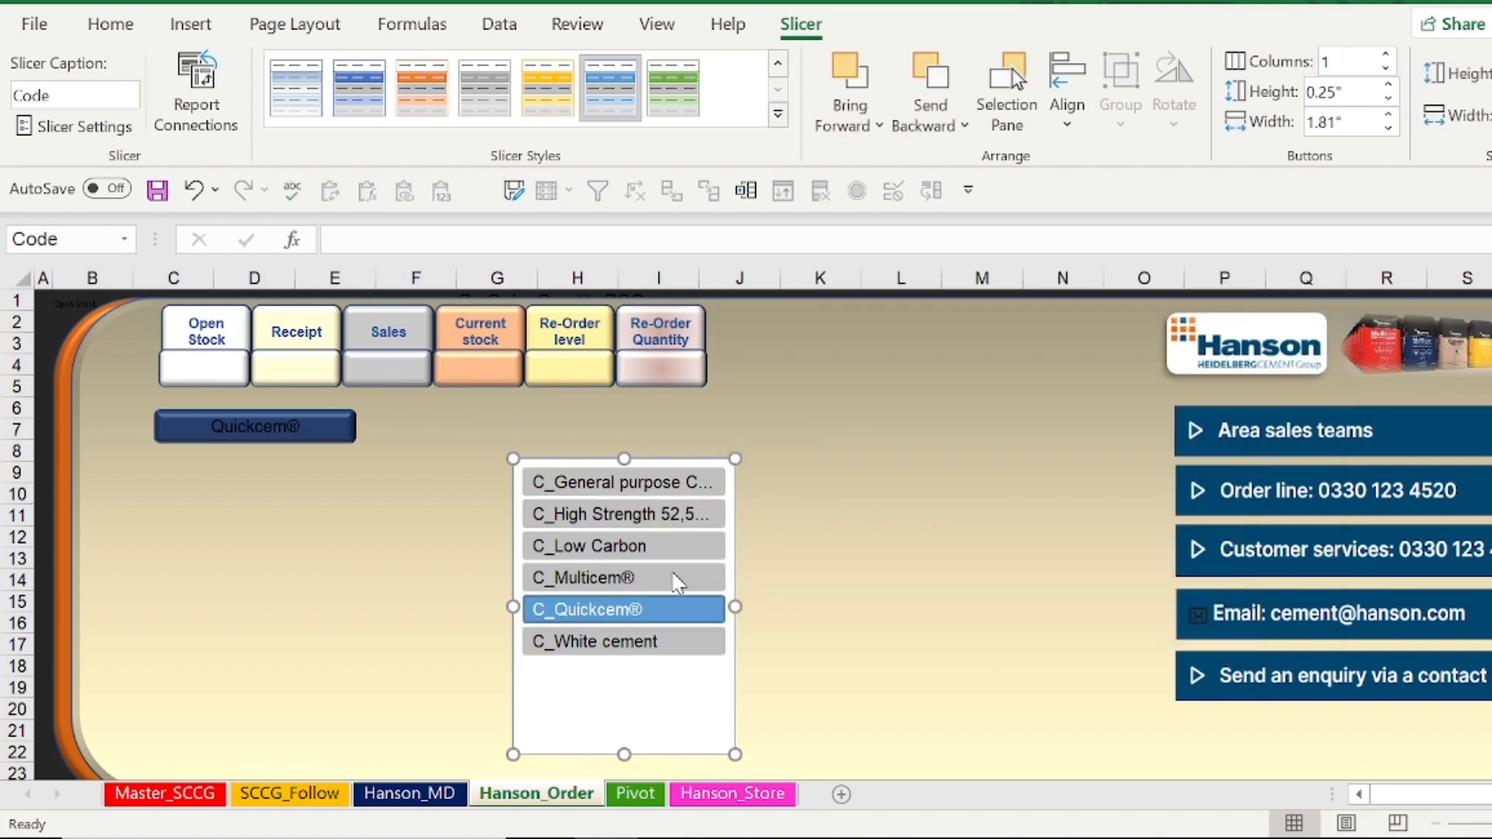
{"action": "left_click_drag", "start_coordinate": [734, 756], "coordinate": [731, 667]}
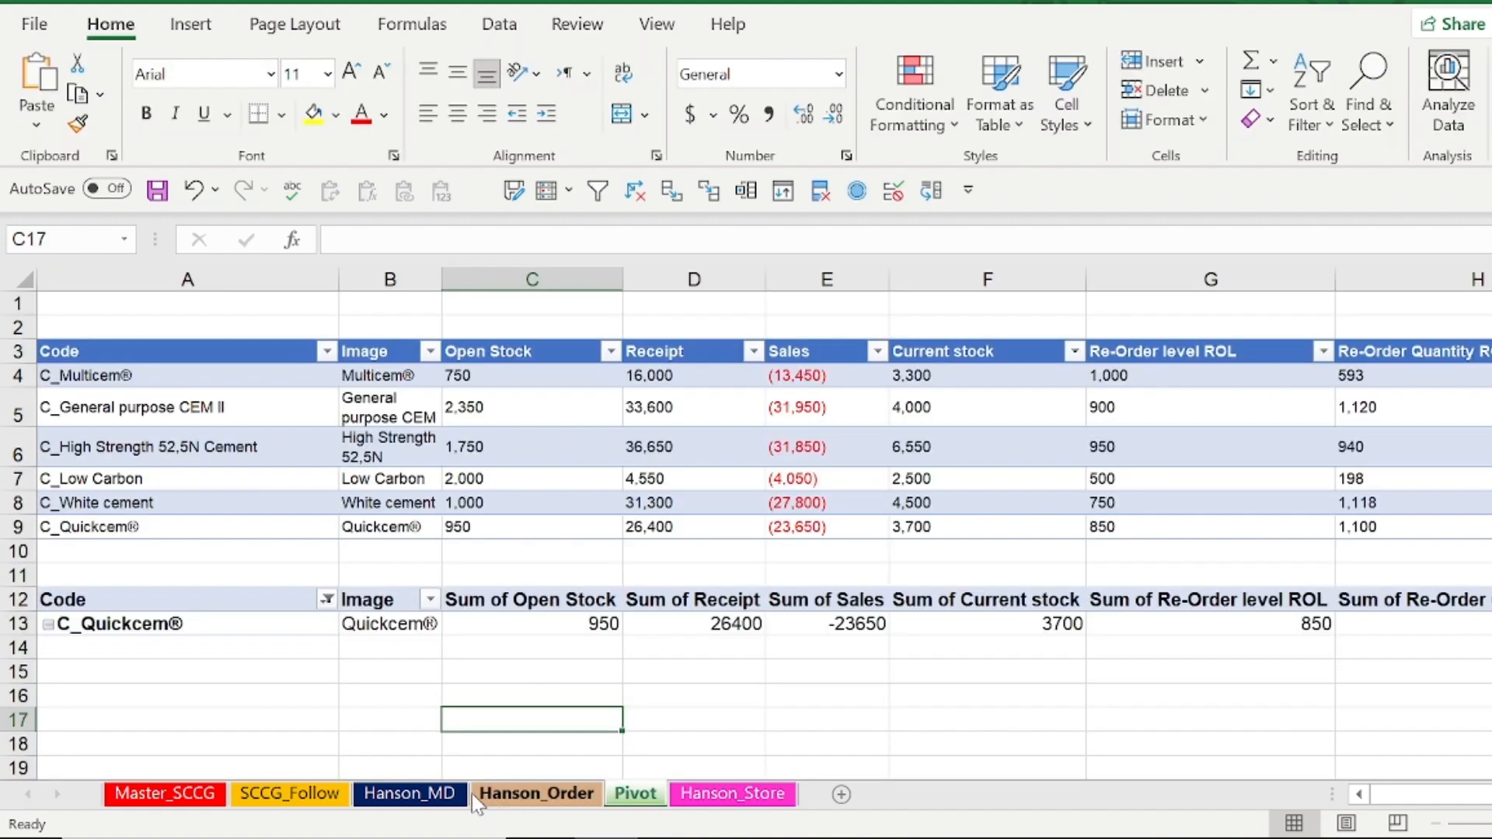
Copy the Multicem® bag picture from Hanson_MD to Hanson_Order and place it beside the slicer, beneath the product name label
{"action": "left_click", "coordinate": [435, 793]}
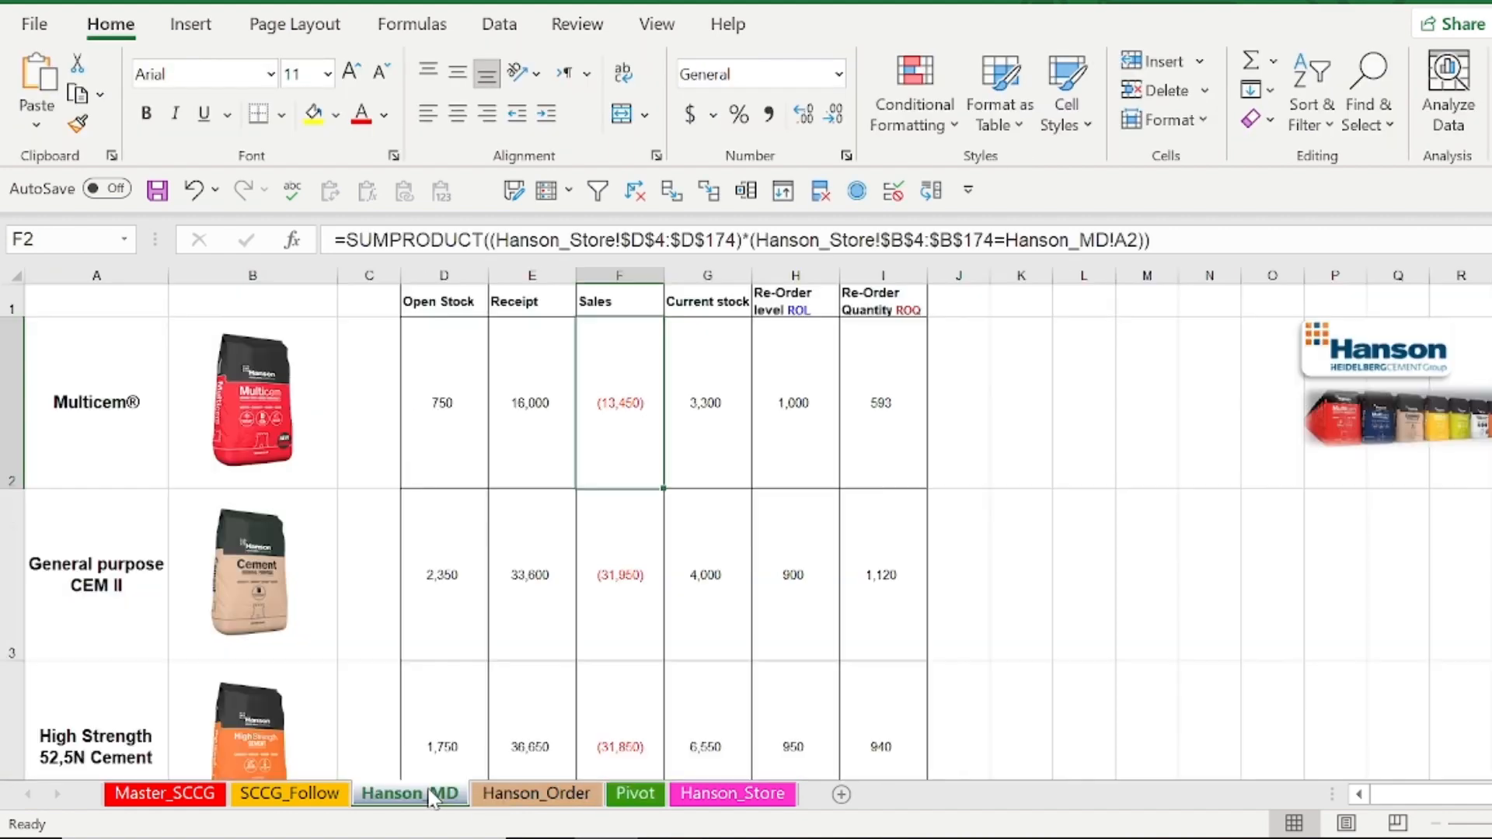
{"action": "left_click", "coordinate": [266, 372]}
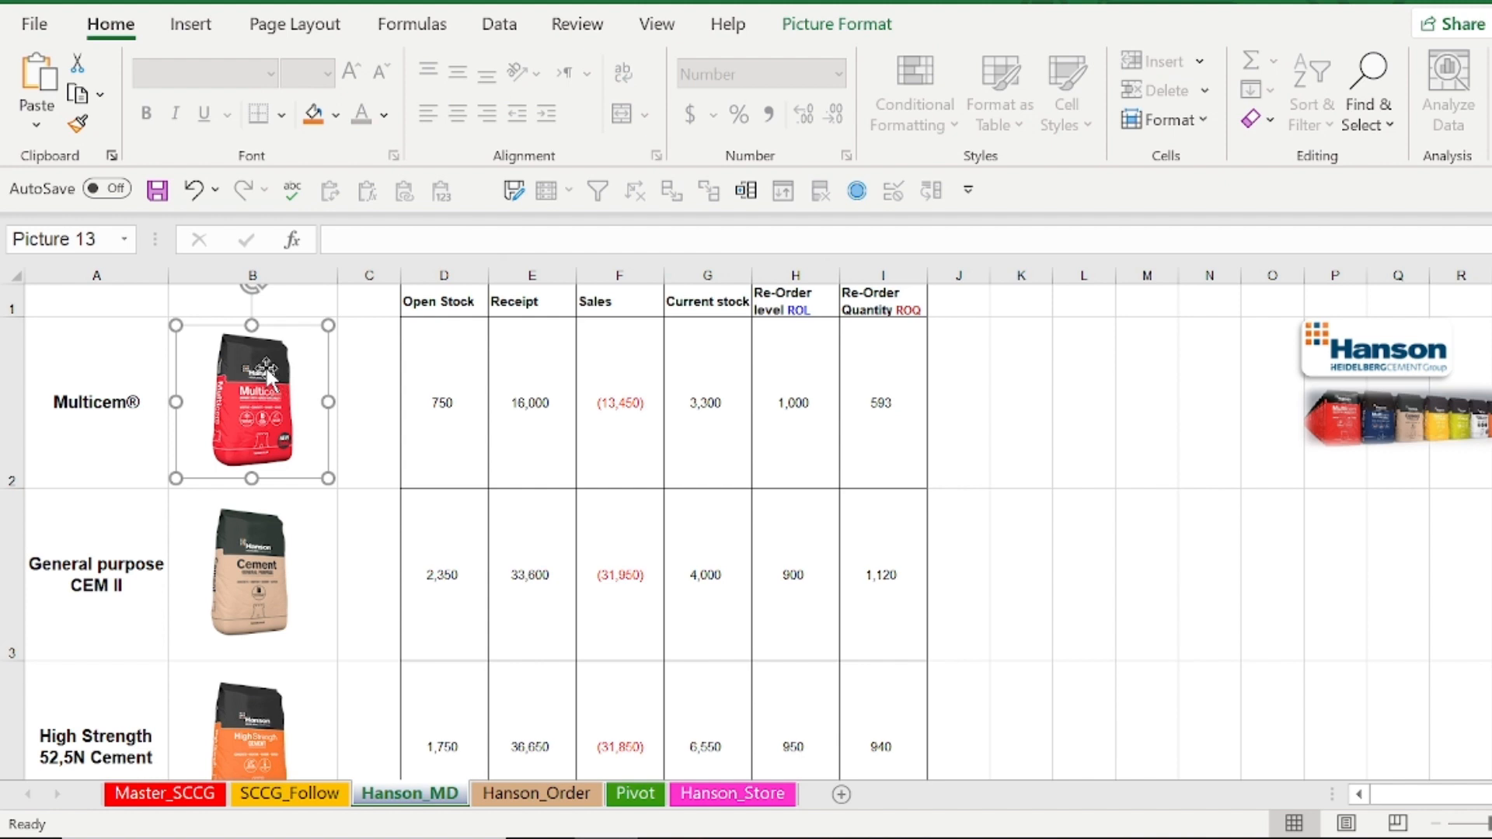
{"action": "left_click", "coordinate": [571, 796]}
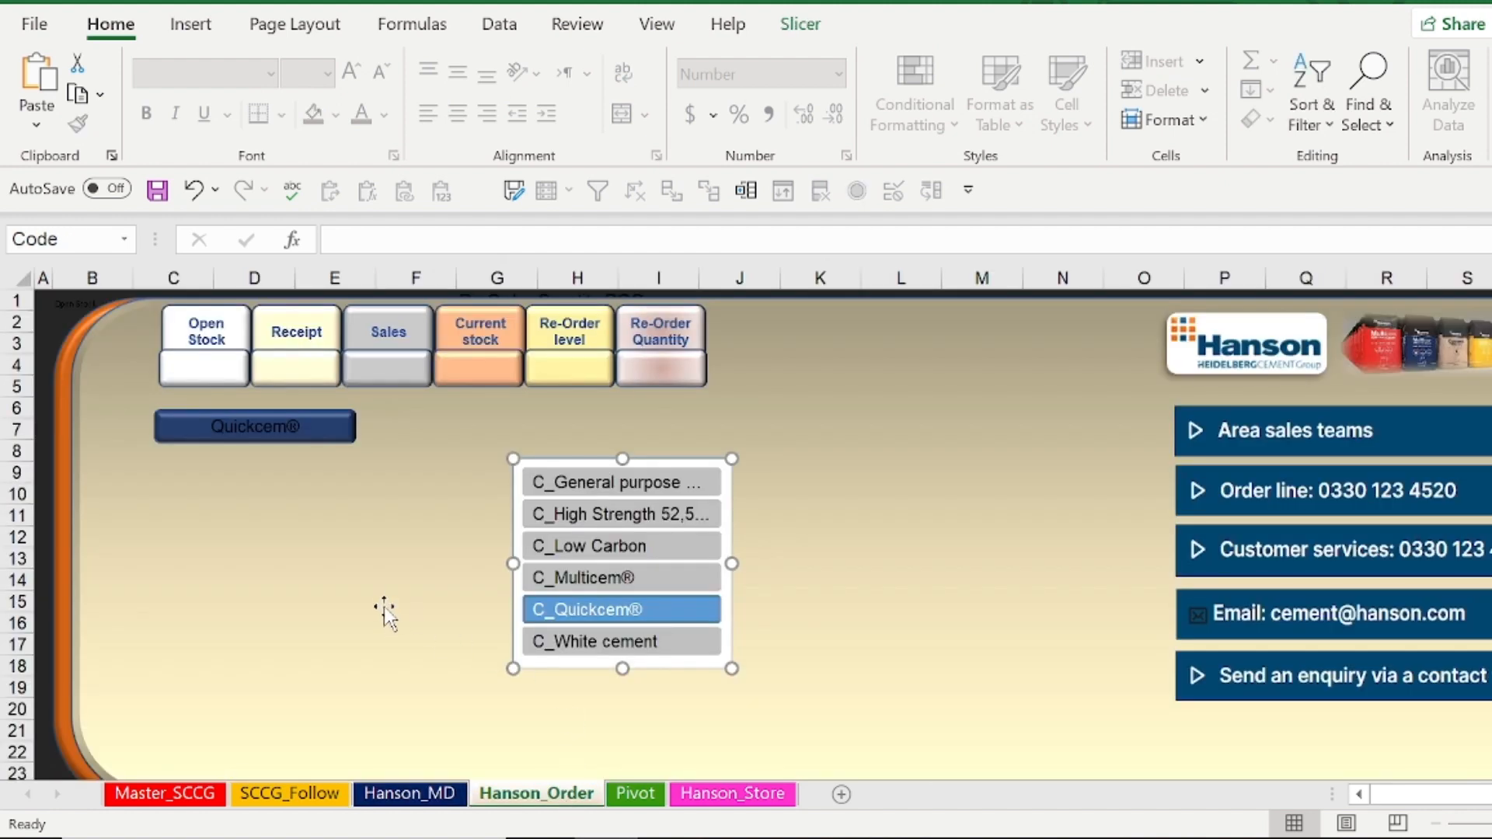
{"action": "key", "text": "ctrl+v"}
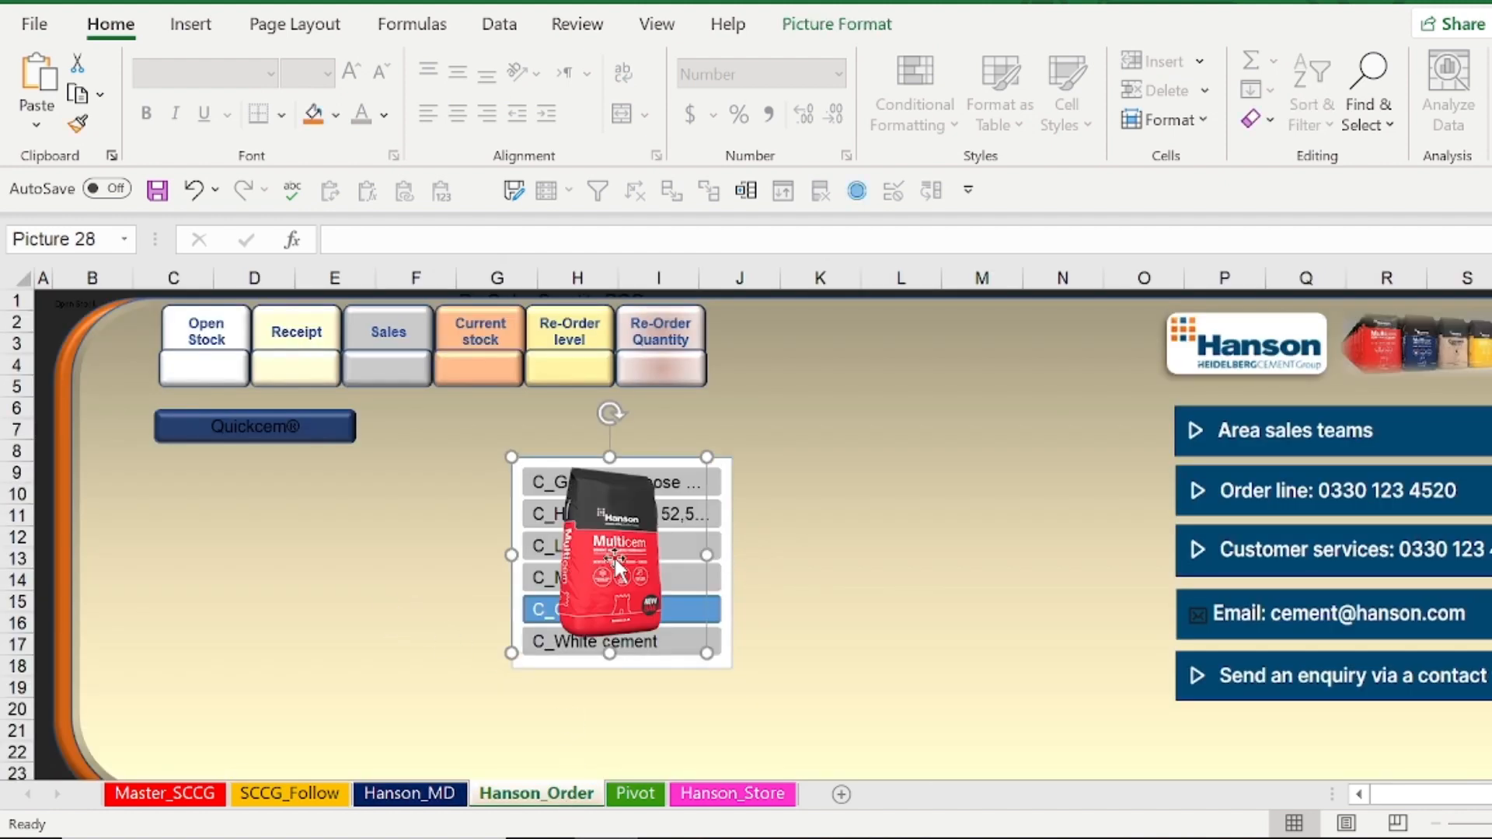
{"action": "left_click_drag", "start_coordinate": [616, 566], "coordinate": [325, 573]}
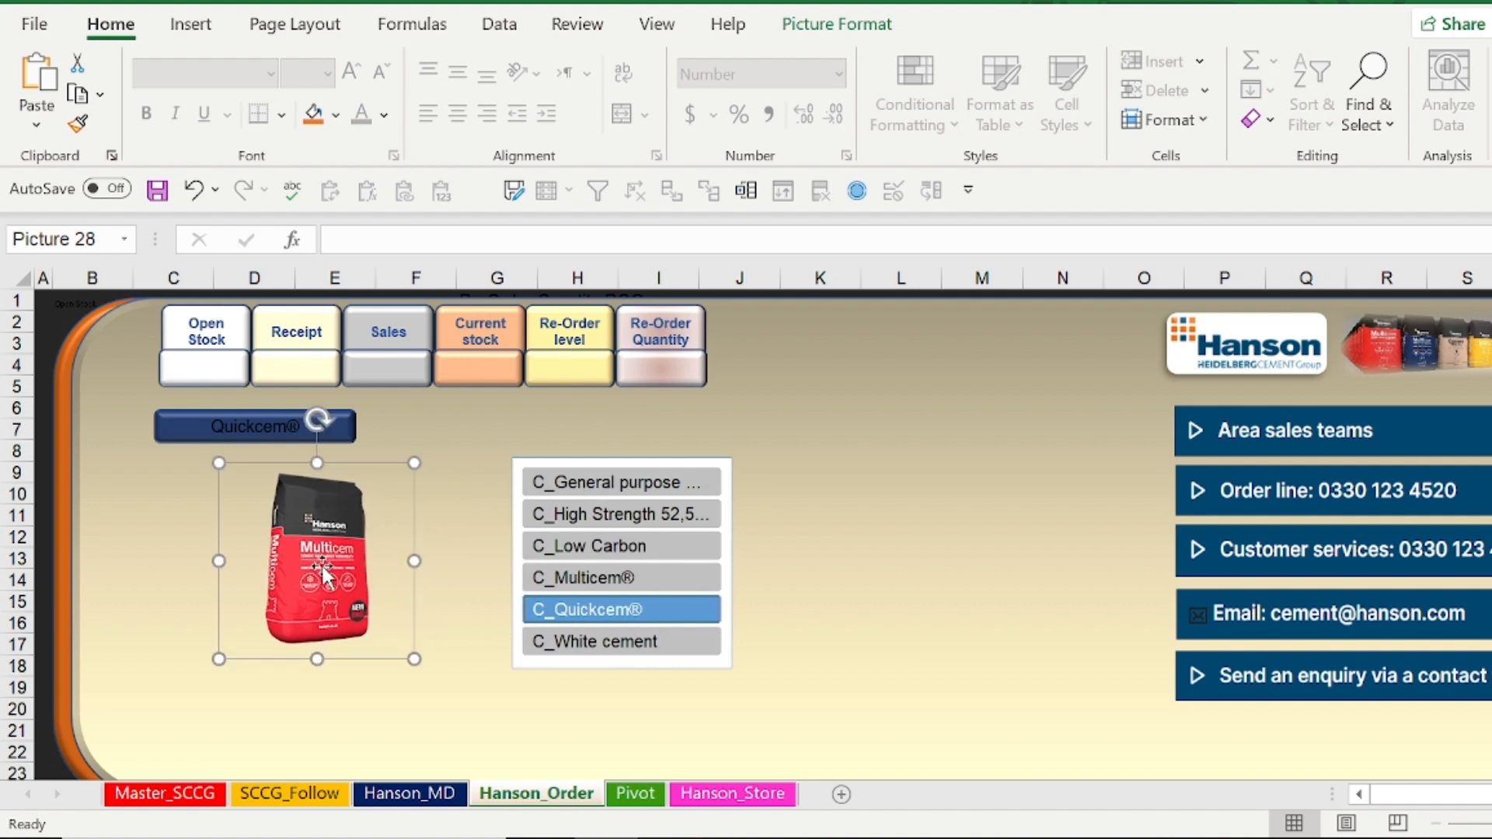
Link the pasted bag picture to the defined name with the formula =Hanson_image
{"action": "type", "text": "="}
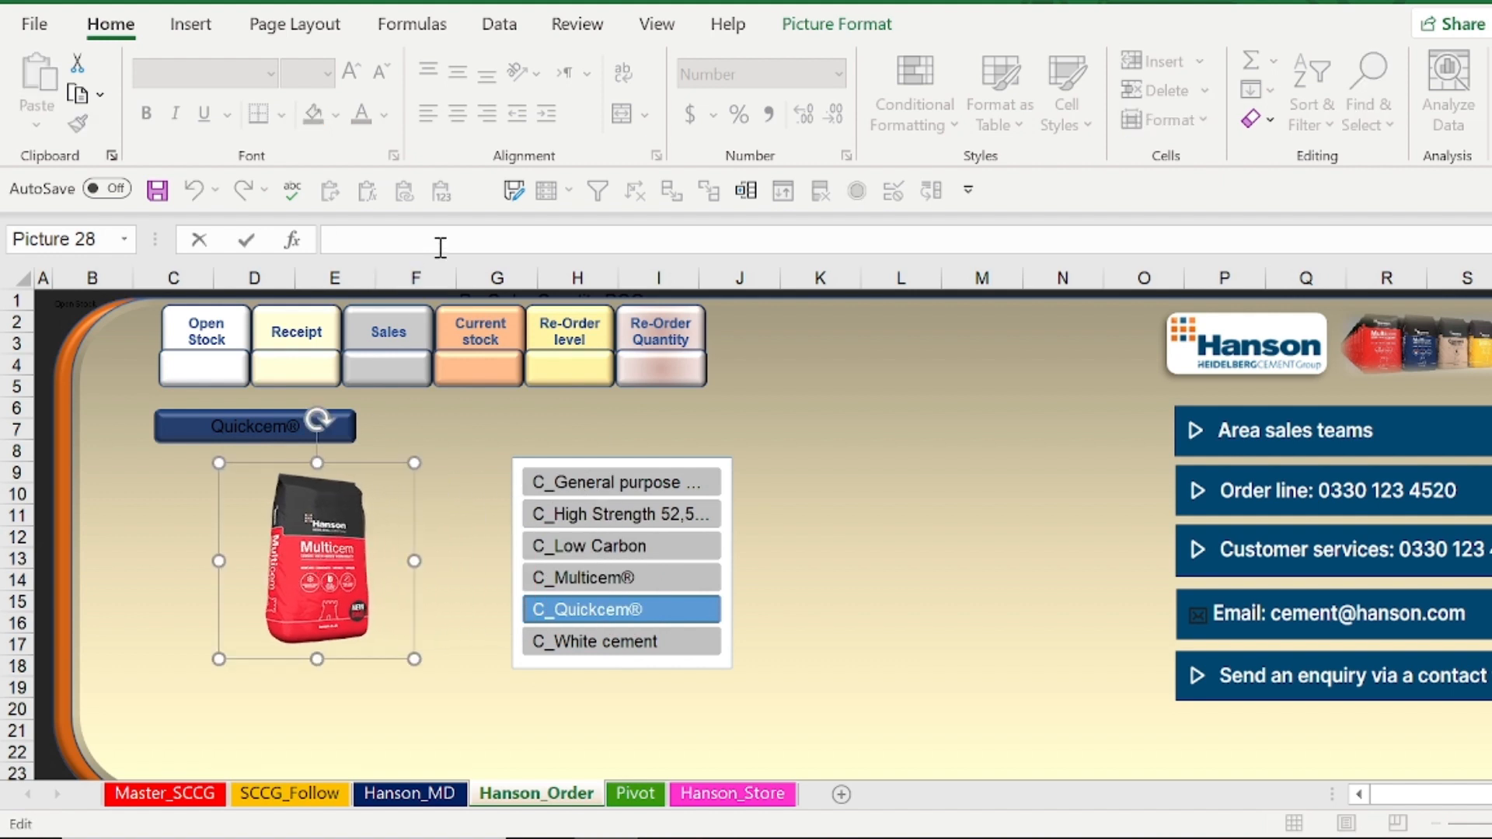
{"action": "type", "text": "ha"}
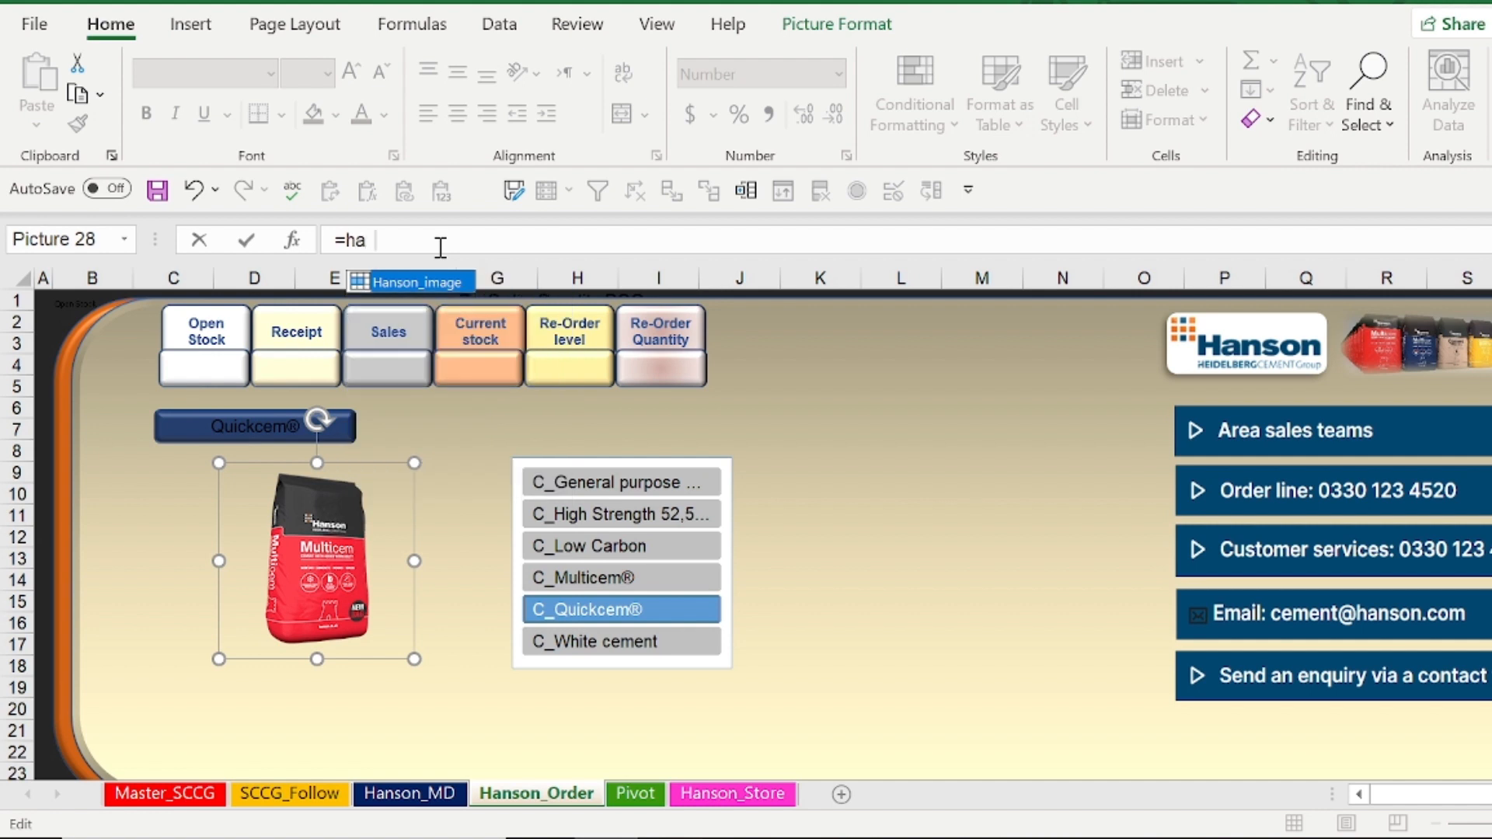
{"action": "type", "text": "n"}
{"action": "double_click", "coordinate": [436, 283]}
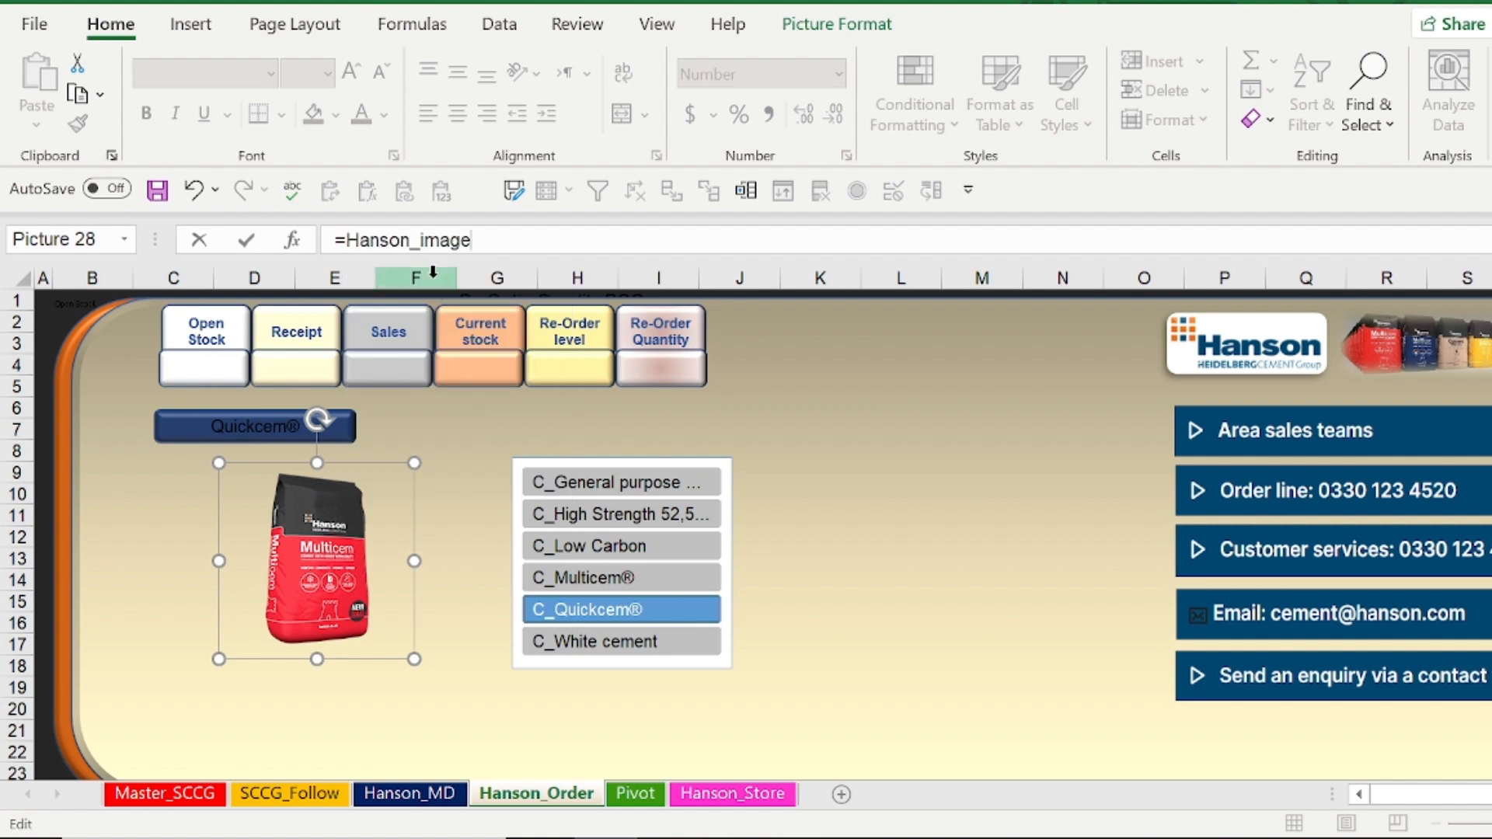
{"action": "key", "text": "Return"}
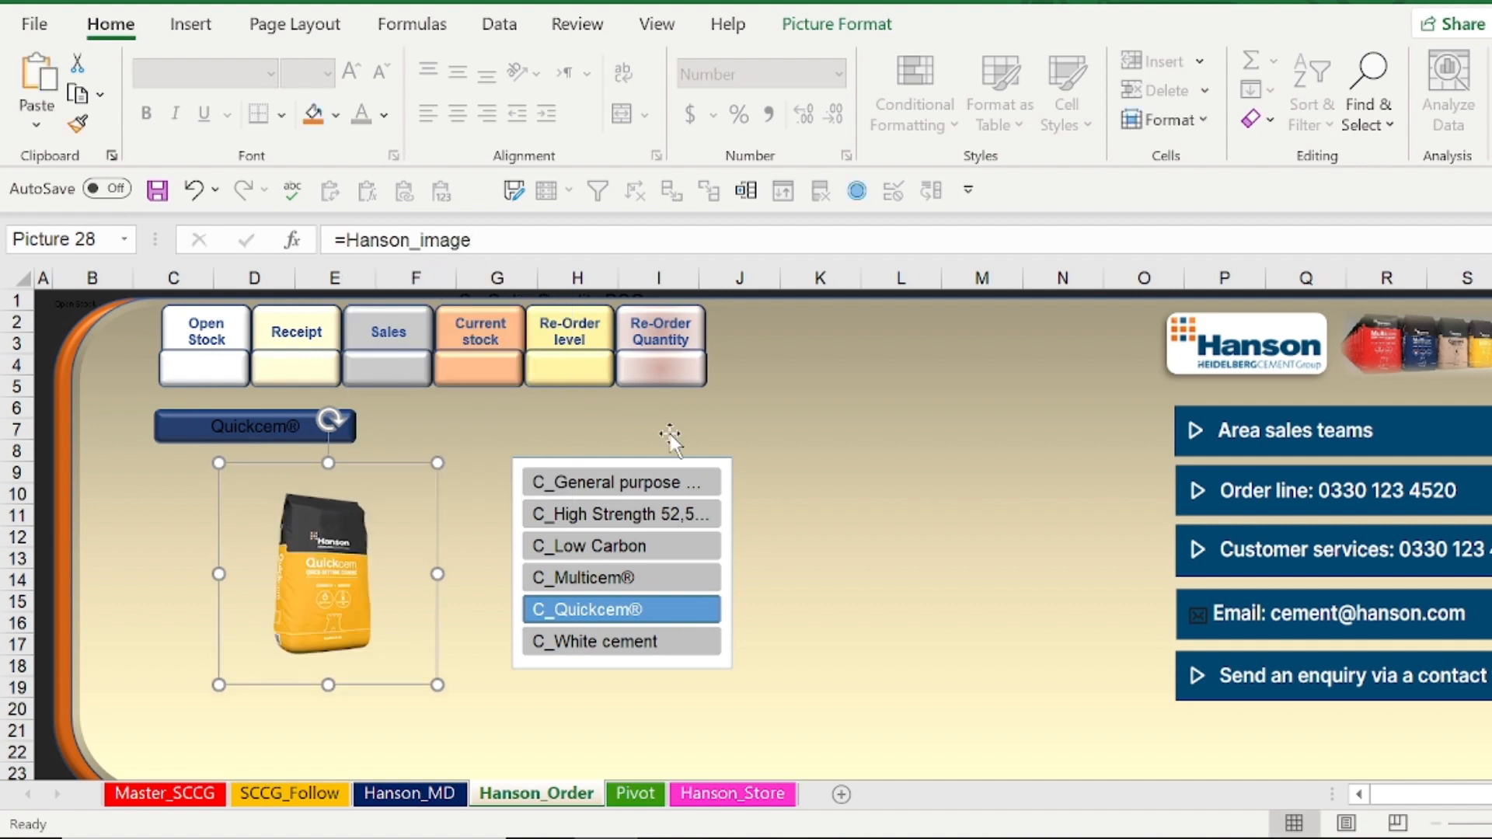
Check the linked picture by filtering the slicer to Low Carbon, High Strength, Quickcem®, General purpose and Multicem® in turn
{"action": "left_click", "coordinate": [614, 545]}
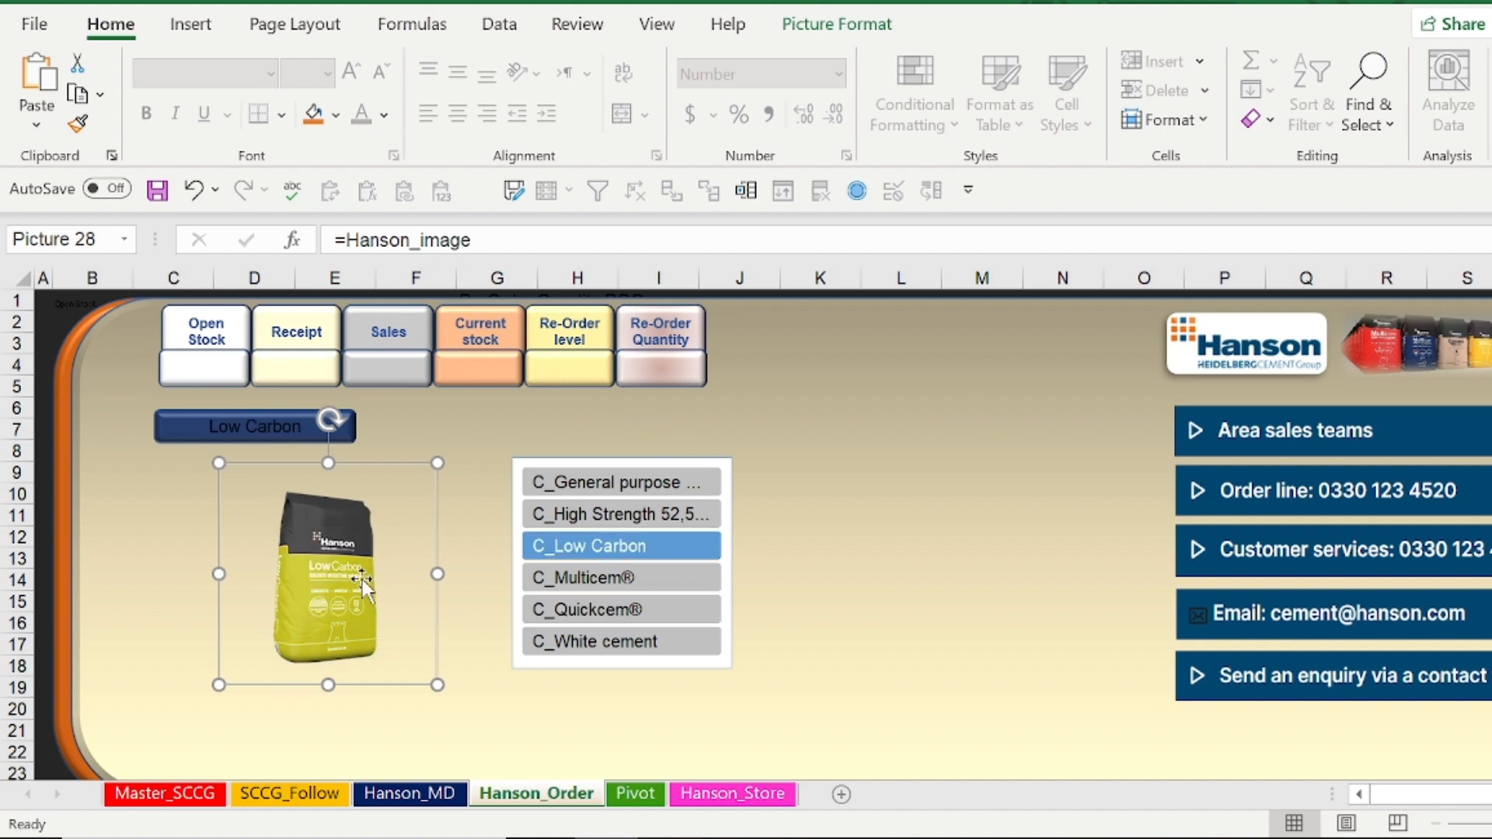
{"action": "left_click", "coordinate": [614, 513]}
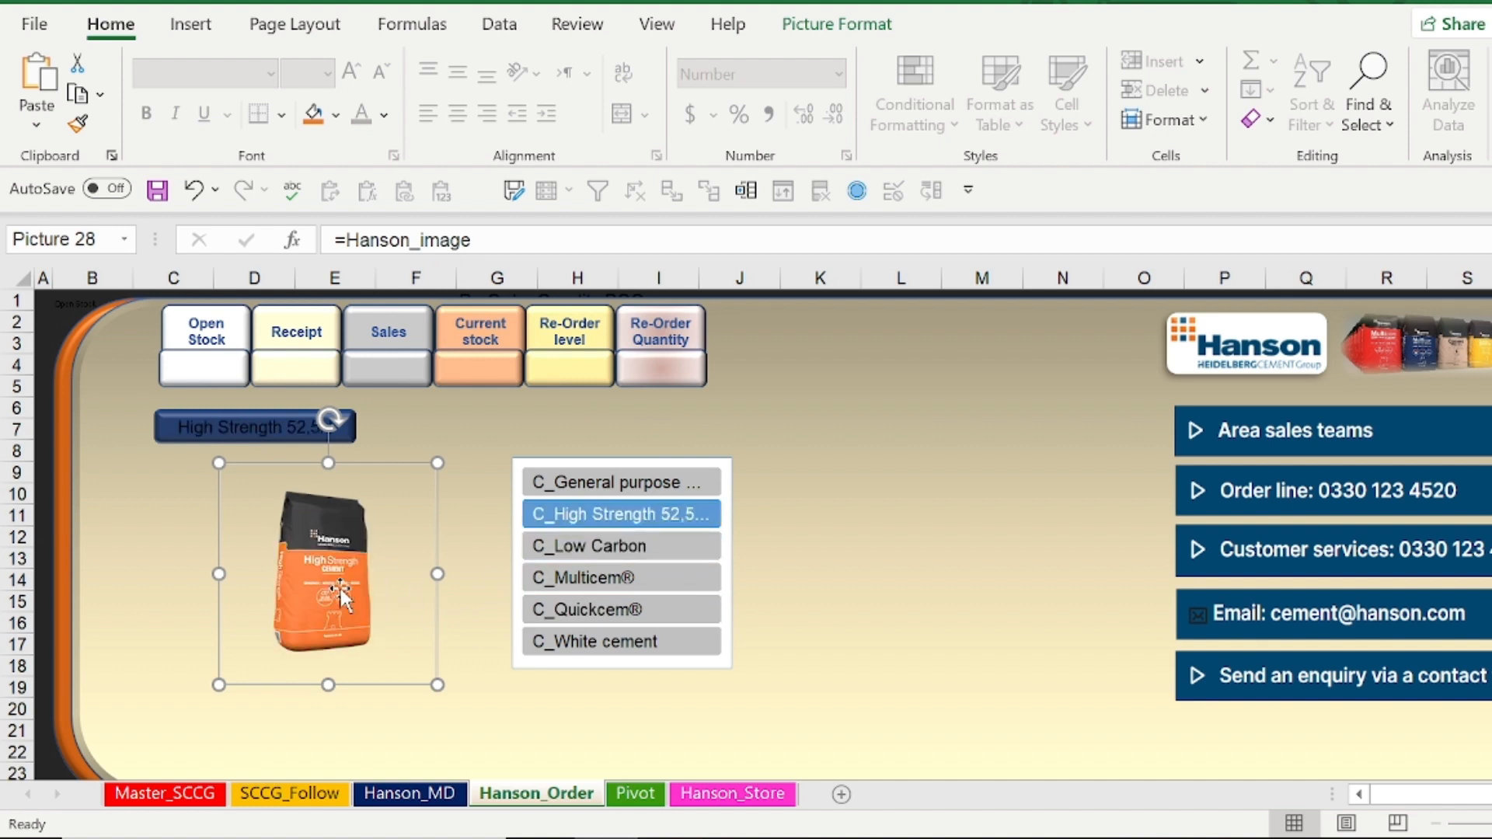
{"action": "left_click", "coordinate": [589, 609]}
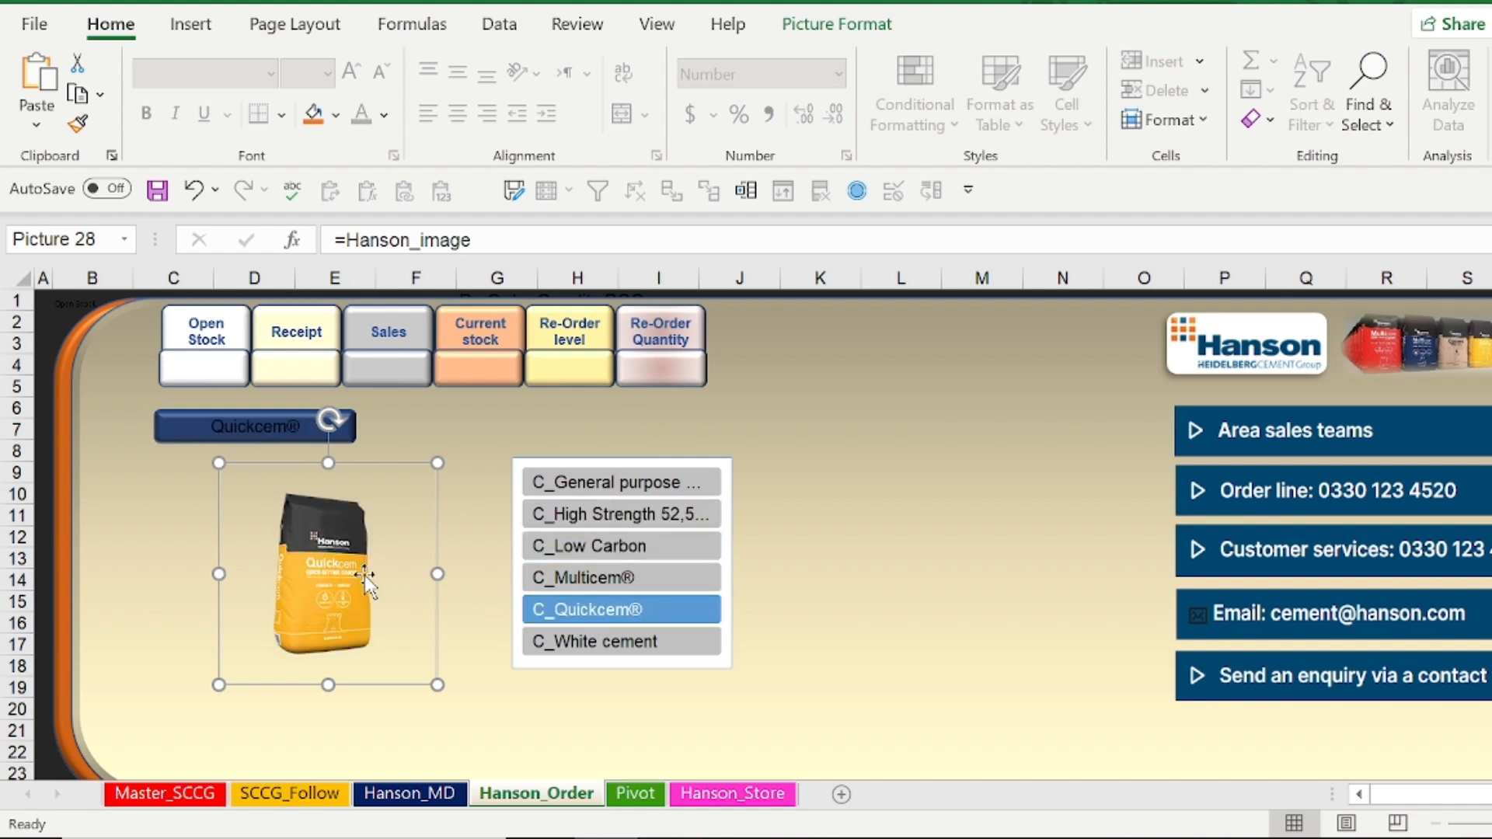
{"action": "left_click", "coordinate": [569, 483]}
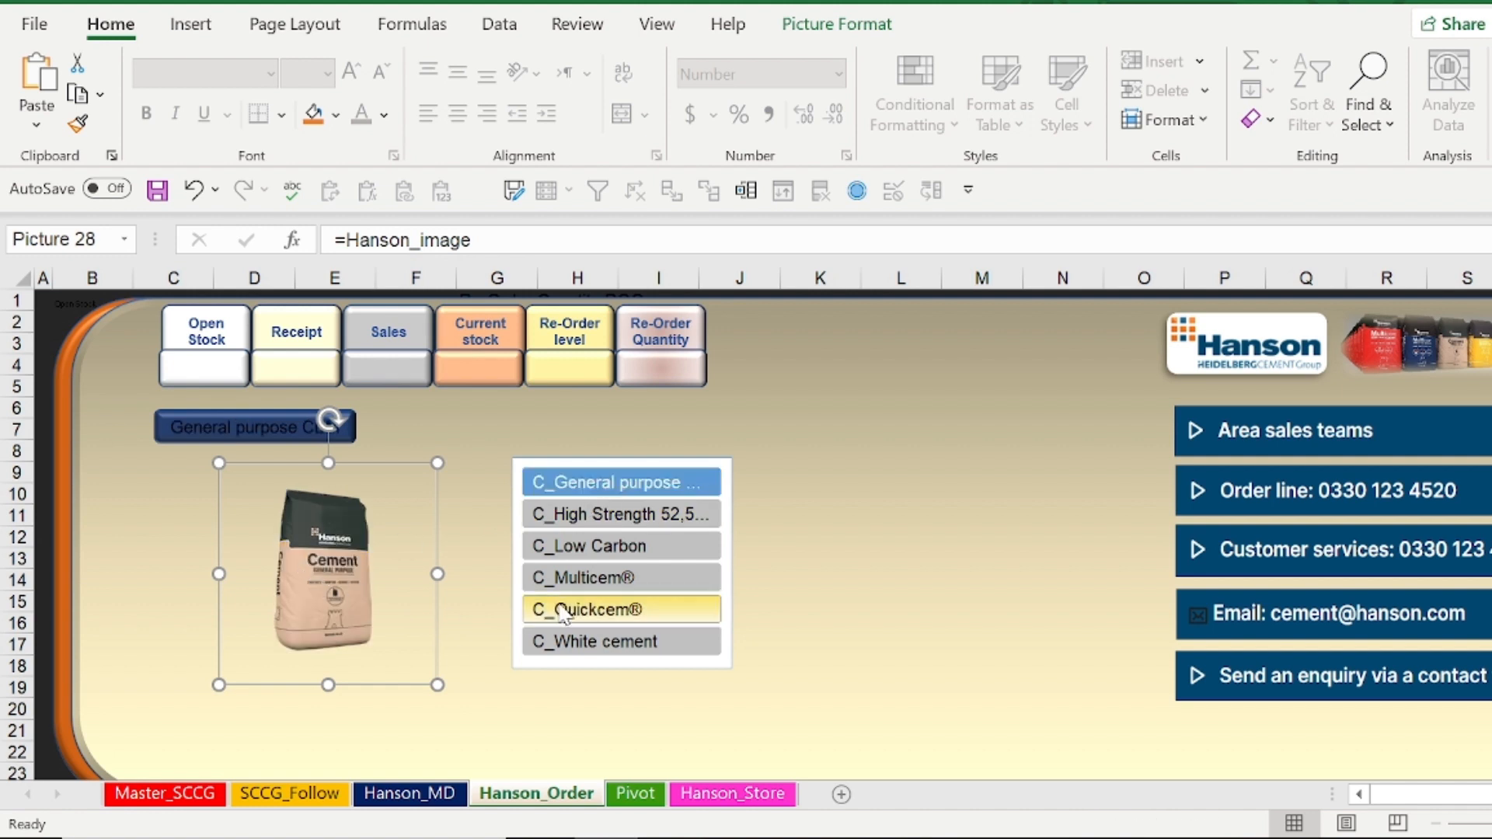
{"action": "left_click", "coordinate": [589, 577]}
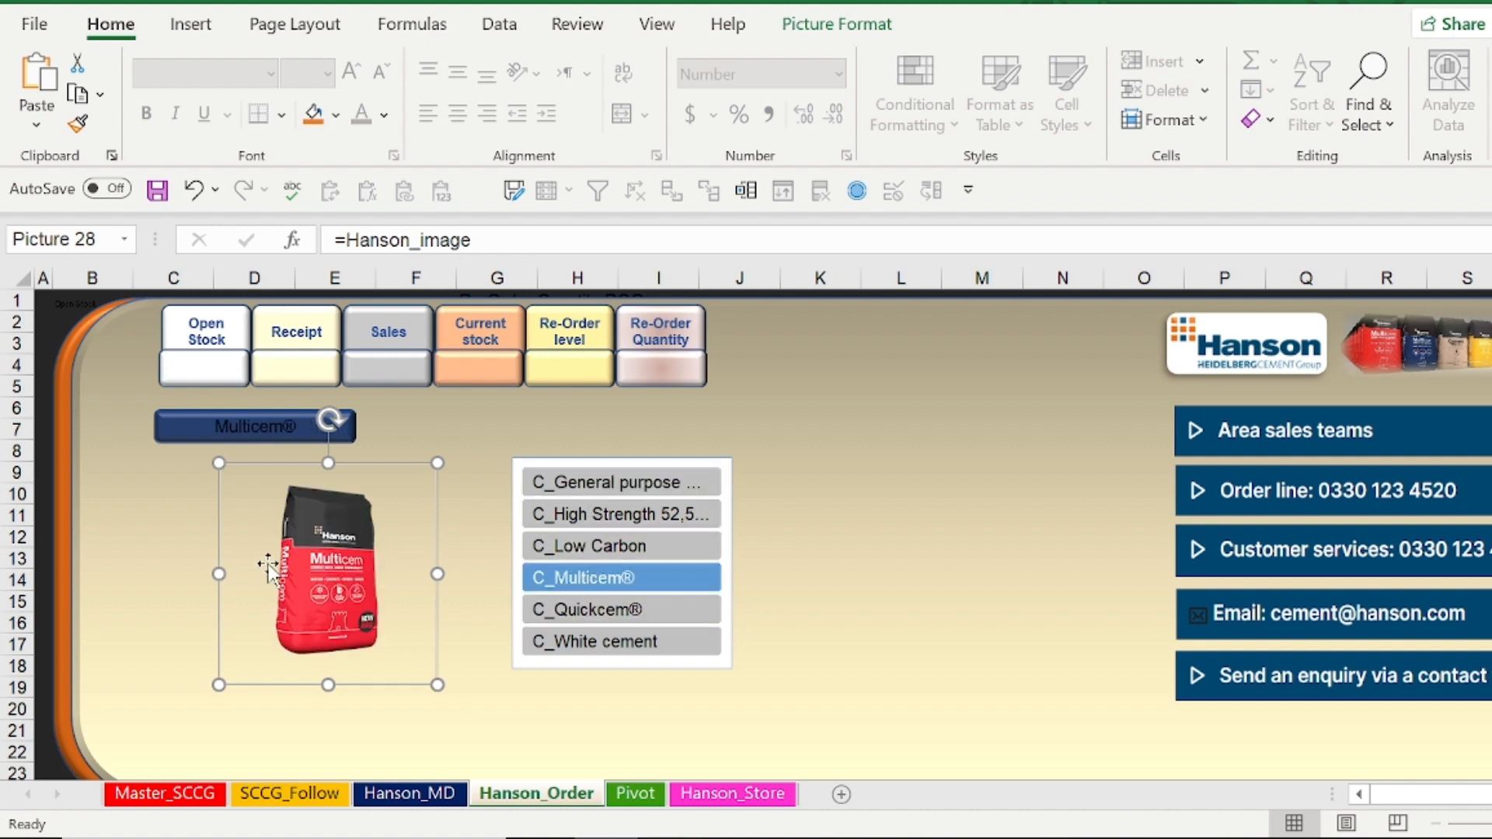
Replace the link formula of the value shape under Open Stock with =Pivot!C11
{"action": "left_click", "coordinate": [227, 364]}
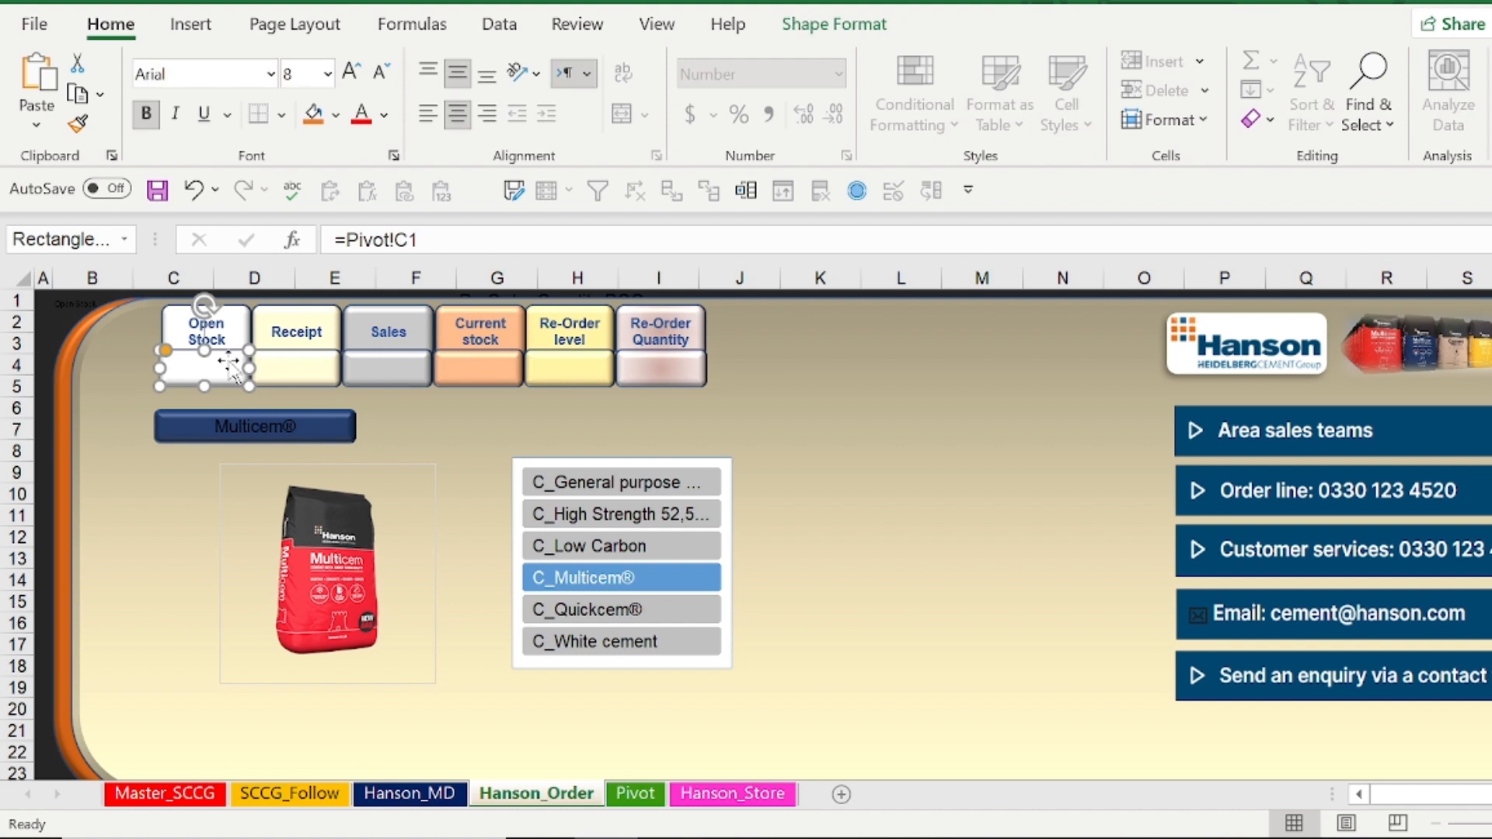
{"action": "left_click_drag", "start_coordinate": [432, 241], "coordinate": [237, 203]}
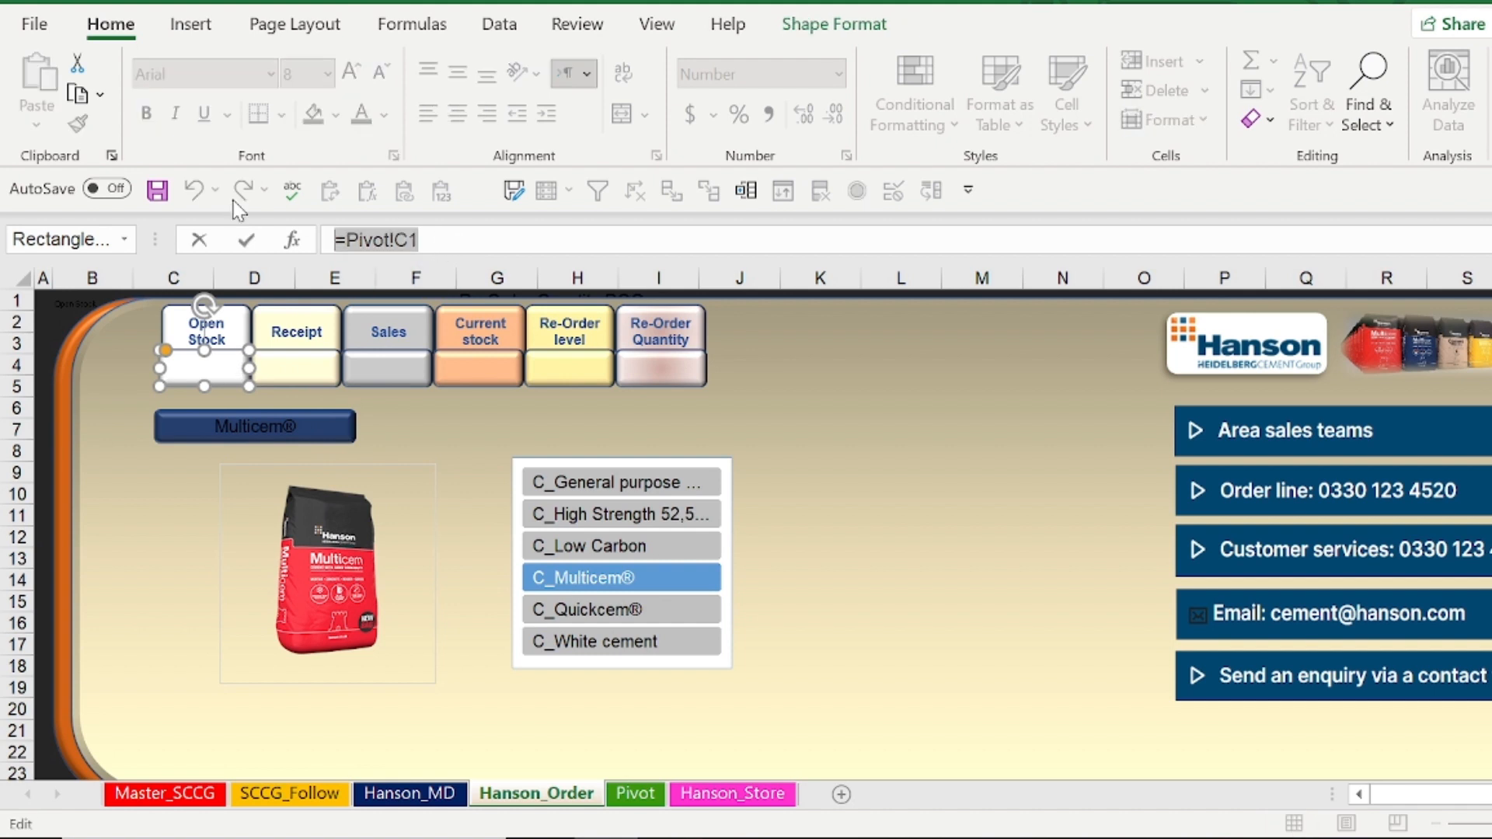
{"action": "key", "text": "BackSpace"}
{"action": "type", "text": "="}
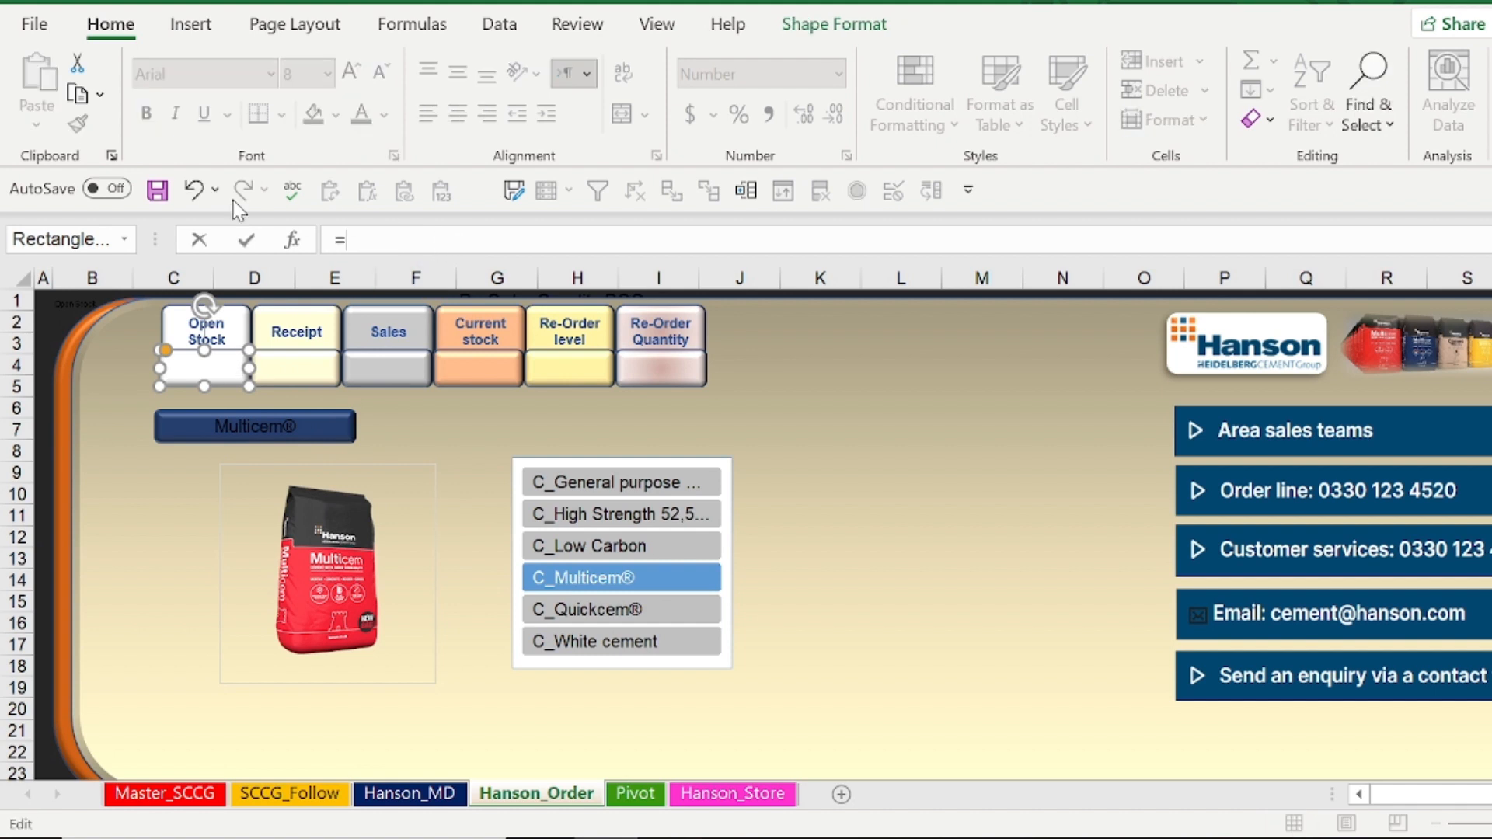
{"action": "left_click", "coordinate": [636, 794]}
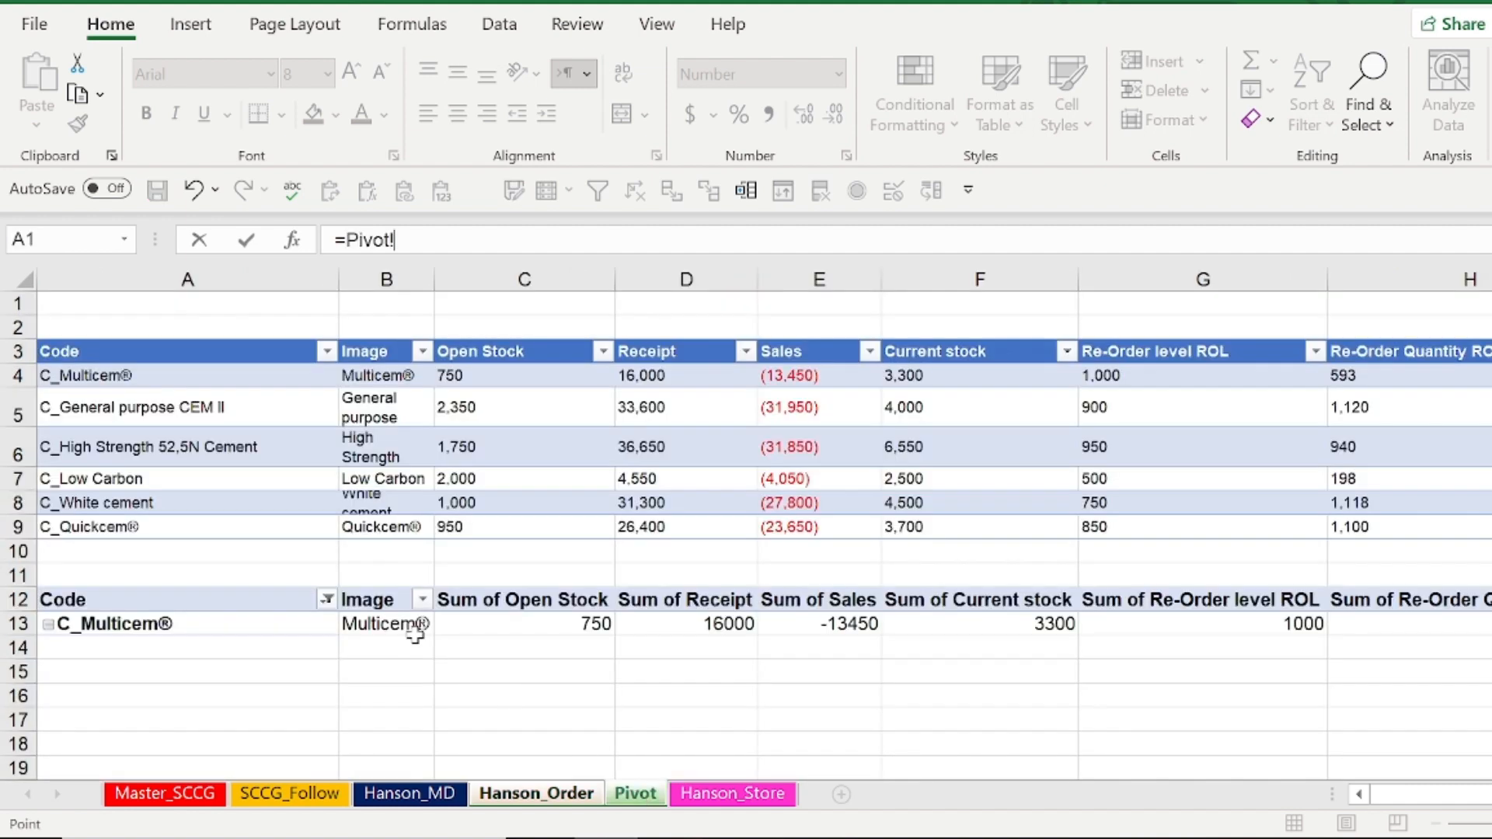
{"action": "left_click", "coordinate": [523, 568]}
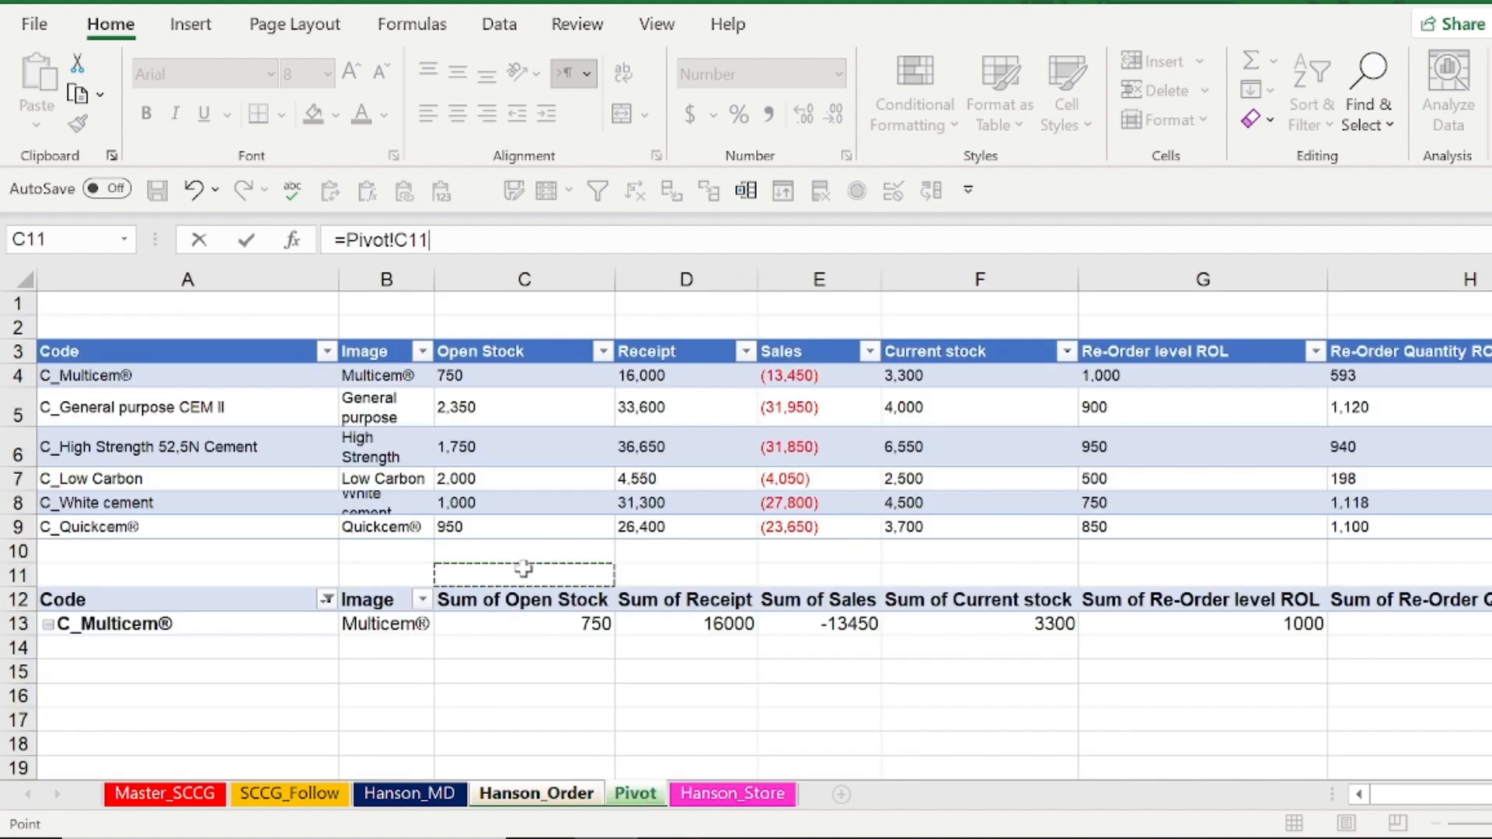
{"action": "key", "text": "Return"}
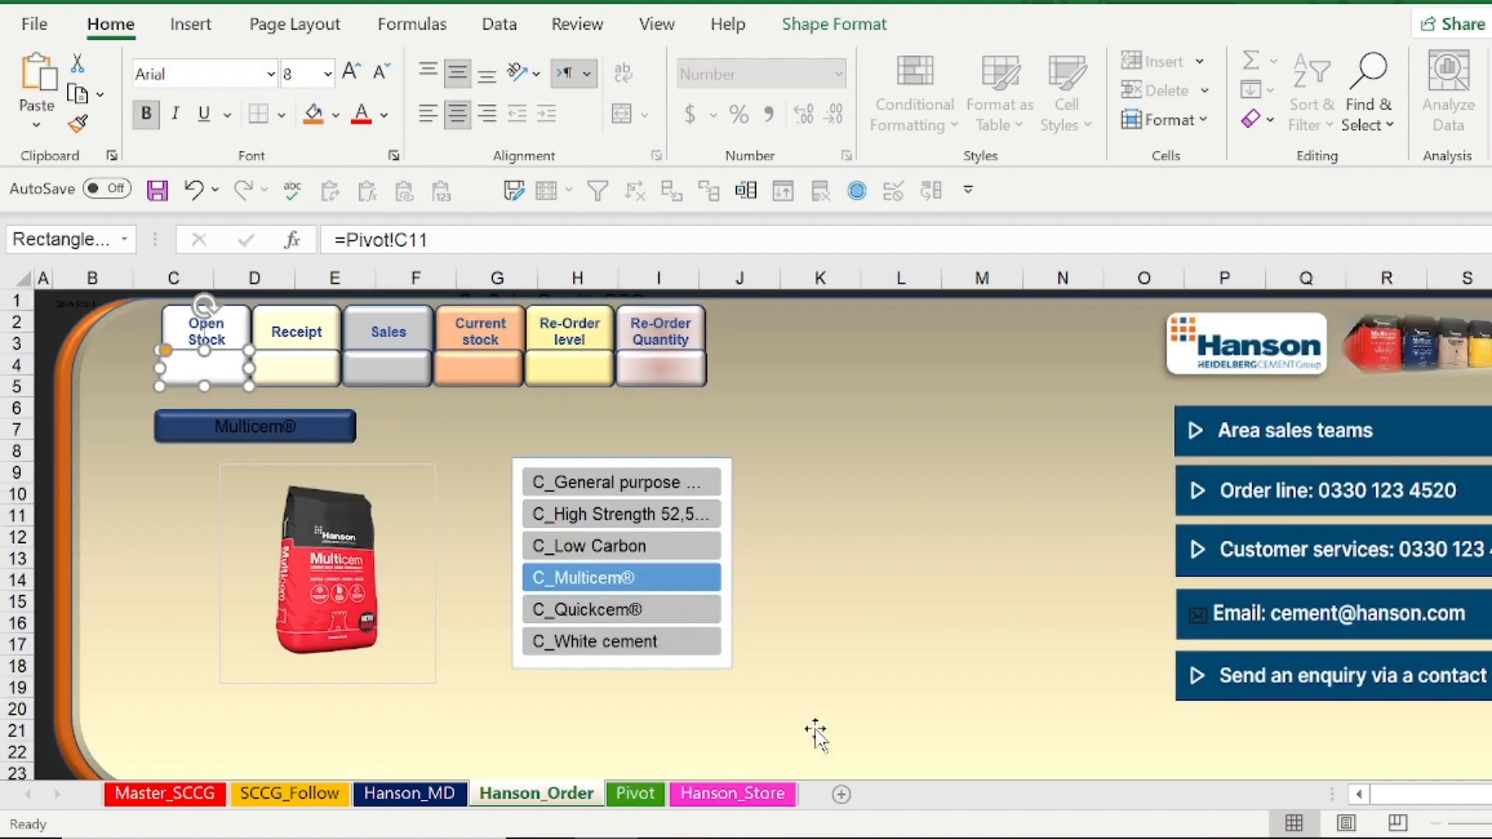
On the Pivot sheet, enter =C13 in cell C11, replacing the GETPIVOTDATA reference with the plain cell reference
{"action": "left_click", "coordinate": [636, 793]}
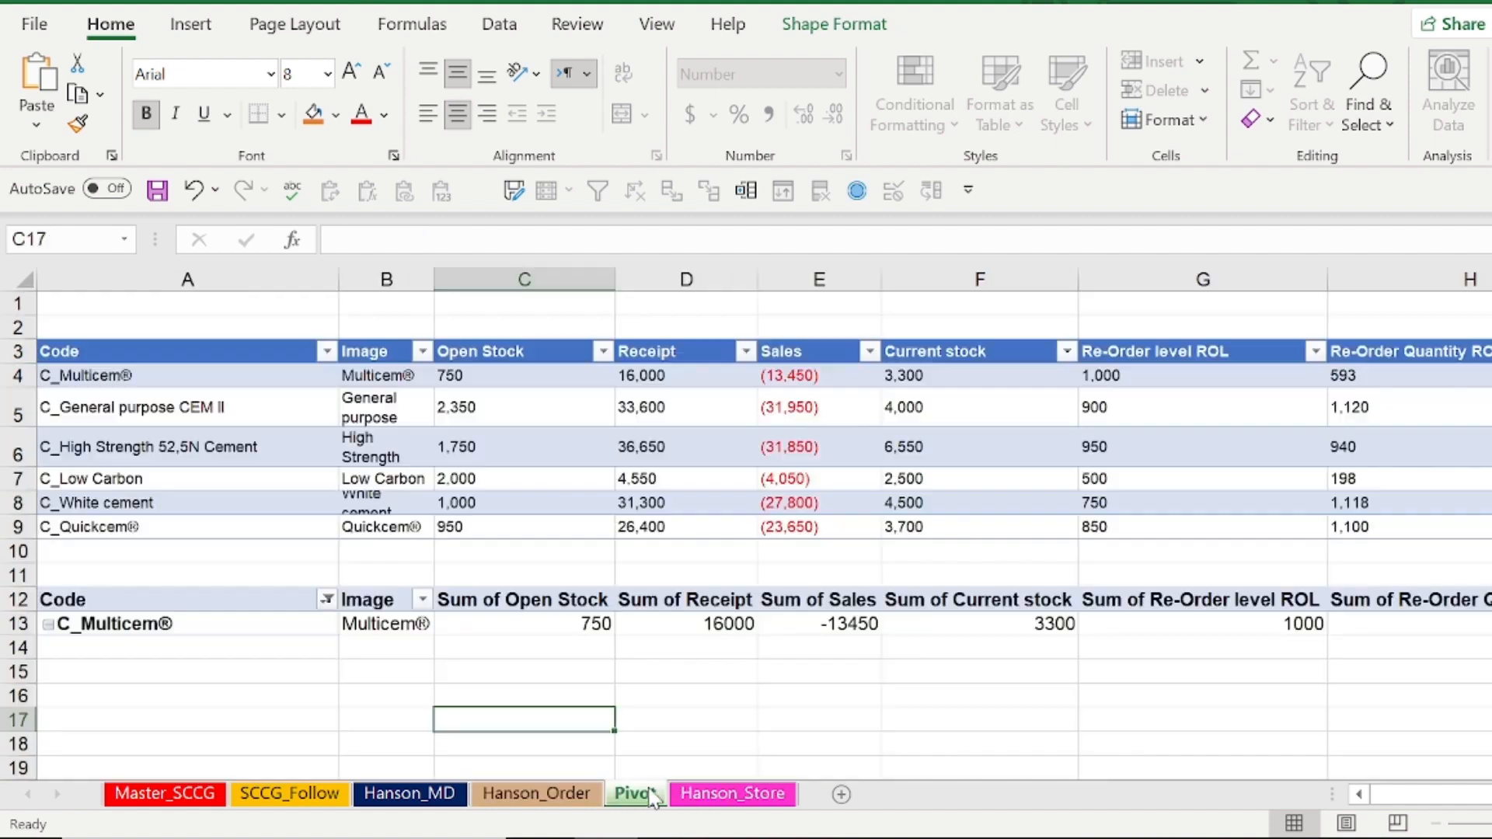
{"action": "left_click", "coordinate": [561, 573]}
{"action": "type", "text": "="}
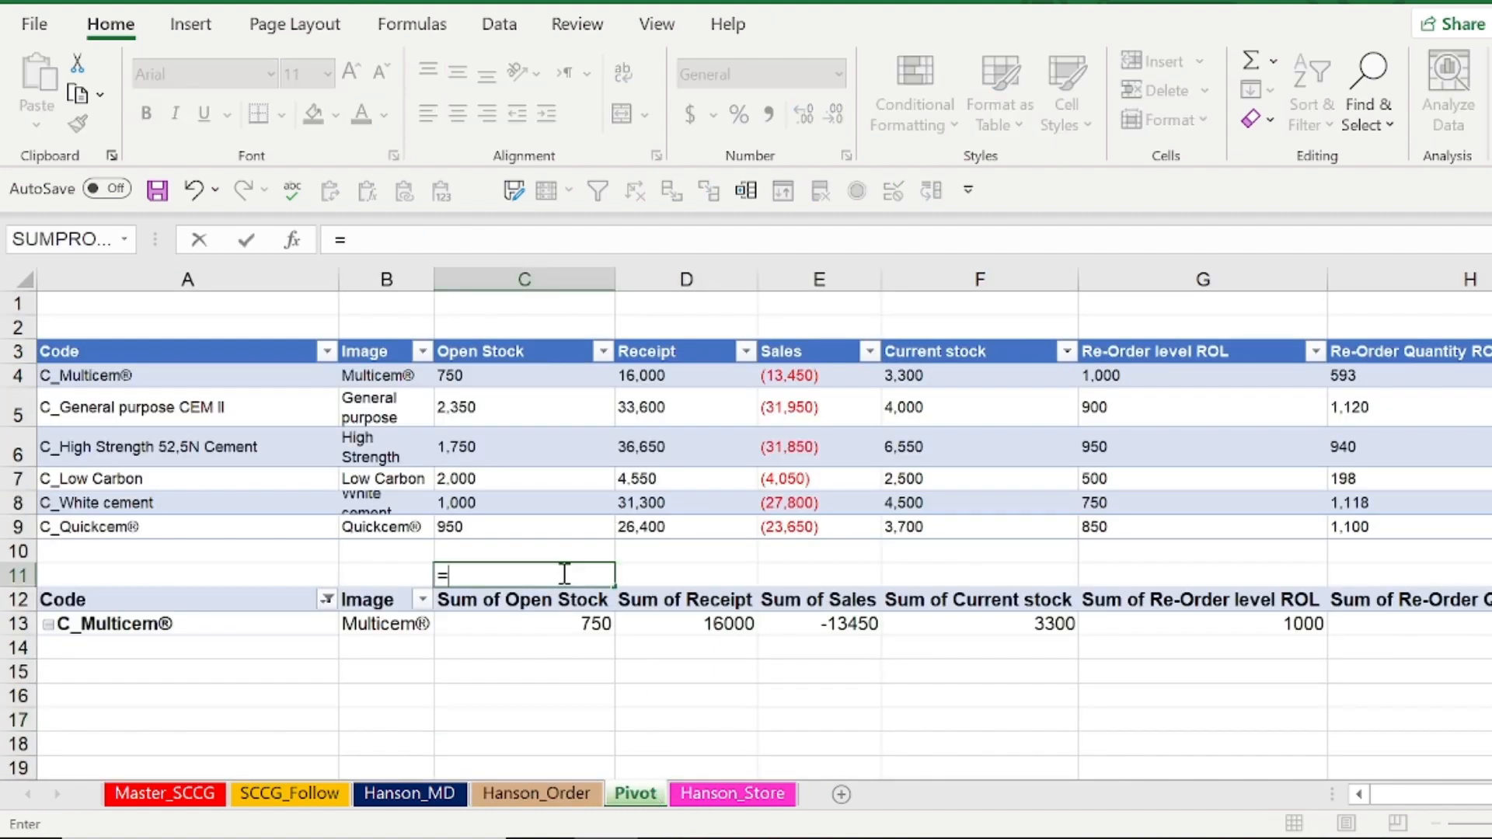
{"action": "left_click", "coordinate": [566, 622]}
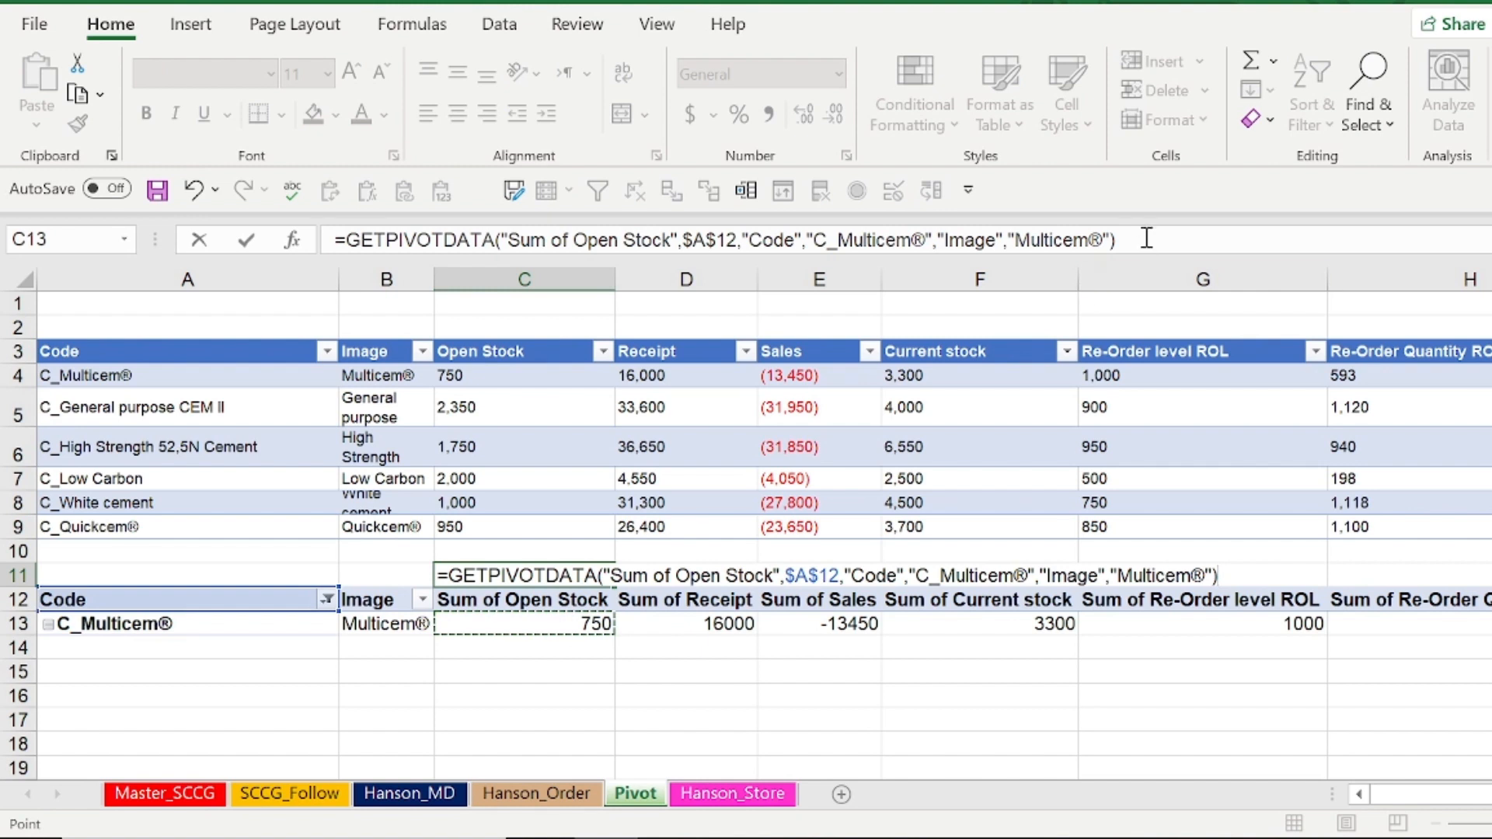
{"action": "left_click_drag", "start_coordinate": [1142, 238], "coordinate": [280, 208]}
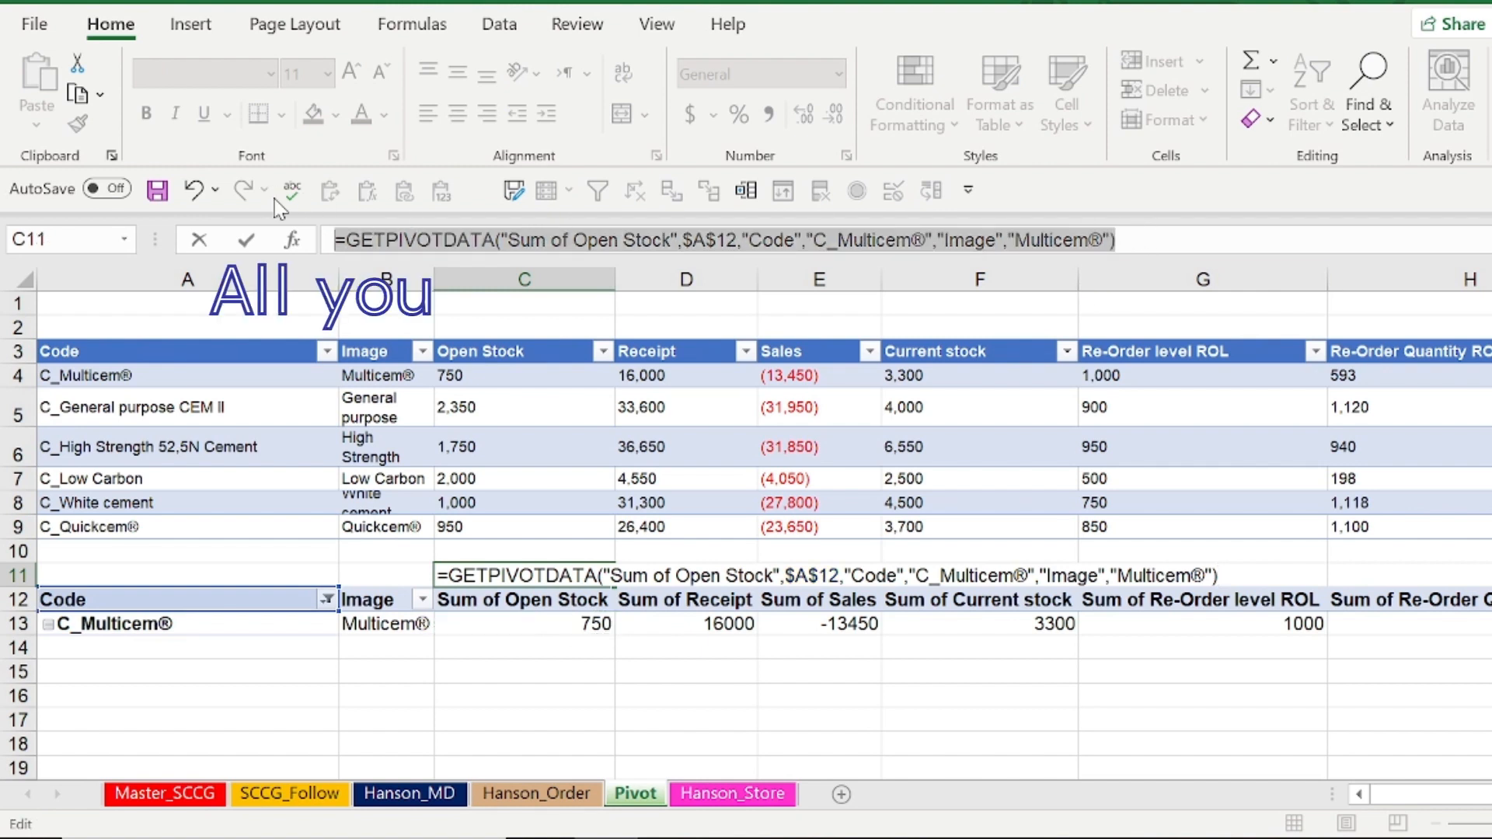
{"action": "type", "text": "="}
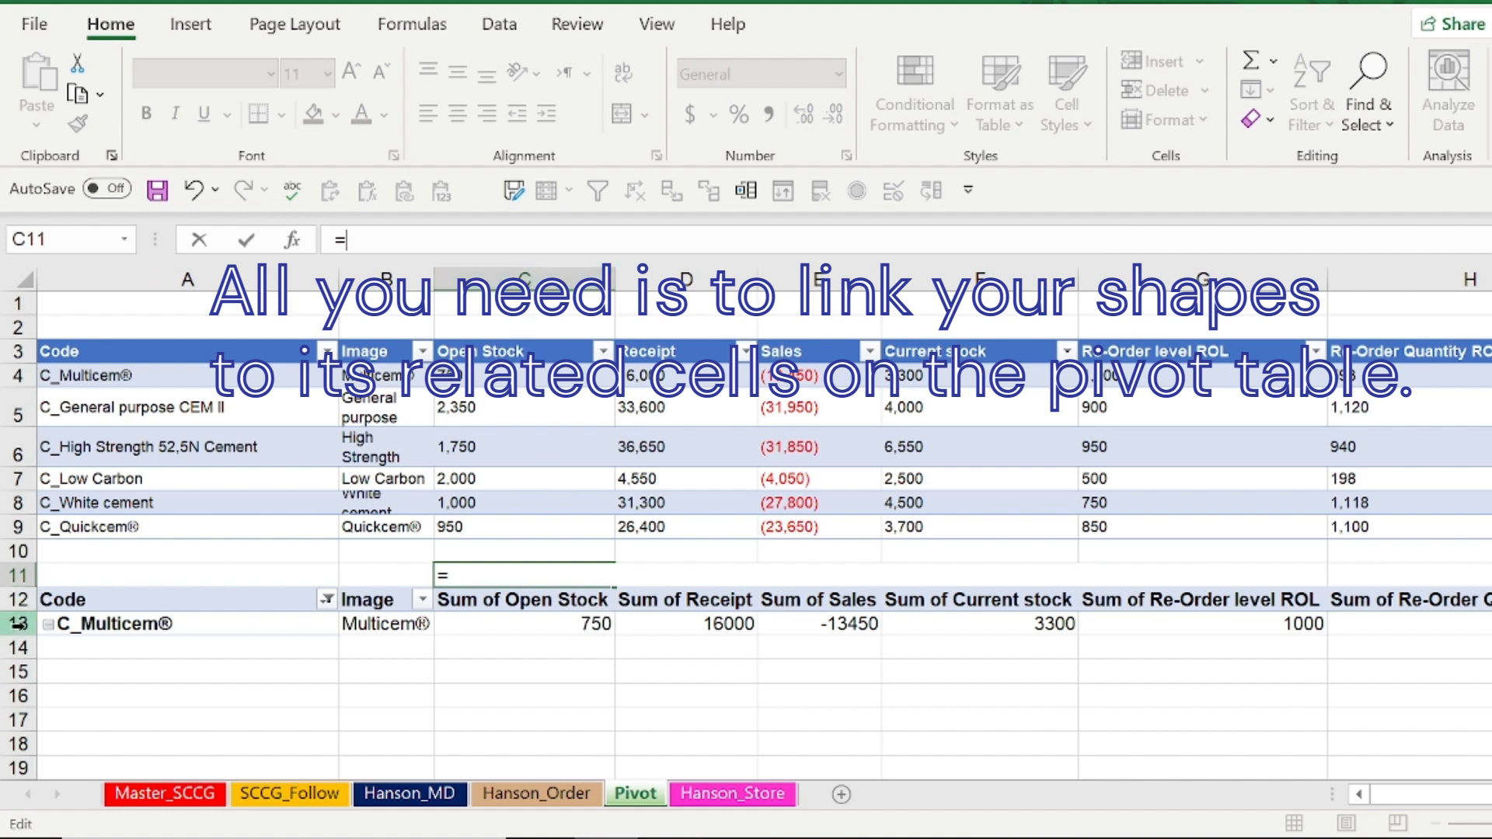
{"action": "type", "text": "c13"}
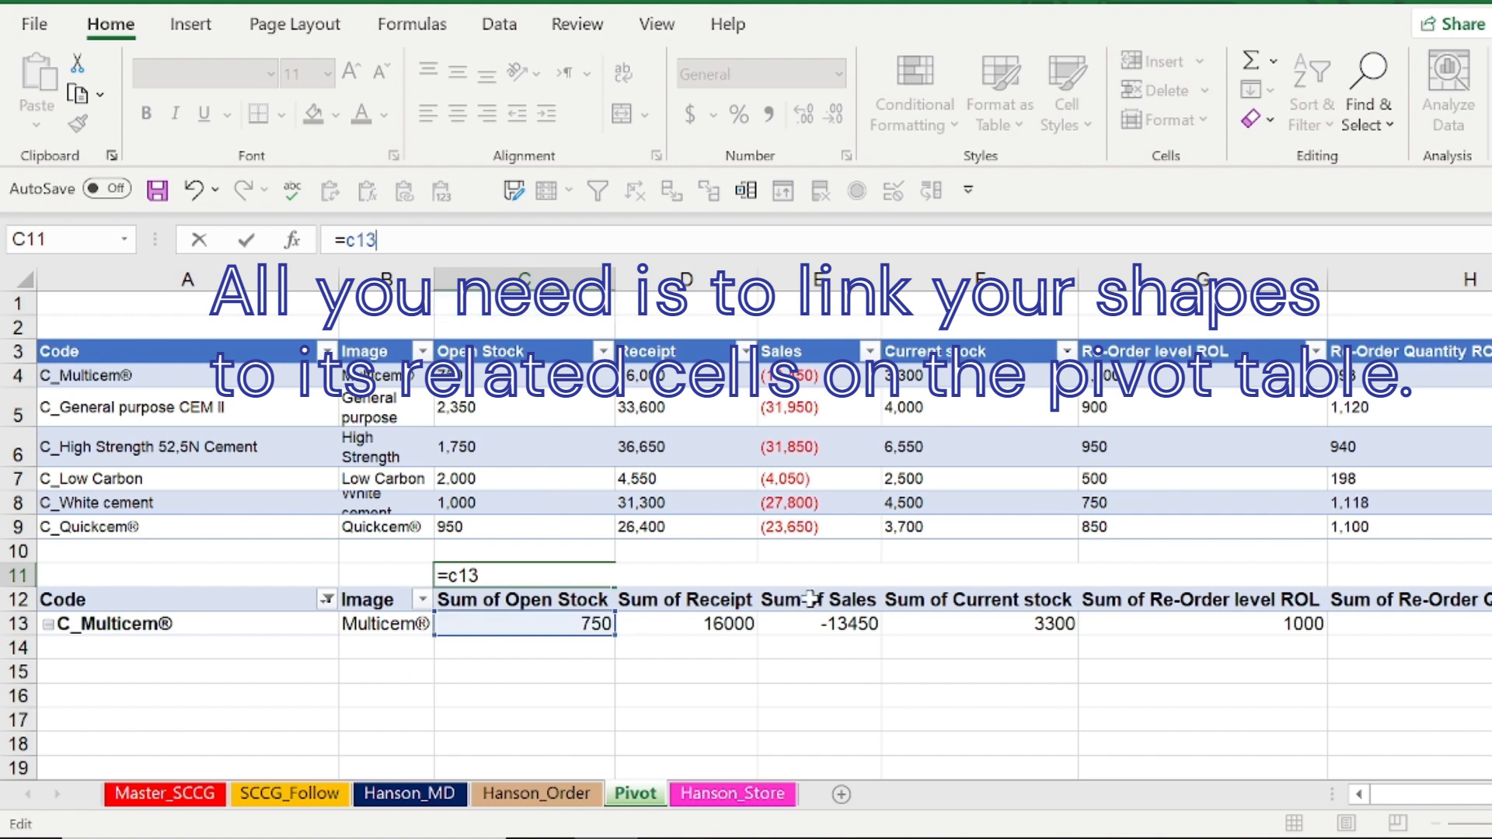
{"action": "key", "text": "Return"}
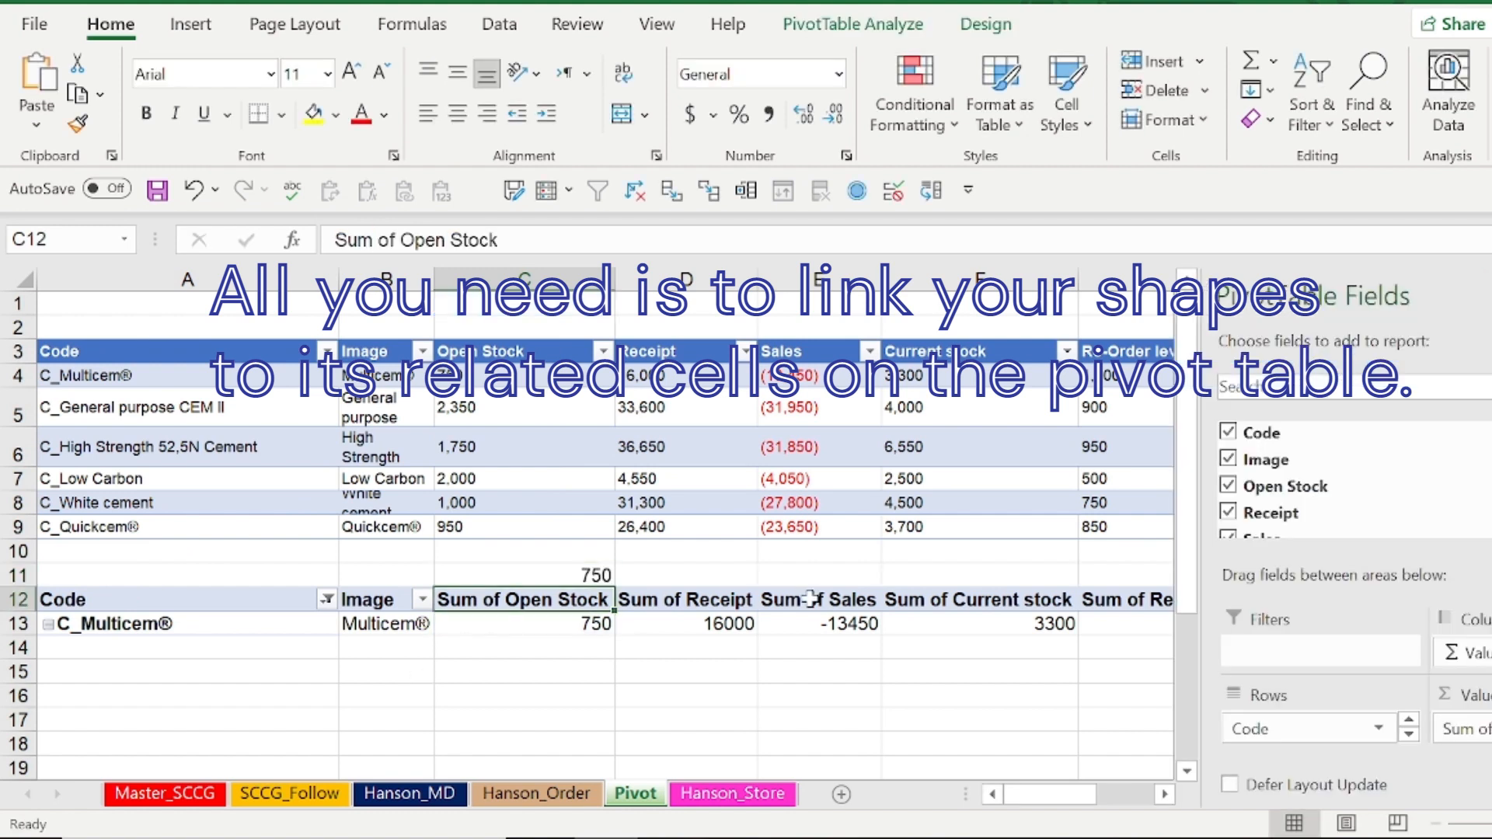
Set the font size of cell C11 to 5
{"action": "left_click", "coordinate": [553, 575]}
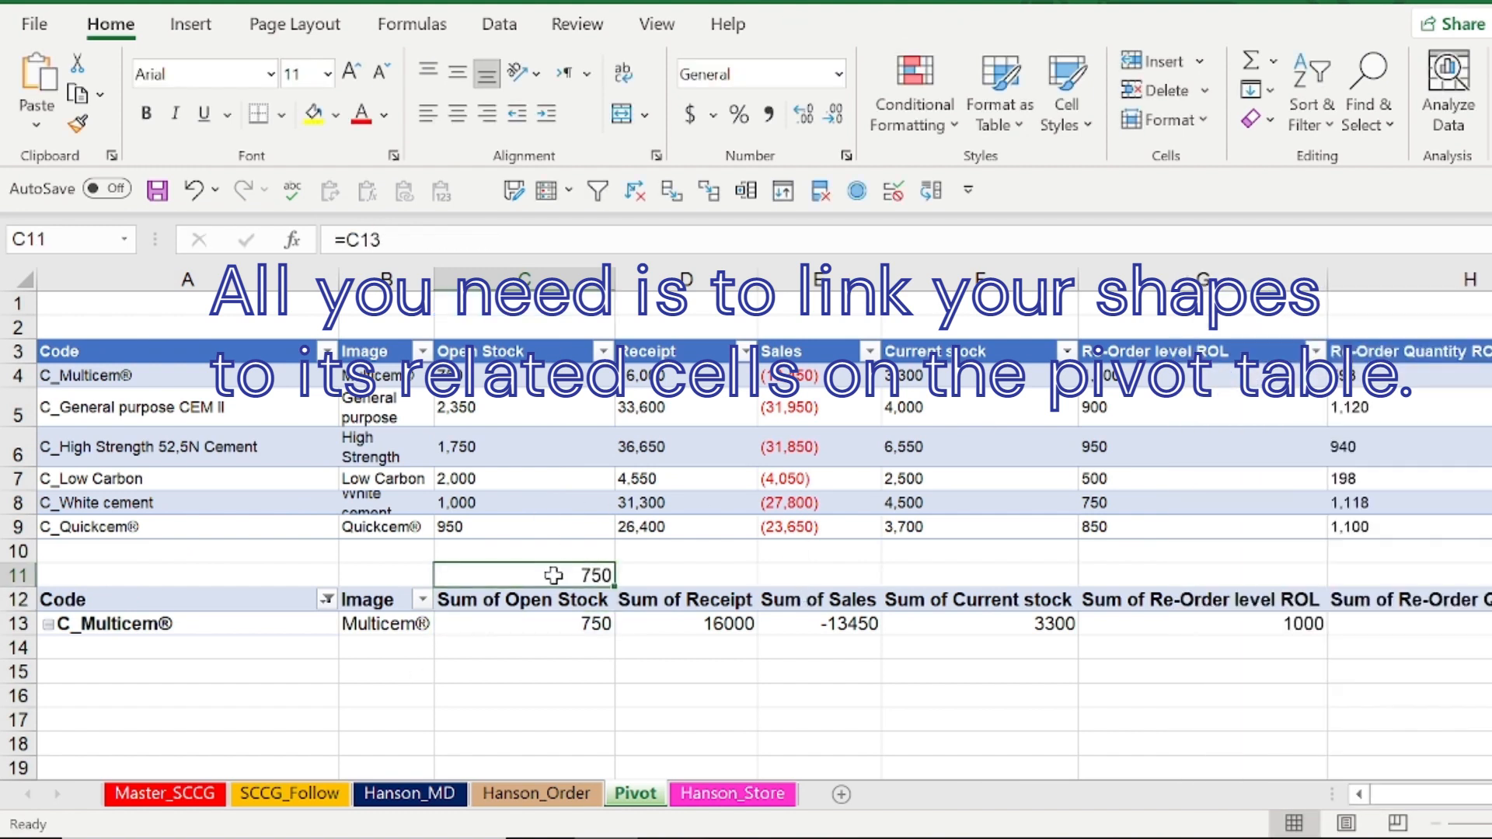
{"action": "left_click", "coordinate": [298, 78]}
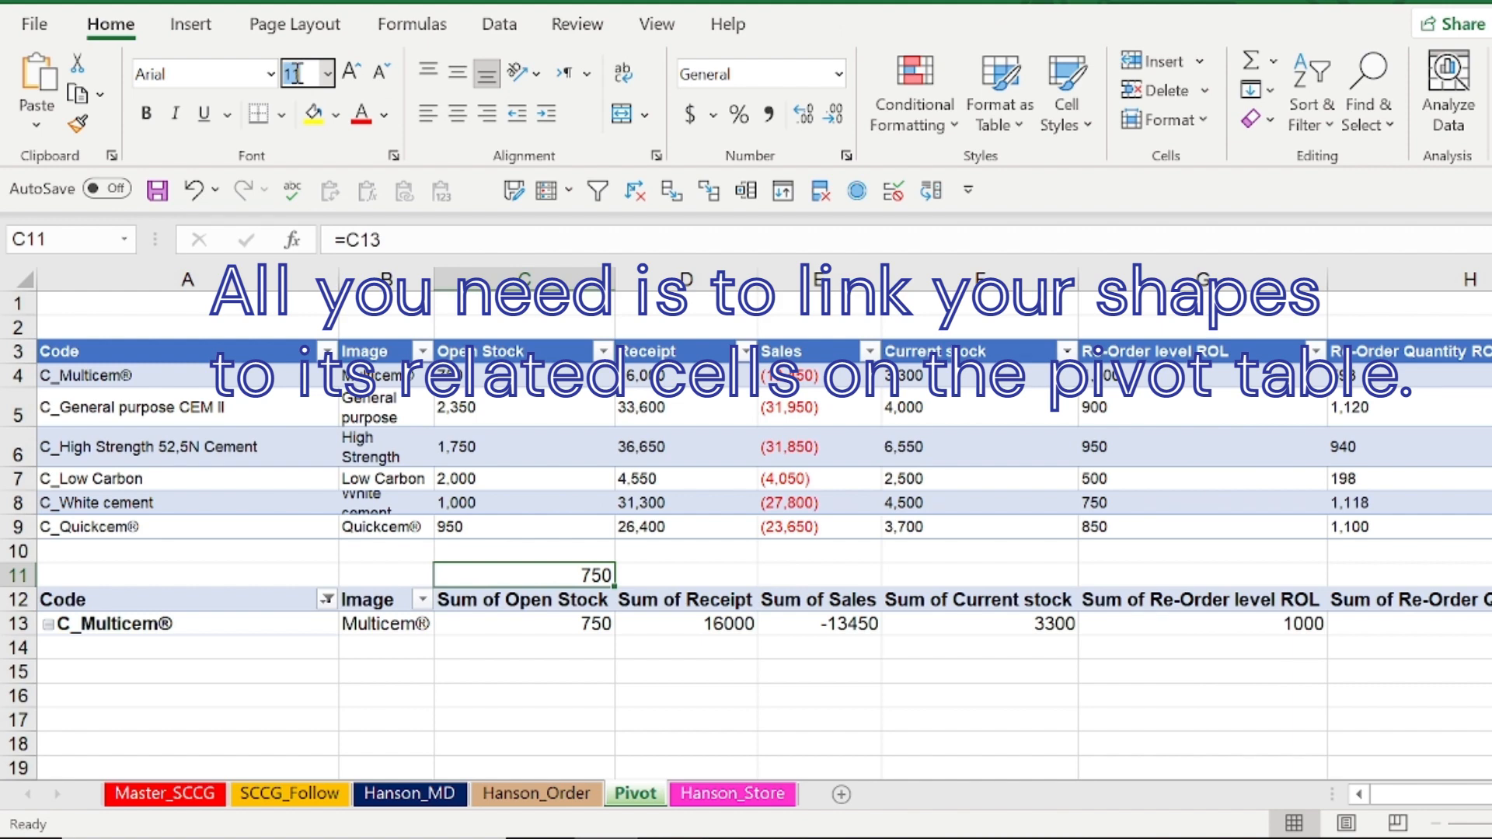
{"action": "type", "text": "5"}
{"action": "key", "text": "Return"}
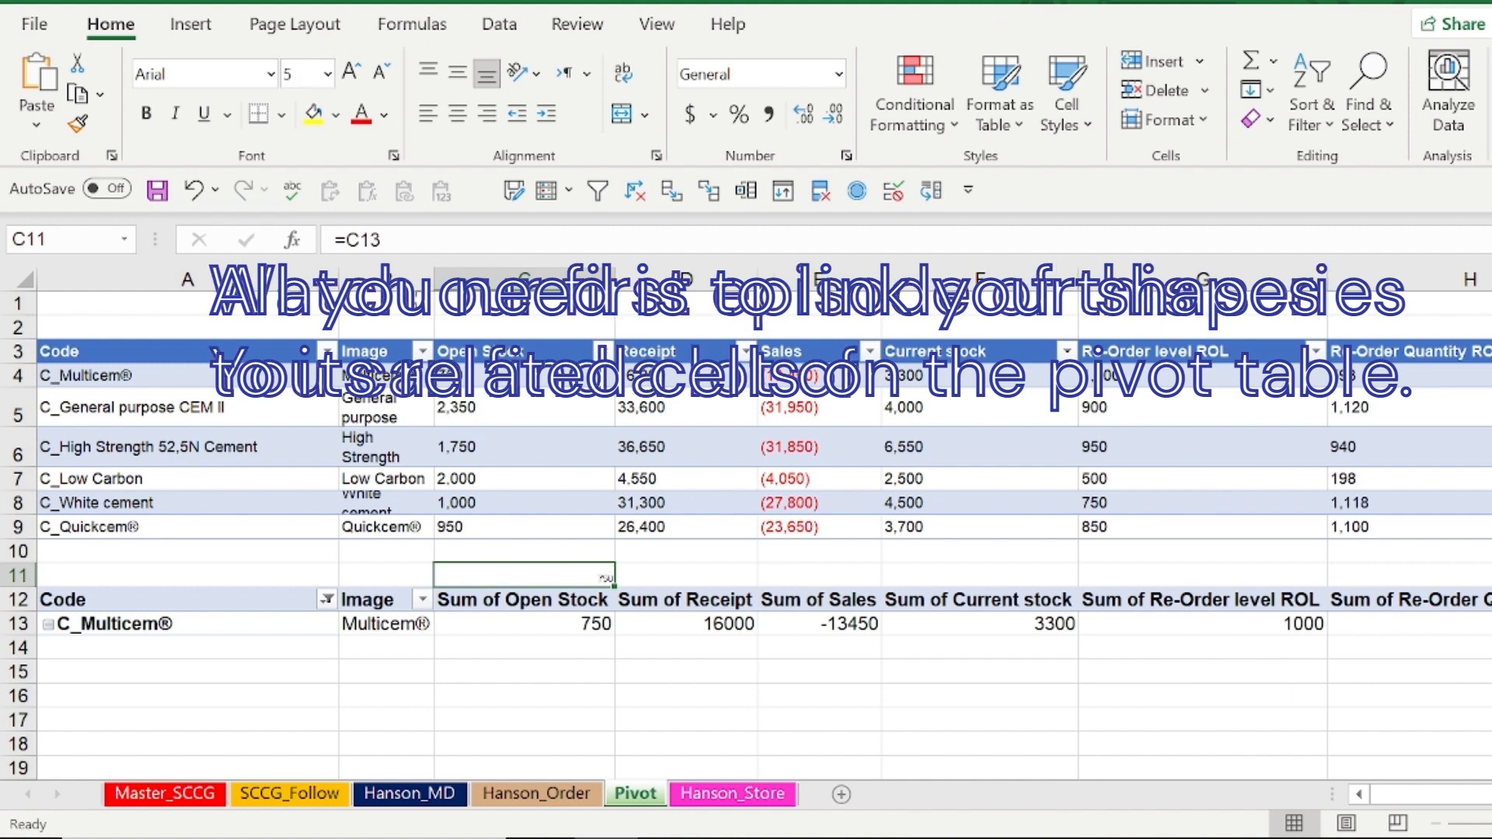
Copy the C11 formula across D11:H11, above the other PivotTable sum columns
{"action": "key", "text": "ctrl+c"}
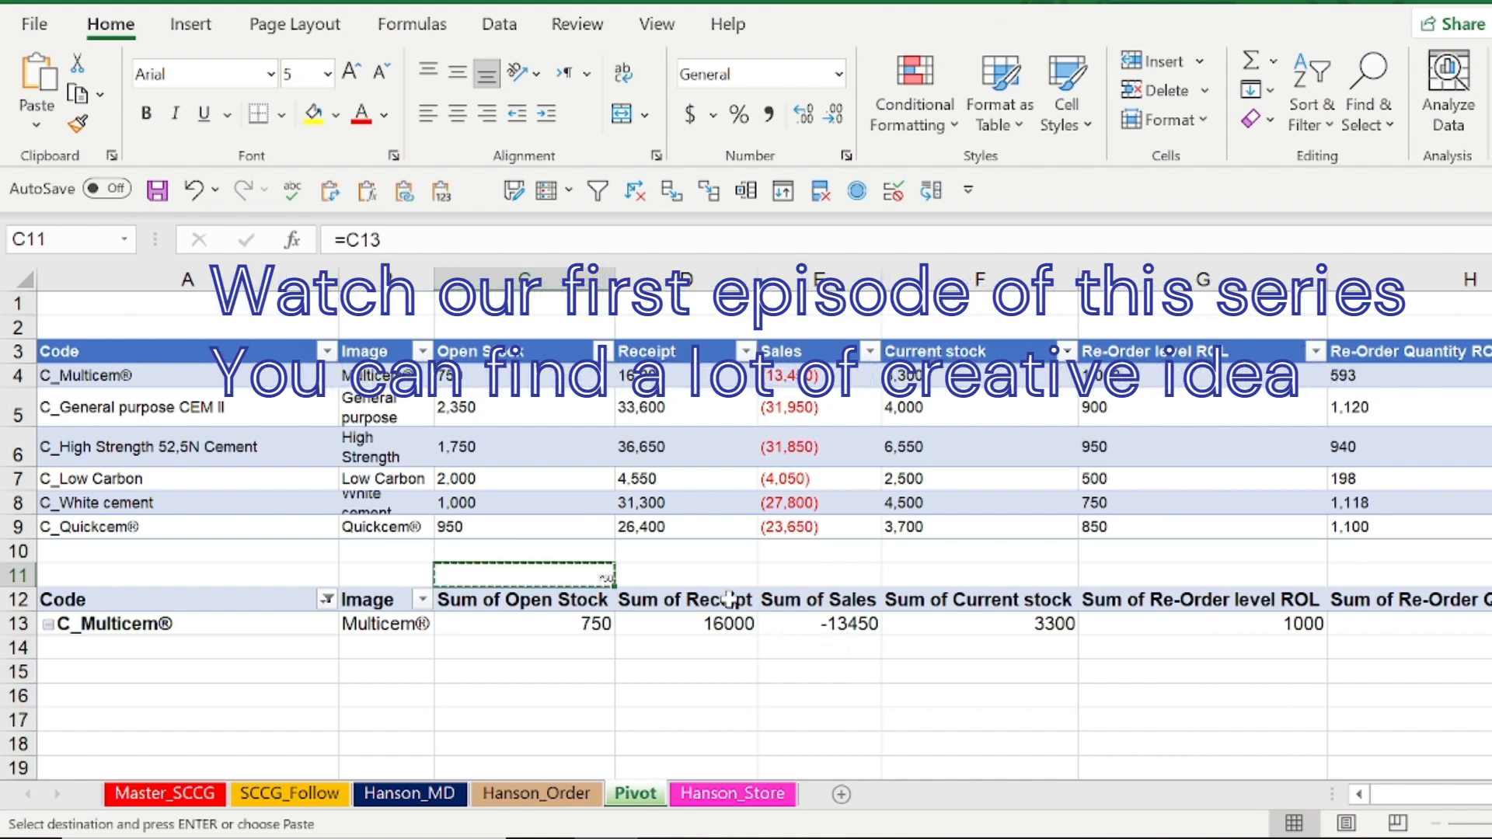
{"action": "left_click_drag", "start_coordinate": [705, 581], "coordinate": [1125, 579]}
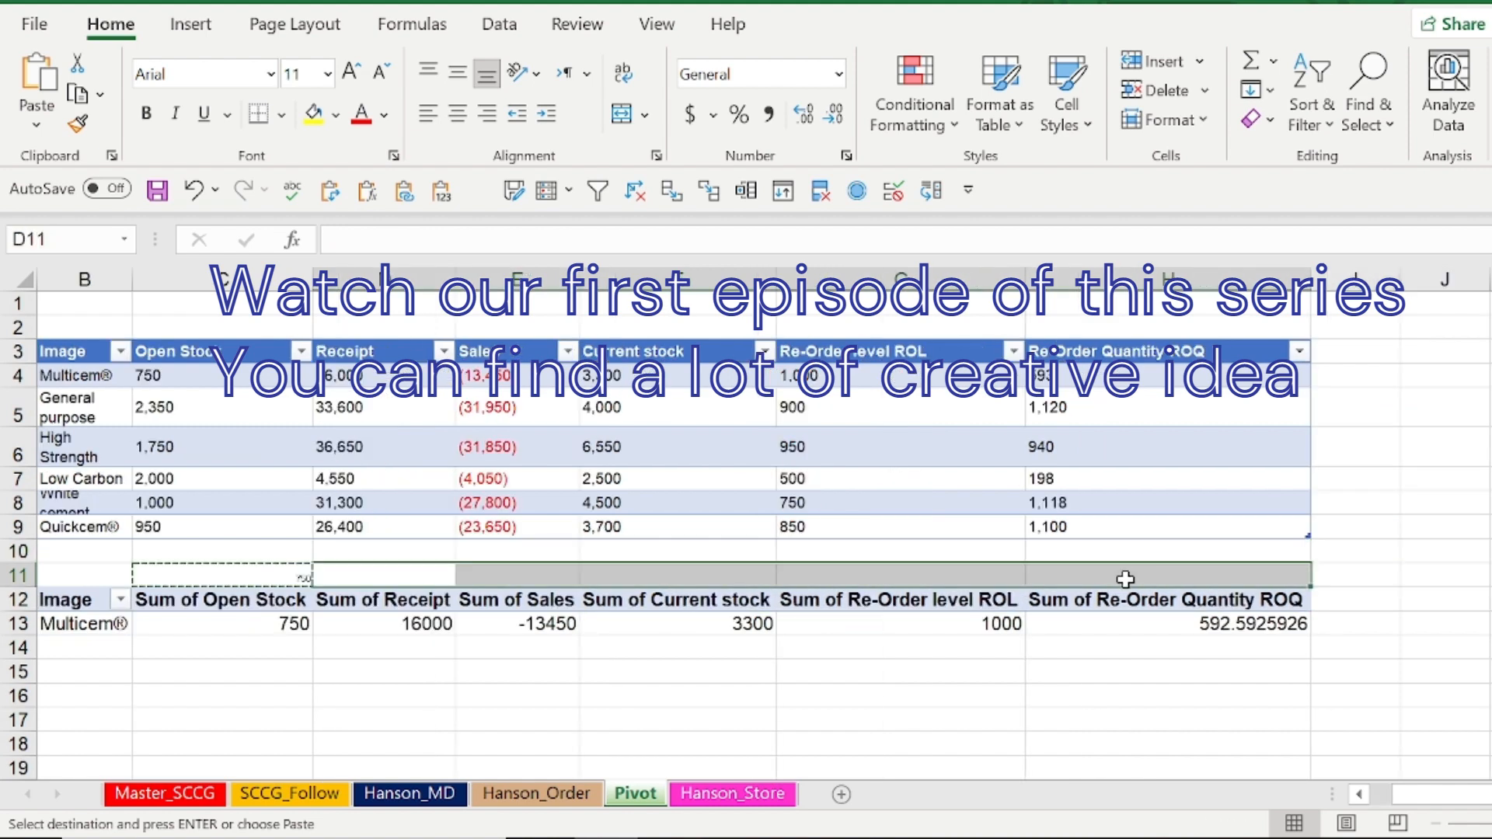
{"action": "key", "text": "ctrl+v"}
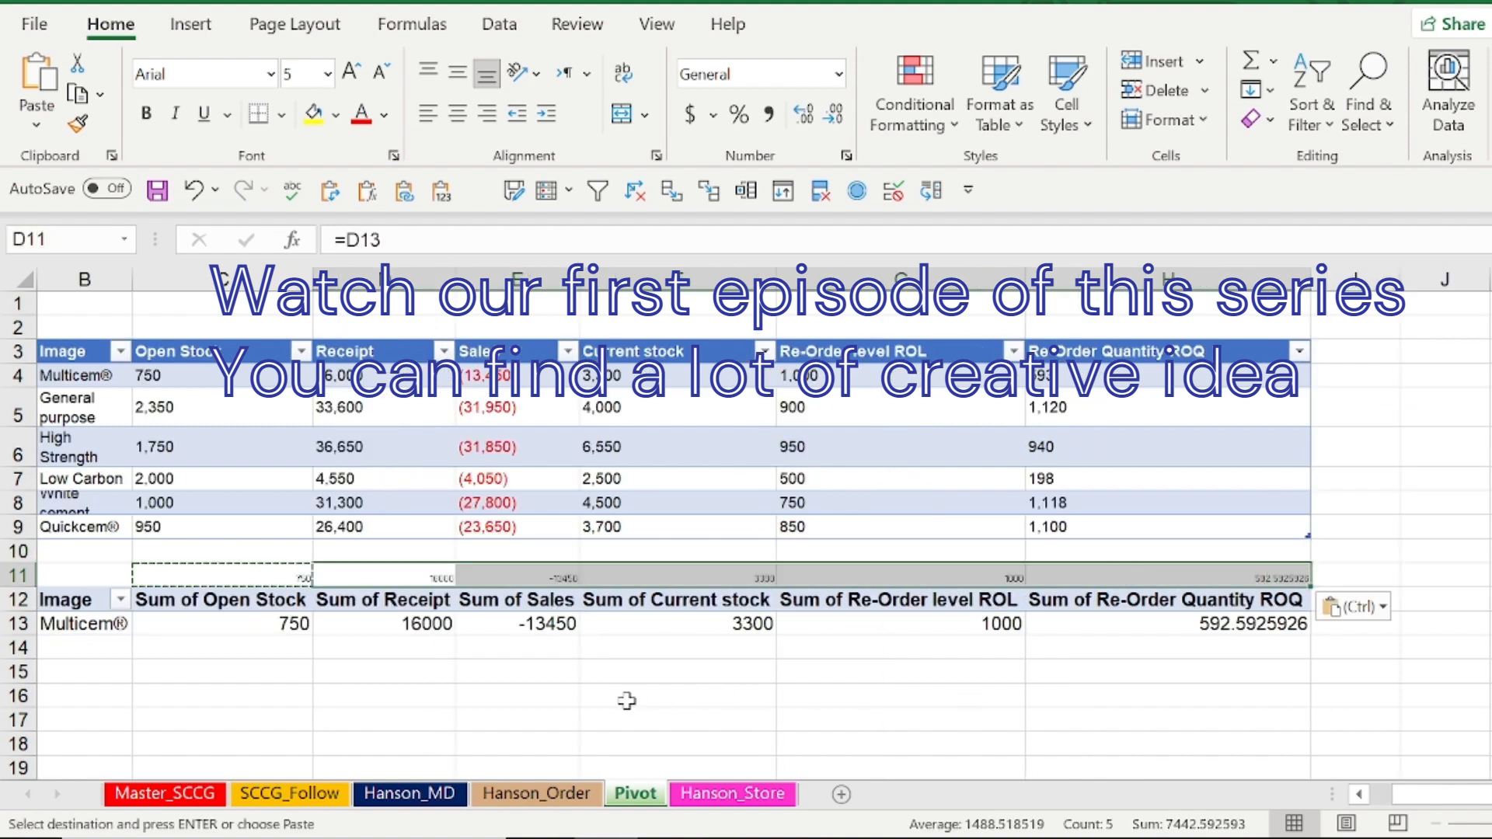
{"action": "left_click", "coordinate": [626, 701]}
On Hanson_Order, replace the link formula of the value shape under Receipt with a reference to Pivot cell D11
{"action": "left_click", "coordinate": [536, 793]}
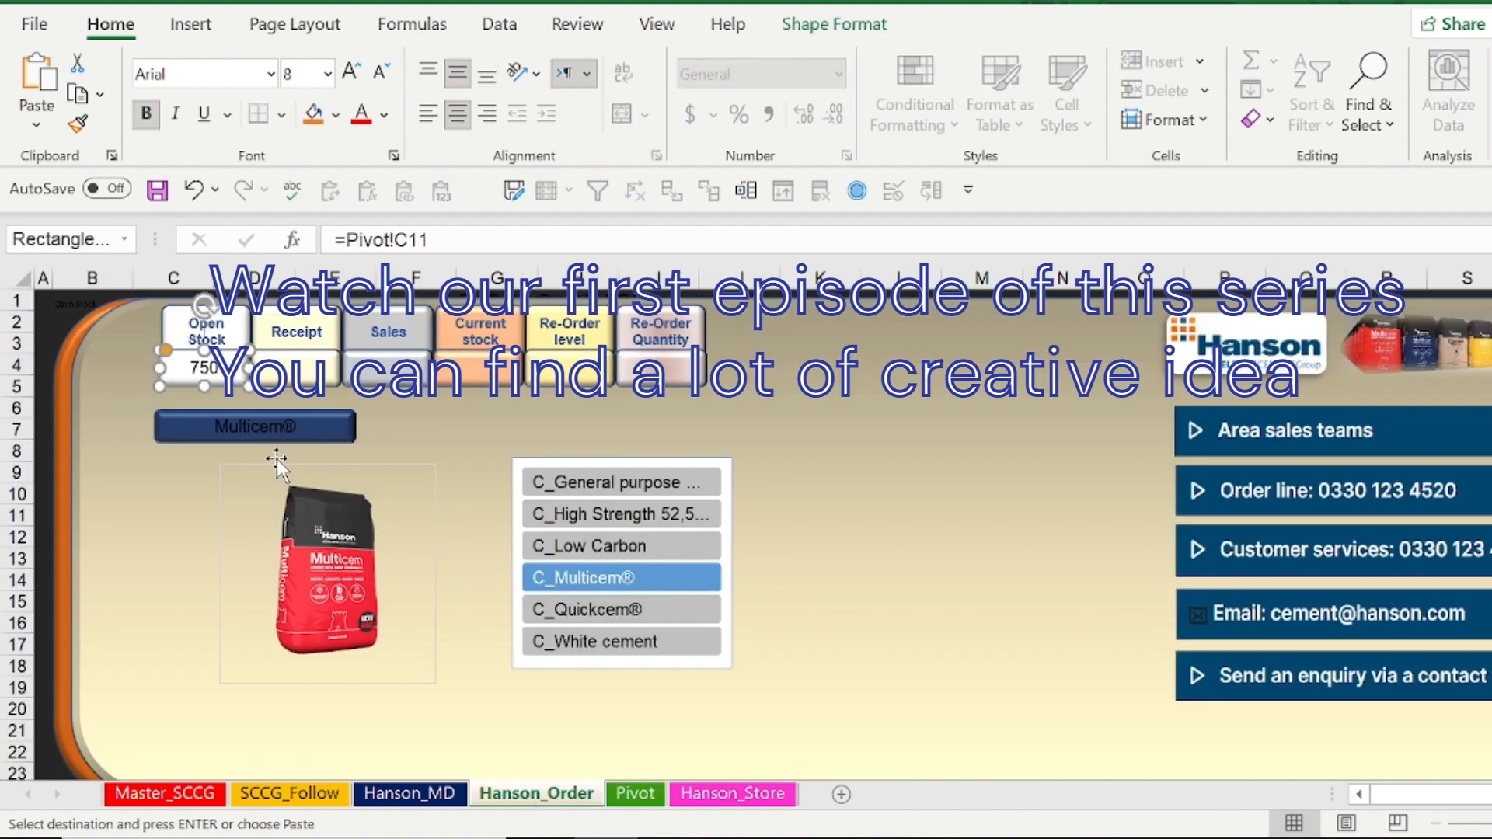
{"action": "left_click", "coordinate": [315, 367]}
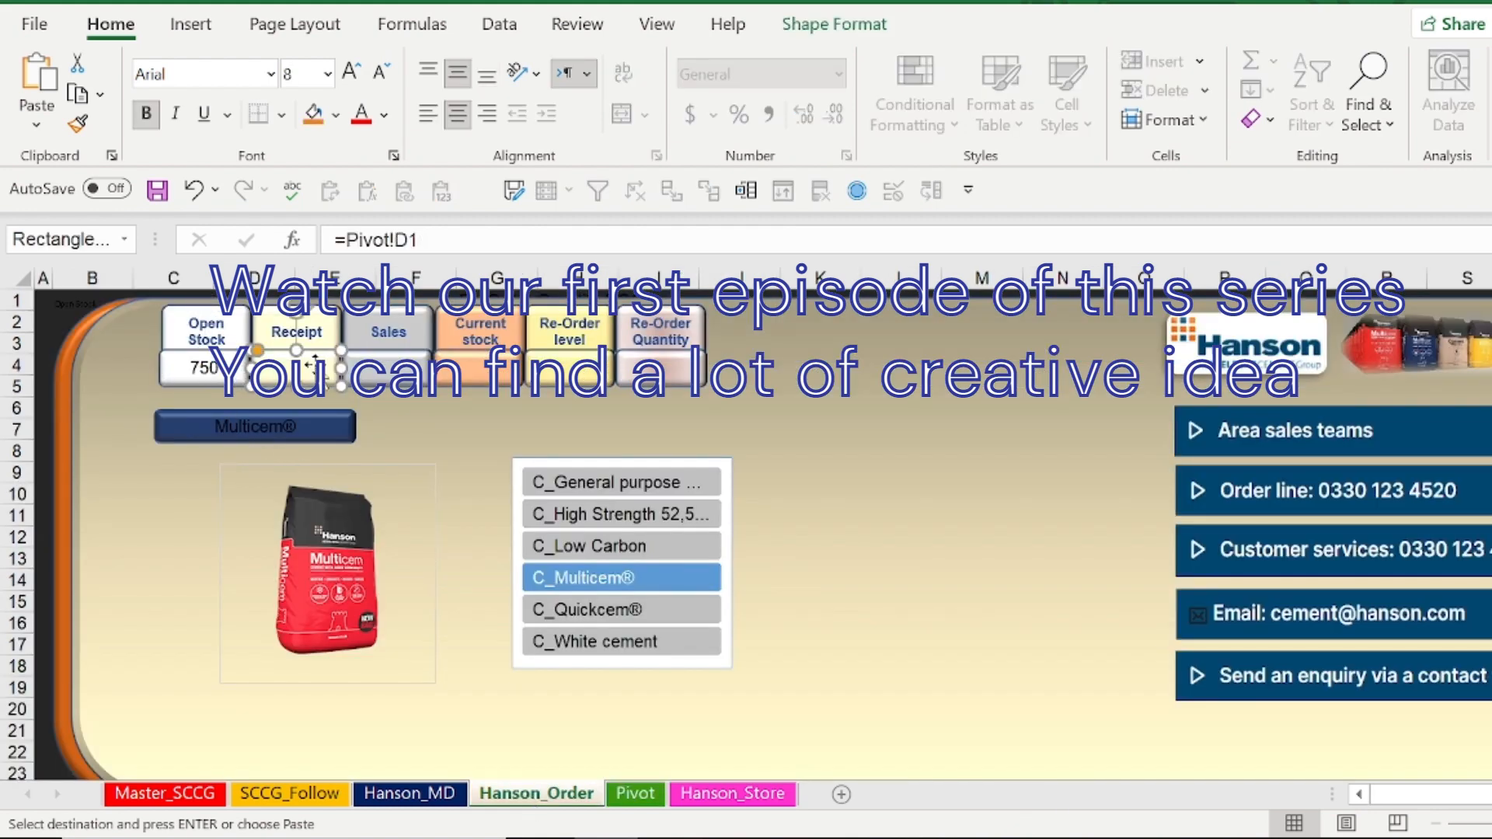
{"action": "type", "text": "="}
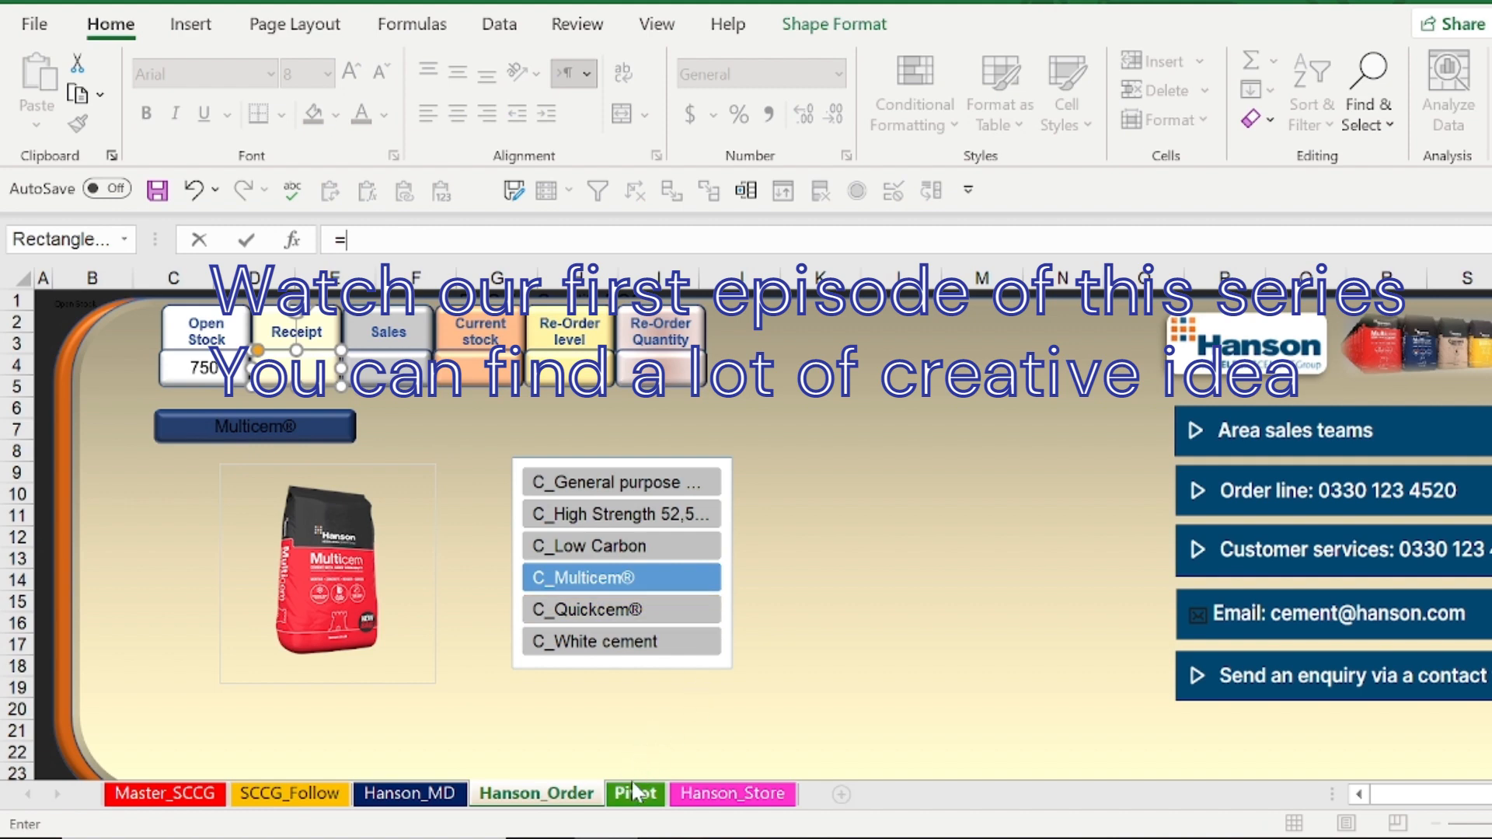
{"action": "left_click", "coordinate": [634, 796]}
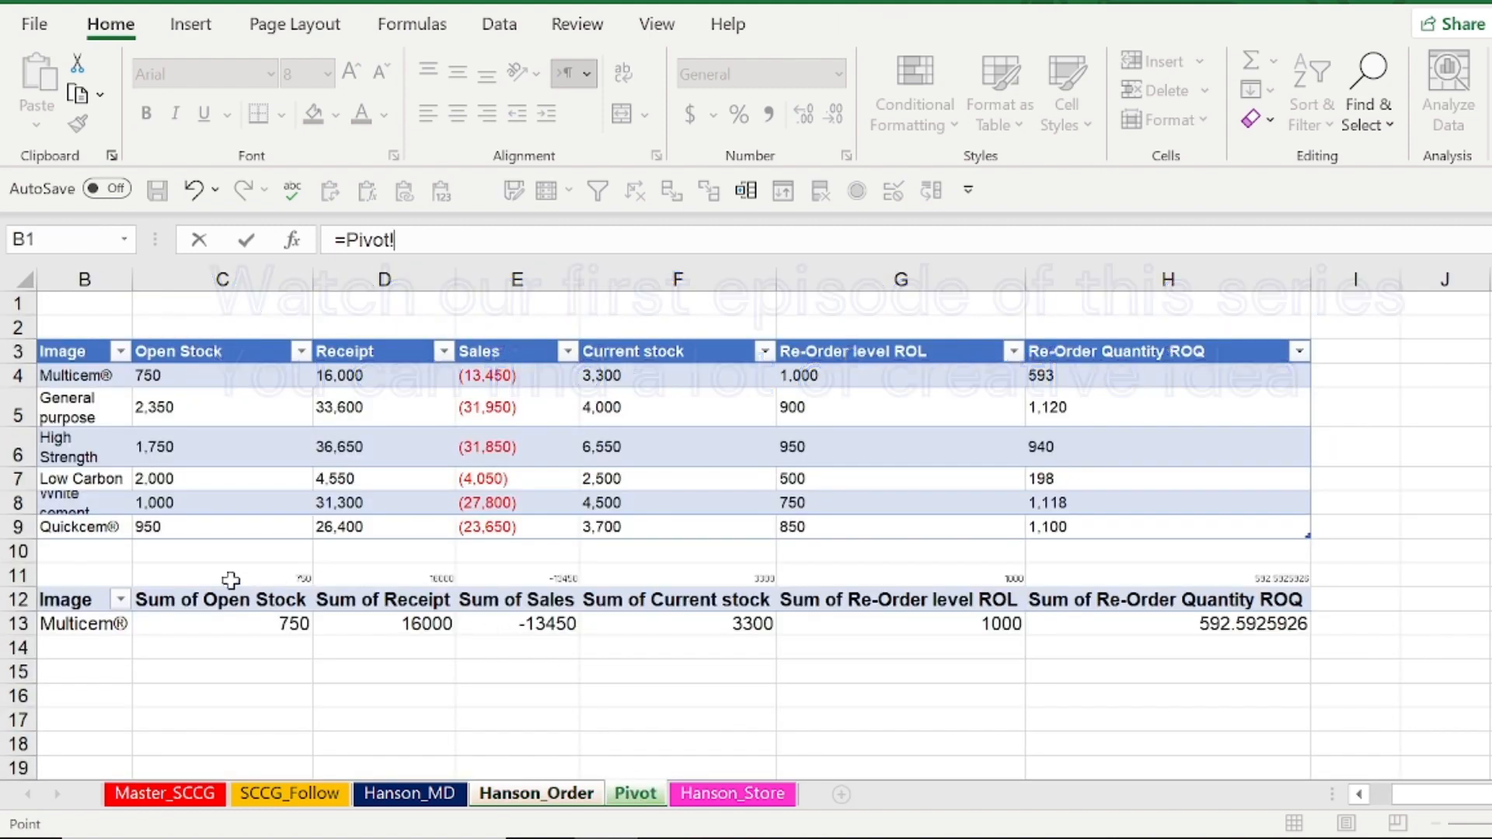
{"action": "left_click", "coordinate": [418, 572]}
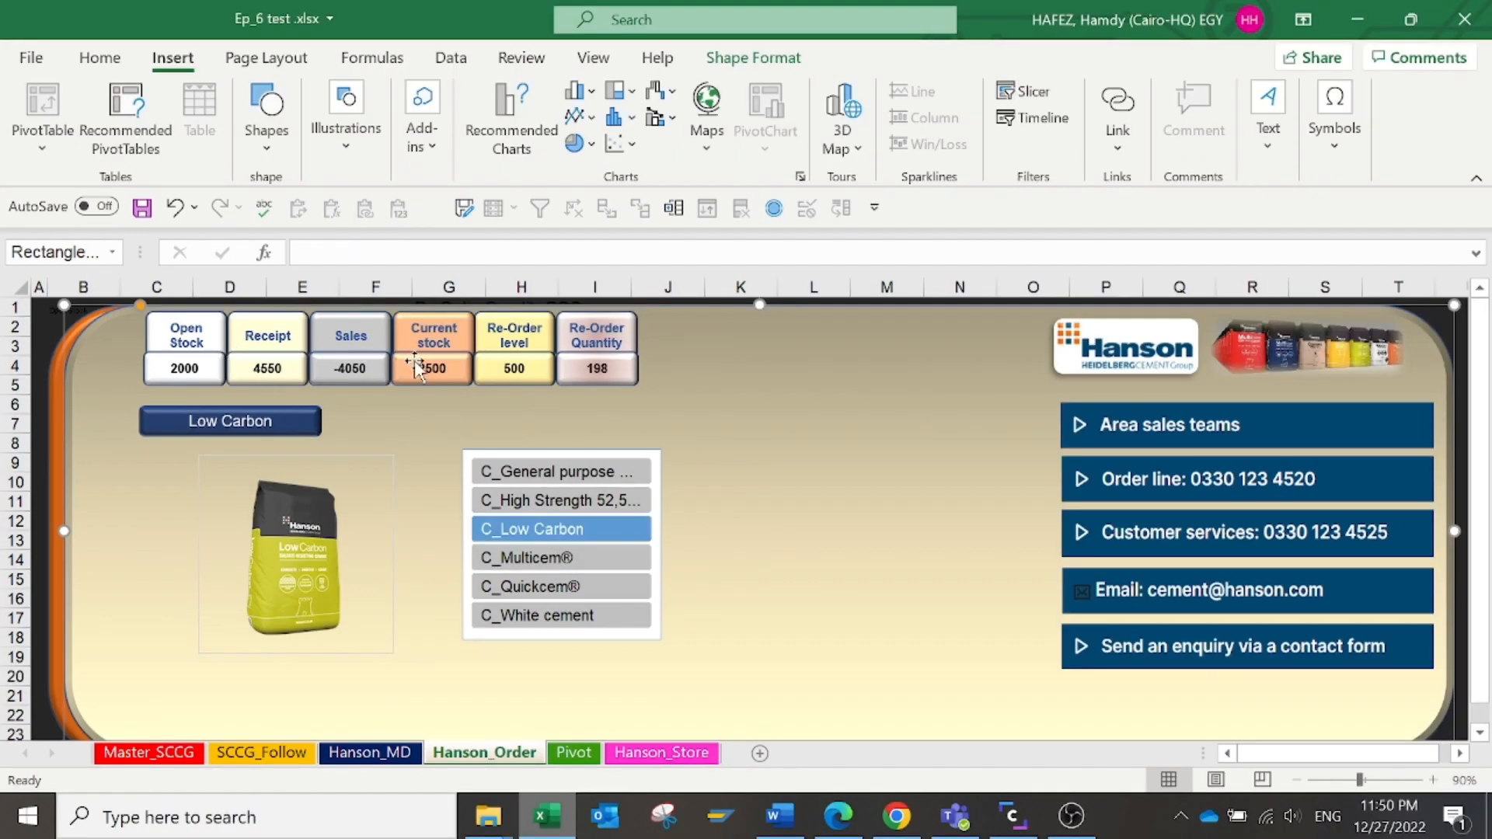
Check the linked stock figures and bag picture by filtering the slicer to Quickcem® and General purpose
{"action": "left_click", "coordinate": [597, 587]}
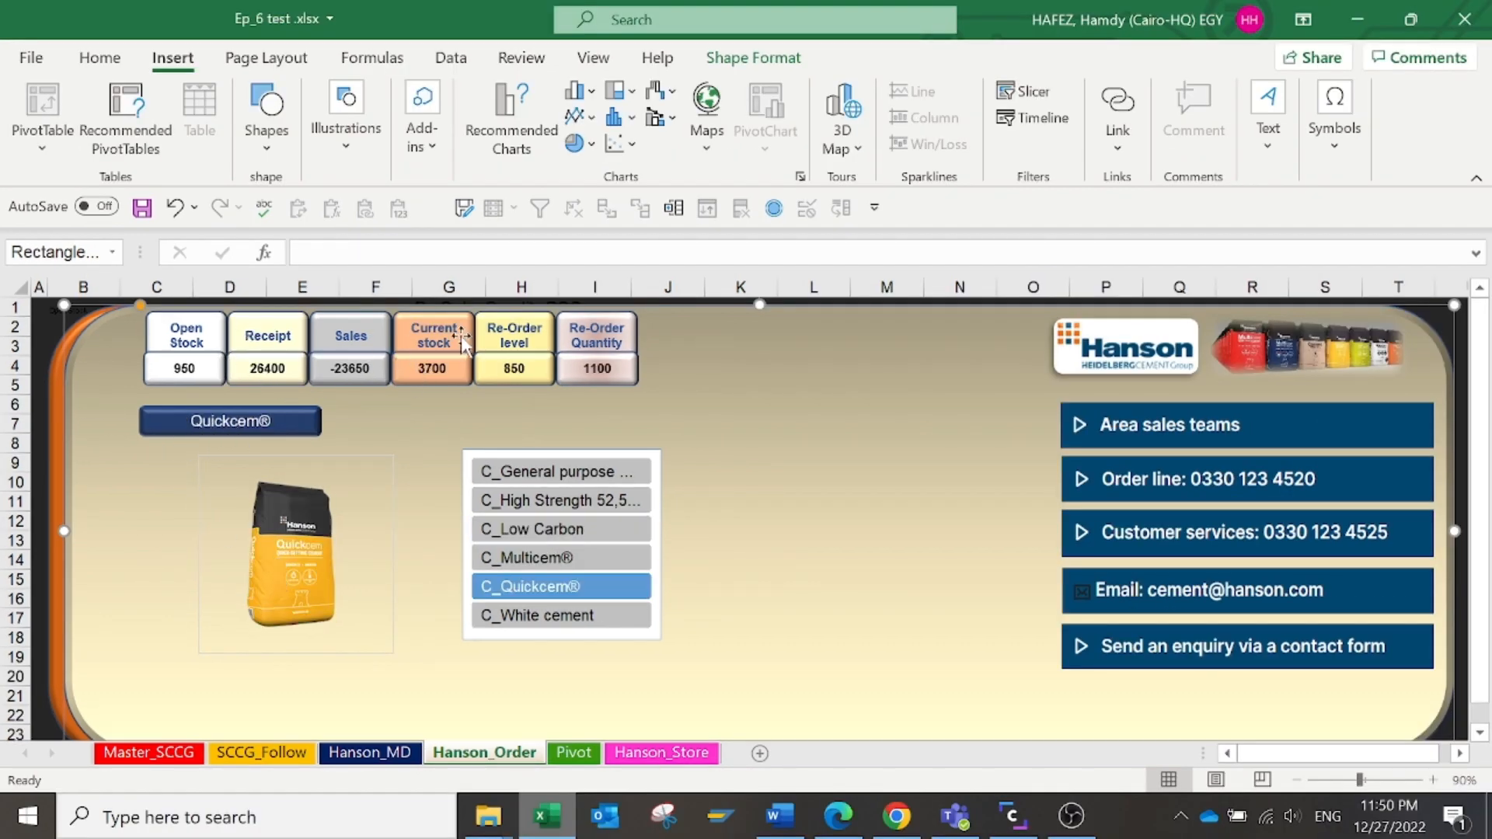
{"action": "left_click", "coordinate": [599, 465]}
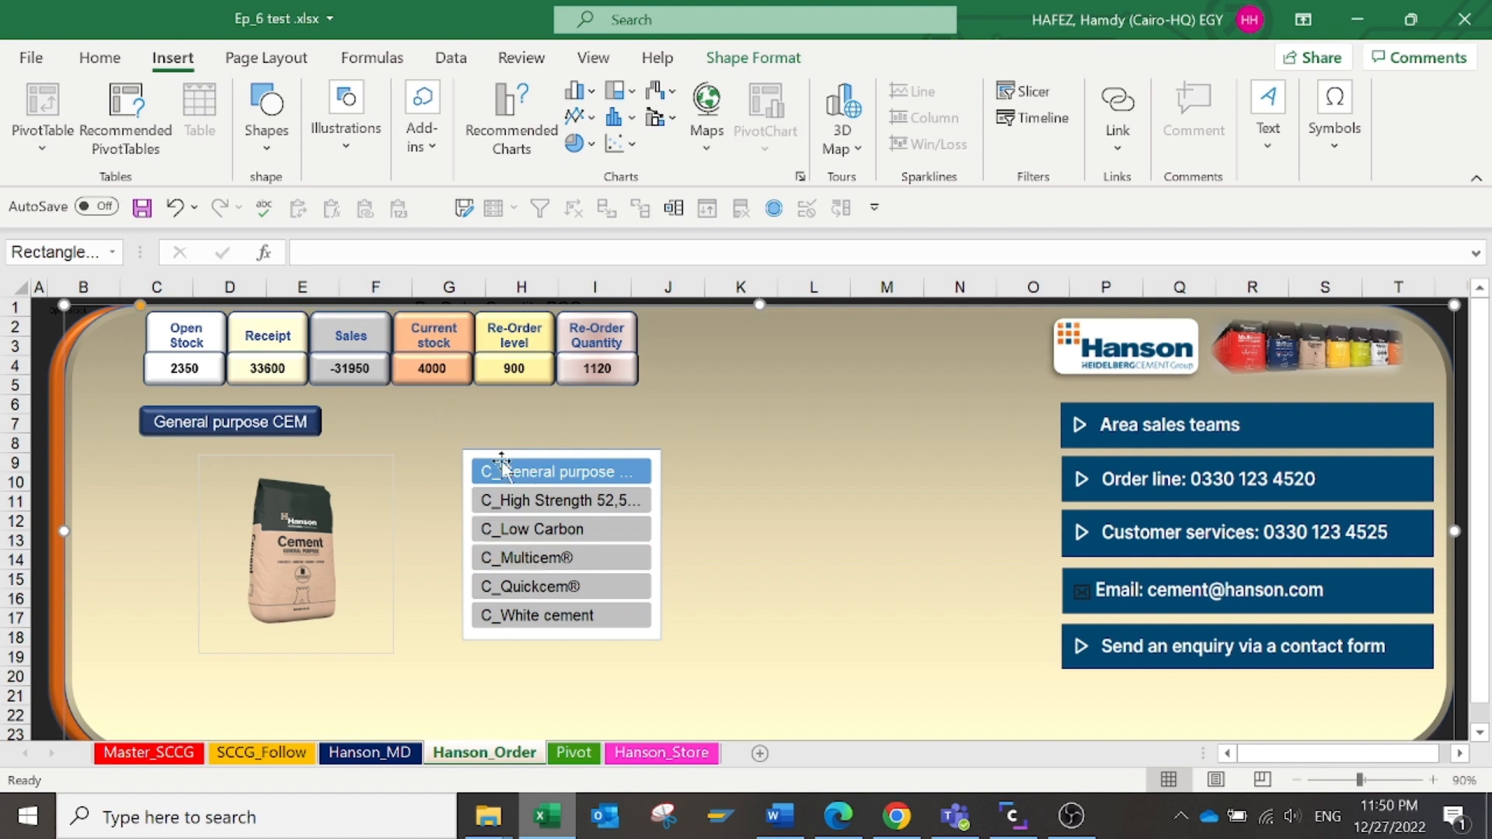
Test the web links on the Area sales teams banner and the Hanson logo, returning to the workbook in between
{"action": "left_click", "coordinate": [1217, 432]}
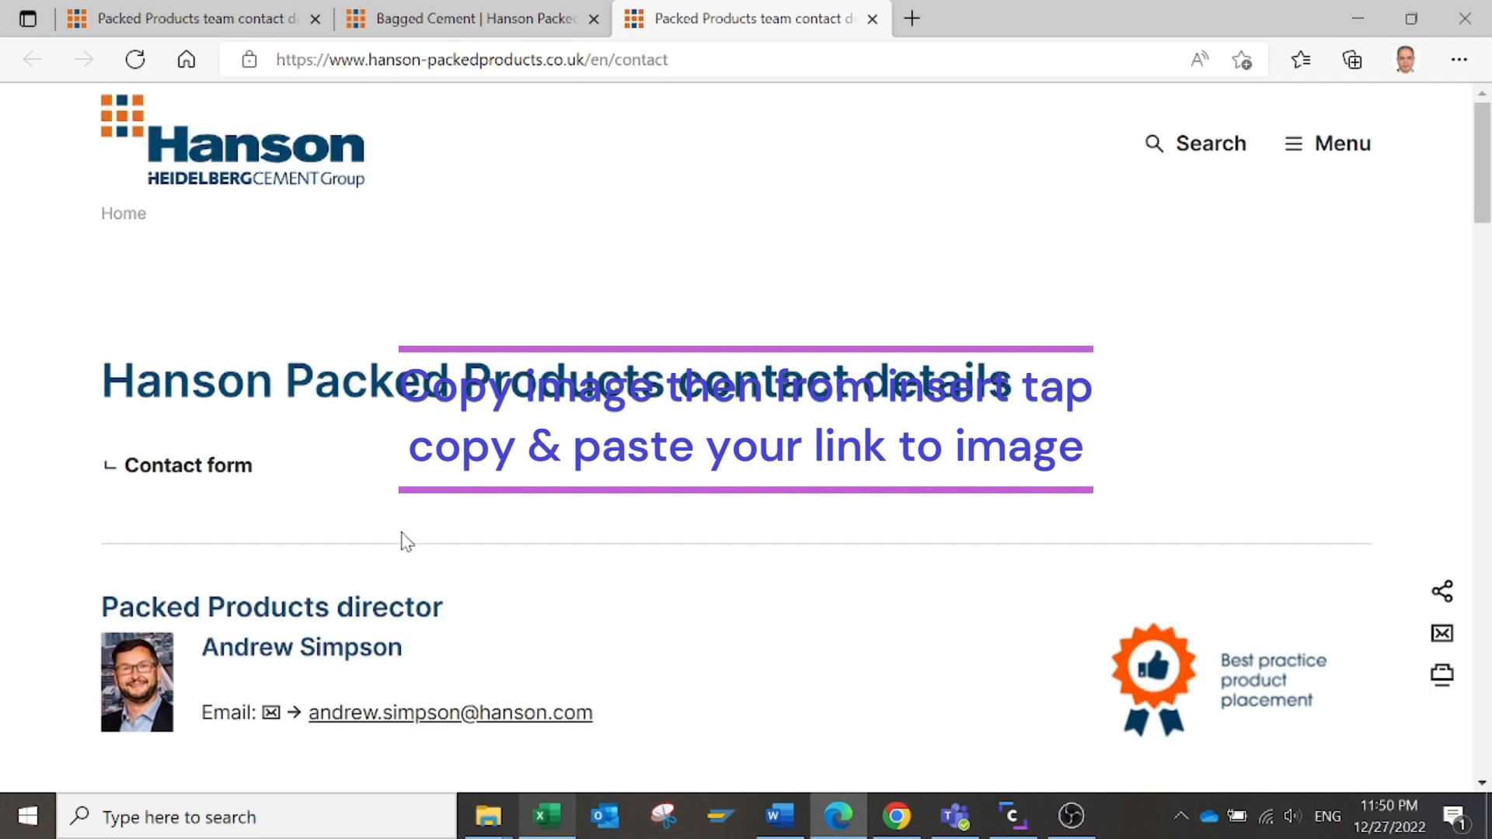
{"action": "key", "text": "alt+Tab"}
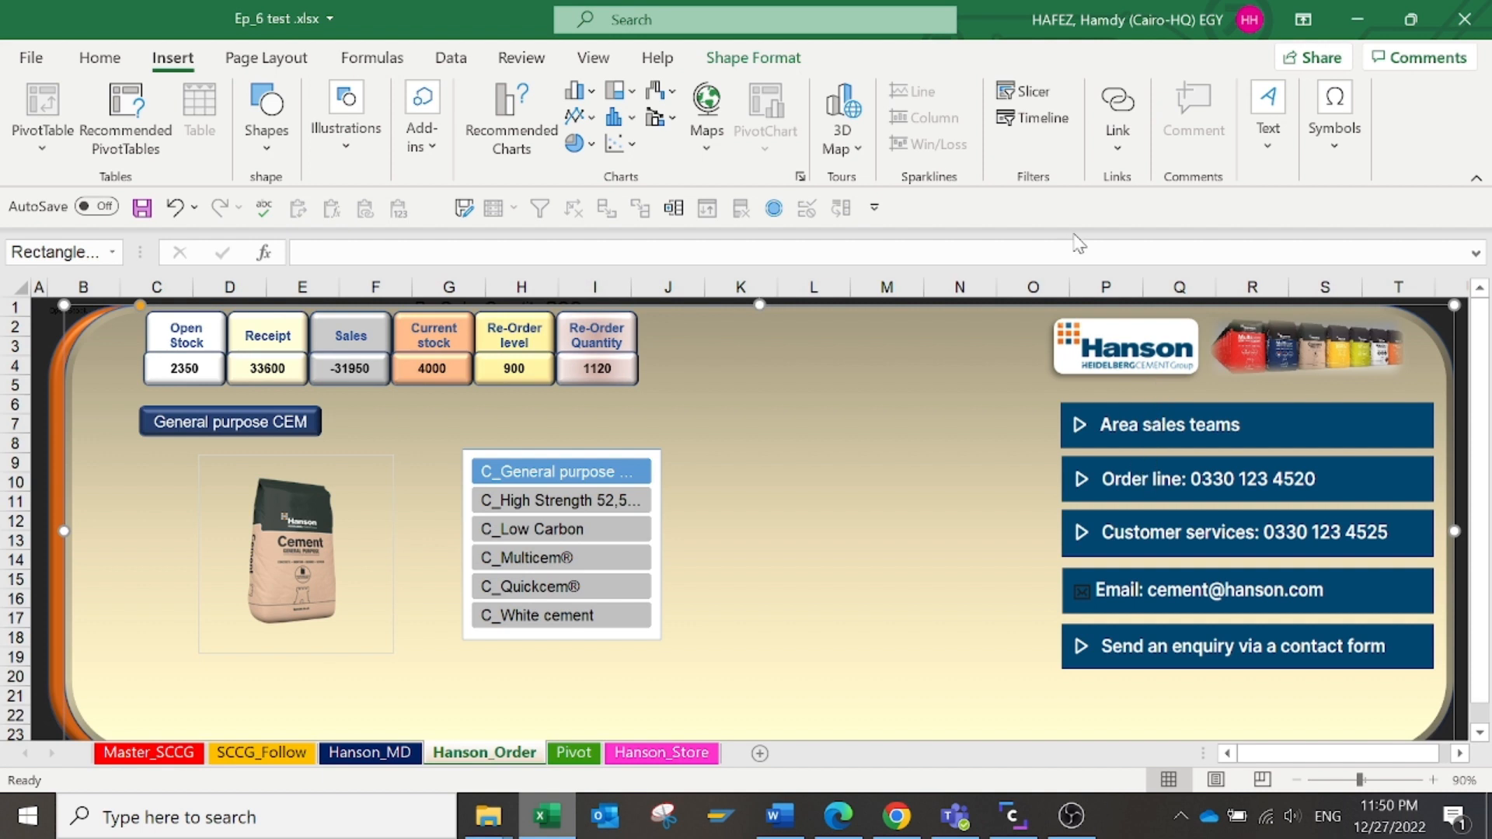
{"action": "left_click", "coordinate": [1141, 351]}
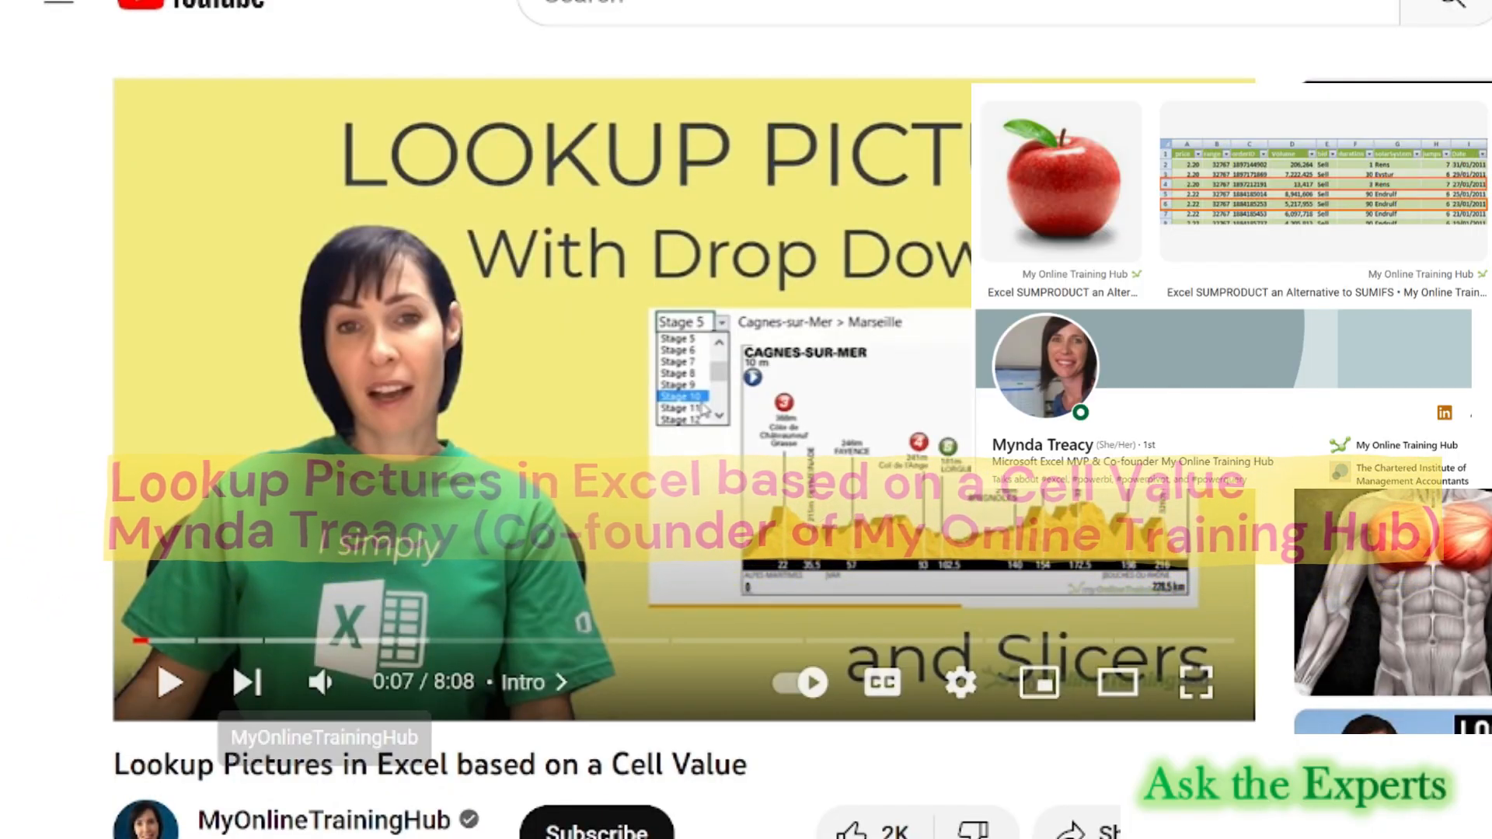
{"action": "scroll", "coordinate": [684, 420], "scroll_direction": "down", "scroll_amount": 2}
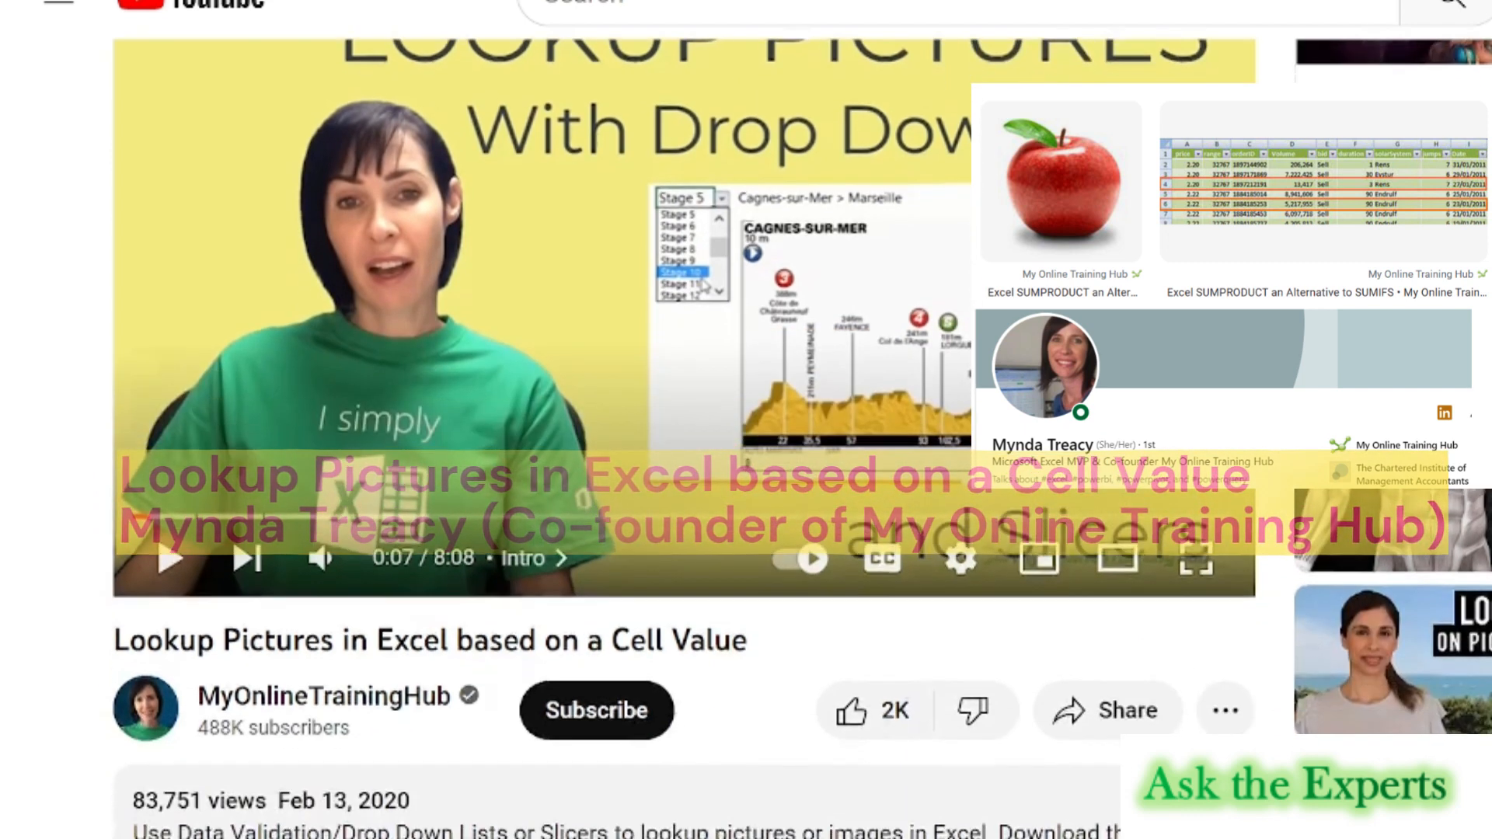
{"action": "scroll", "coordinate": [683, 420], "scroll_direction": "down", "scroll_amount": 3}
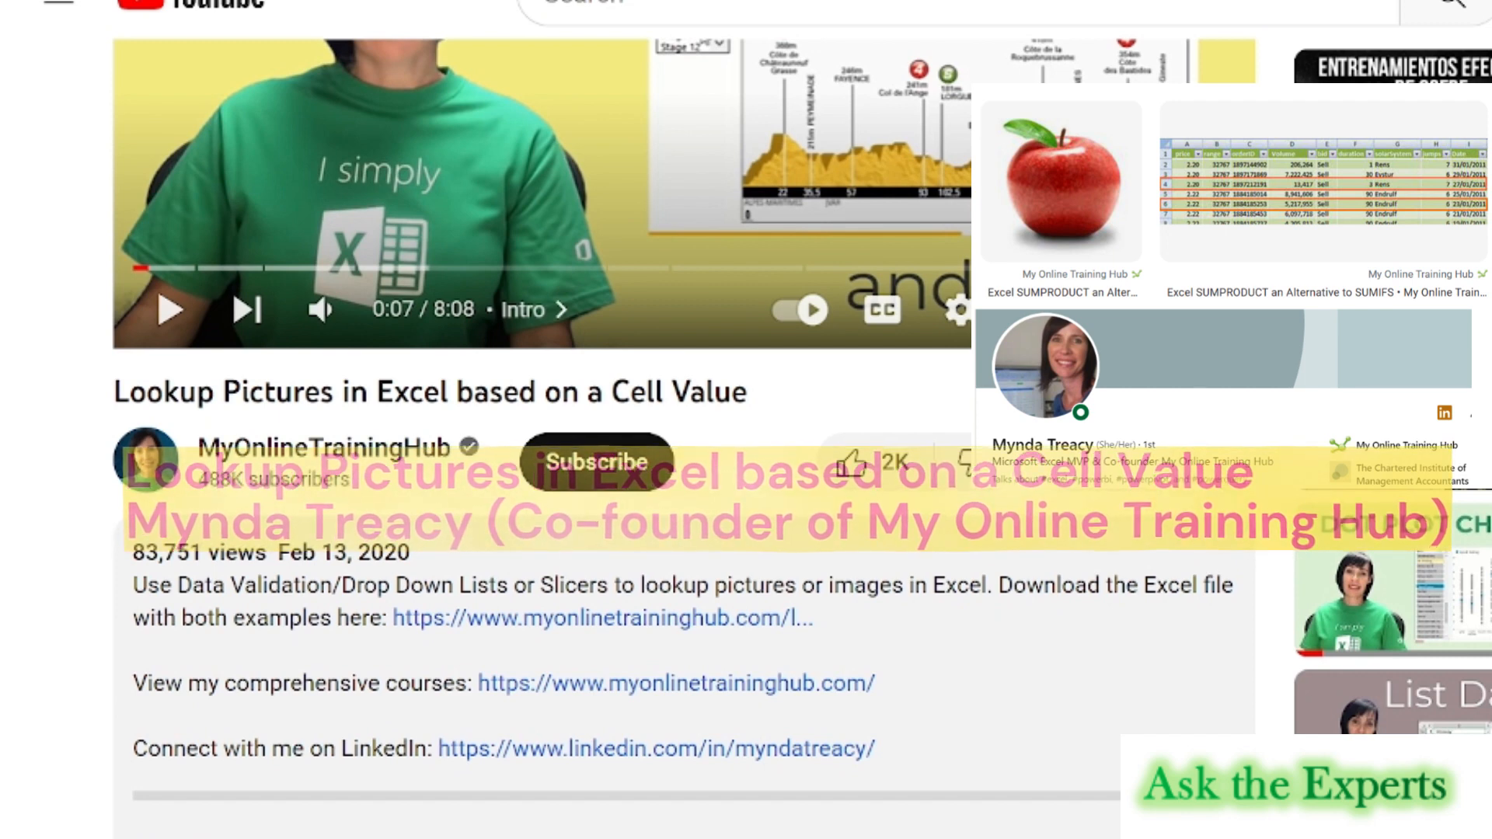
{"action": "scroll", "coordinate": [684, 420], "scroll_direction": "up", "scroll_amount": 3}
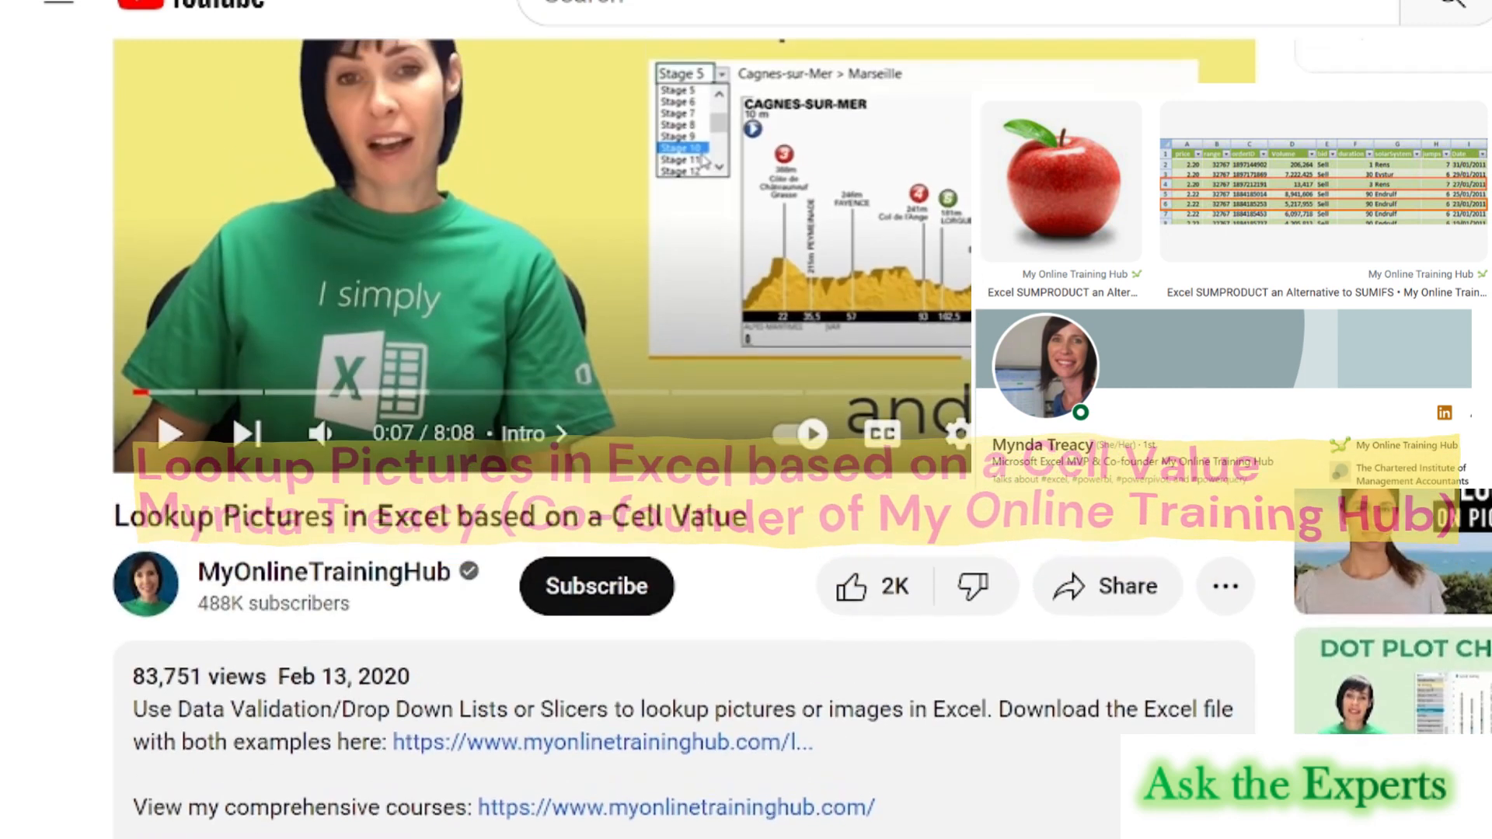
{"action": "scroll", "coordinate": [231, 660], "scroll_direction": "up", "scroll_amount": 2}
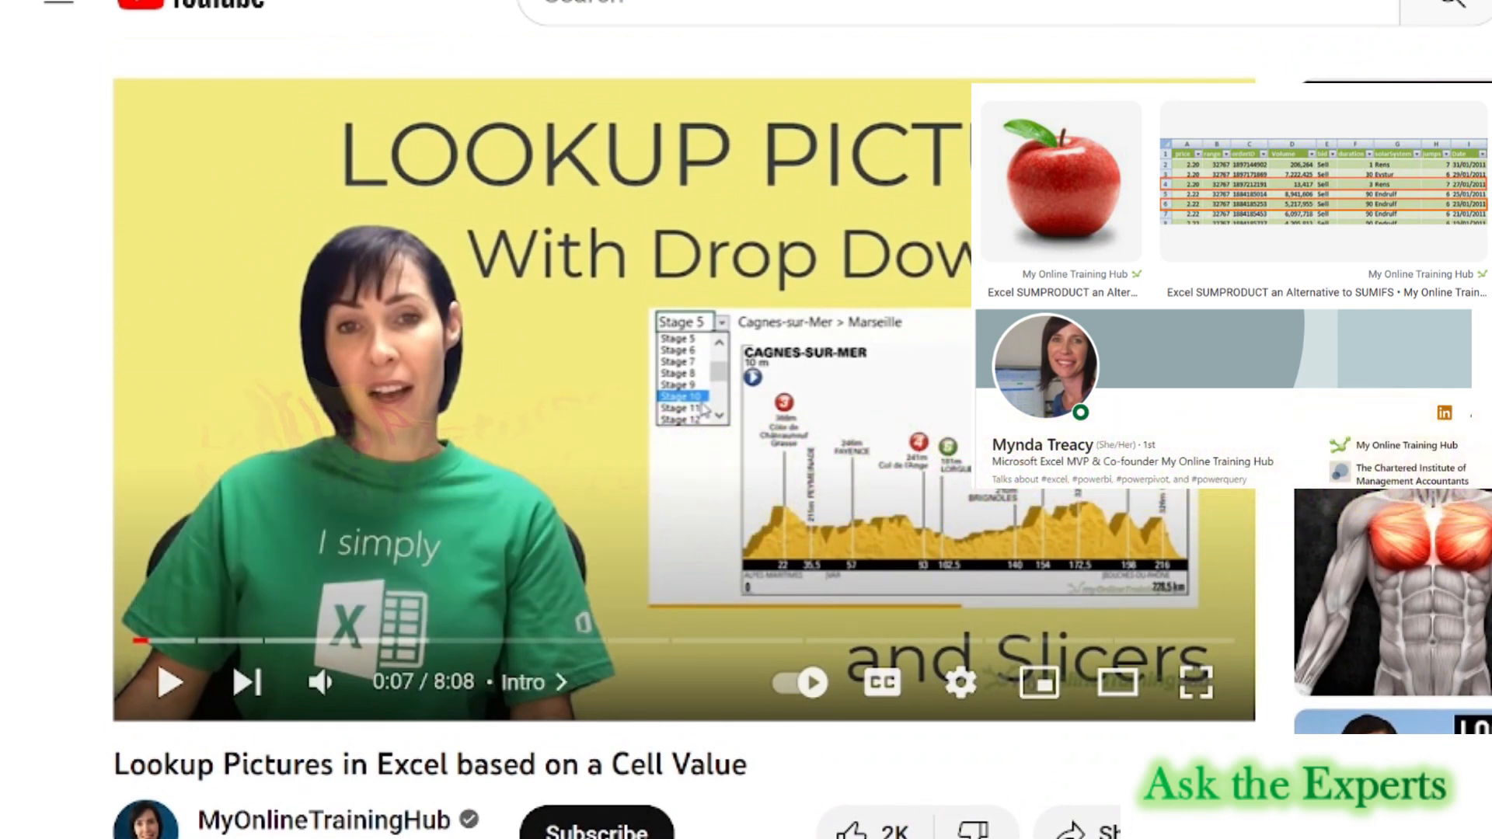
{"action": "scroll", "coordinate": [232, 289], "scroll_direction": "down", "scroll_amount": 5}
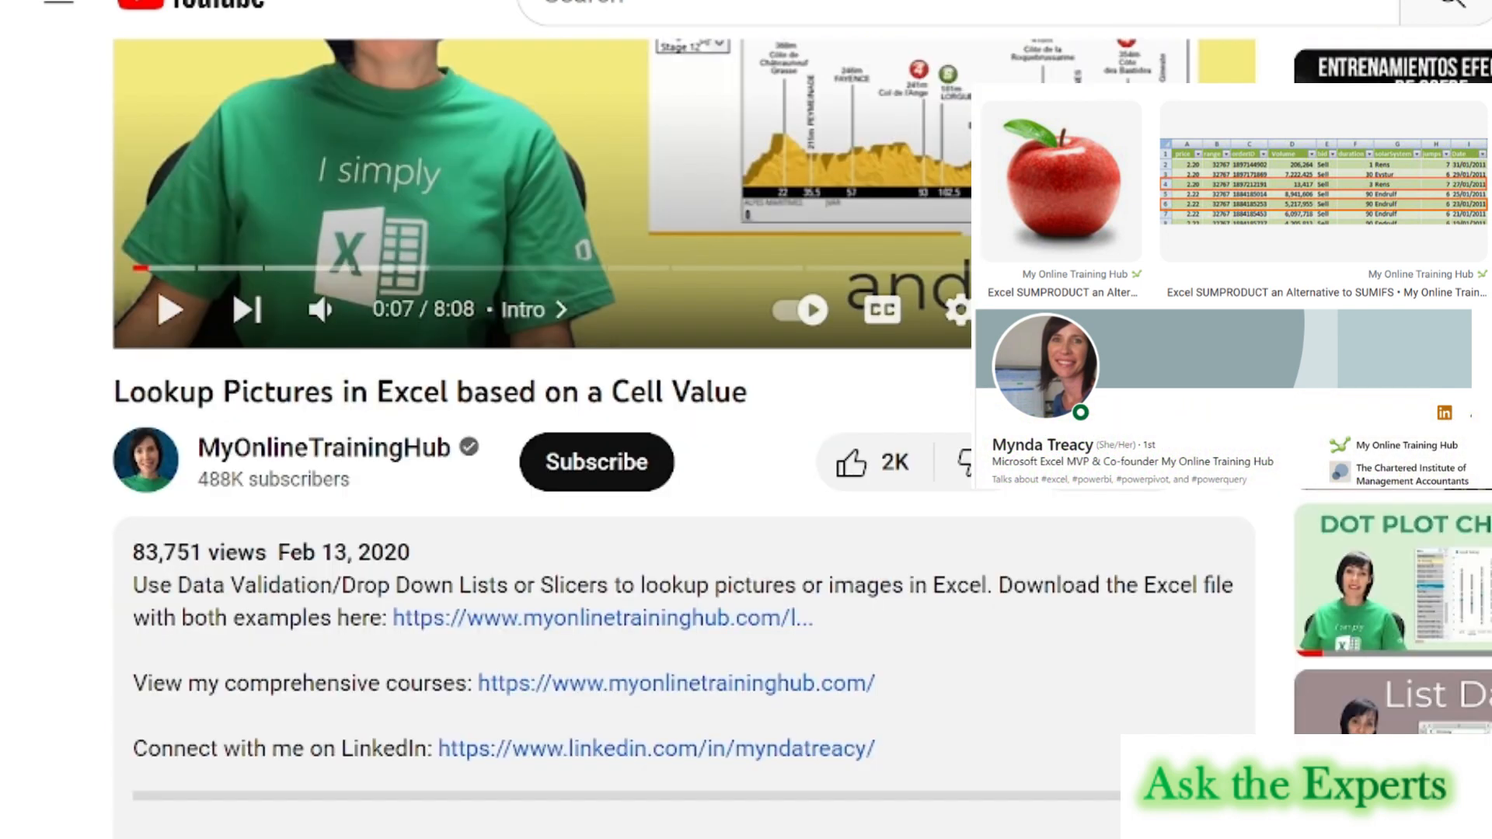
{"action": "scroll", "coordinate": [232, 289], "scroll_direction": "up", "scroll_amount": 5}
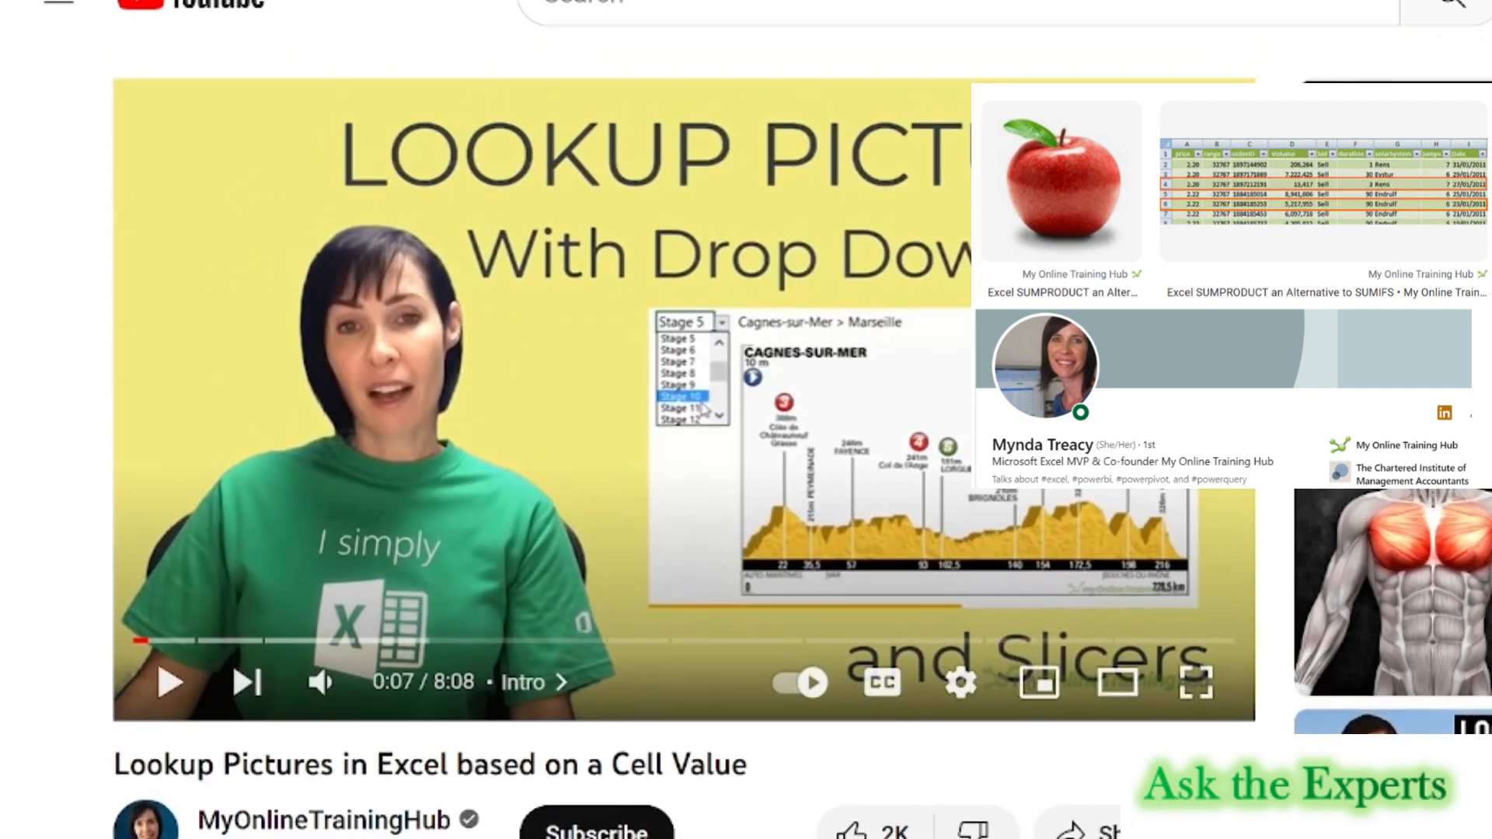